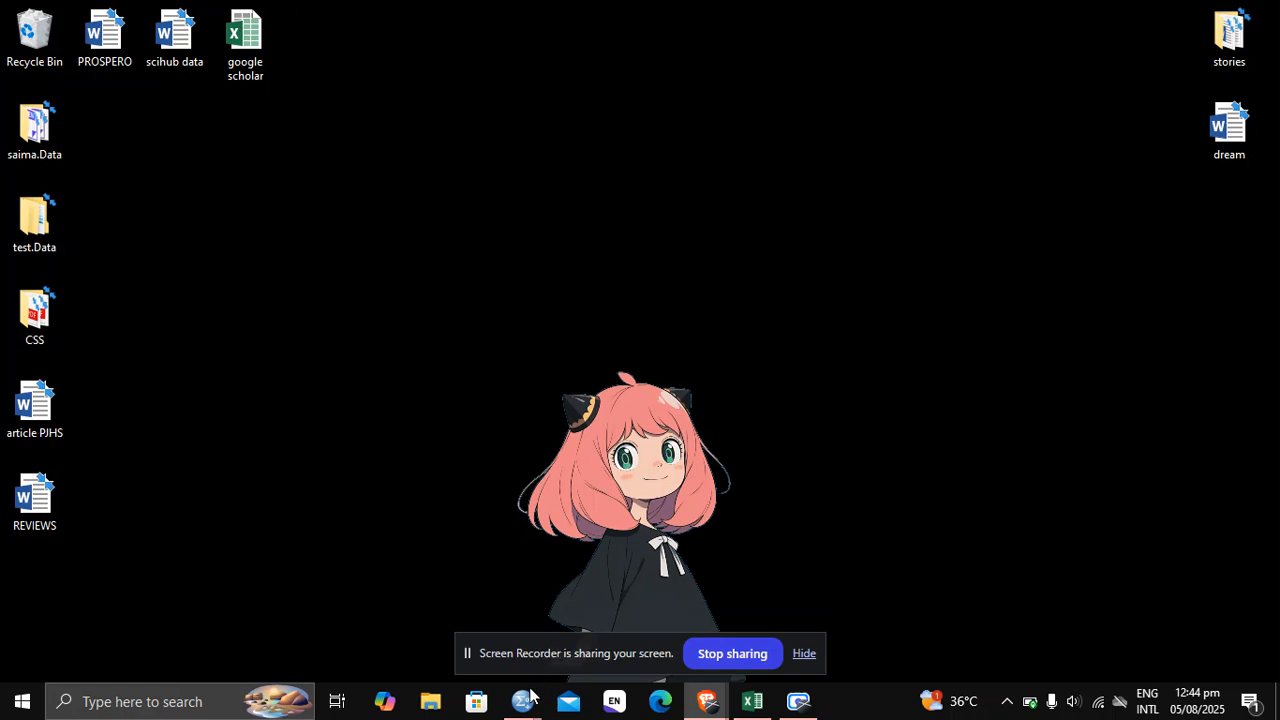
# - Minimize the open SPSS windows and start a new IBM SPSS Statistics 27 session
pyautogui.moveTo(528, 708)
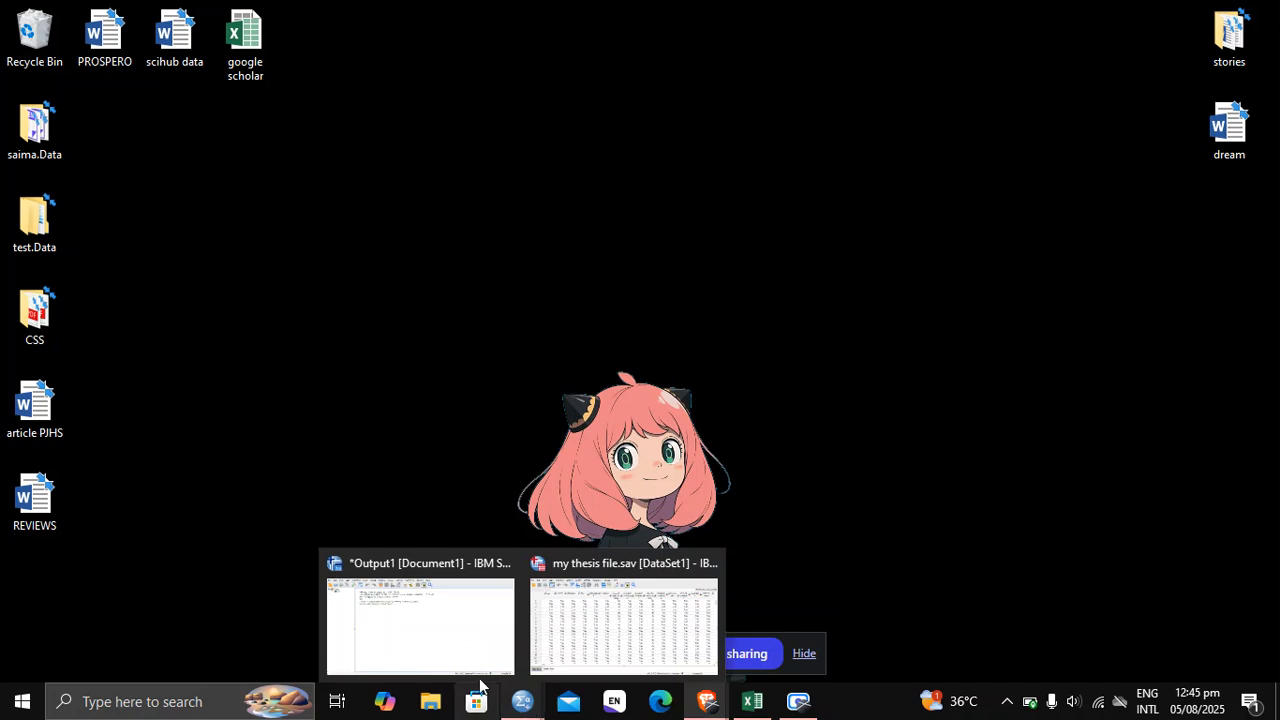
pyautogui.moveTo(447, 592)
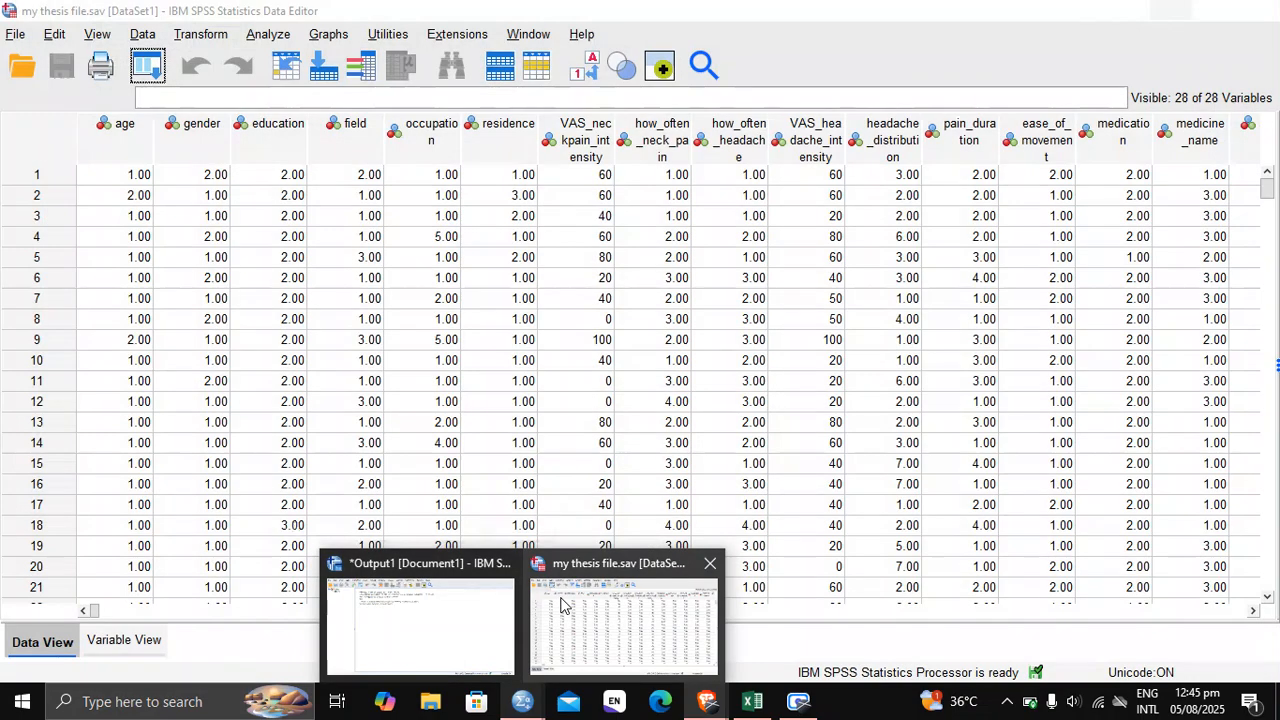
pyautogui.click(562, 605)
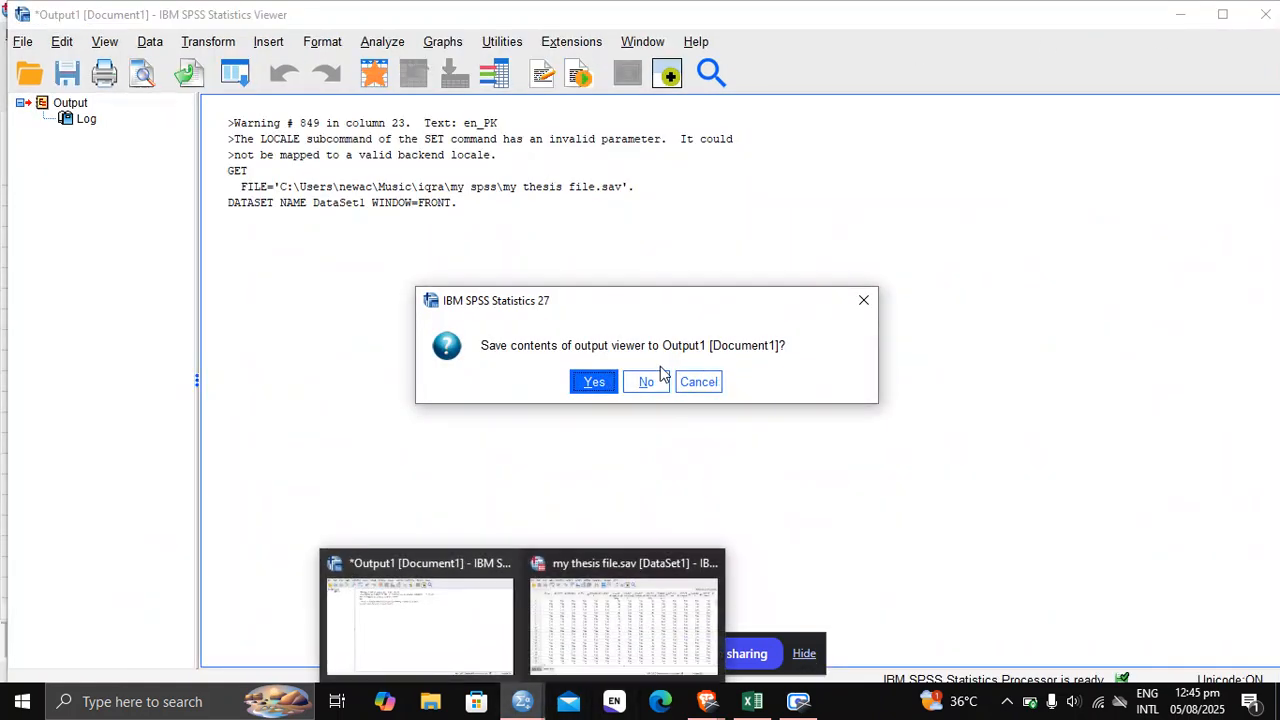
pyautogui.click(1183, 13)
pyautogui.click(1183, 13)
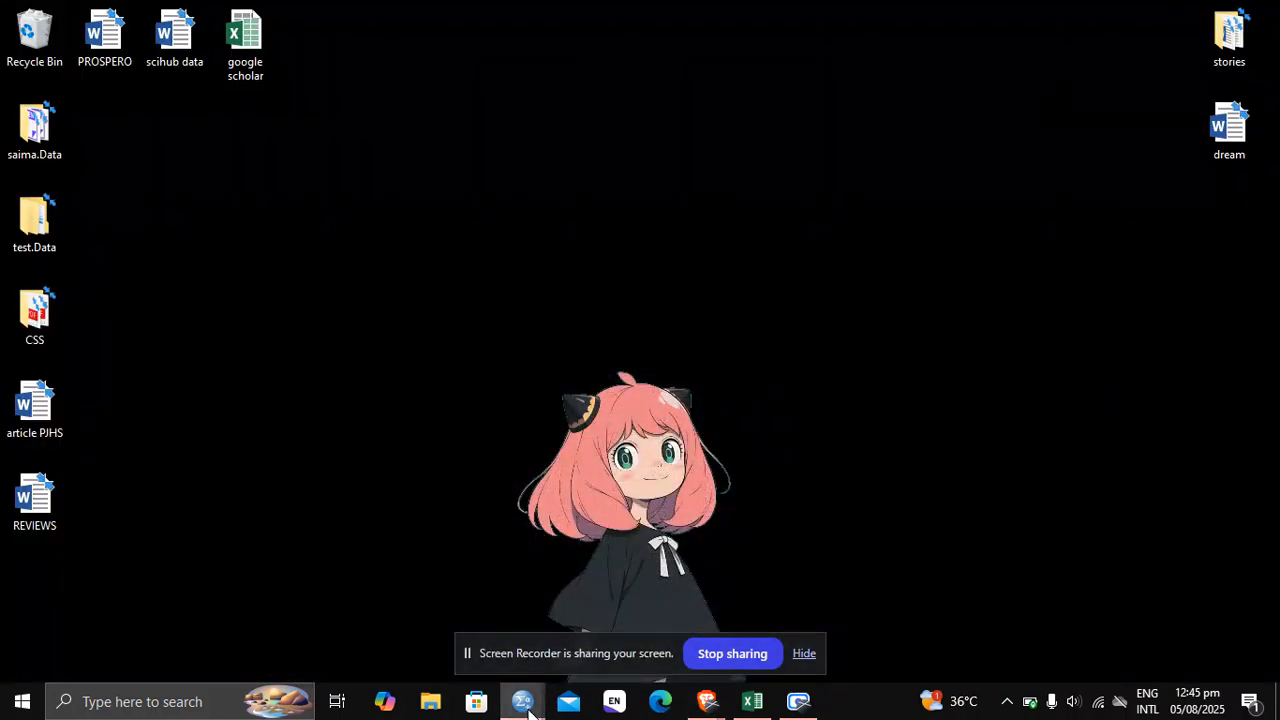
pyautogui.rightClick(522, 704)
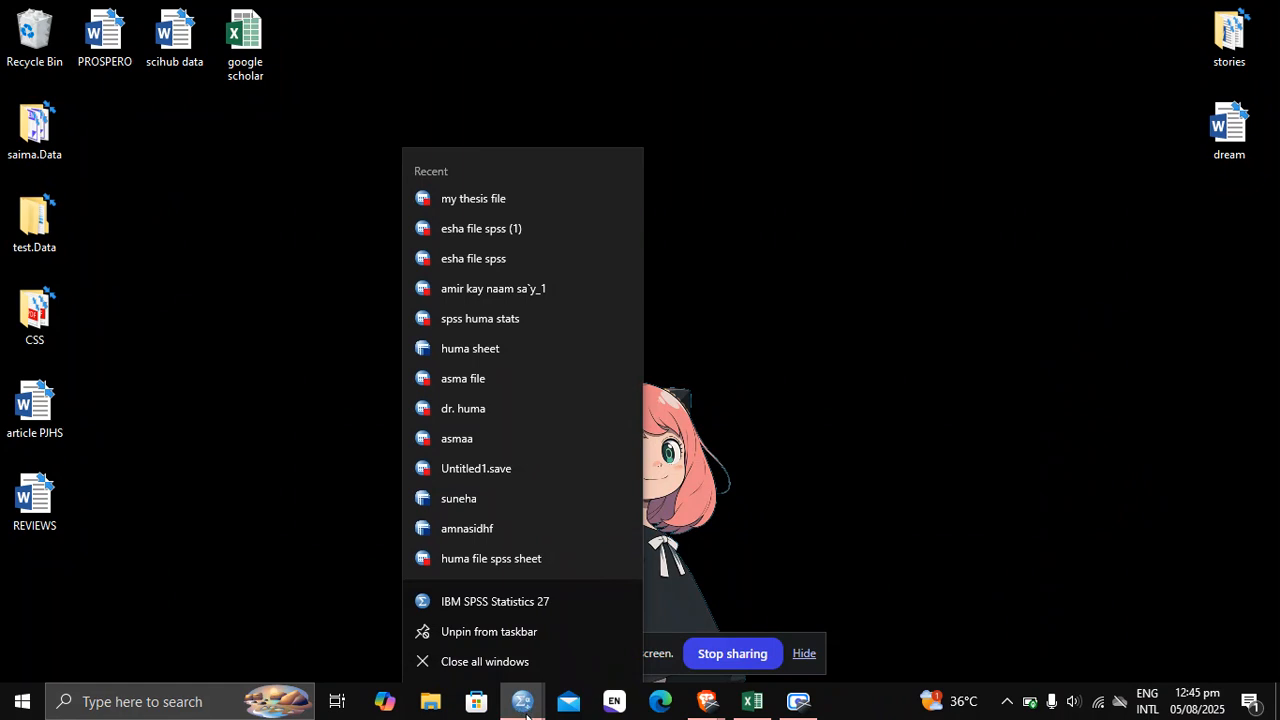
pyautogui.click(490, 601)
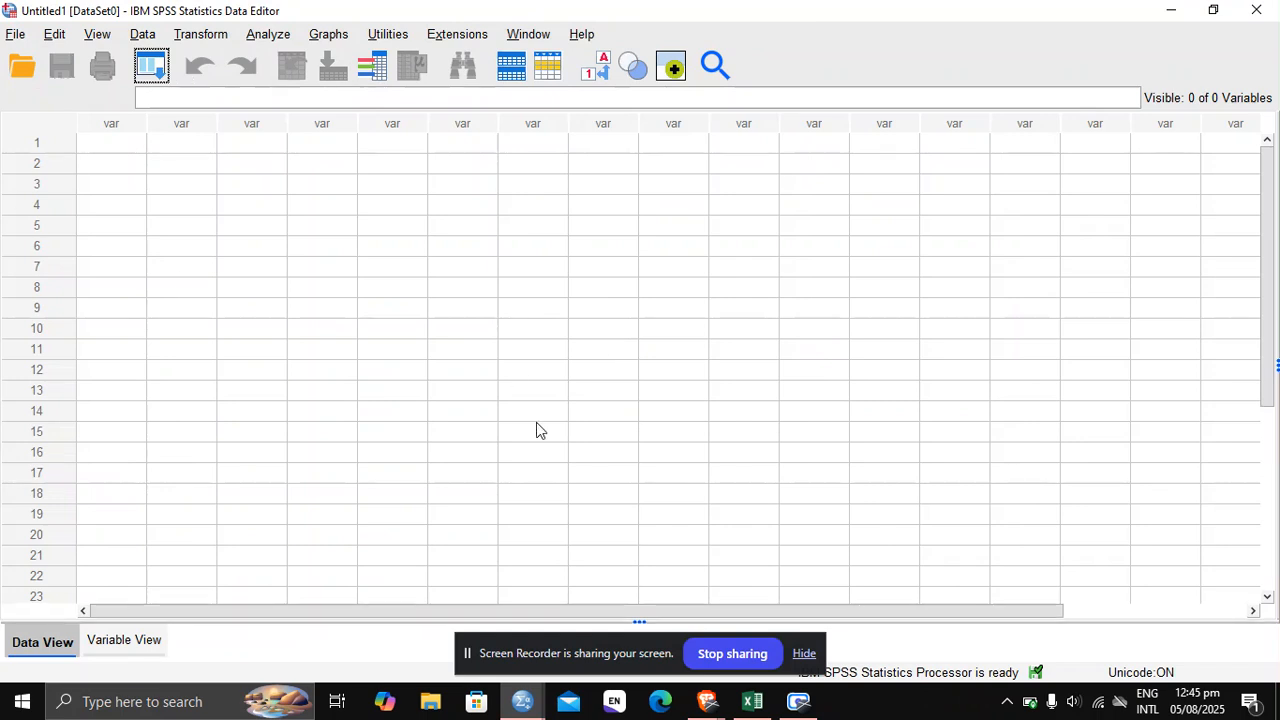
# - Close the empty Untitled1 data editor and discard its output document
pyautogui.click(522, 701)
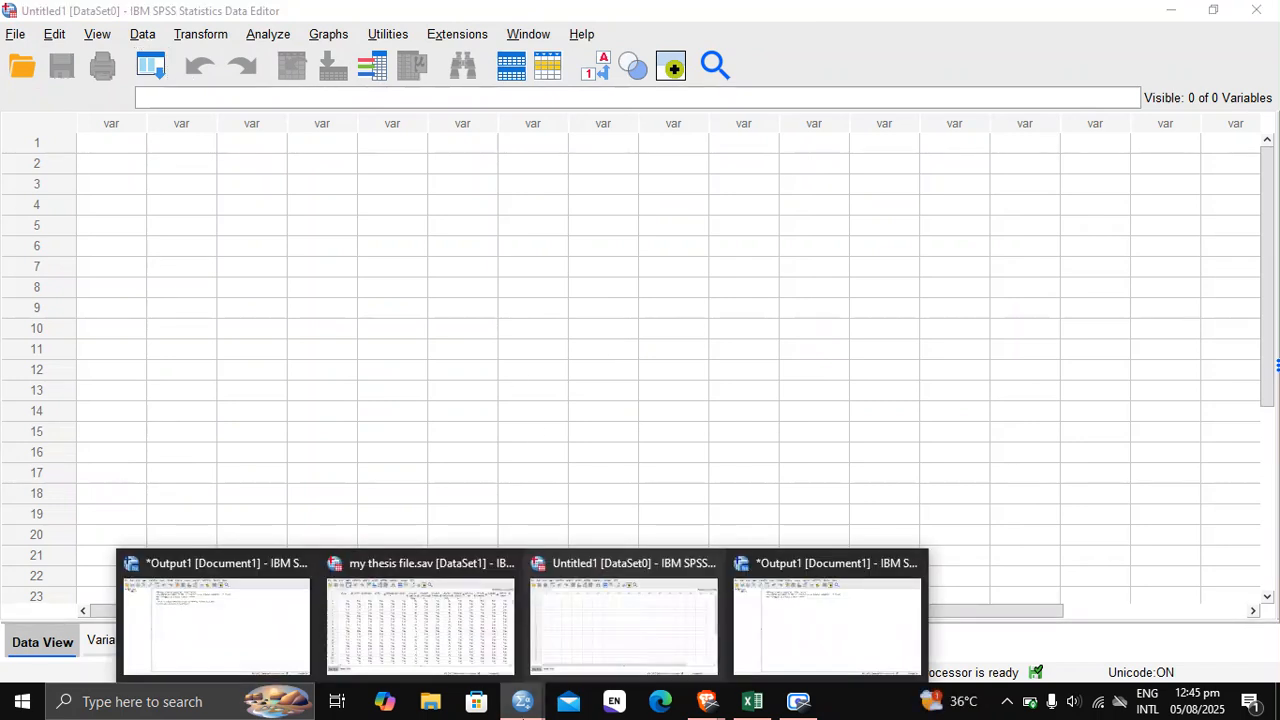
pyautogui.moveTo(863, 597)
pyautogui.moveTo(591, 597)
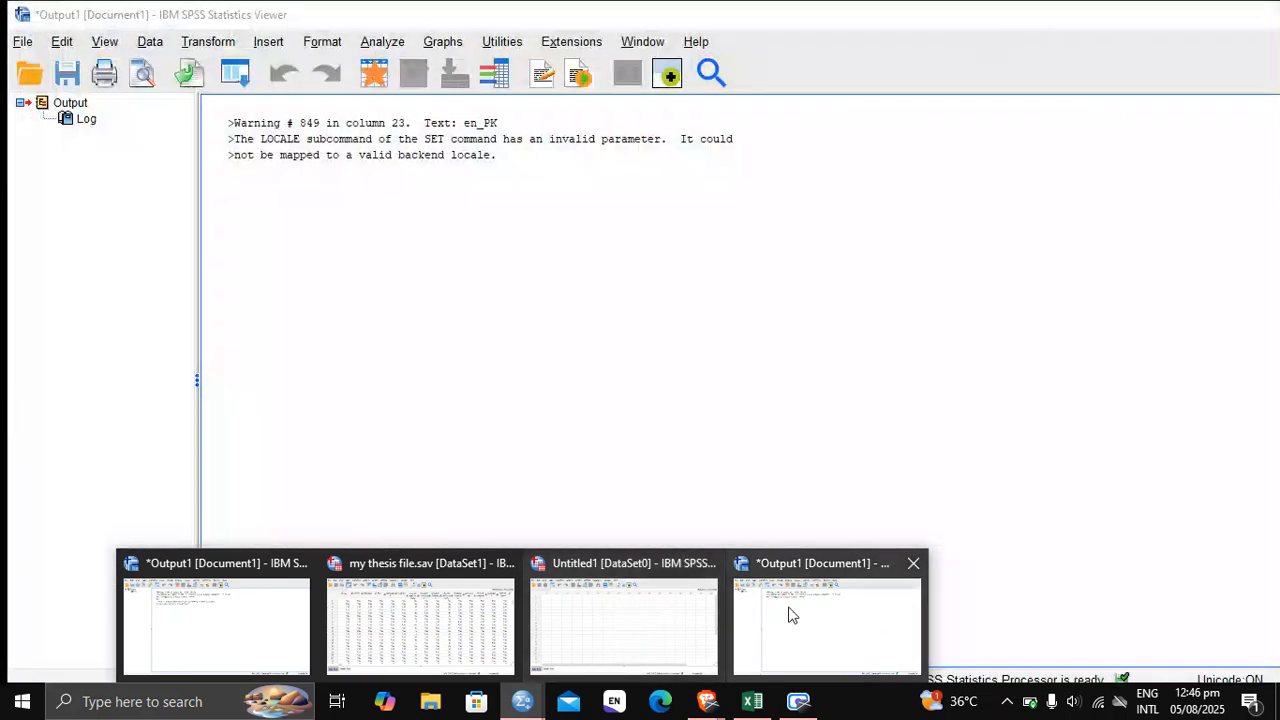
pyautogui.moveTo(642, 615)
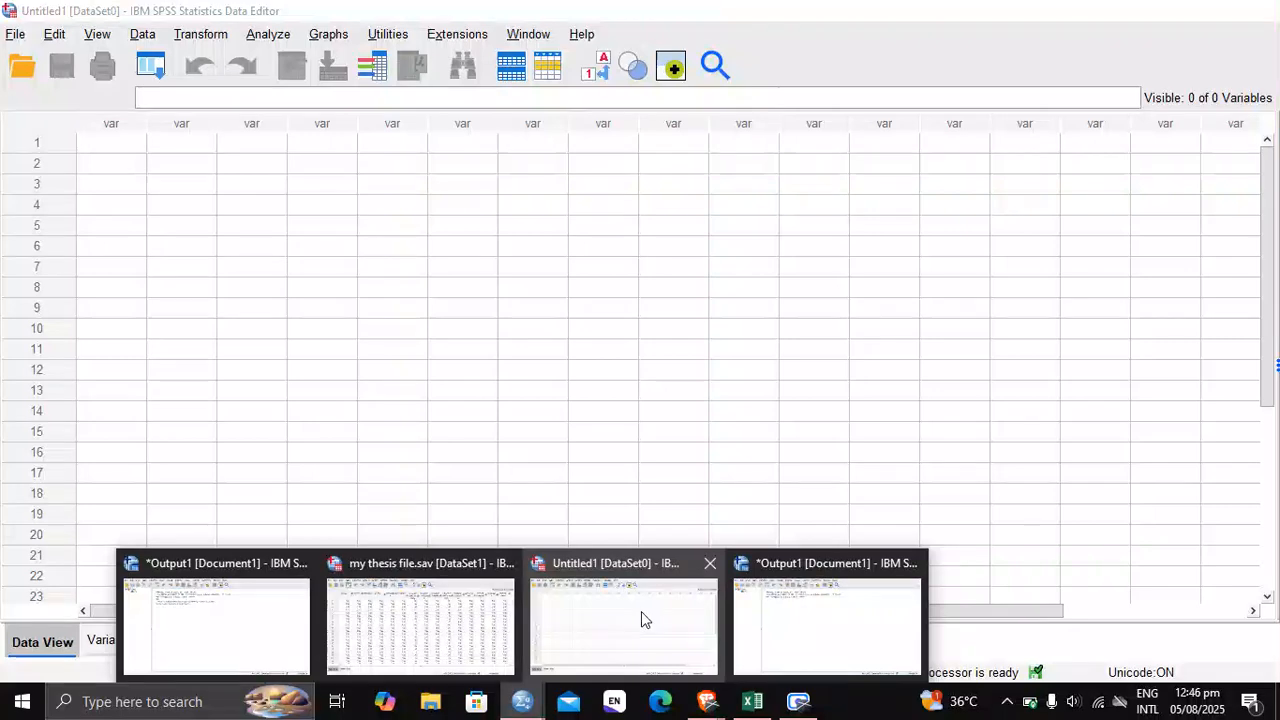
pyautogui.click(710, 563)
pyautogui.click(646, 381)
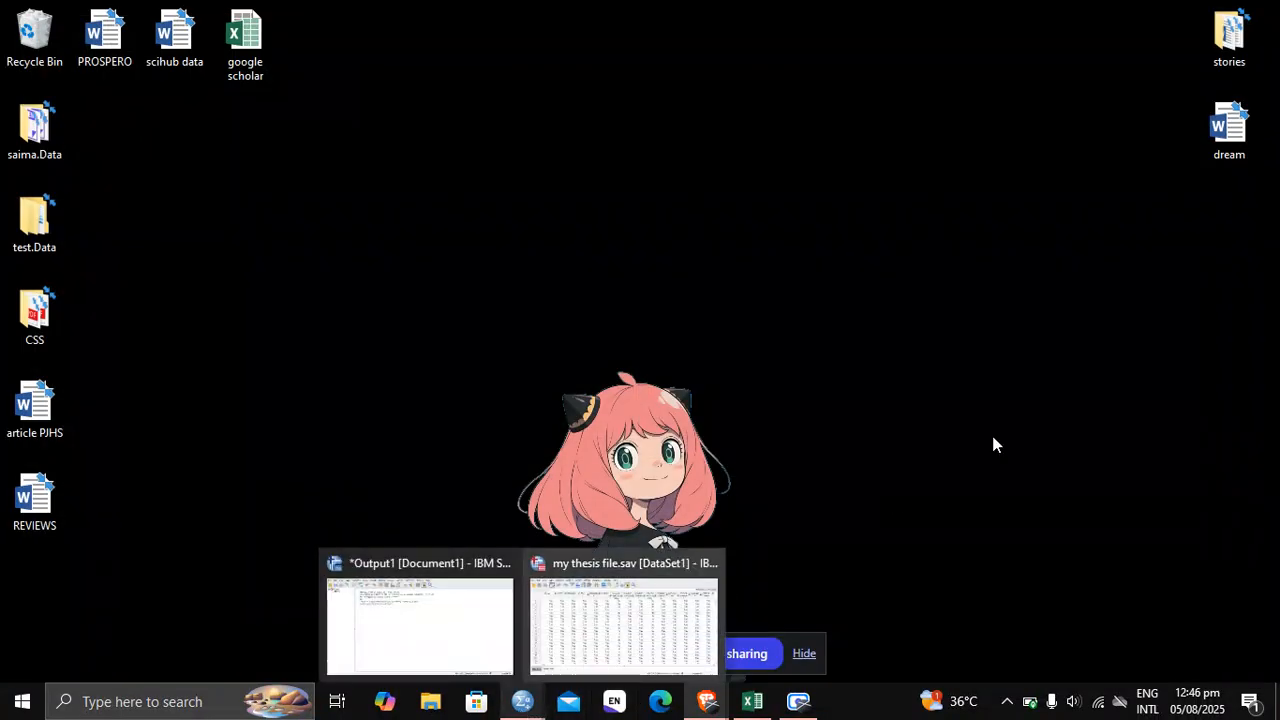
# - Show the variable definitions of my thesis file.sav and widen the Name column to fit the full variable names
pyautogui.moveTo(525, 704)
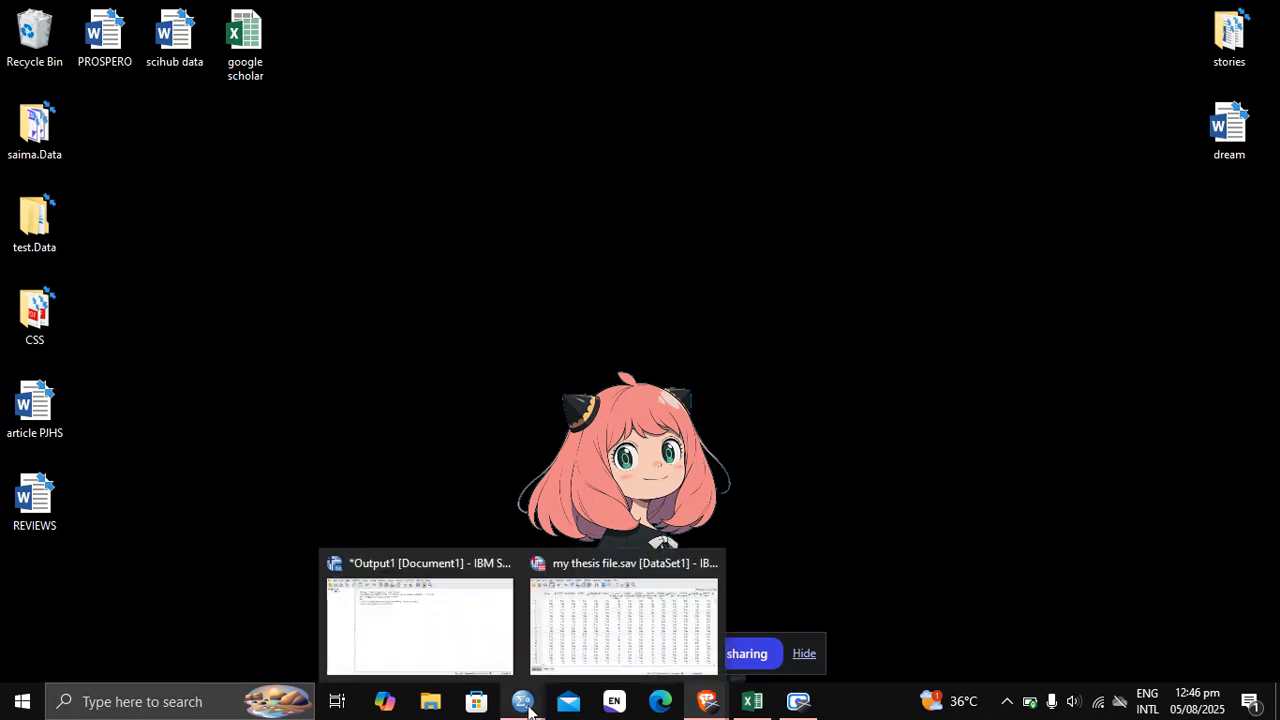
pyautogui.click(604, 625)
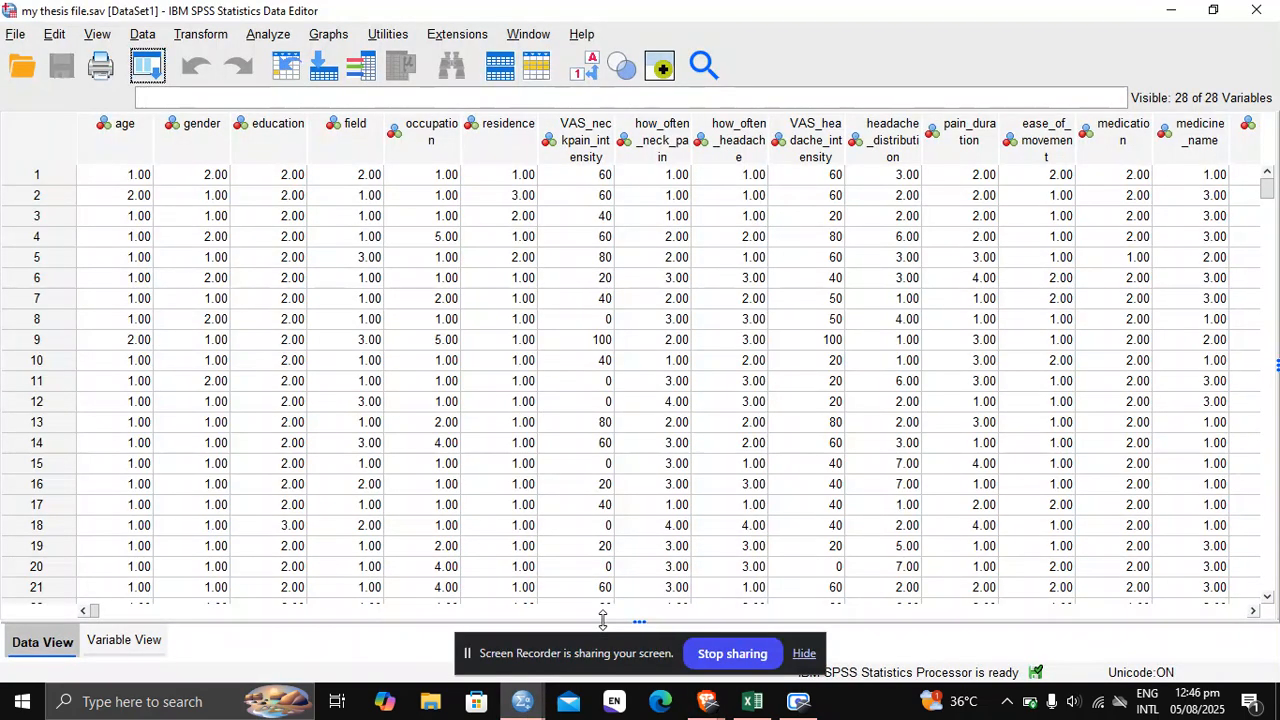
pyautogui.click(127, 648)
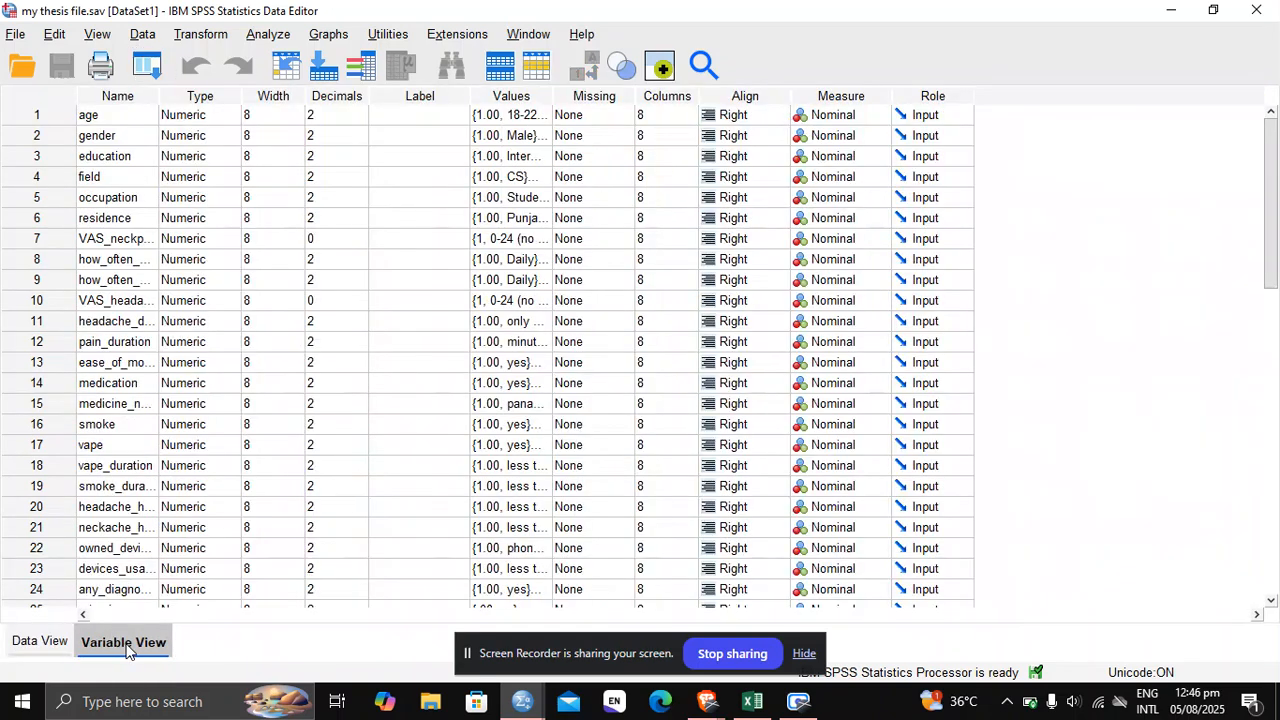
pyautogui.click(165, 97)
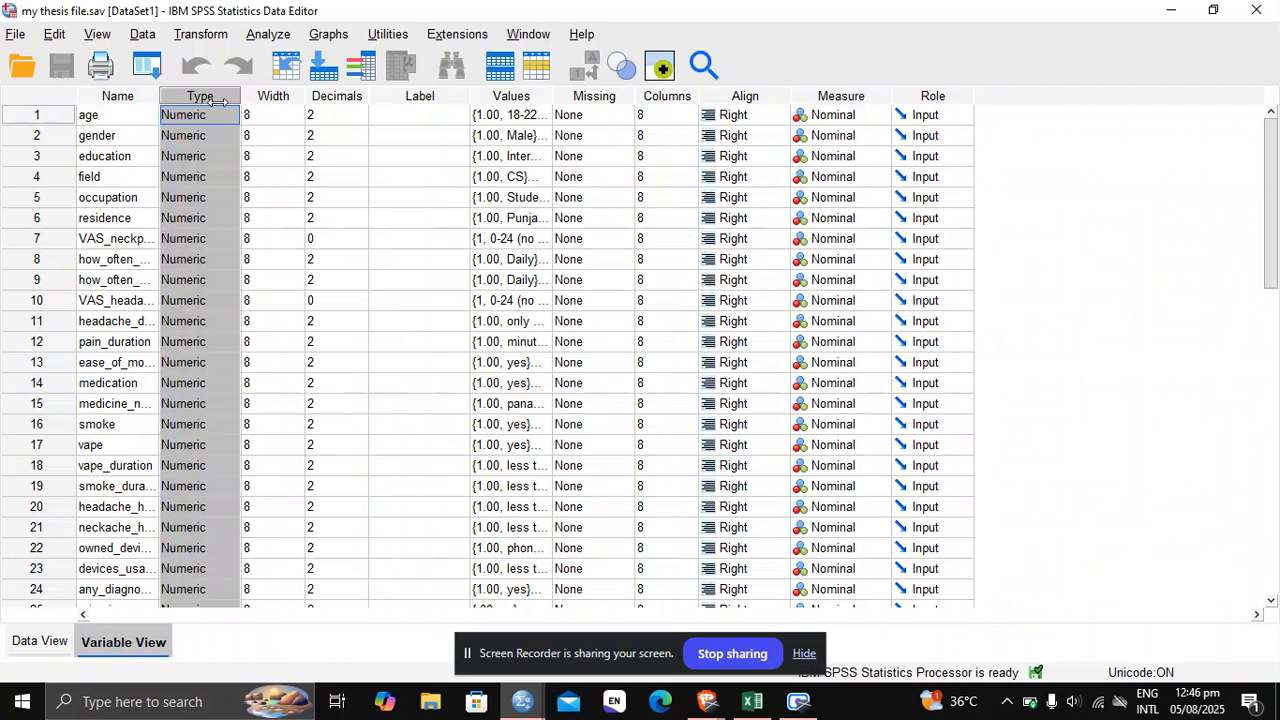
pyautogui.moveTo(223, 101); pyautogui.dragTo(286, 100)
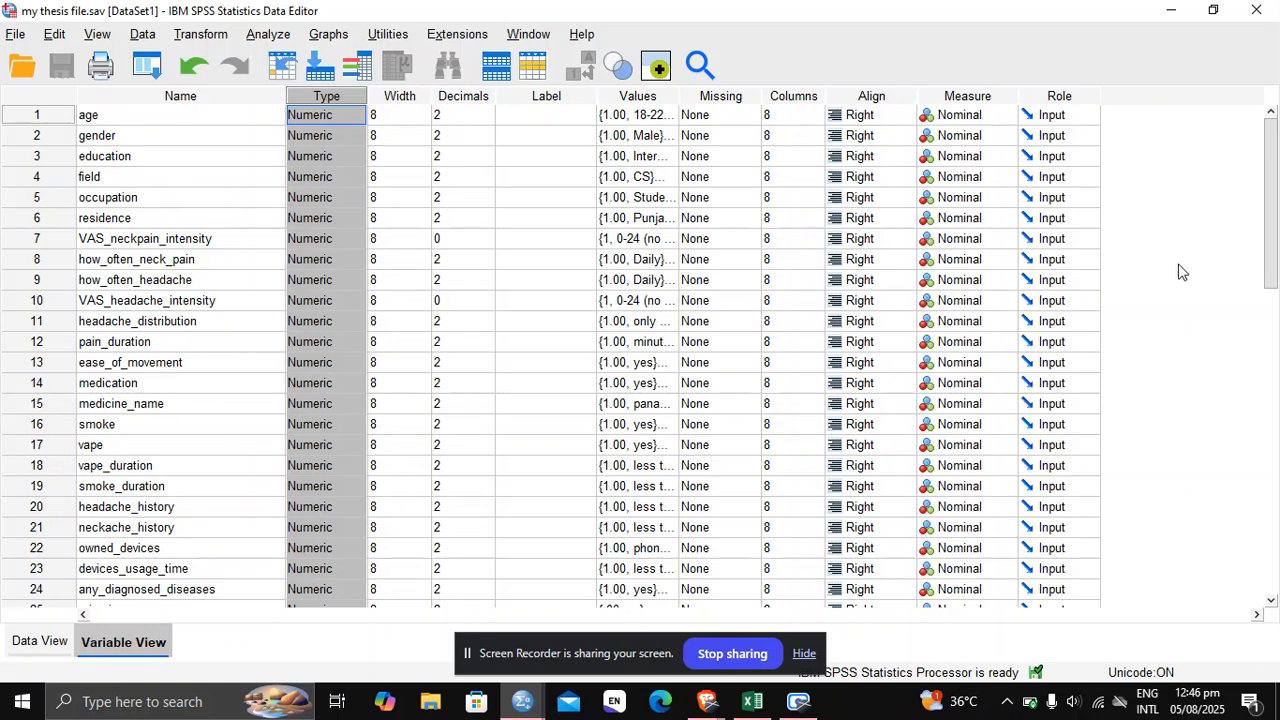
pyautogui.scroll(-4, 1269, 214)
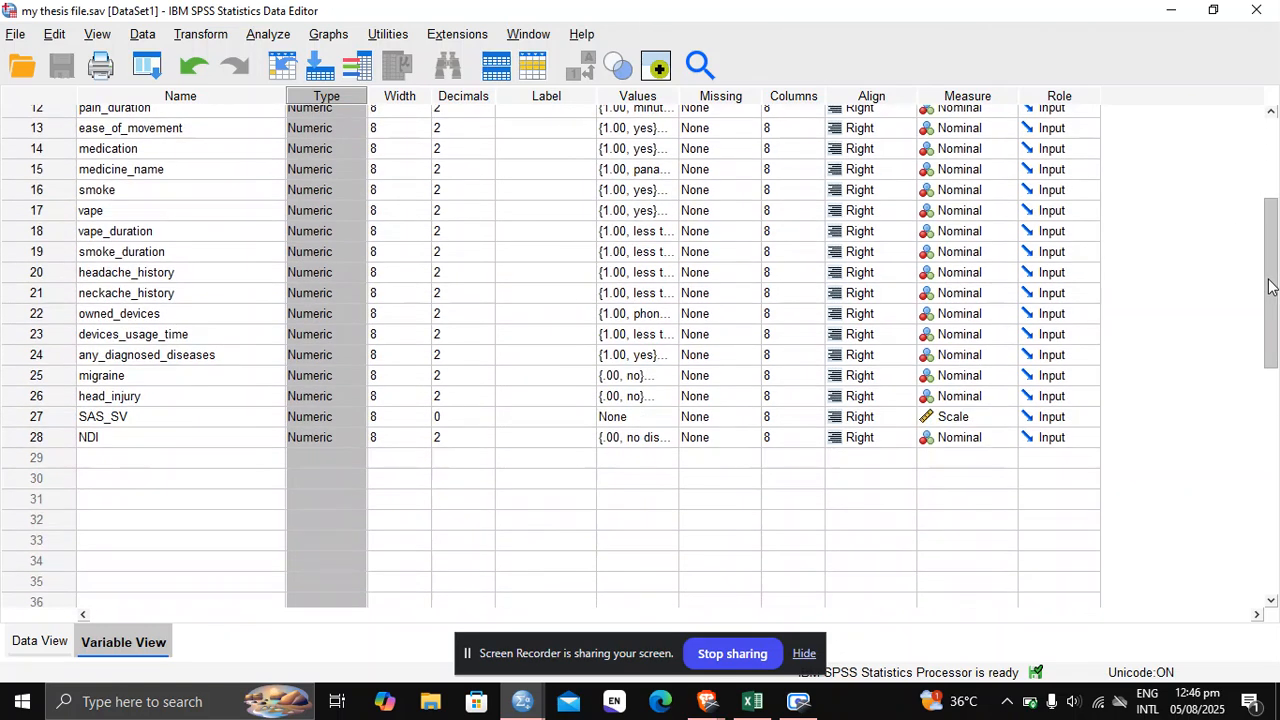
pyautogui.scroll(4, 1265, 190)
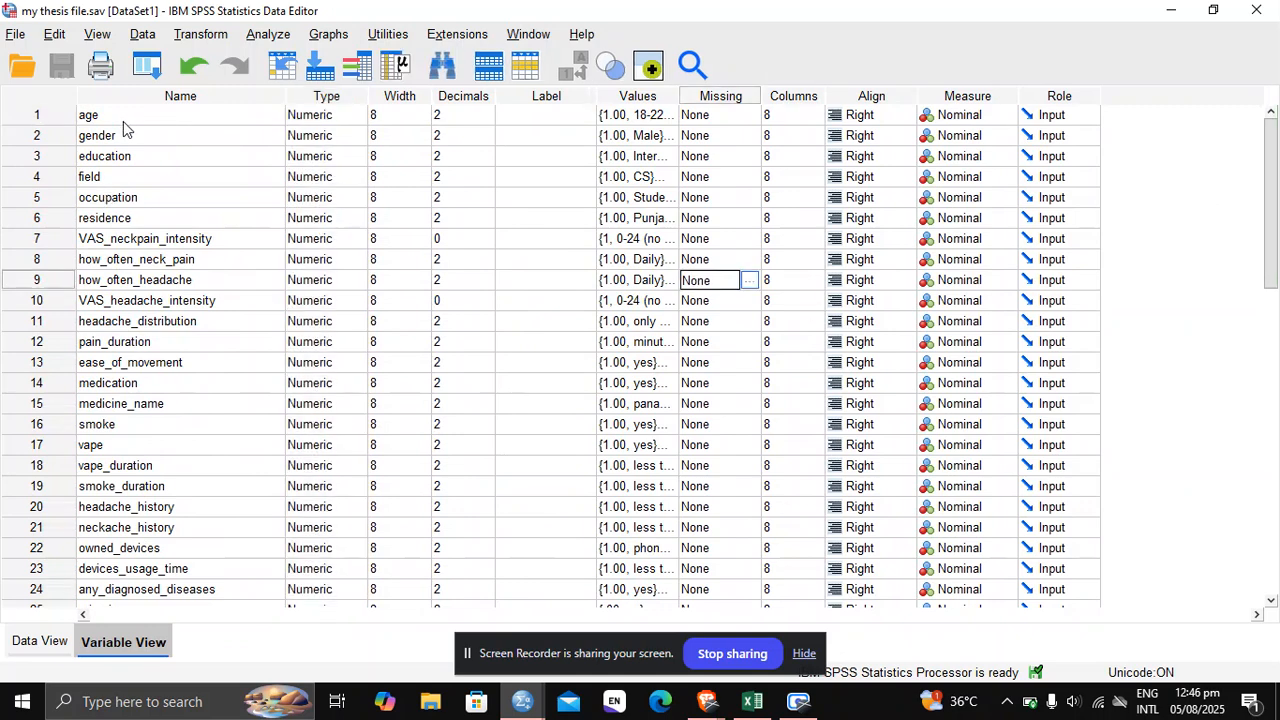
# - Try to rename the age variable as "age of children" with spaces
pyautogui.click(148, 117)
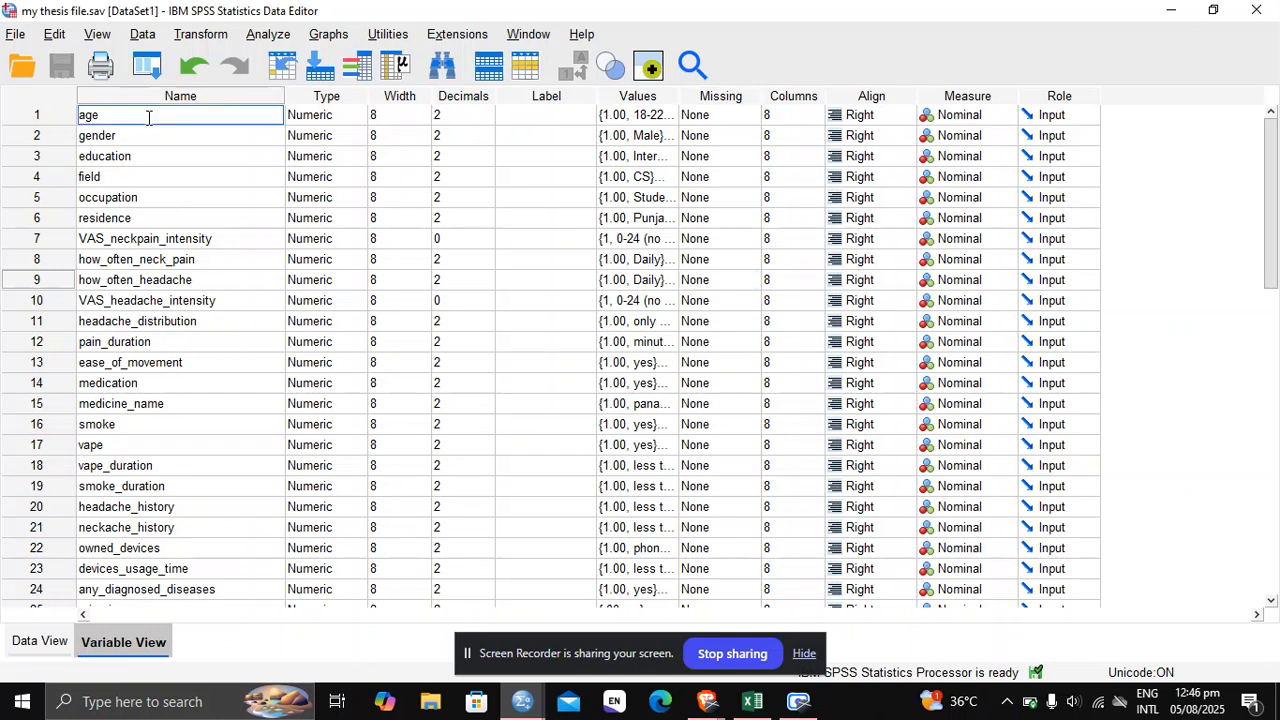
pyautogui.doubleClick(148, 117)
pyautogui.click(148, 117)
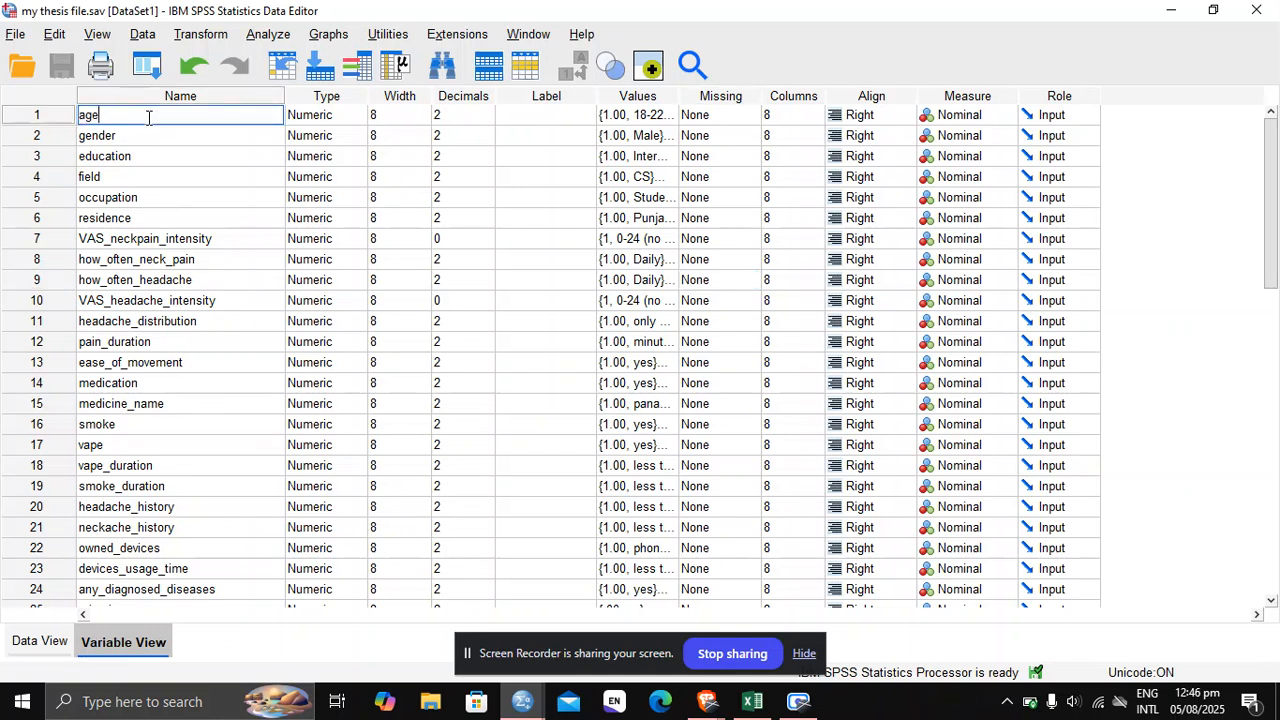
pyautogui.press('BackSpace')
pyautogui.press('BackSpace')
pyautogui.press('BackSpace')
pyautogui.write('age of children')
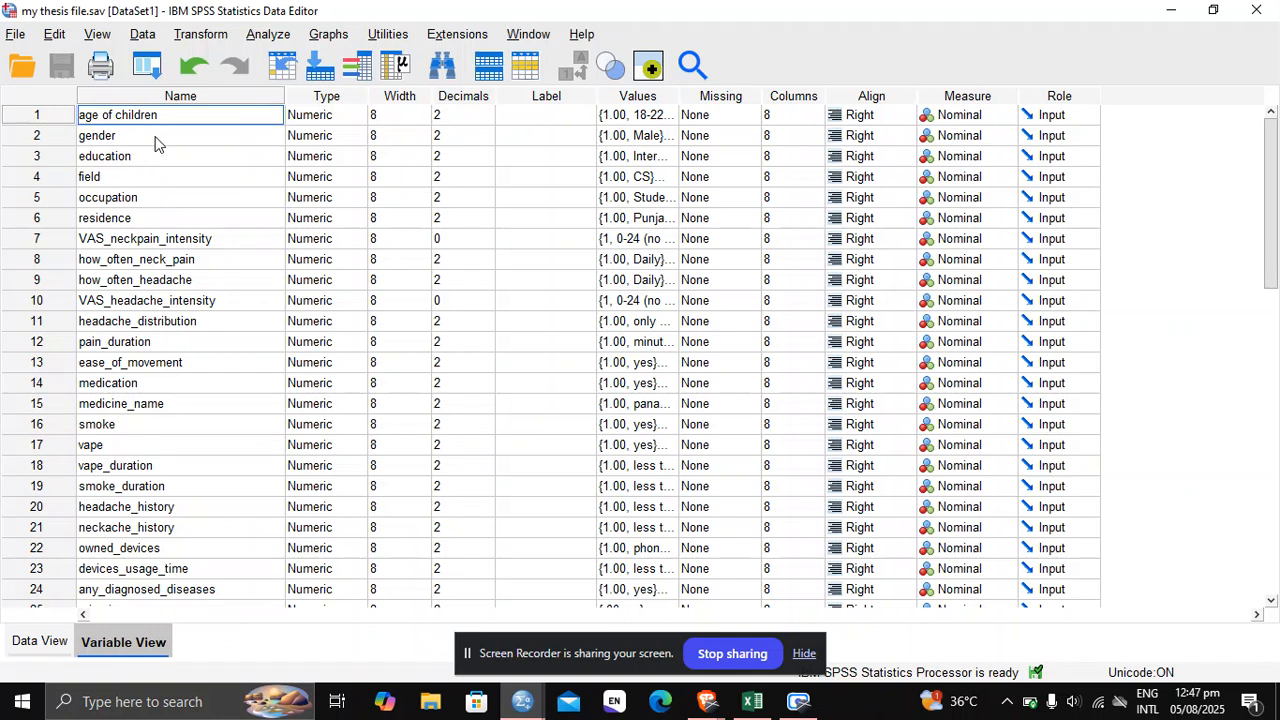
pyautogui.click(155, 145)
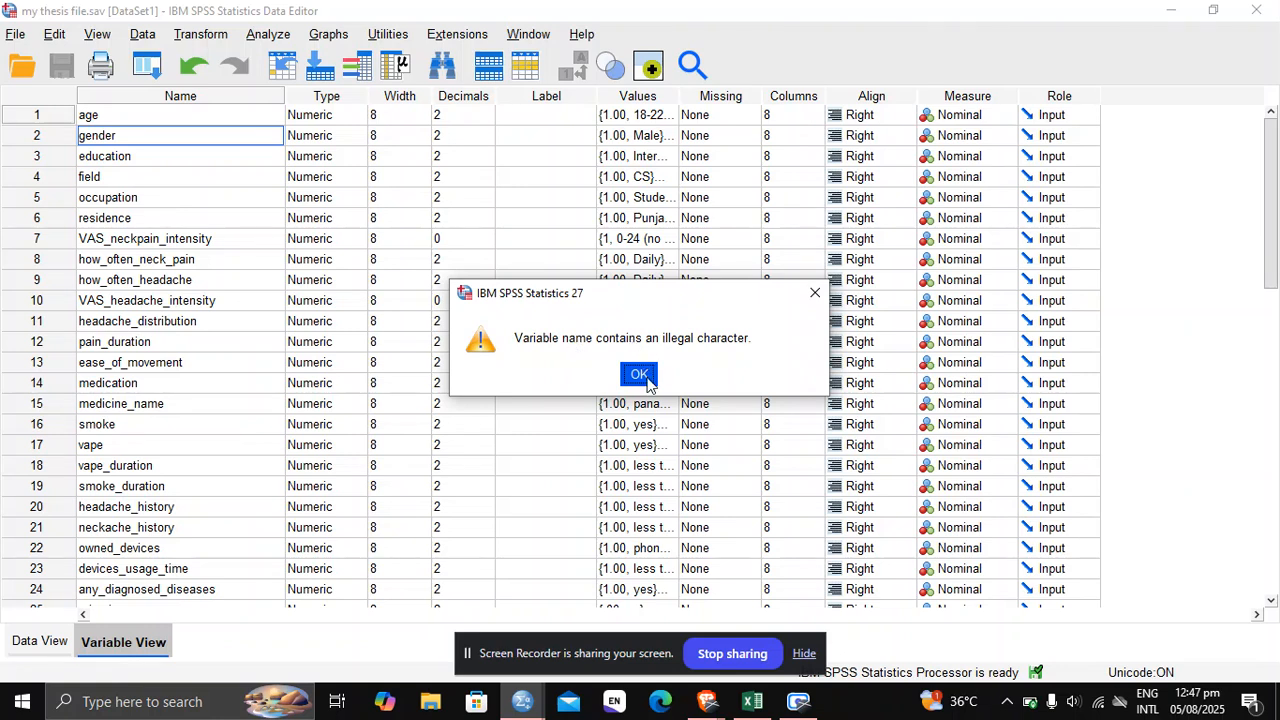
pyautogui.click(639, 374)
# - Rename the age variable as age_of_children
pyautogui.doubleClick(147, 114)
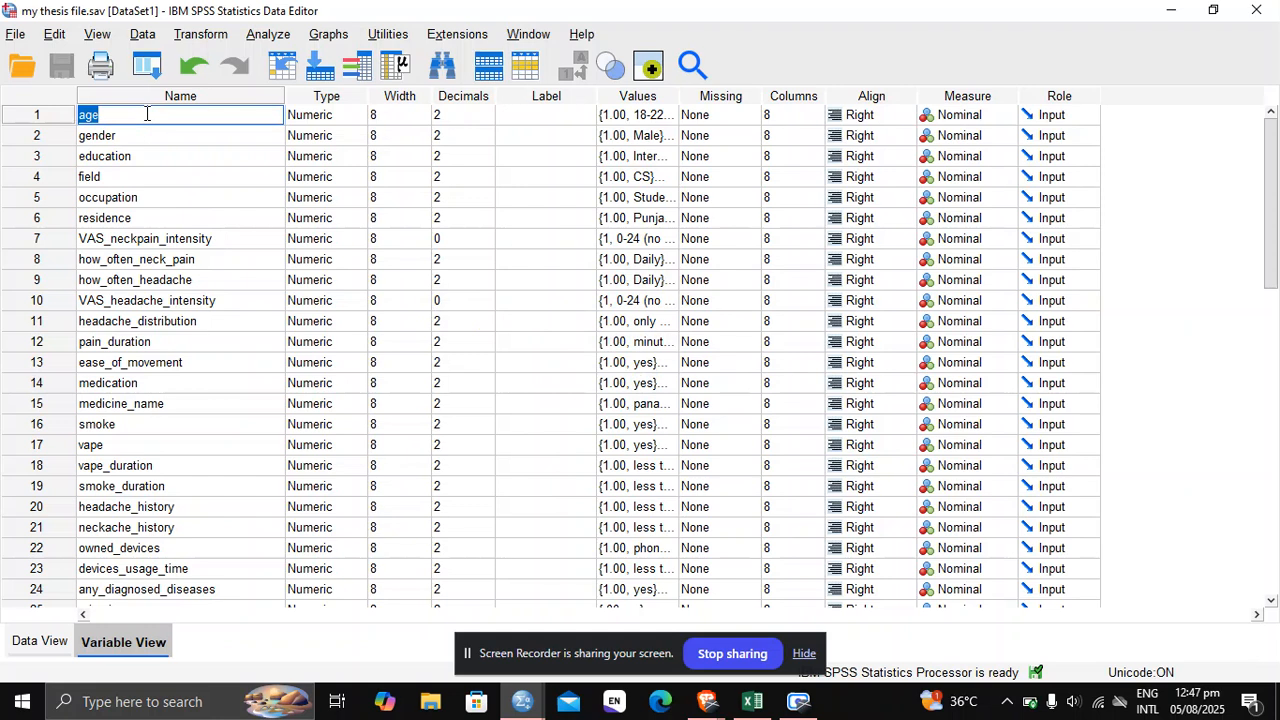
pyautogui.press('BackSpace')
pyautogui.press('BackSpace')
pyautogui.press('BackSpace')
pyautogui.write('age')
pyautogui.write('of_children')
pyautogui.doubleClick(165, 135)
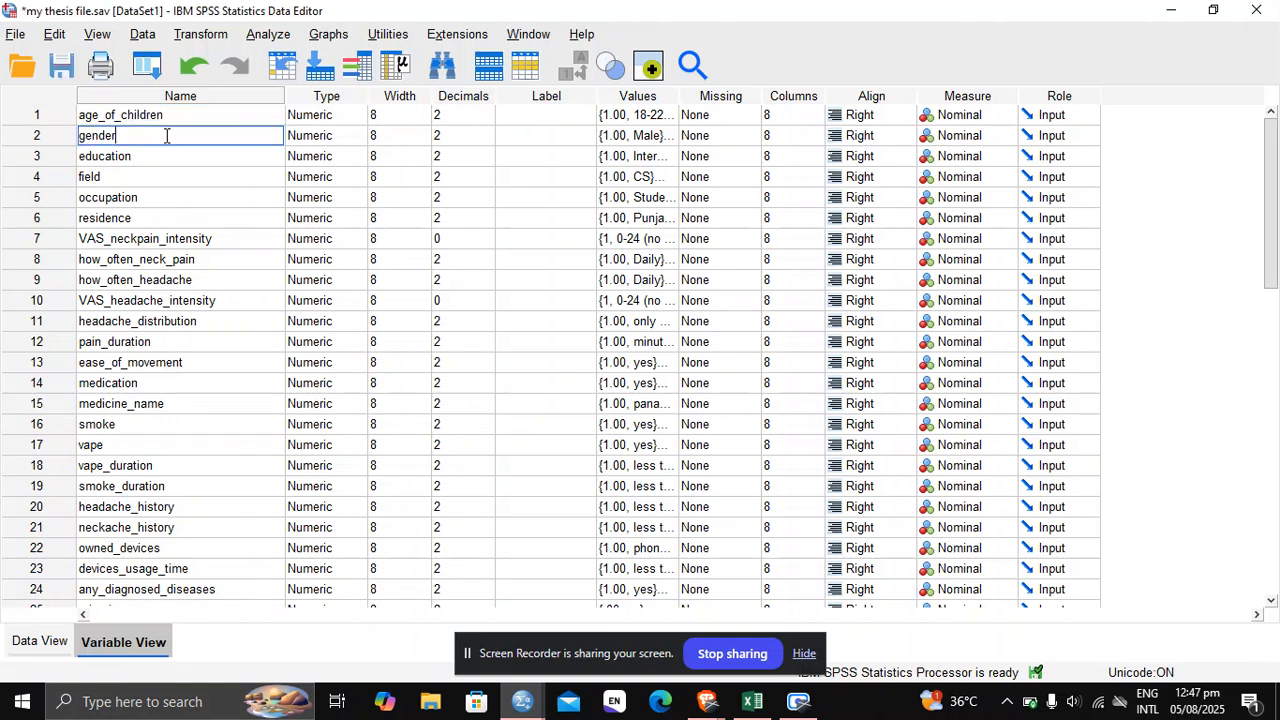
# - Label the age_of_children variable "what is age of children?" and widen the Label column to fit the text
pyautogui.click(537, 116)
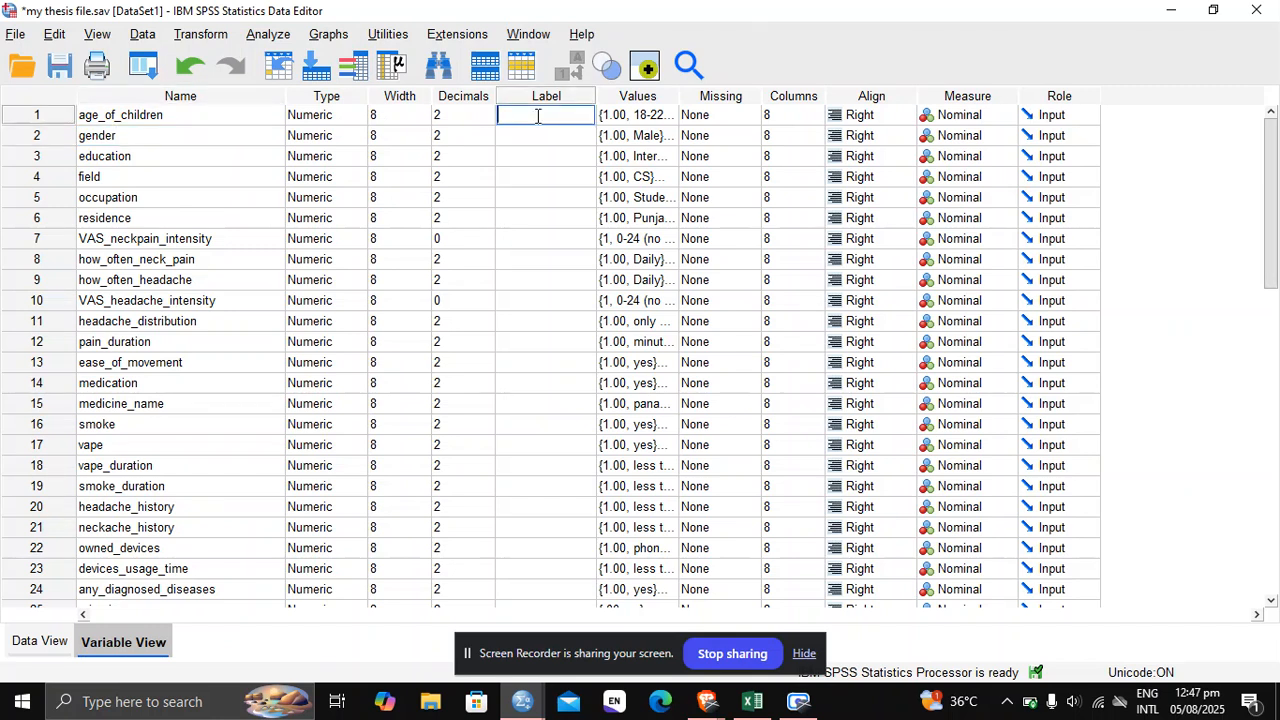
pyautogui.write('what is age of children')
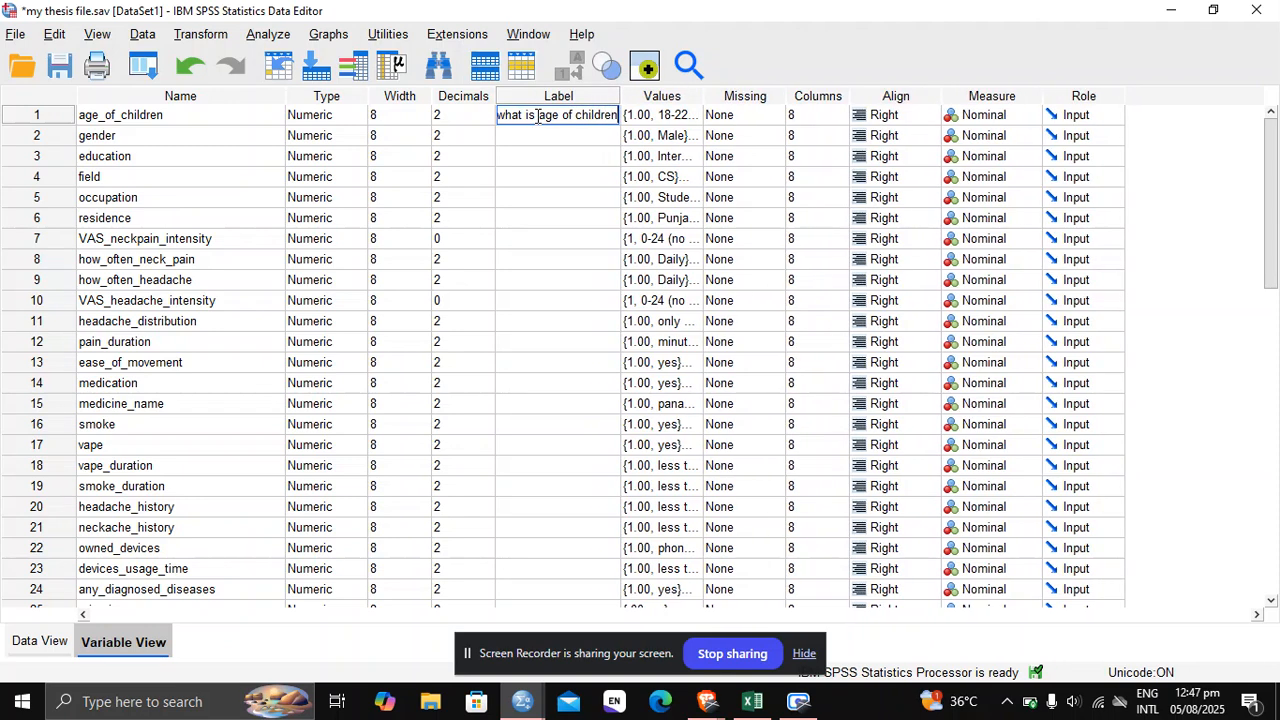
pyautogui.moveTo(630, 100); pyautogui.dragTo(695, 101)
pyautogui.click(635, 116)
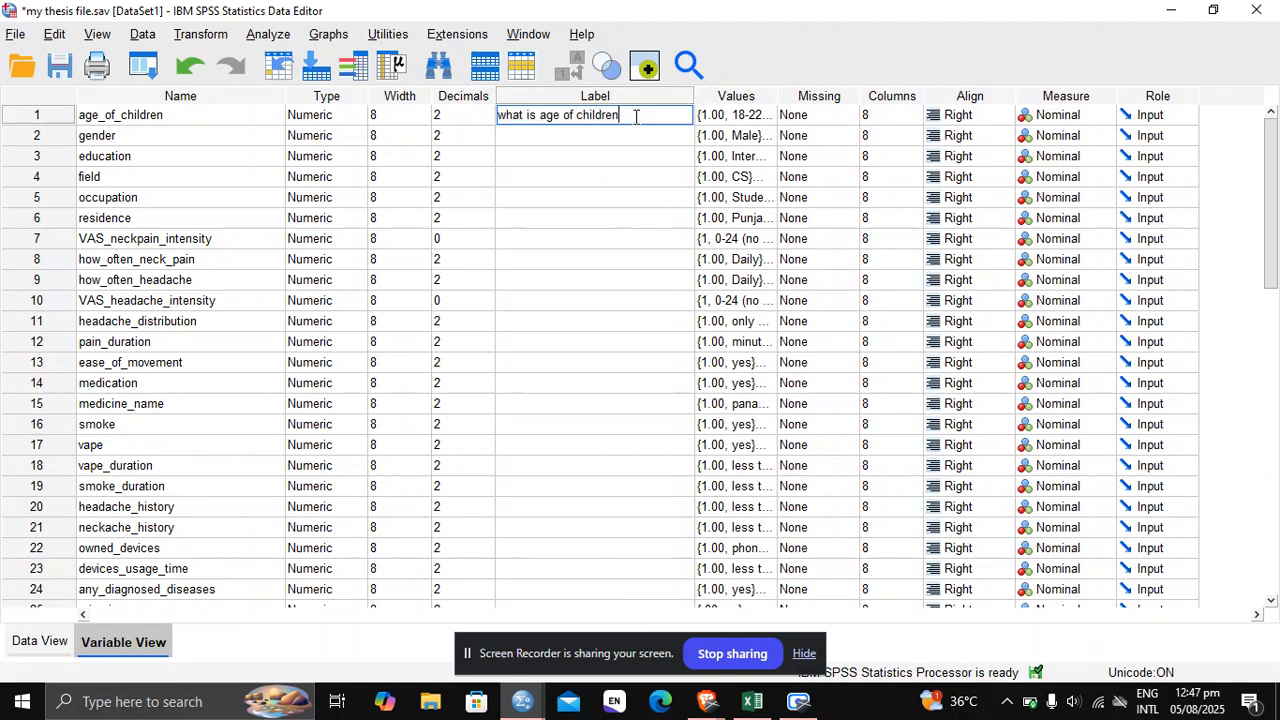
pyautogui.write('?')
pyautogui.click(520, 138)
pyautogui.click(520, 158)
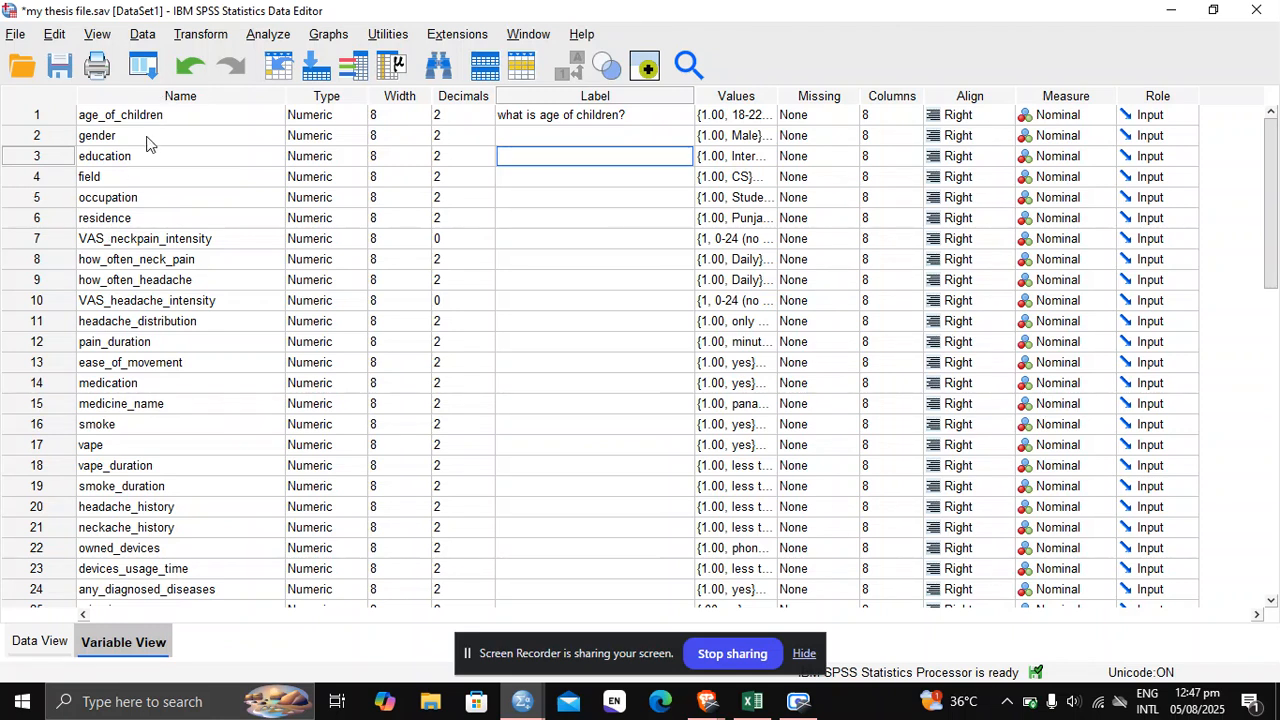
pyautogui.click(590, 506)
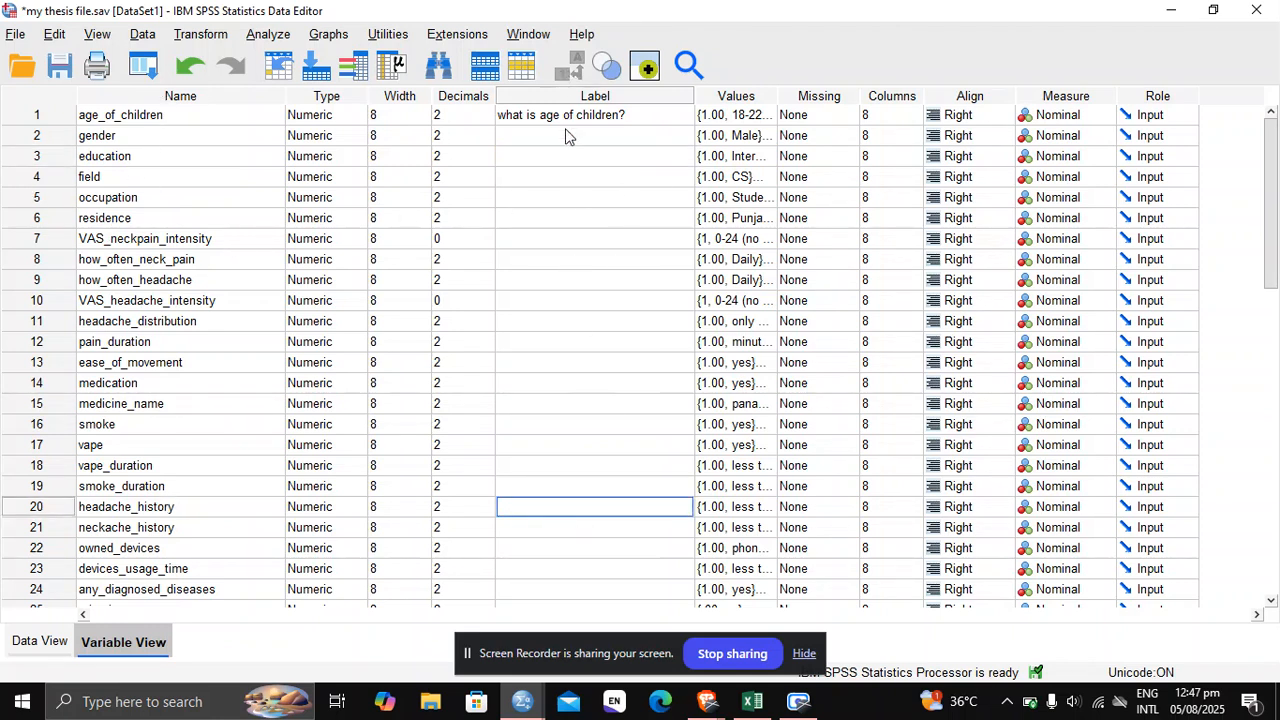
pyautogui.moveTo(566, 137); pyautogui.dragTo(567, 391)
pyautogui.click(568, 391)
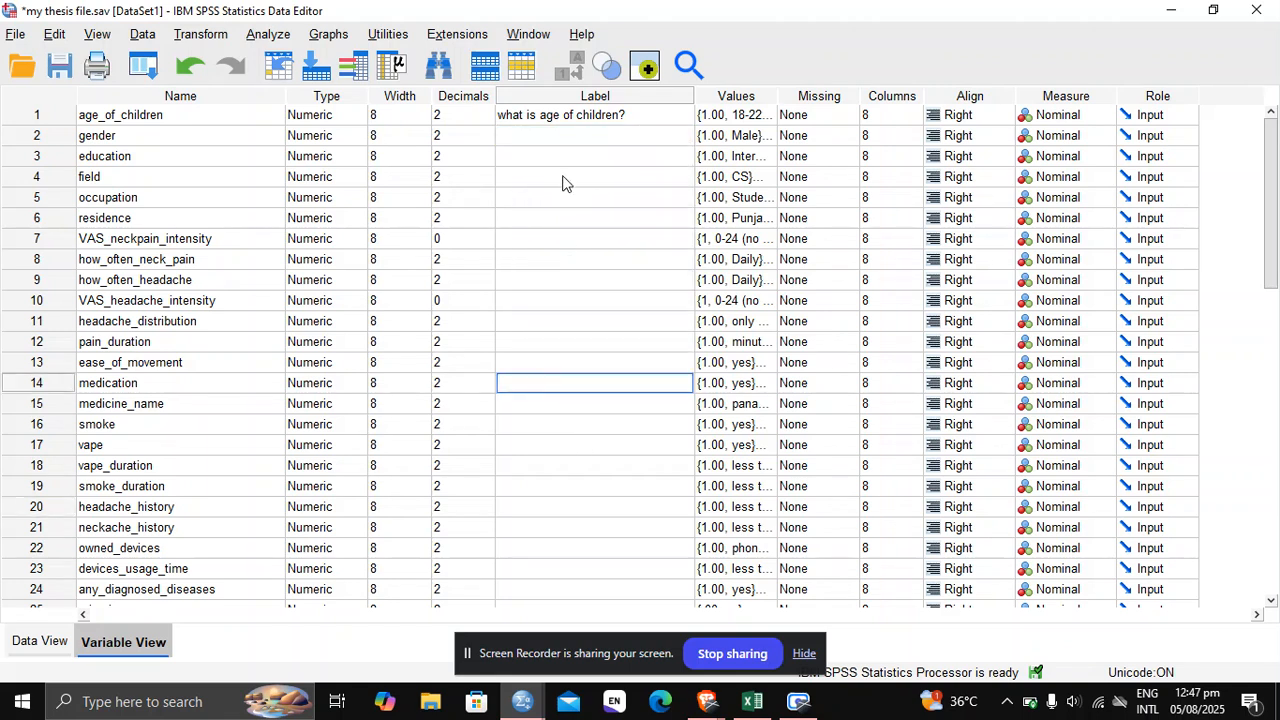
pyautogui.moveTo(541, 136); pyautogui.dragTo(565, 417)
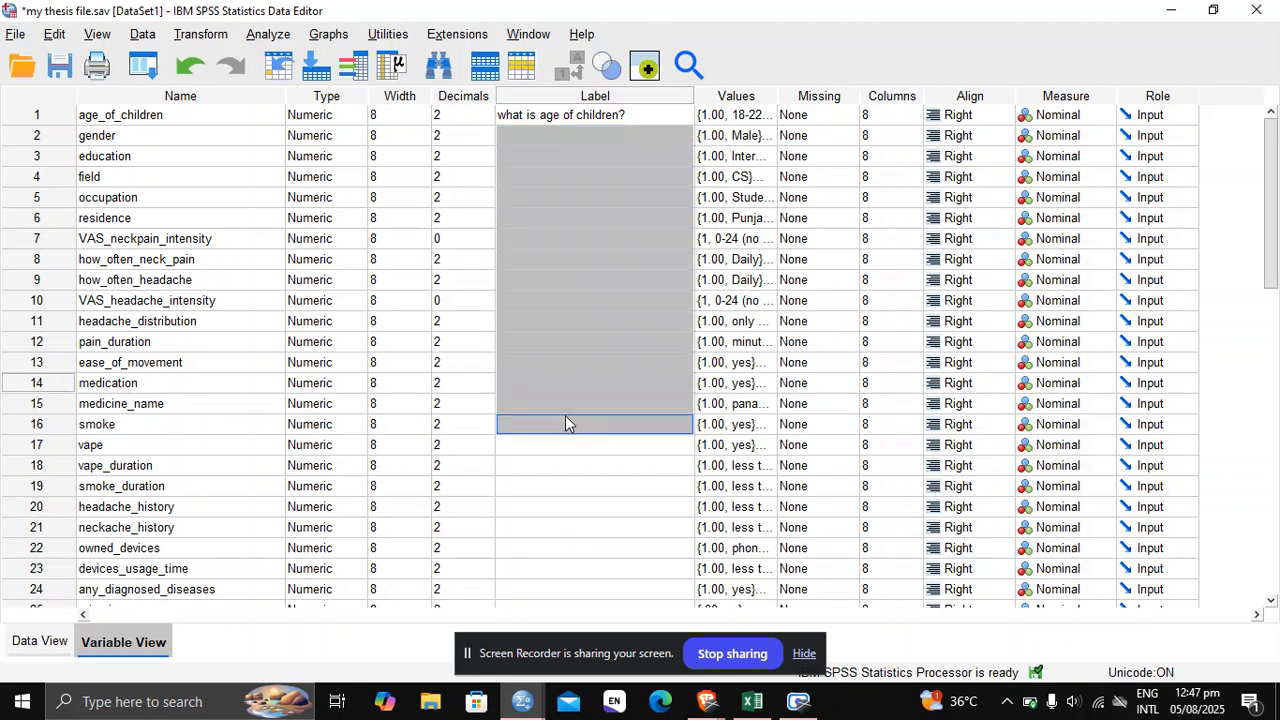
pyautogui.click(565, 259)
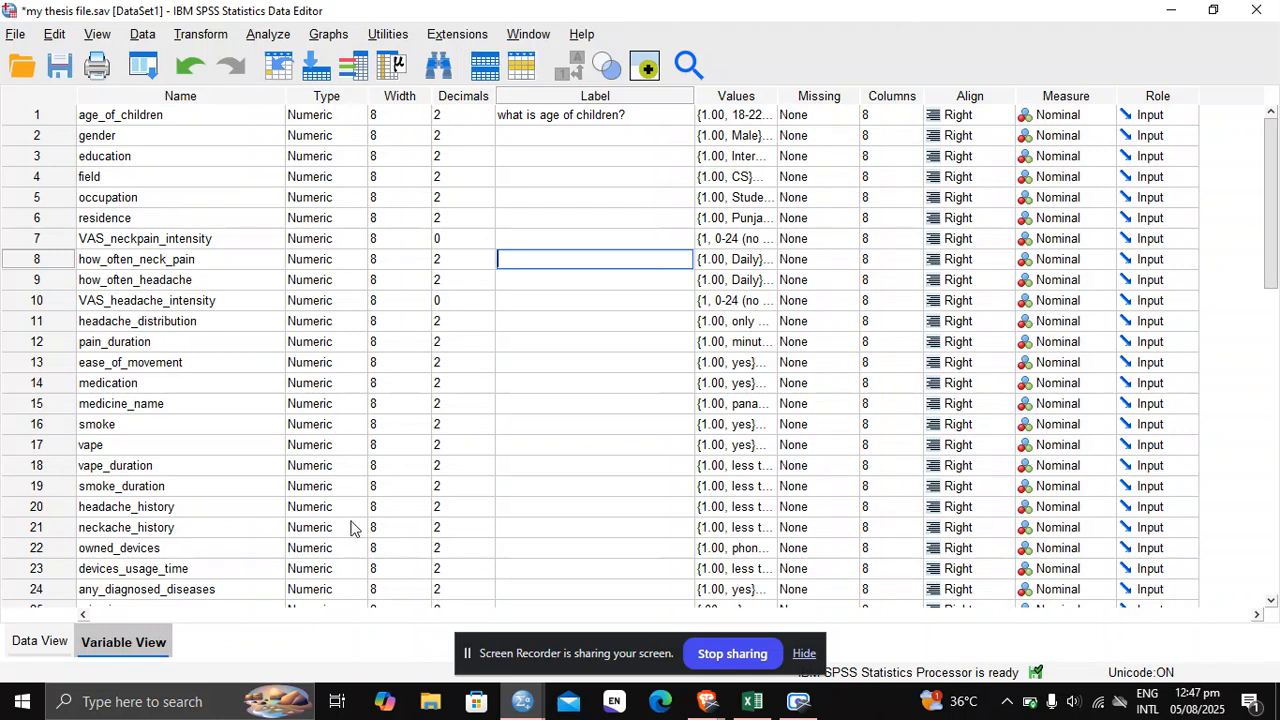
# - Widen the Type column slightly and review the variable type options for age_of_children, including the String type
pyautogui.click(367, 95)
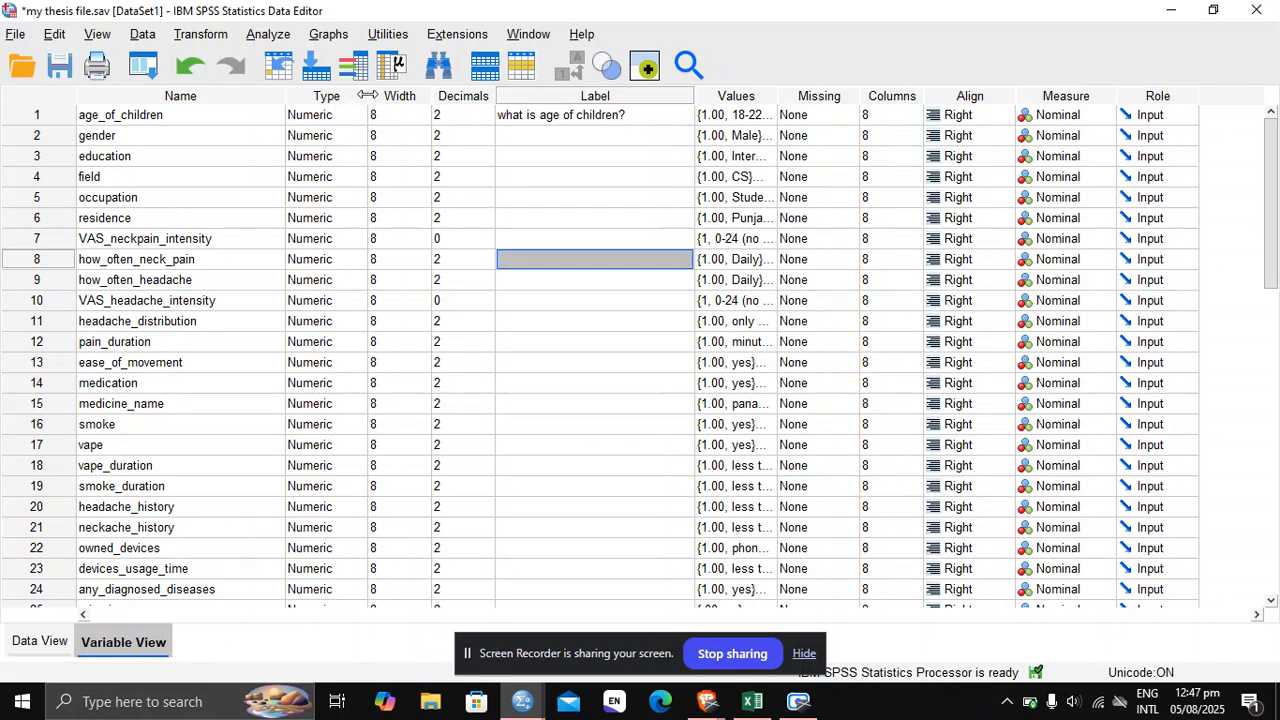
pyautogui.moveTo(367, 95); pyautogui.dragTo(384, 95)
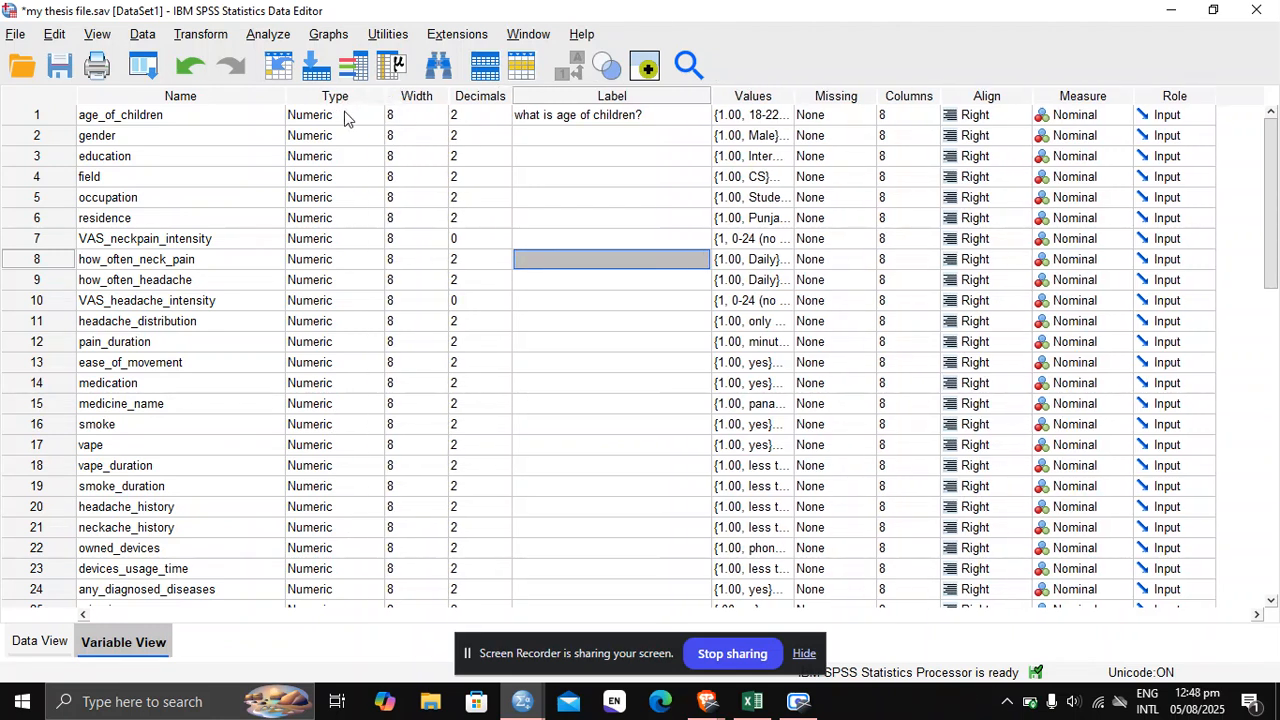
pyautogui.click(345, 118)
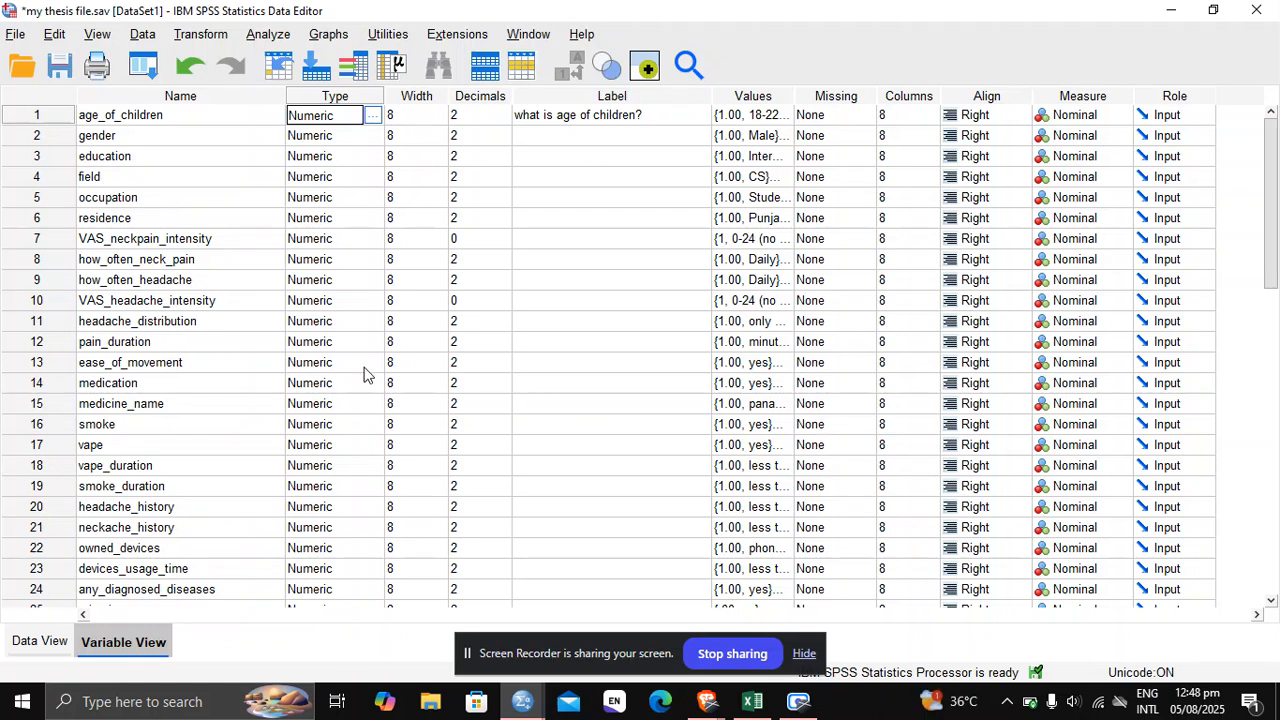
pyautogui.click(372, 118)
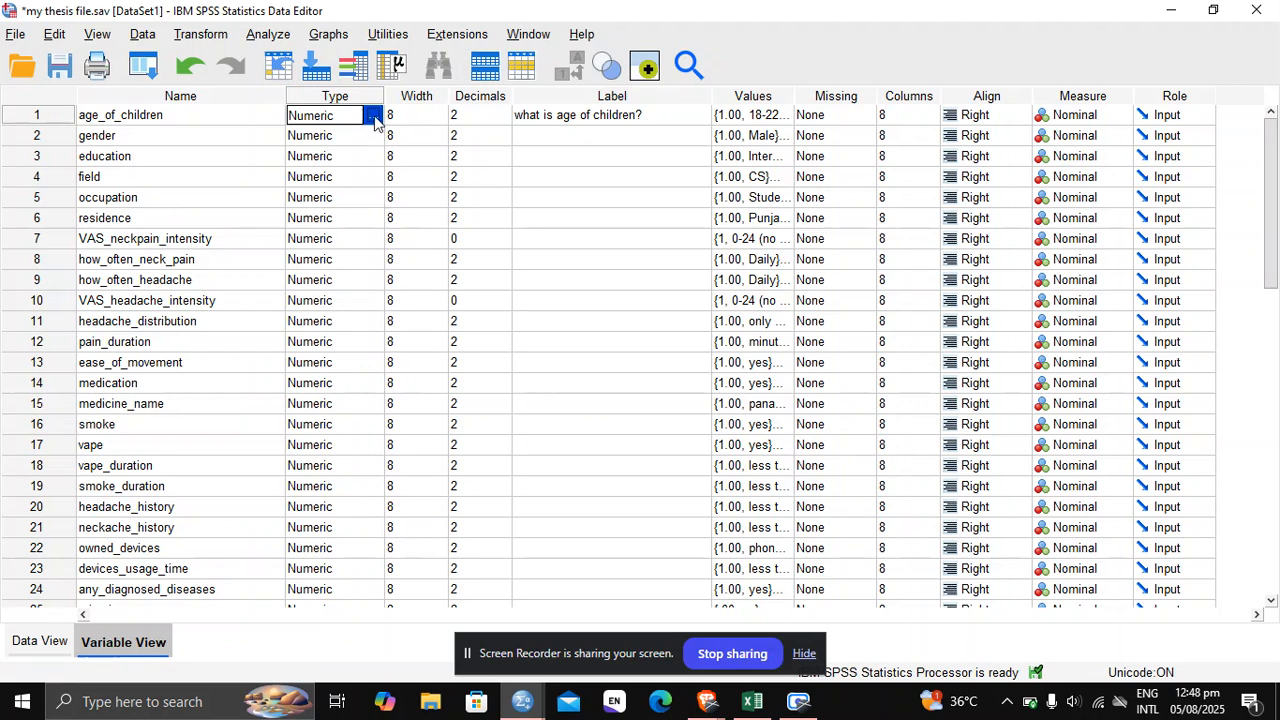
pyautogui.click(375, 119)
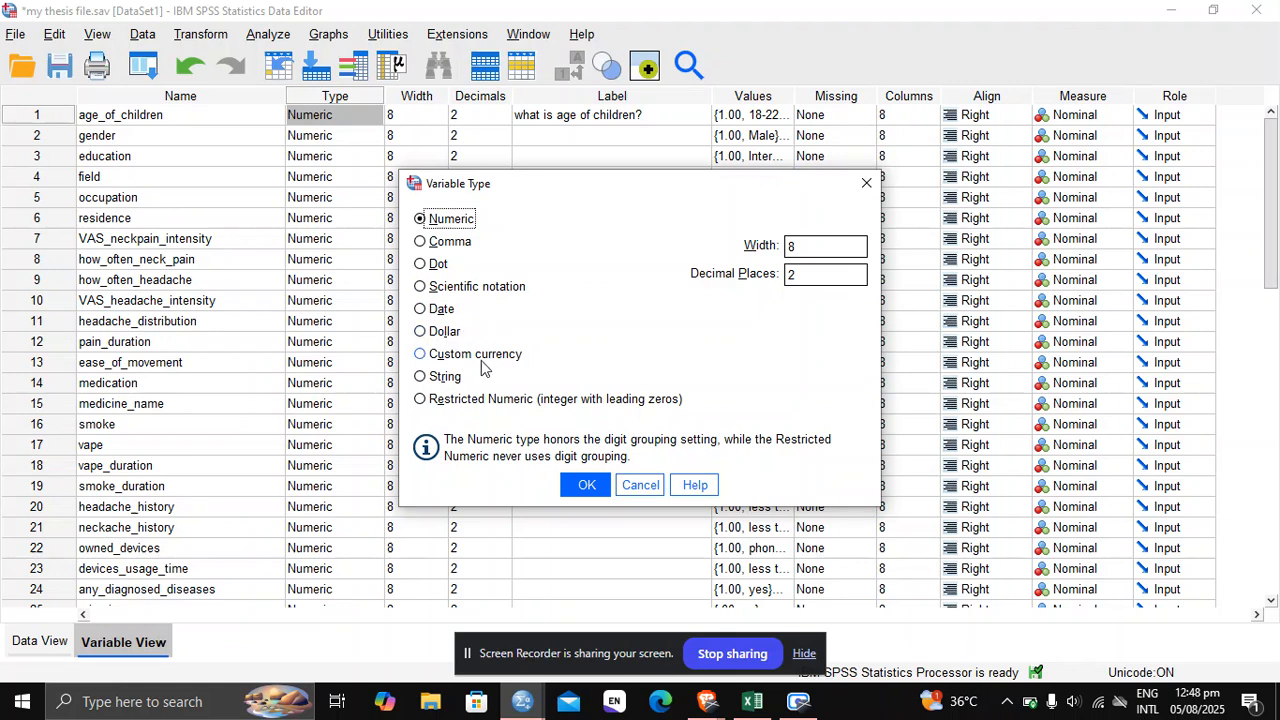
pyautogui.click(421, 379)
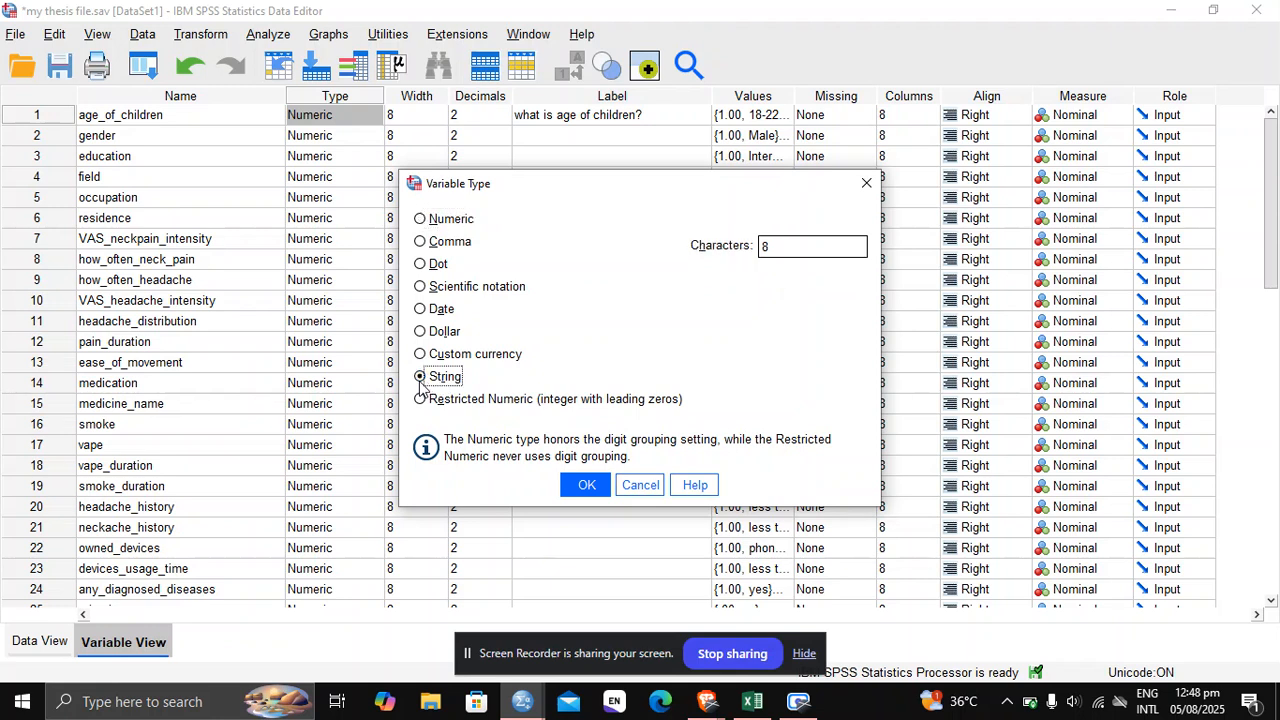
pyautogui.click(781, 245)
pyautogui.click(645, 485)
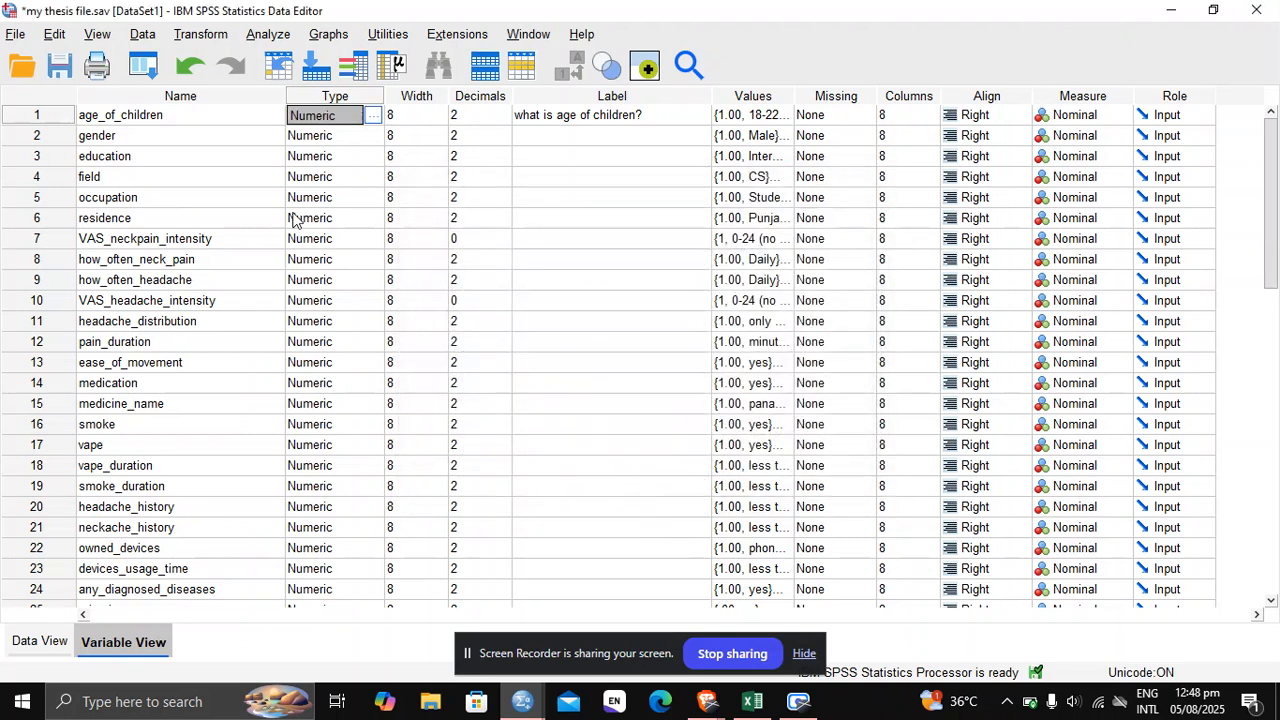
# - Add a value label to age_of_children that defines value 3 as "28-33"
pyautogui.click(788, 117)
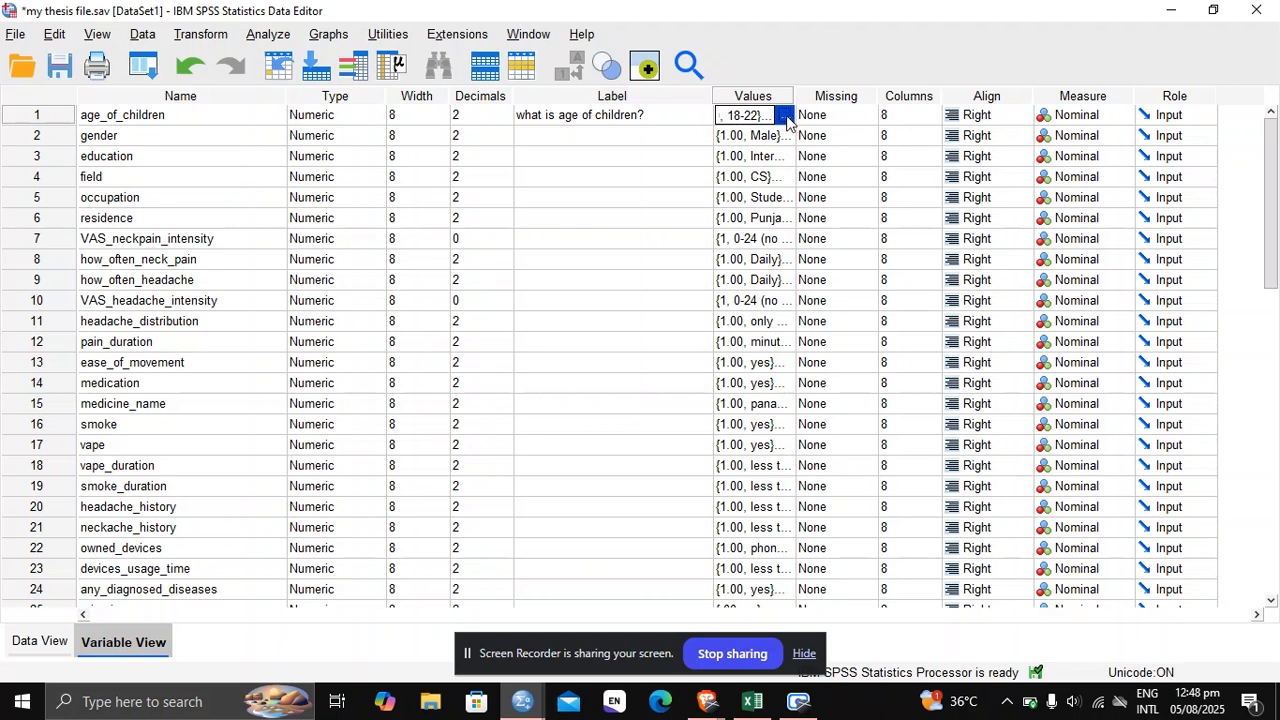
pyautogui.click(786, 117)
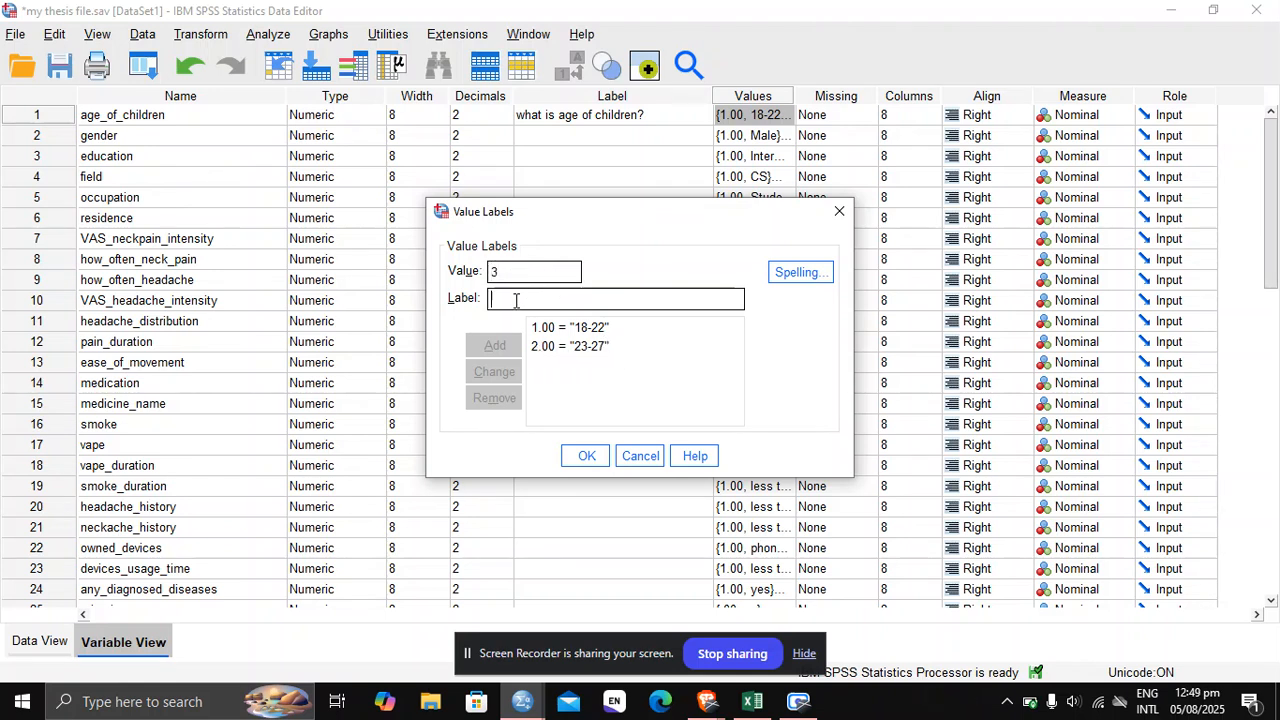
pyautogui.write('28-3')
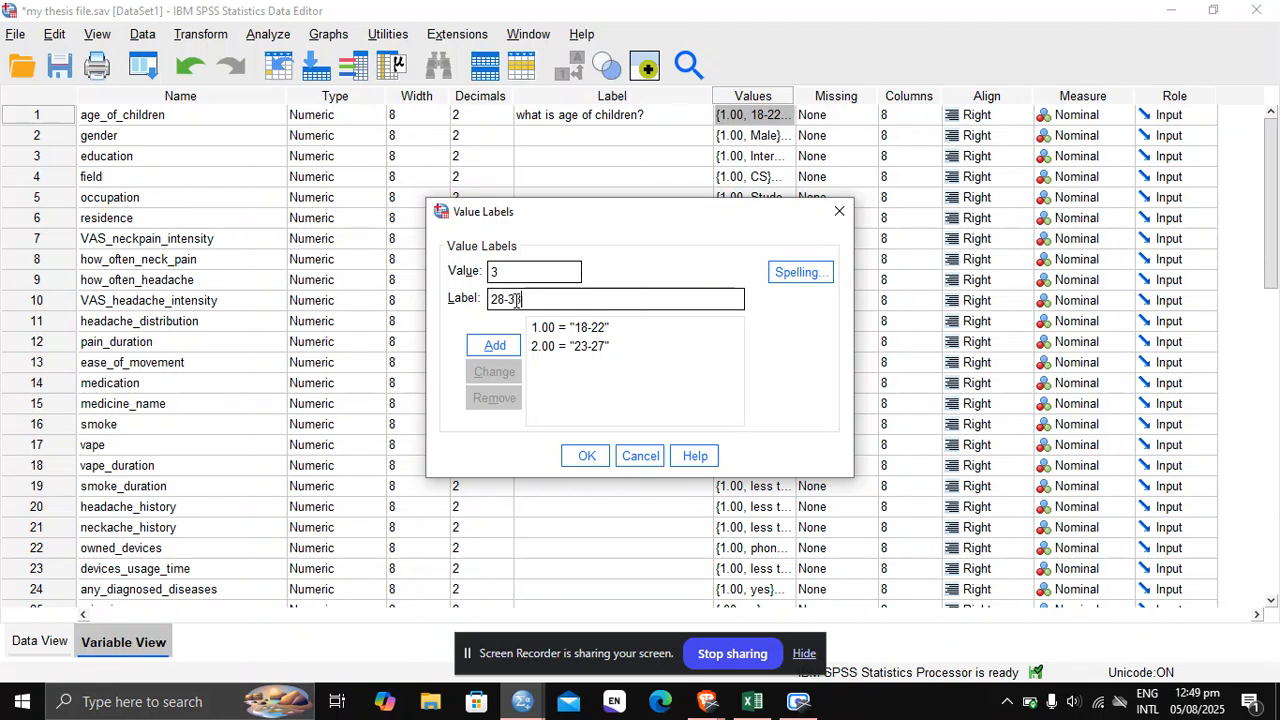
pyautogui.write('3')
pyautogui.click(495, 345)
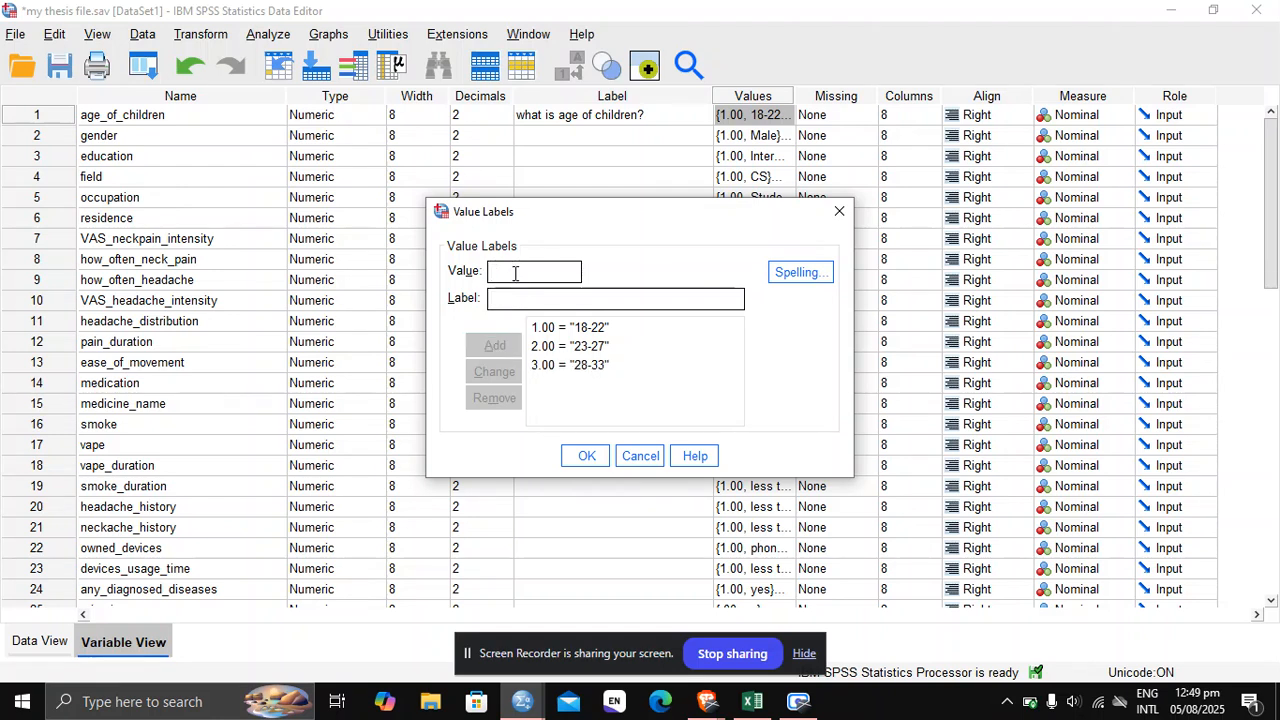
# - Change the label of value 3 for age_of_children to "28-32" and apply the value labels
pyautogui.write('4')
pyautogui.click(565, 364)
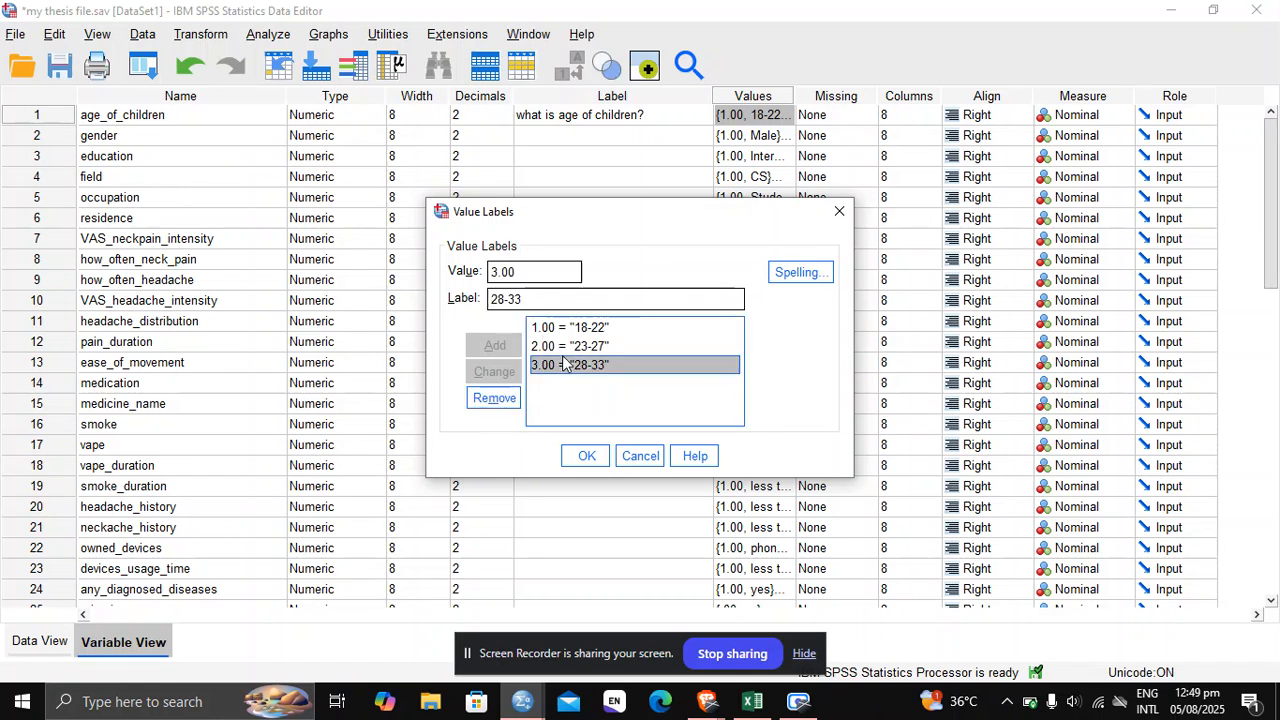
pyautogui.click(533, 300)
pyautogui.press('BackSpace')
pyautogui.write('2')
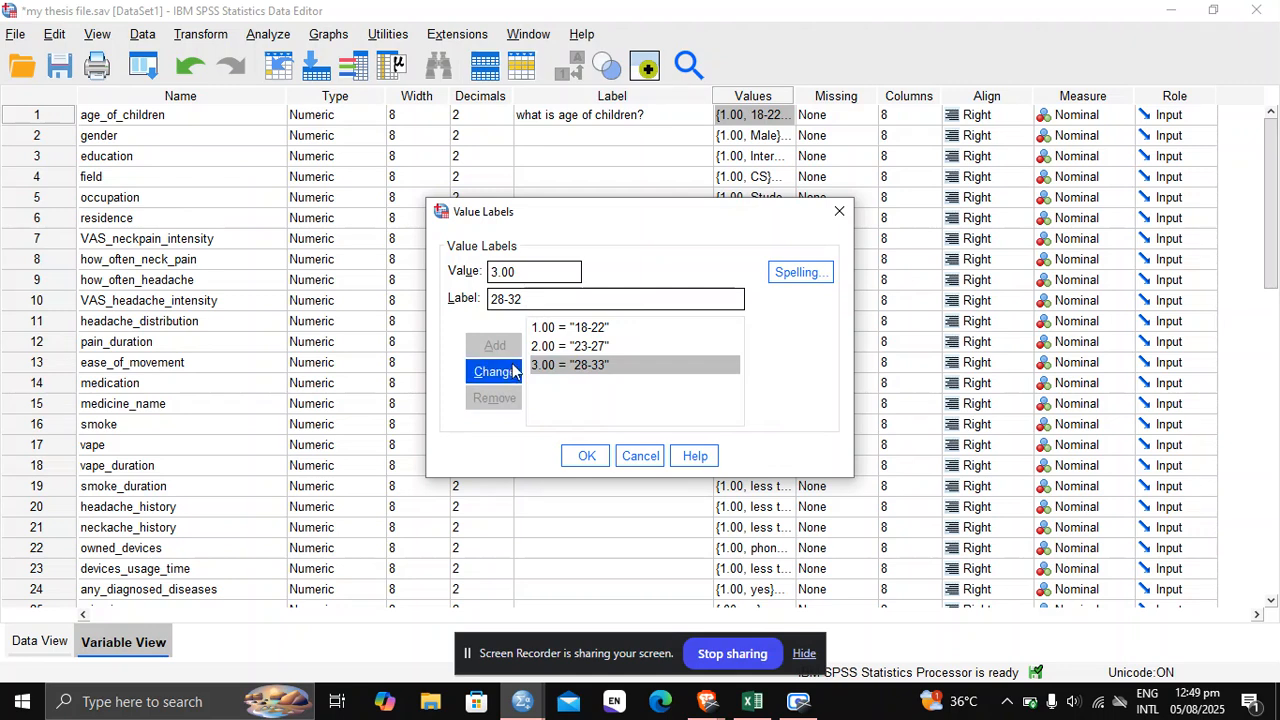
pyautogui.click(494, 371)
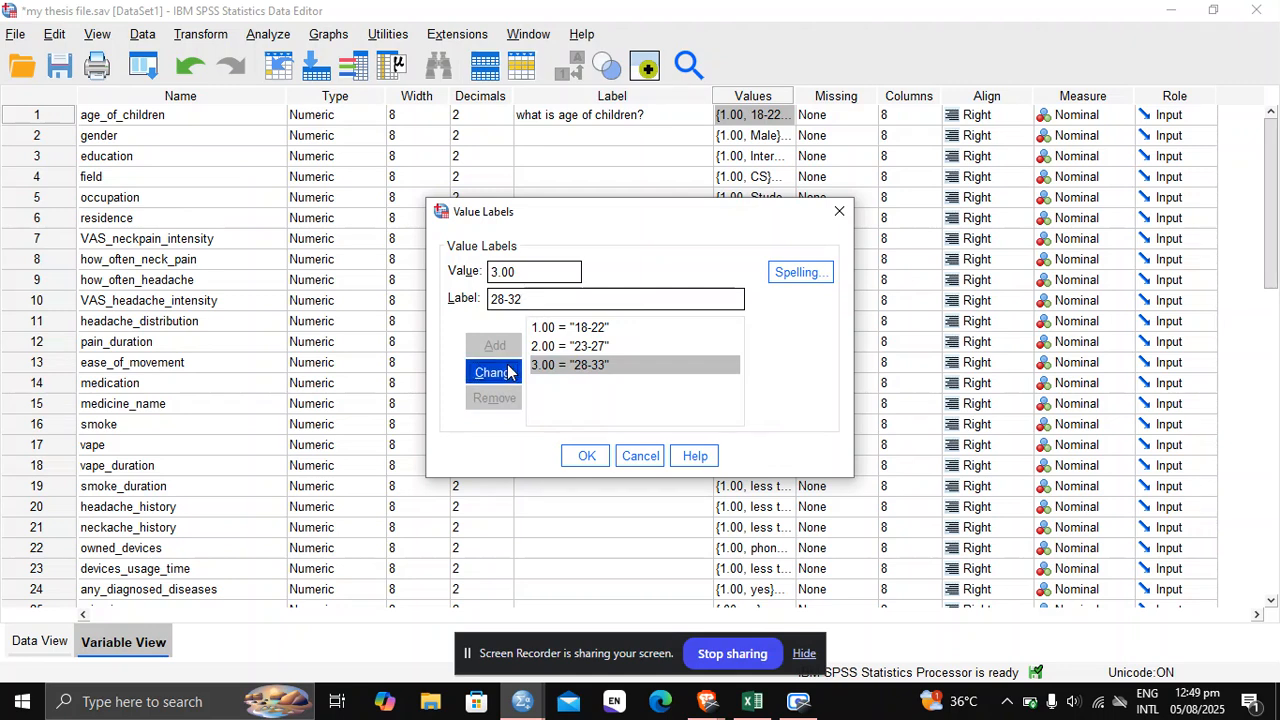
pyautogui.click(579, 464)
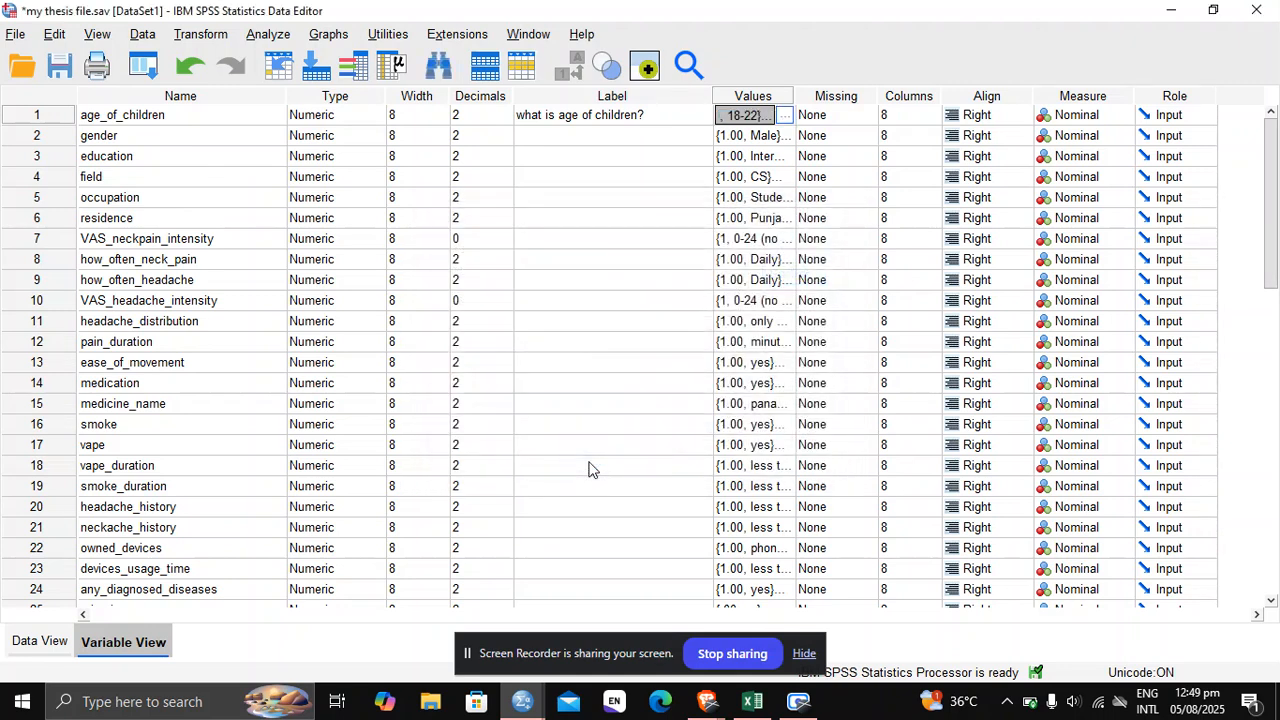
# - Remove all value labels from age_of_children and apply the empty list
pyautogui.click(786, 117)
pyautogui.click(600, 346)
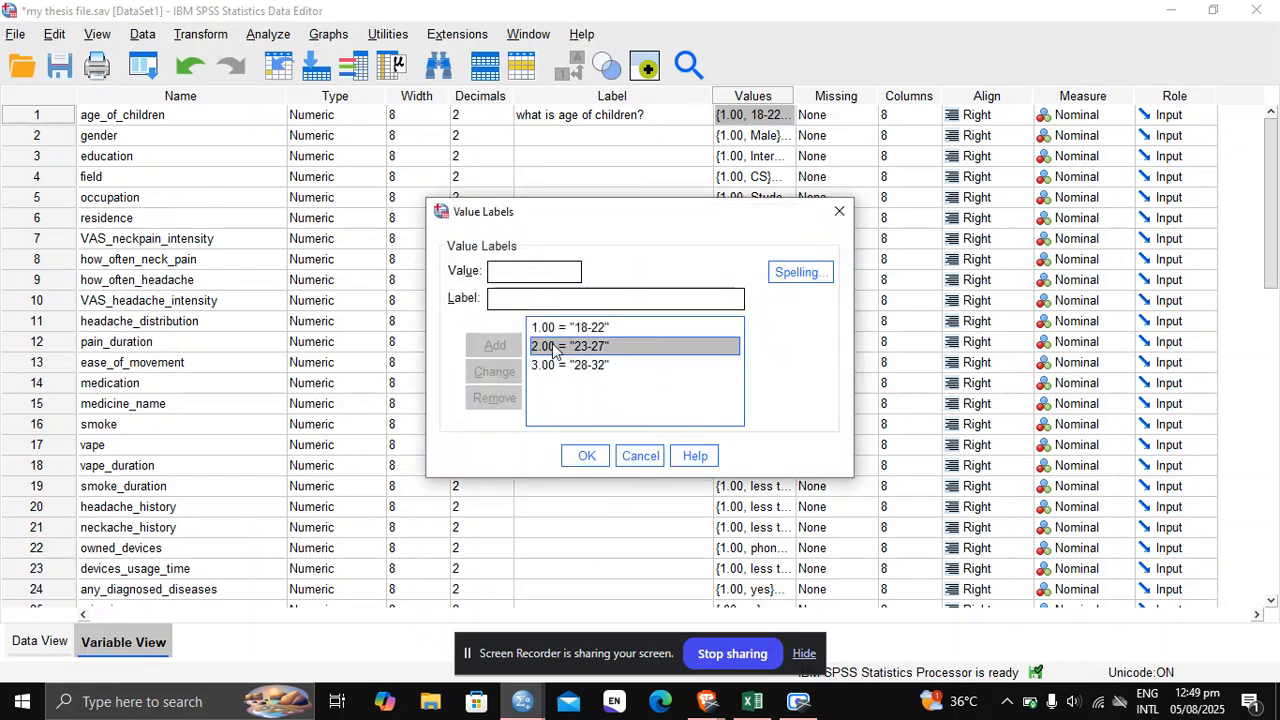
pyautogui.click(540, 328)
pyautogui.click(494, 400)
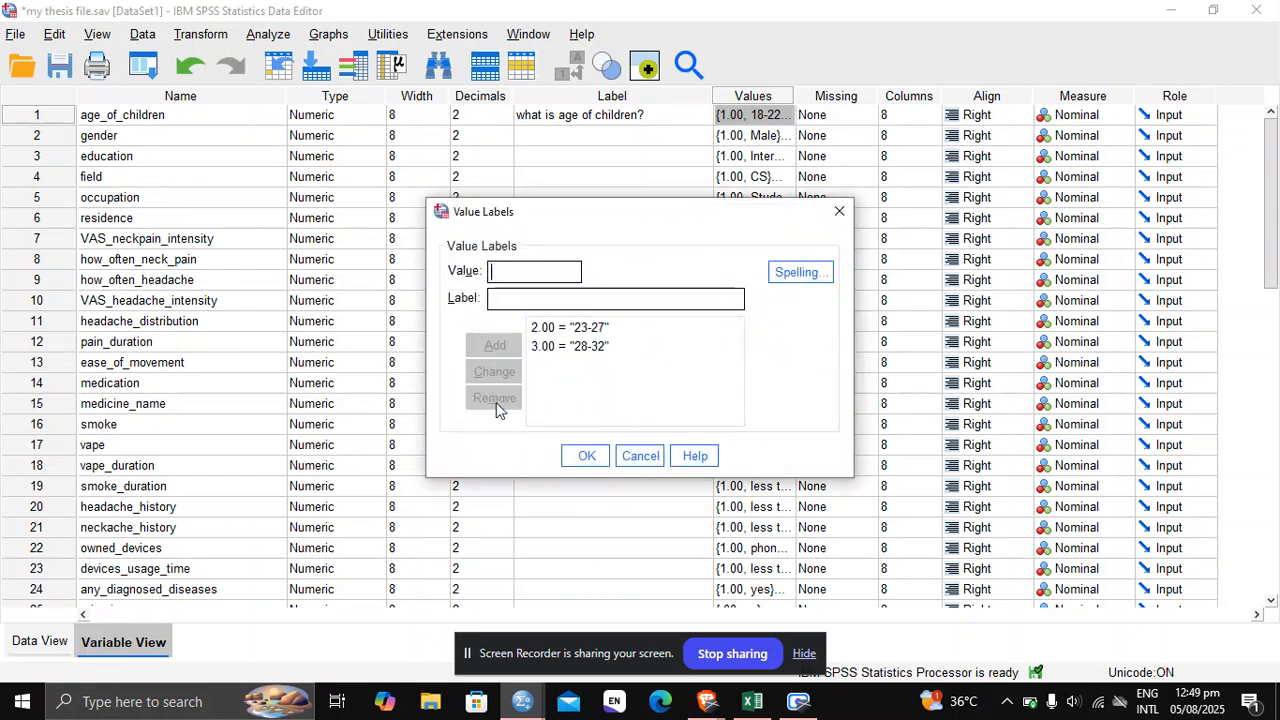
pyautogui.click(576, 328)
pyautogui.click(494, 398)
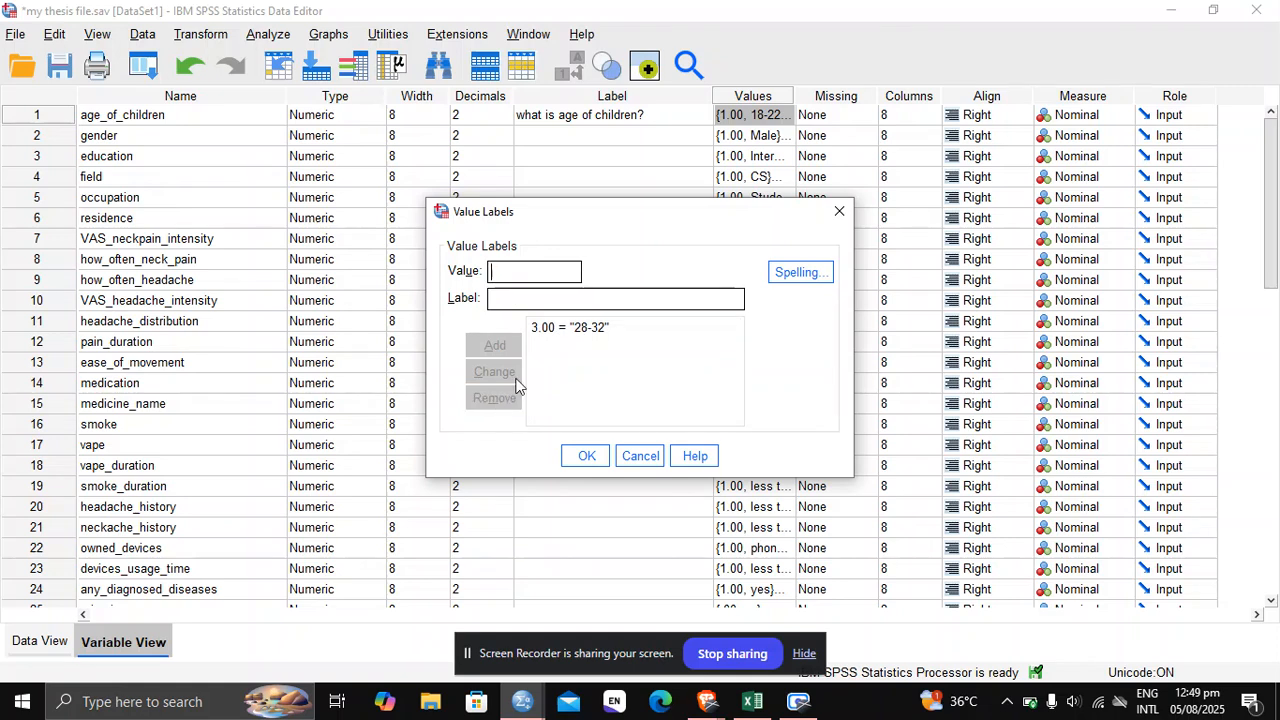
pyautogui.click(572, 332)
pyautogui.click(500, 398)
pyautogui.click(603, 458)
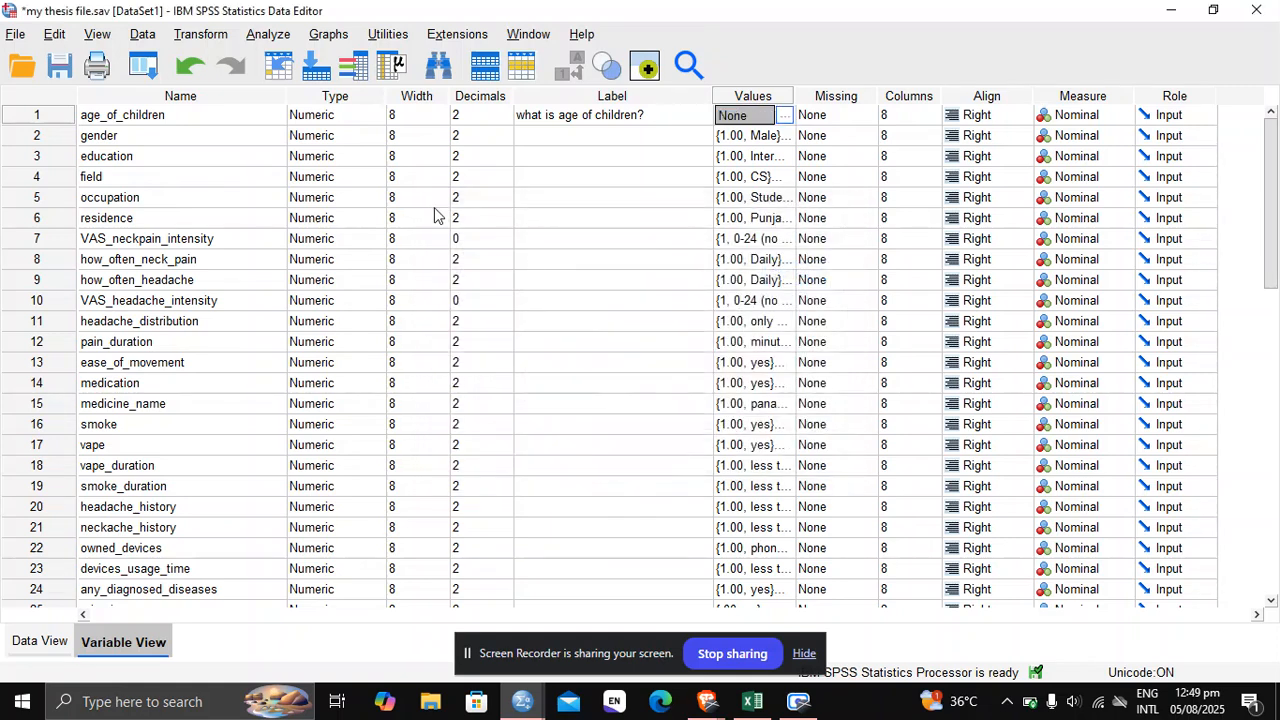
# - Set the variable type of age_of_children to String
pyautogui.click(378, 117)
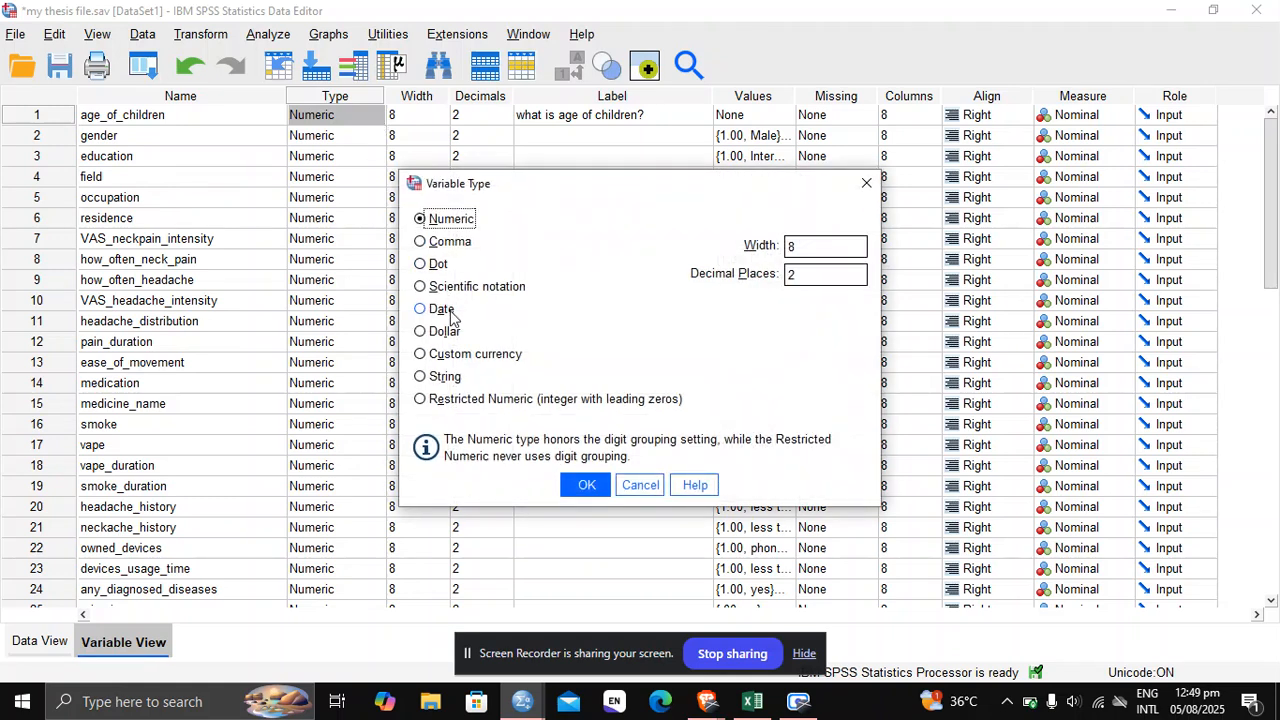
pyautogui.click(420, 377)
pyautogui.click(580, 486)
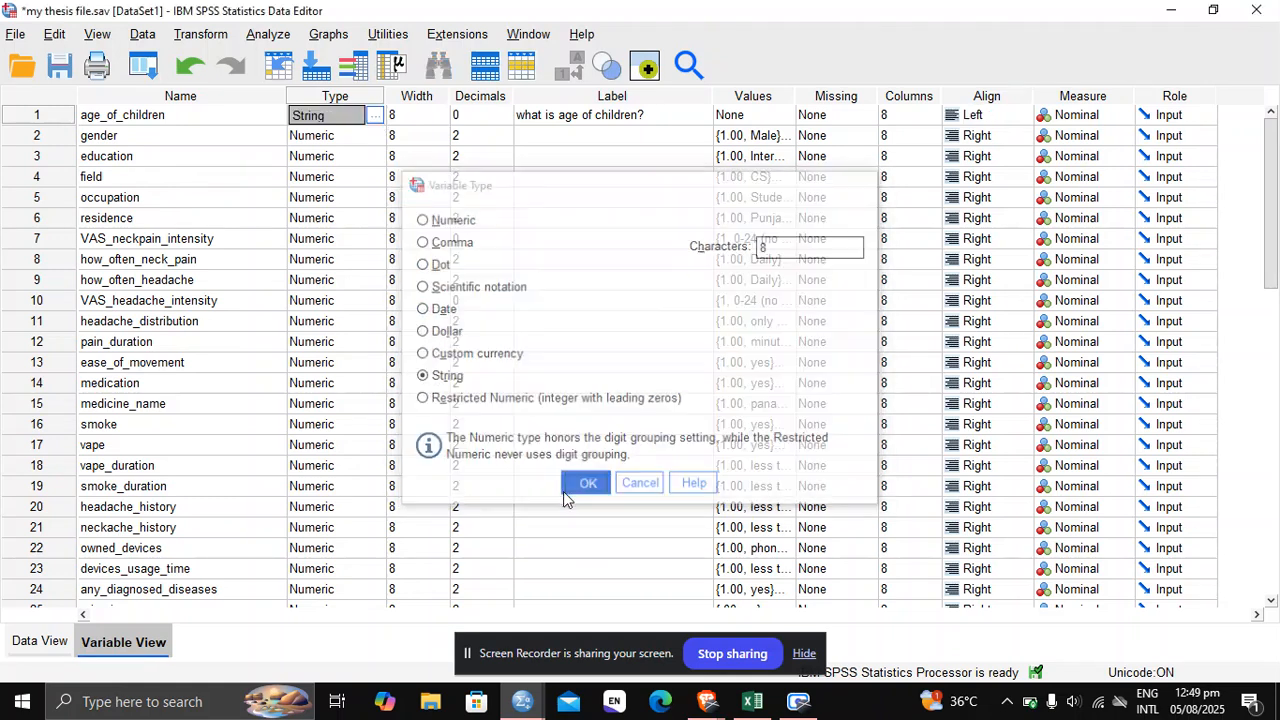
# - Review the value label and variable type settings of the string variable age_of_children without changing them
pyautogui.click(792, 116)
pyautogui.click(792, 116)
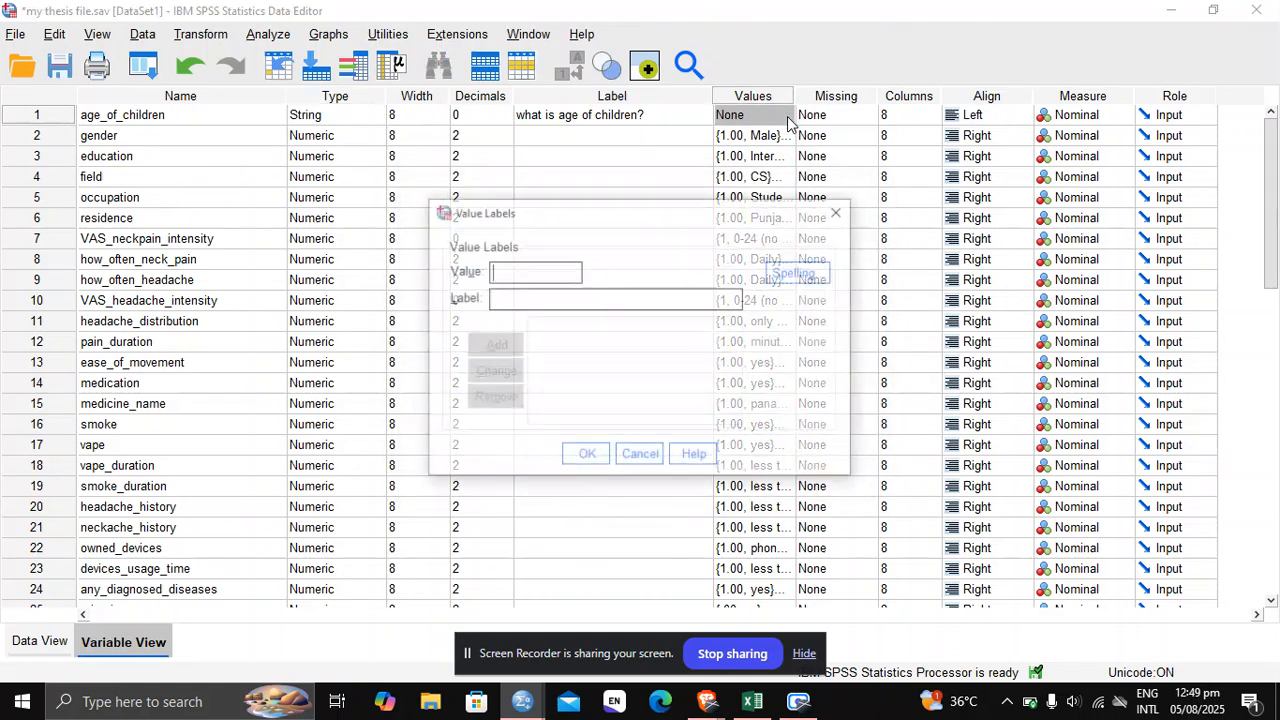
pyautogui.click(838, 211)
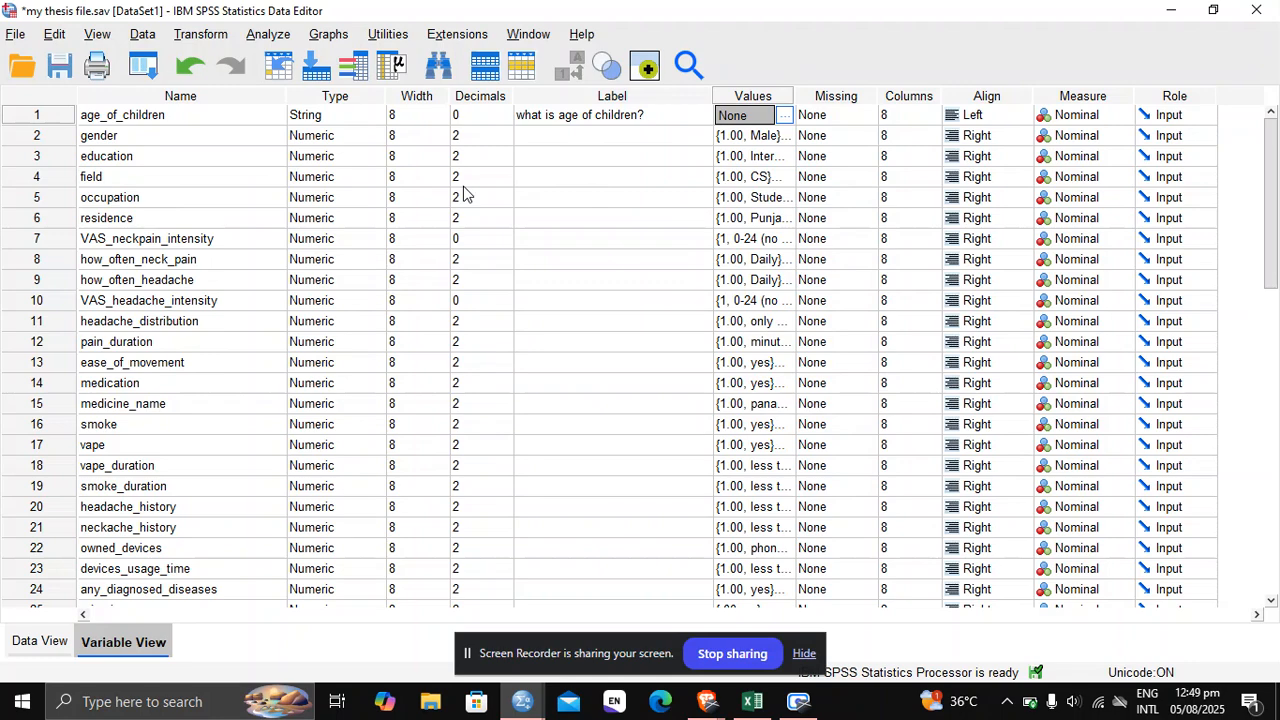
pyautogui.doubleClick(371, 118)
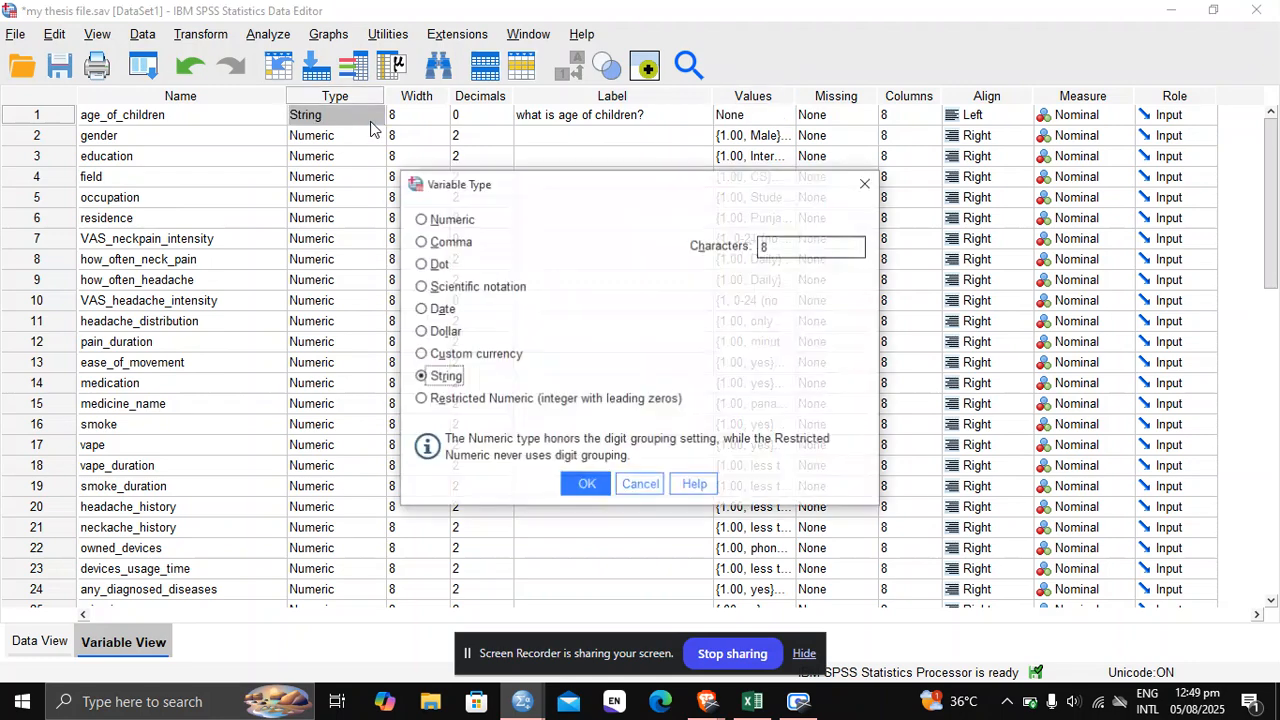
pyautogui.click(866, 183)
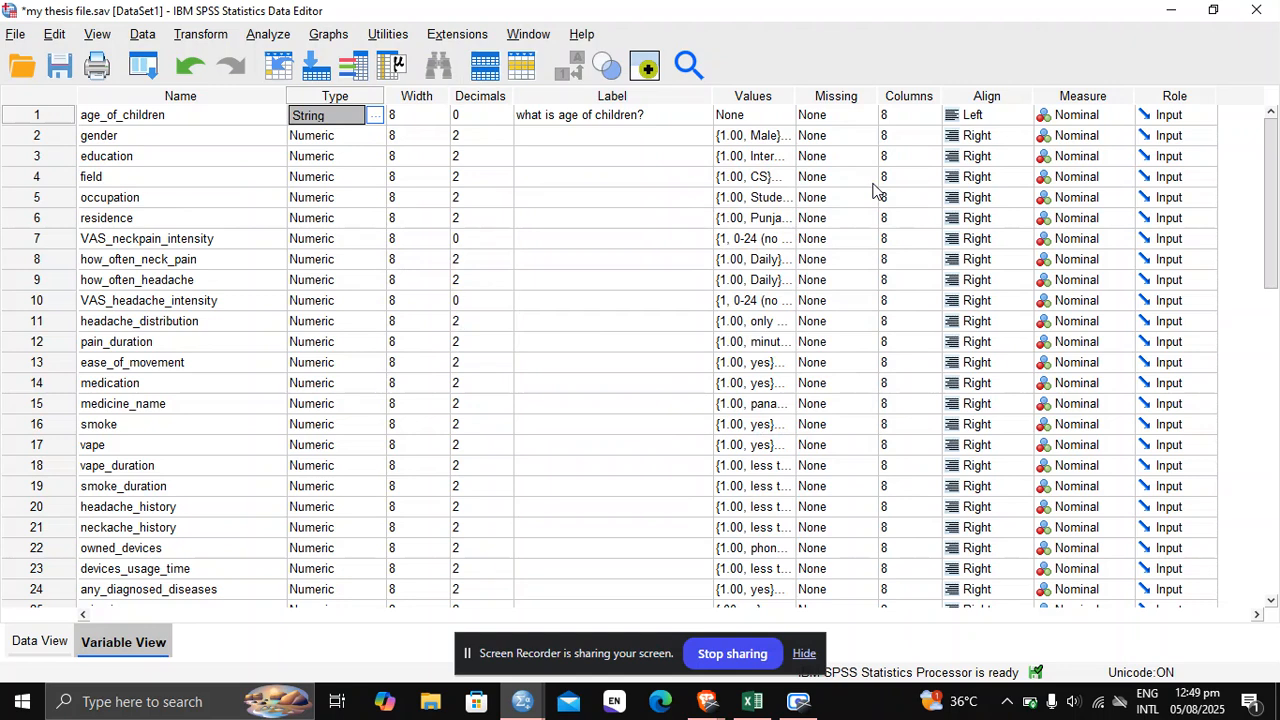
# - Examine the value labels defined for field, smoke_duration and VAS_headache_intensity
pyautogui.doubleClick(790, 184)
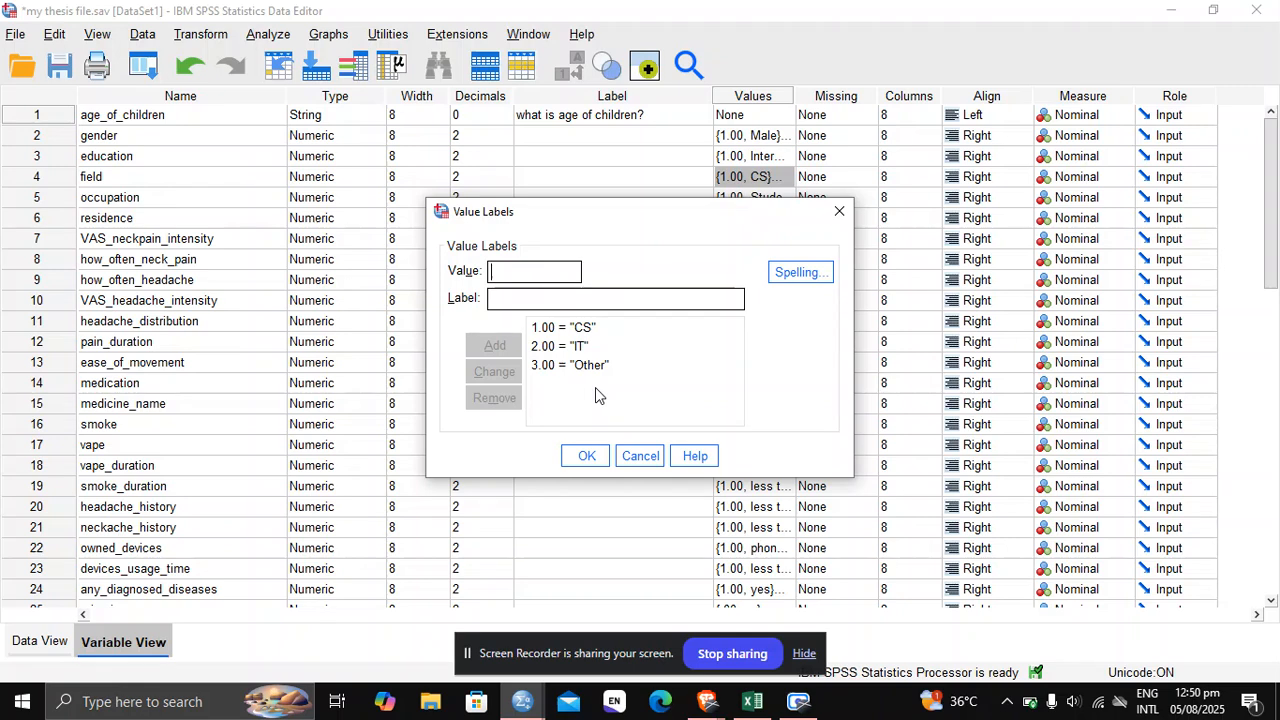
pyautogui.click(640, 457)
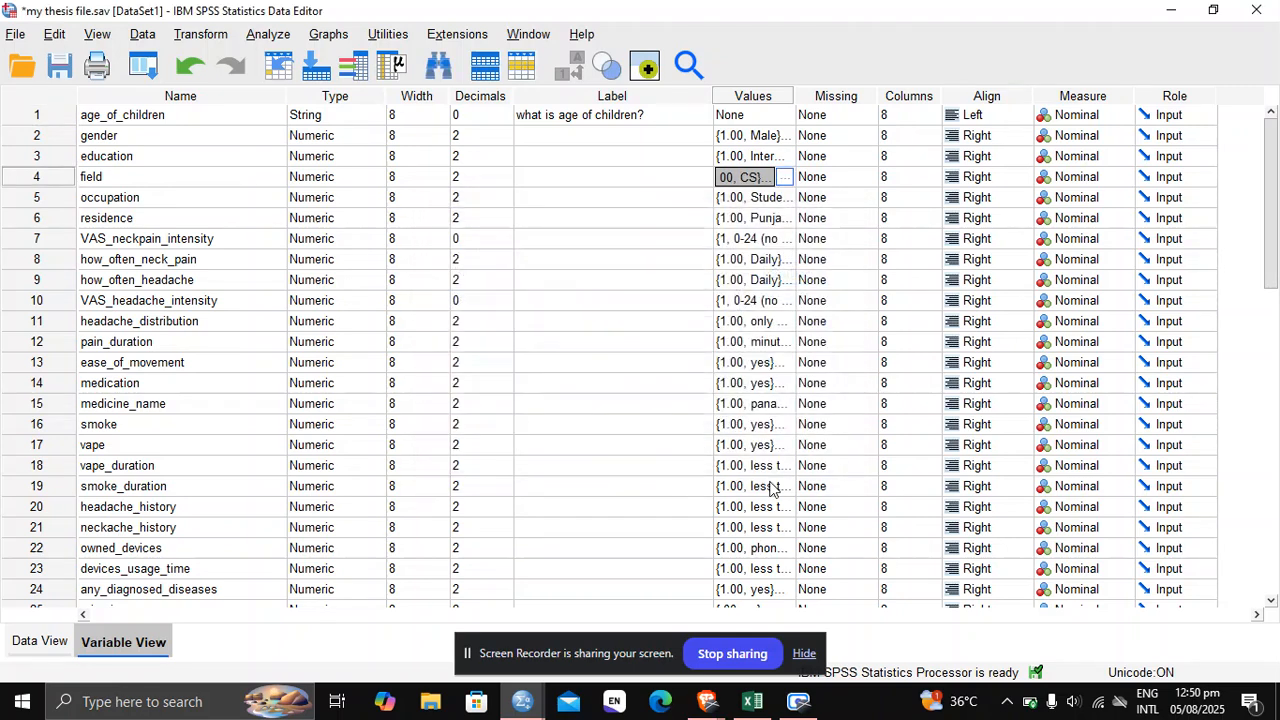
pyautogui.doubleClick(787, 485)
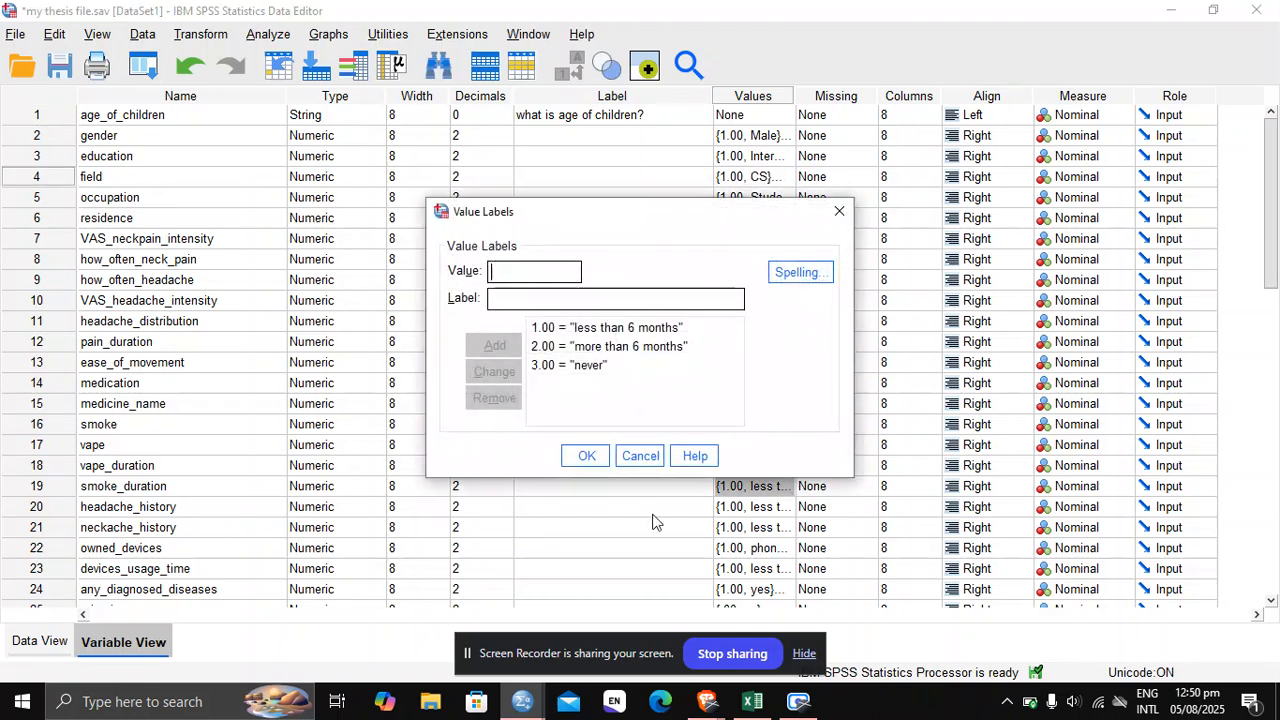
pyautogui.click(642, 458)
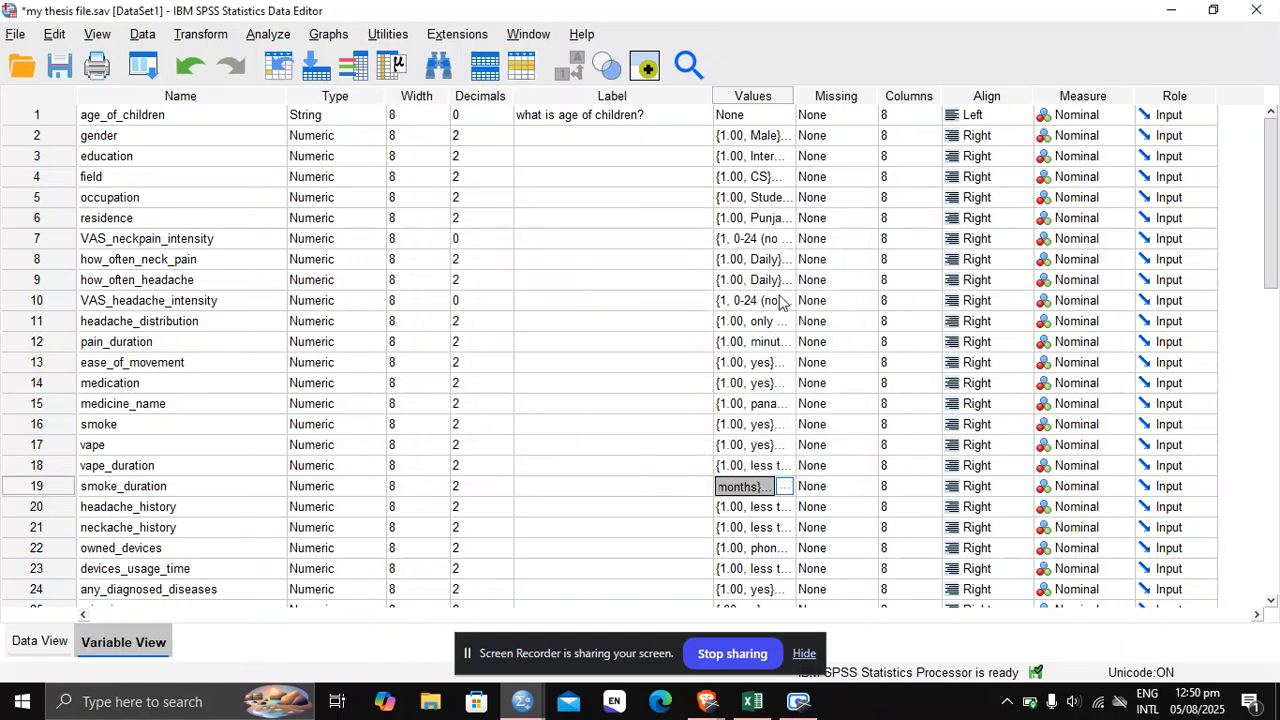
pyautogui.doubleClick(785, 302)
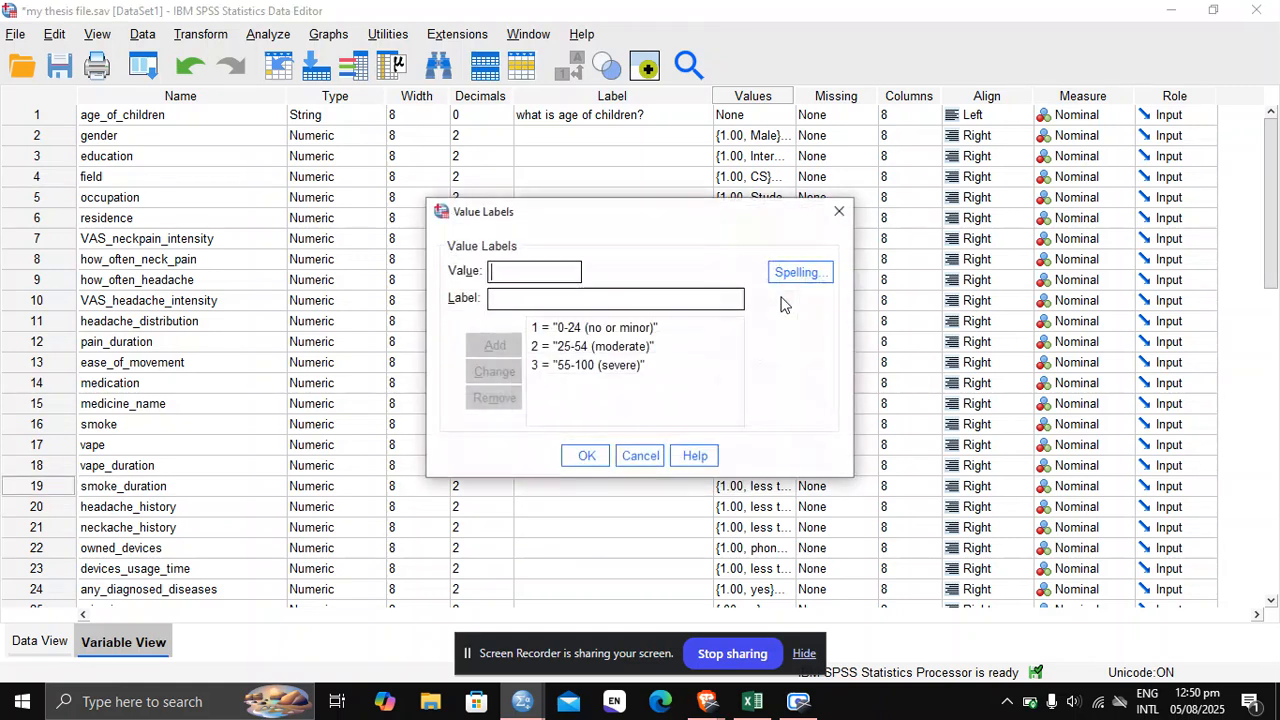
pyautogui.click(634, 460)
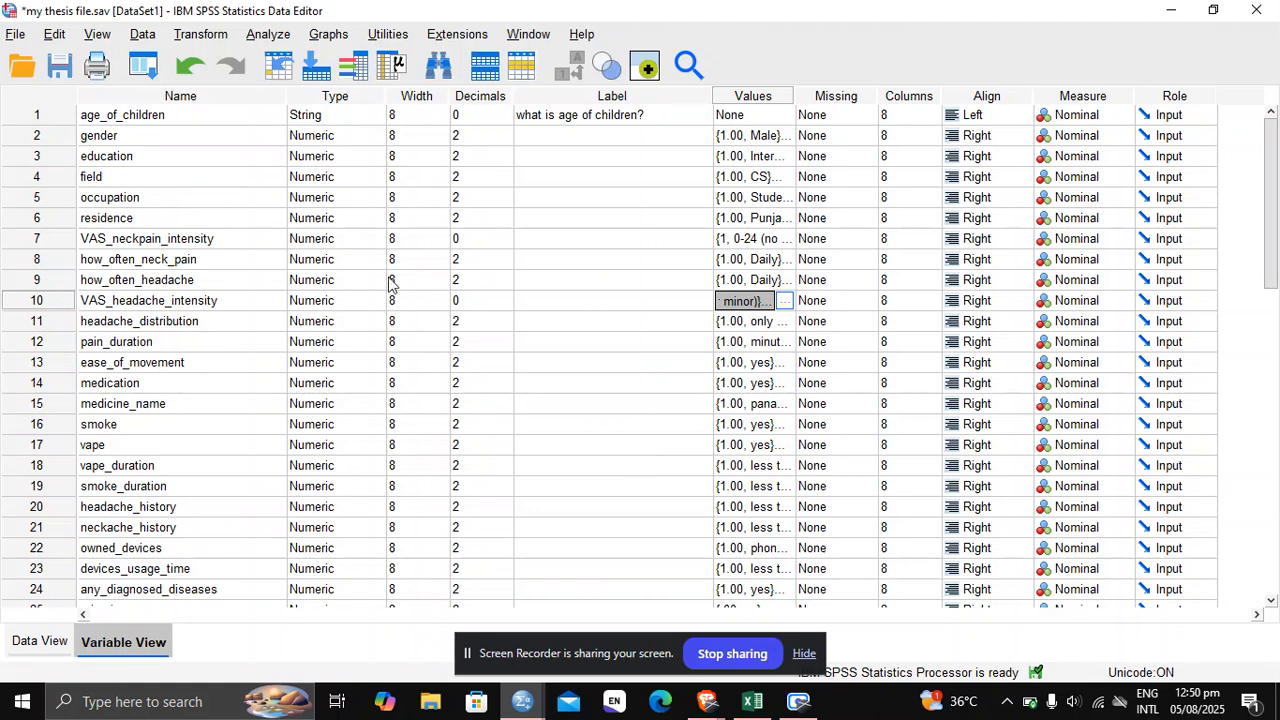
# - Review the variable type settings and the available measurement levels for age_of_children
pyautogui.doubleClick(386, 118)
pyautogui.click(865, 186)
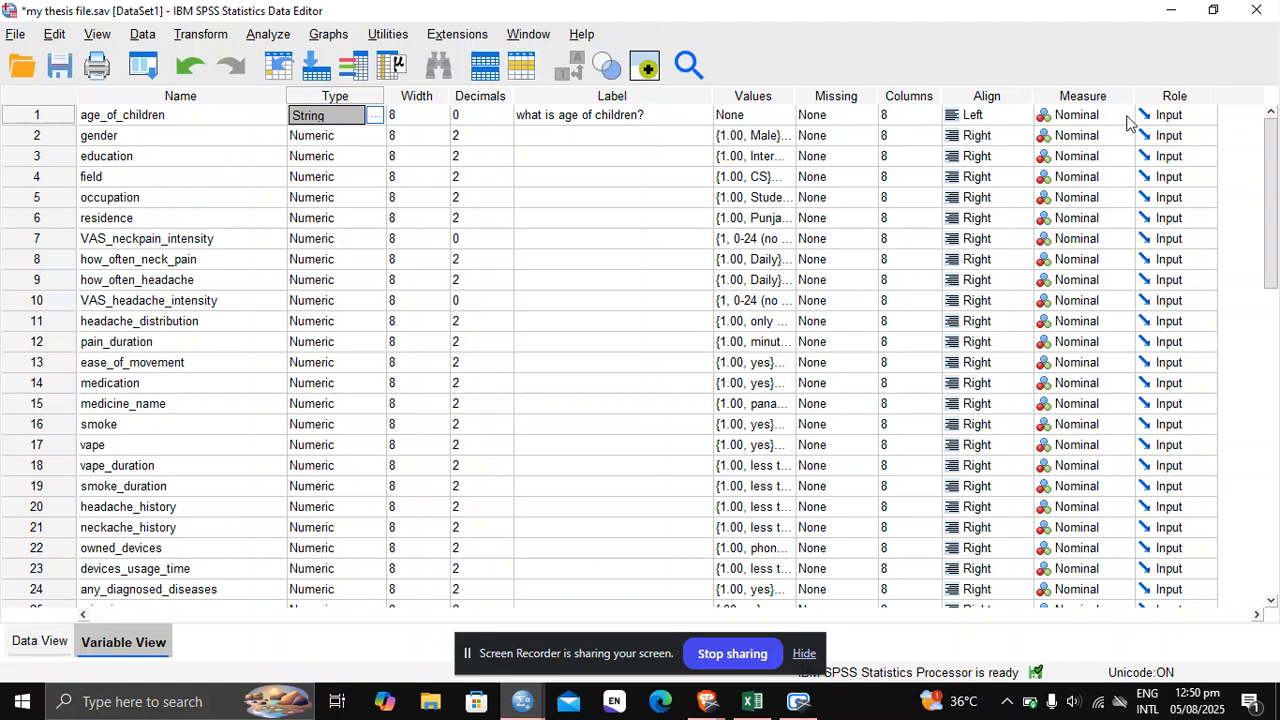
pyautogui.click(1128, 117)
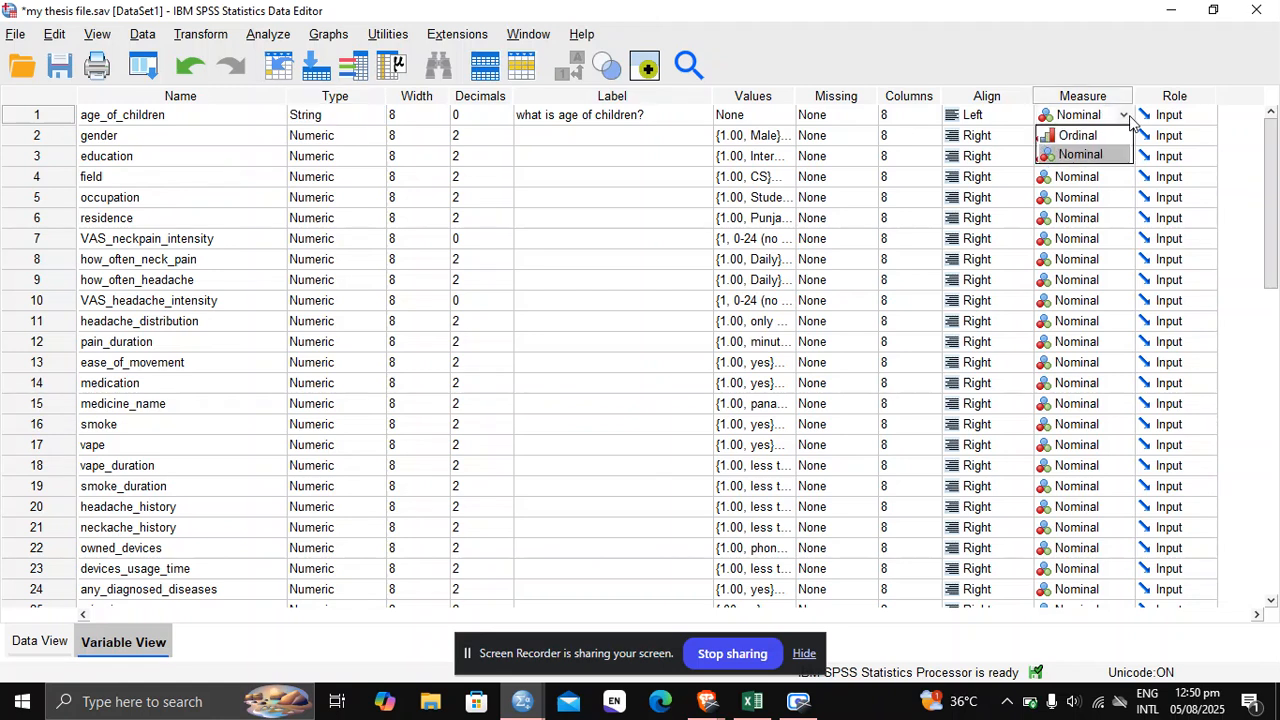
pyautogui.click(1130, 117)
pyautogui.click(1130, 117)
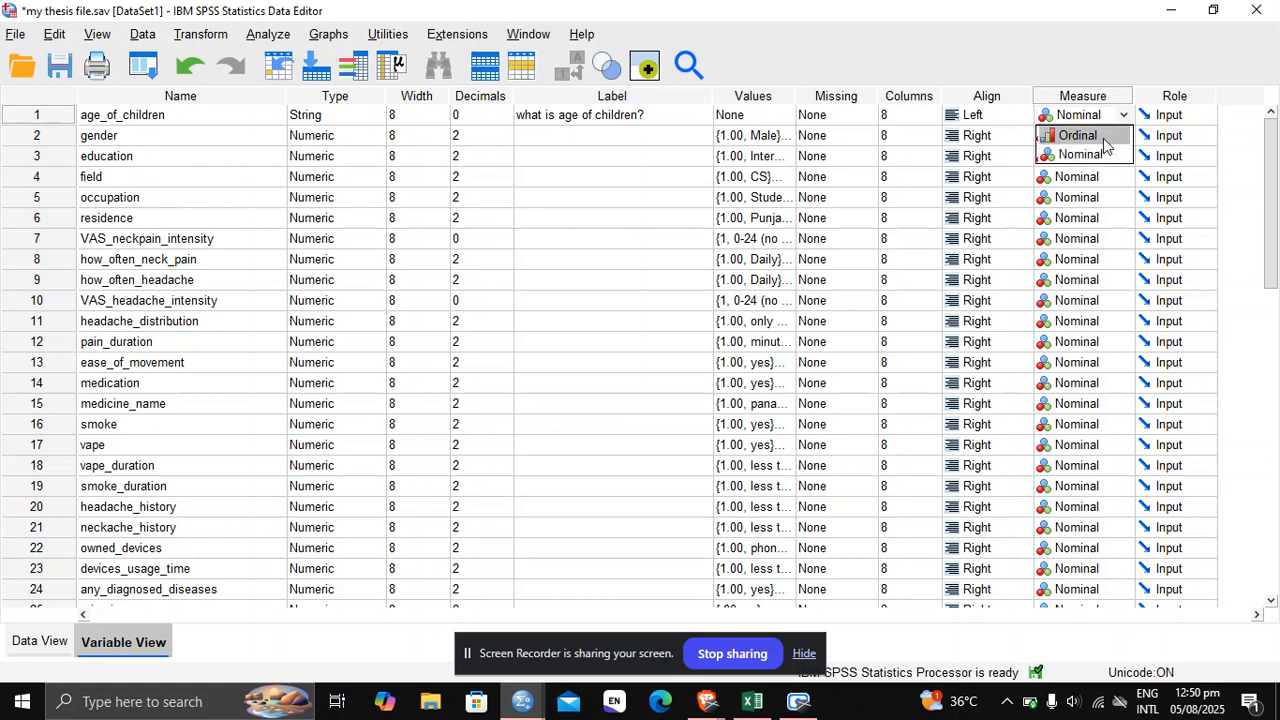
pyautogui.click(1122, 121)
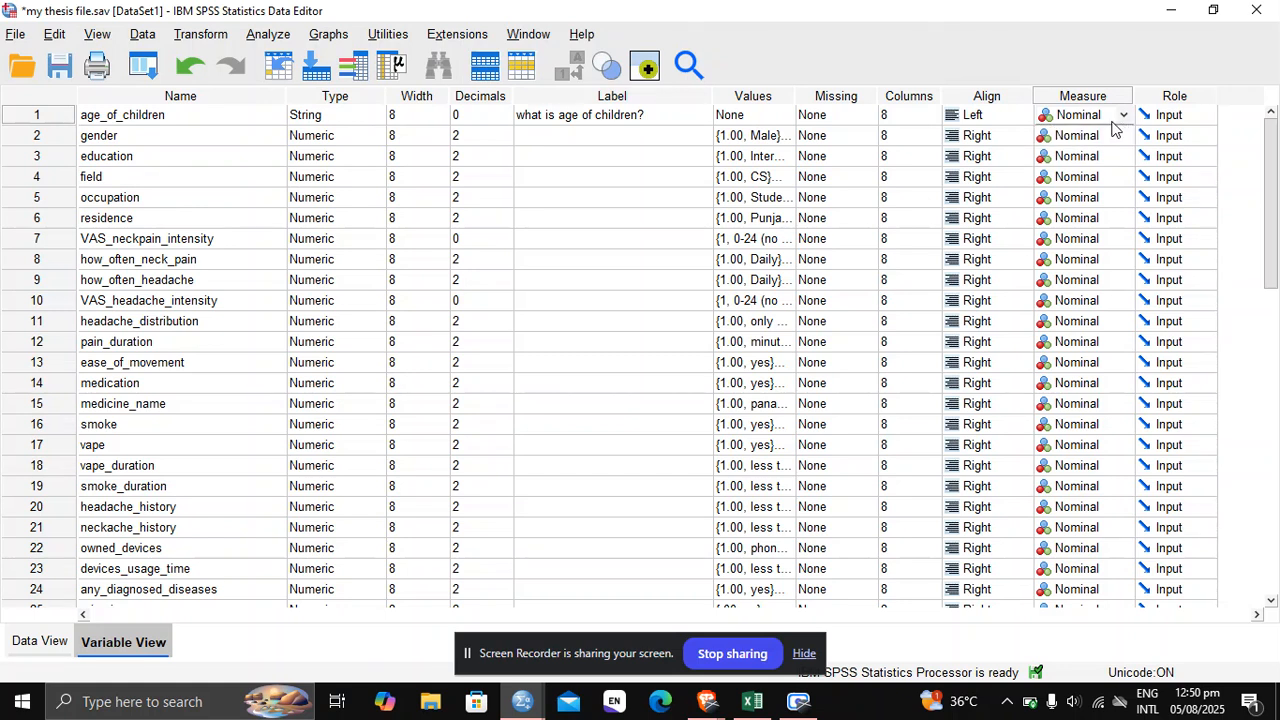
# - Compare the available measurement levels of age_of_children, how_often_neck_pain and headache_distribution, and review ease_of_movement's variable type settings without changing them
pyautogui.click(1115, 125)
pyautogui.click(1118, 262)
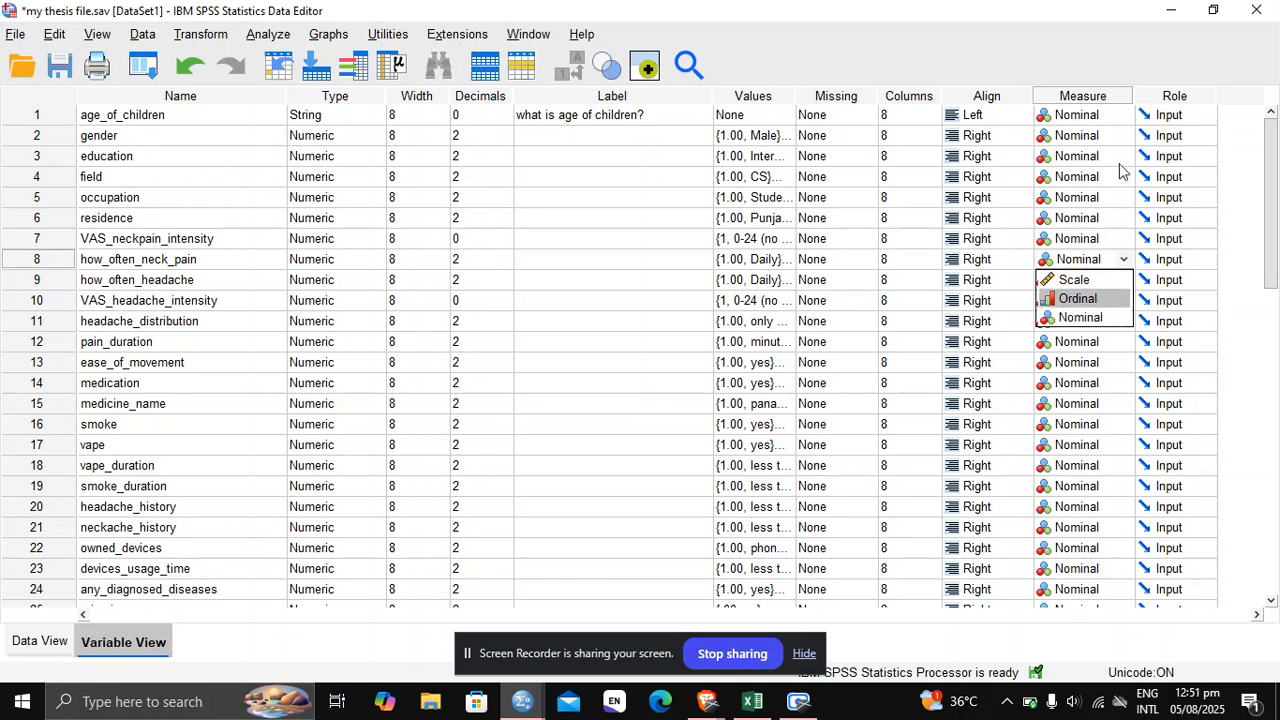
pyautogui.click(1124, 118)
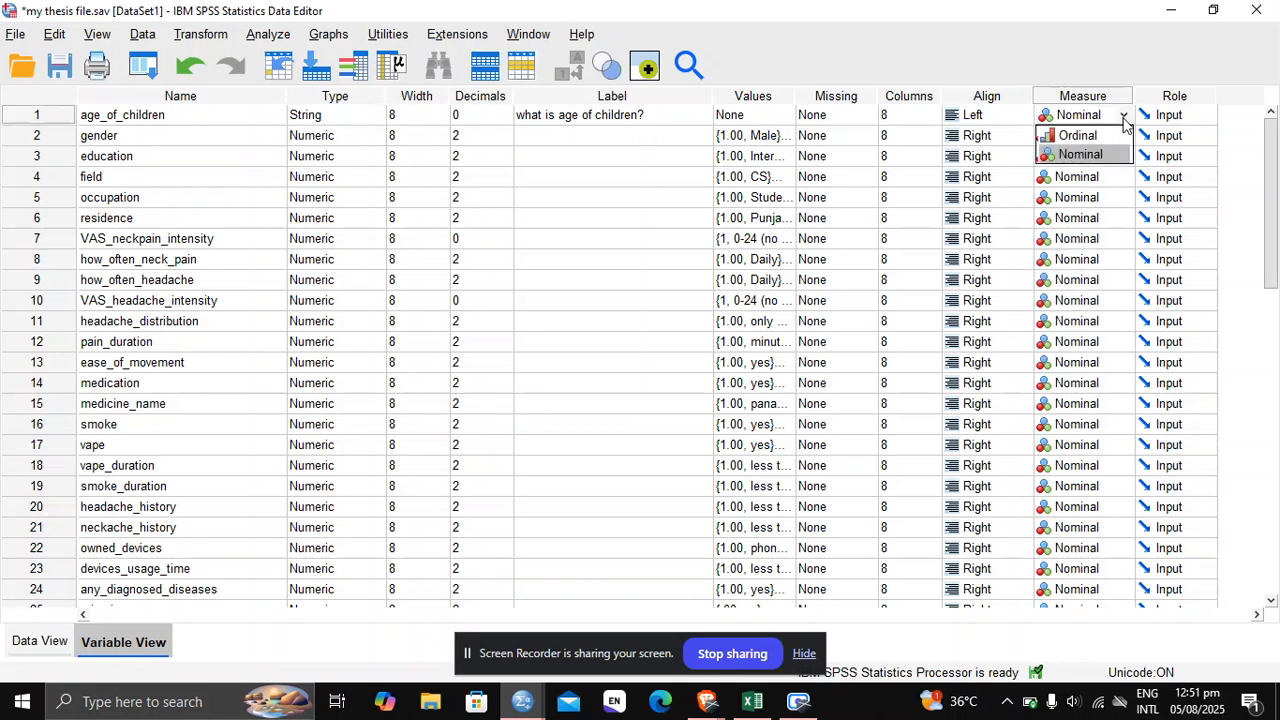
pyautogui.click(1124, 120)
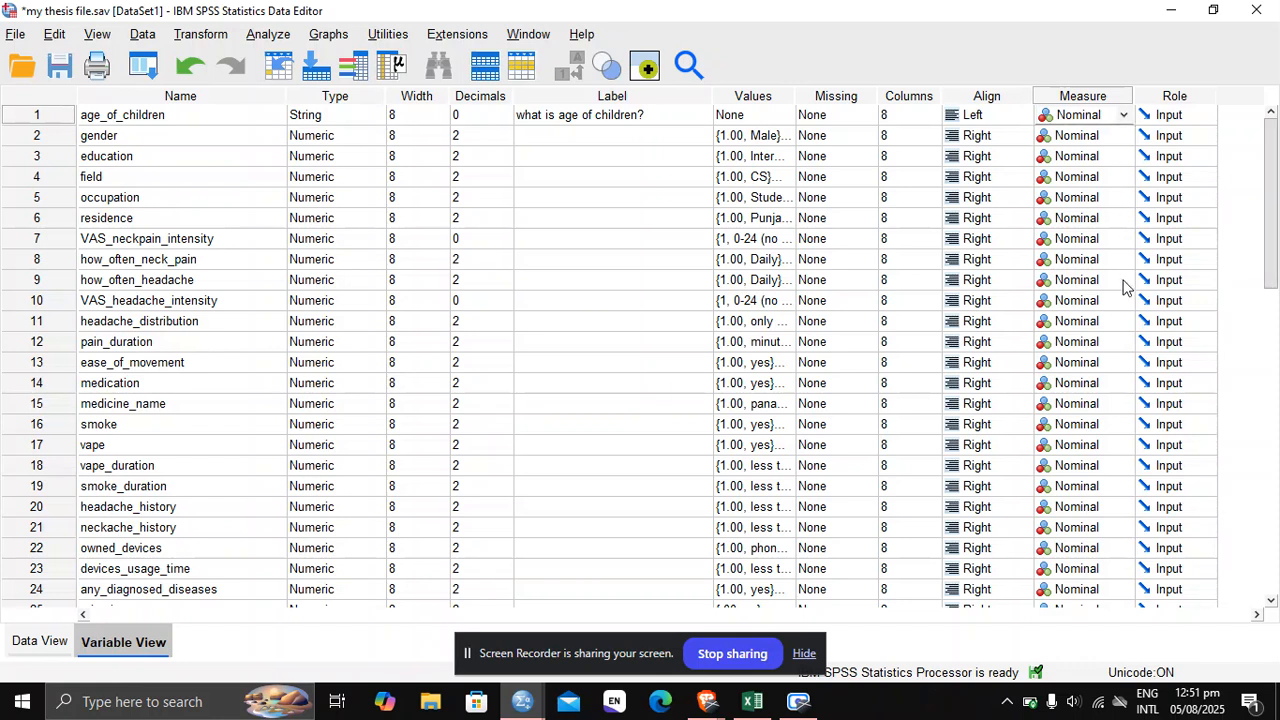
pyautogui.click(1126, 322)
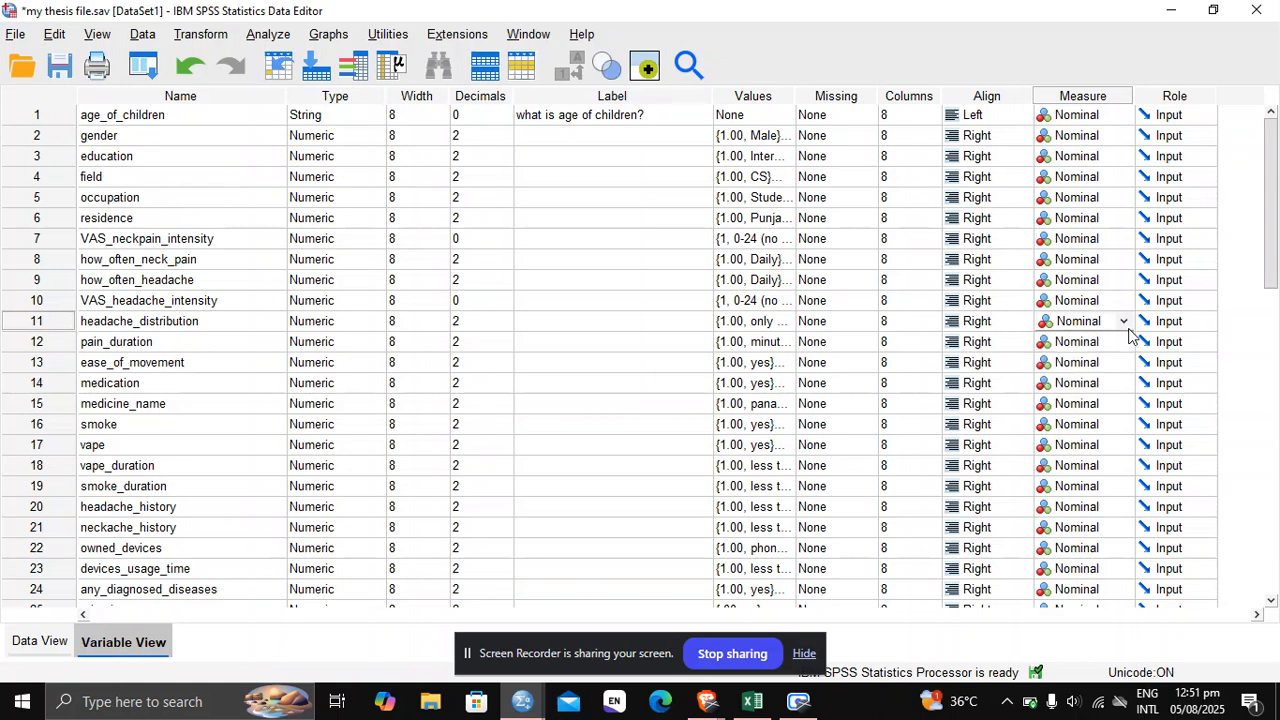
pyautogui.moveTo(1277, 215); pyautogui.dragTo(1272, 170)
pyautogui.click(1122, 326)
pyautogui.click(1122, 327)
pyautogui.click(1122, 333)
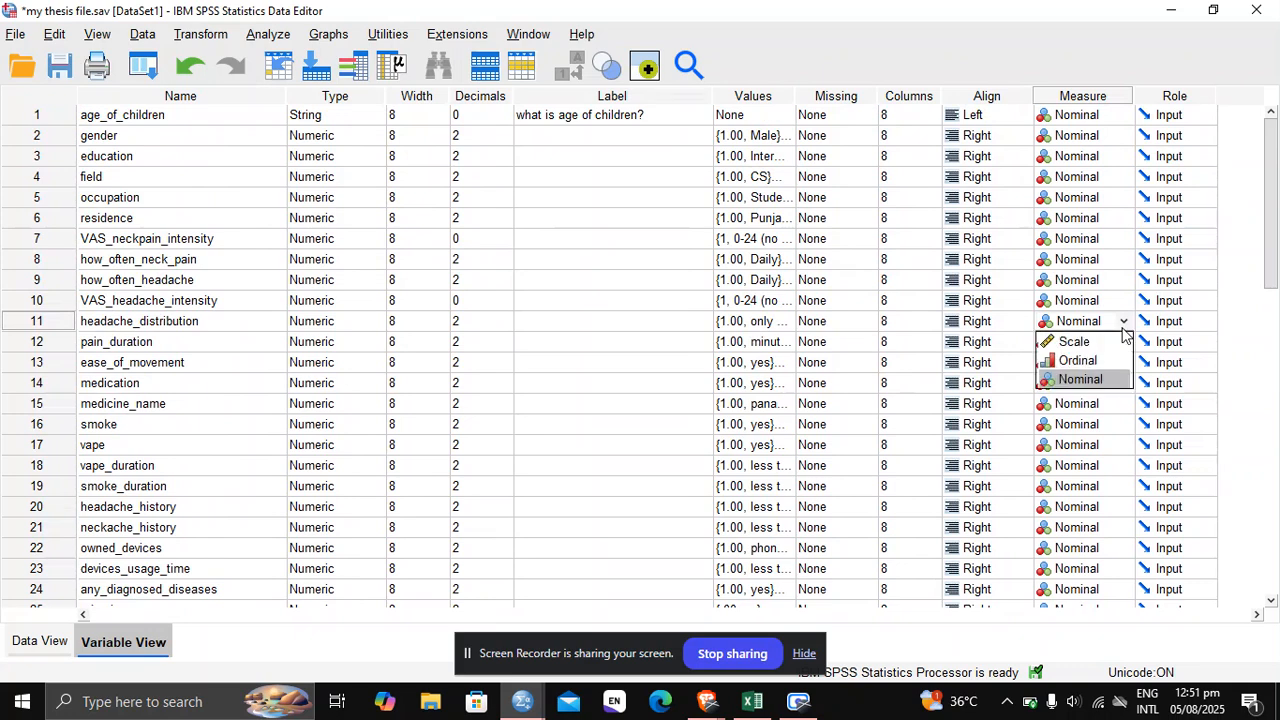
pyautogui.click(1122, 333)
pyautogui.moveTo(1274, 207); pyautogui.dragTo(1274, 133)
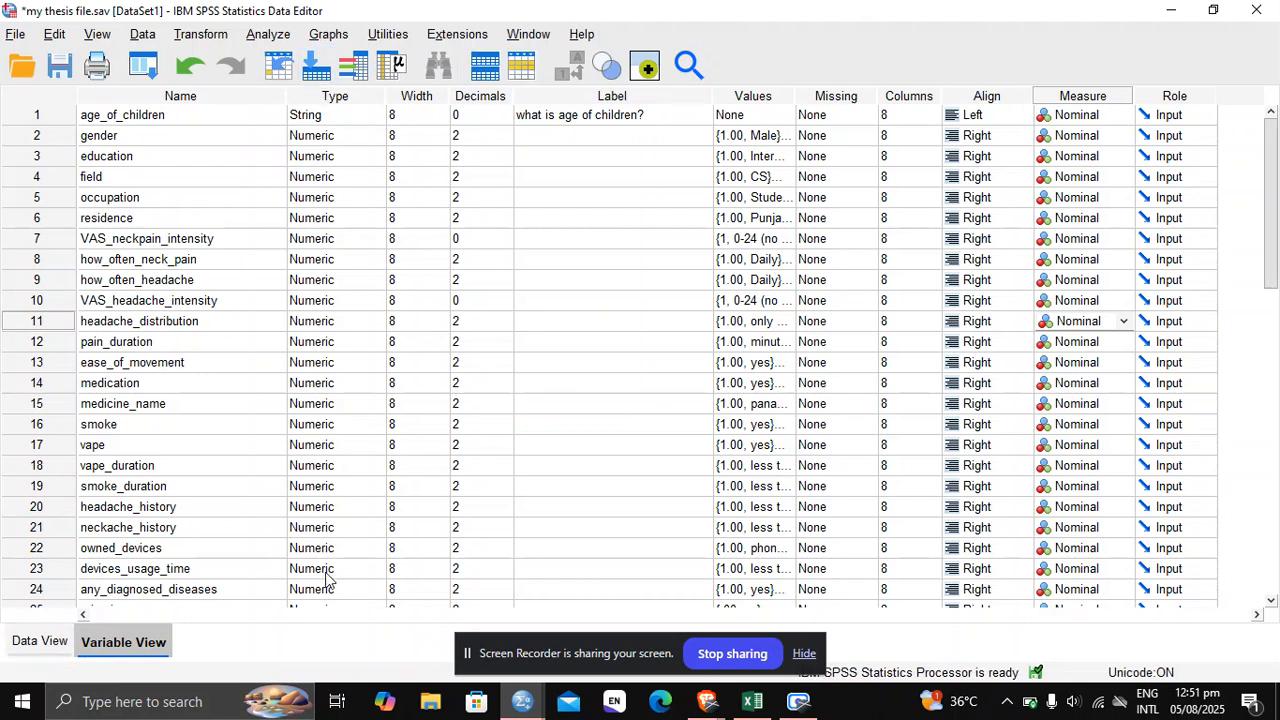
pyautogui.doubleClick(381, 366)
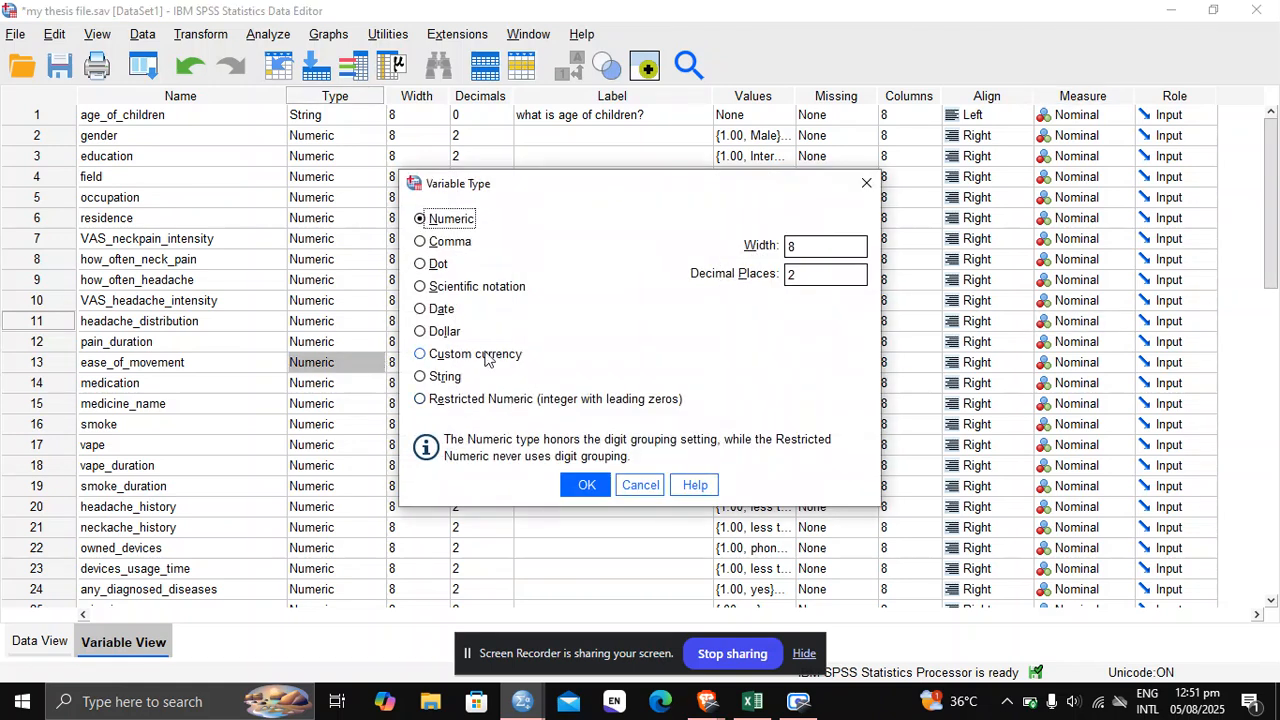
pyautogui.click(640, 485)
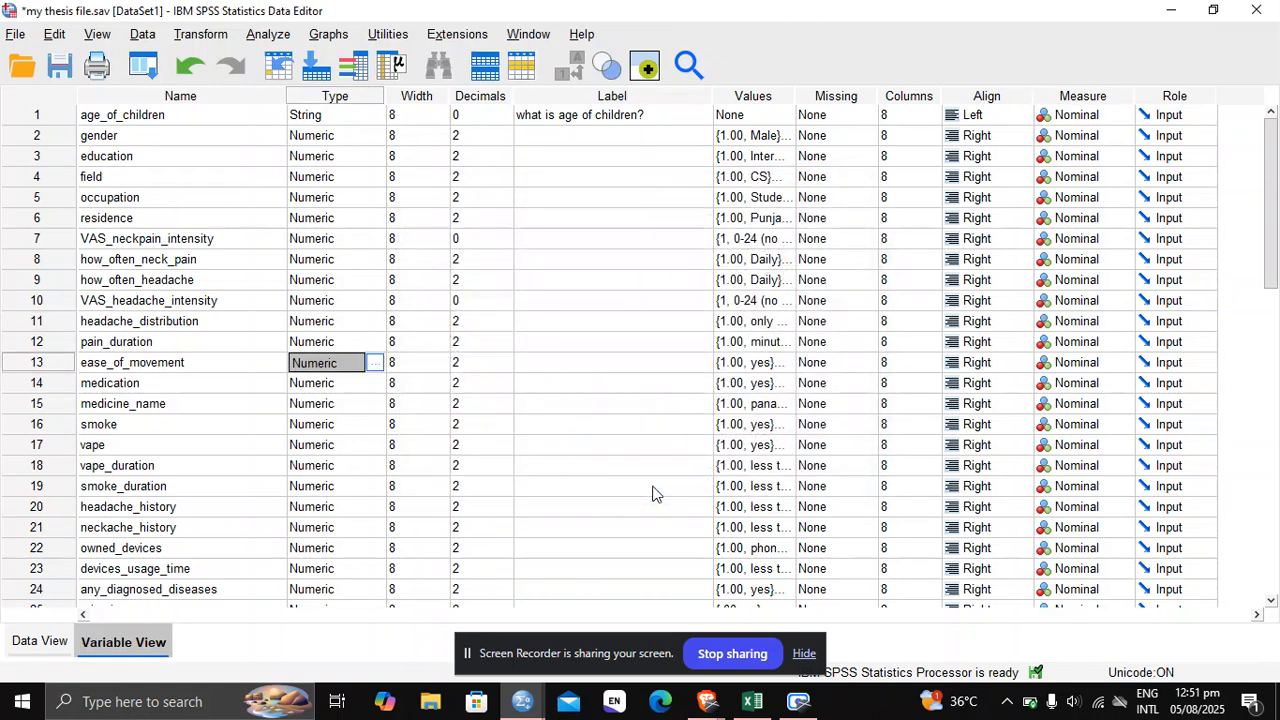
# - Show the case data and undo the change of age_of_children to the String type
pyautogui.click(51, 636)
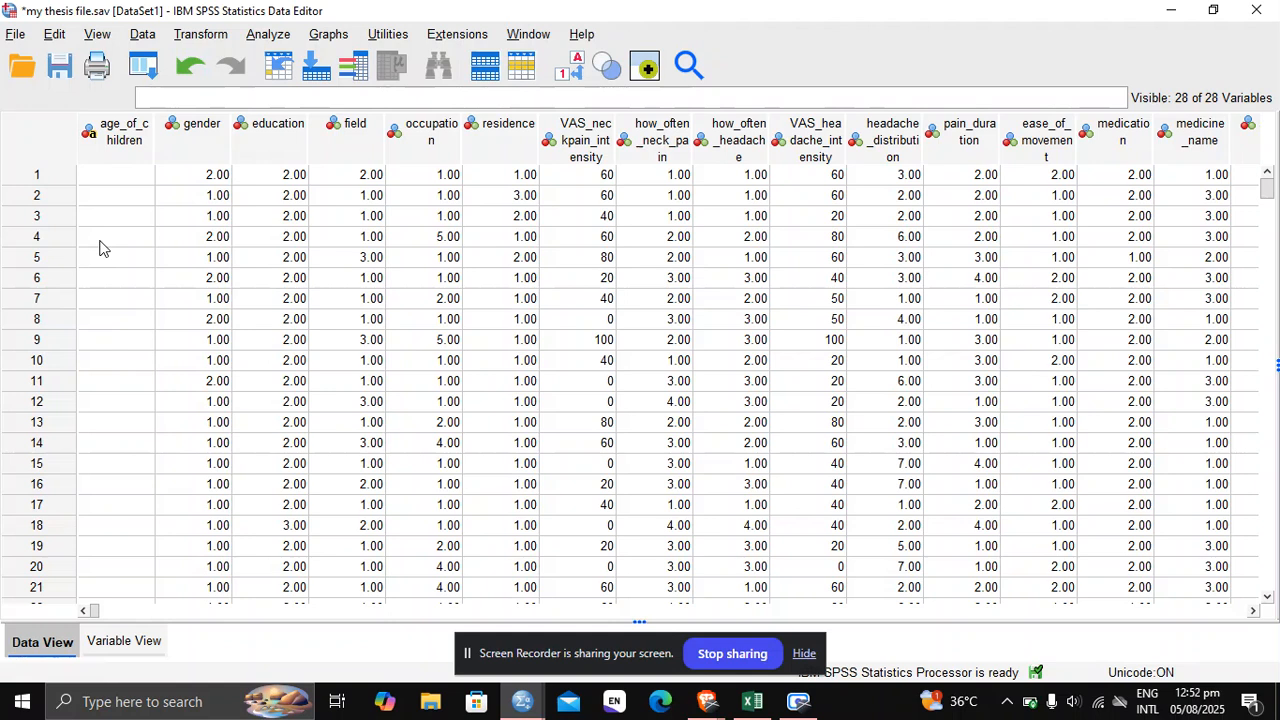
pyautogui.click(185, 68)
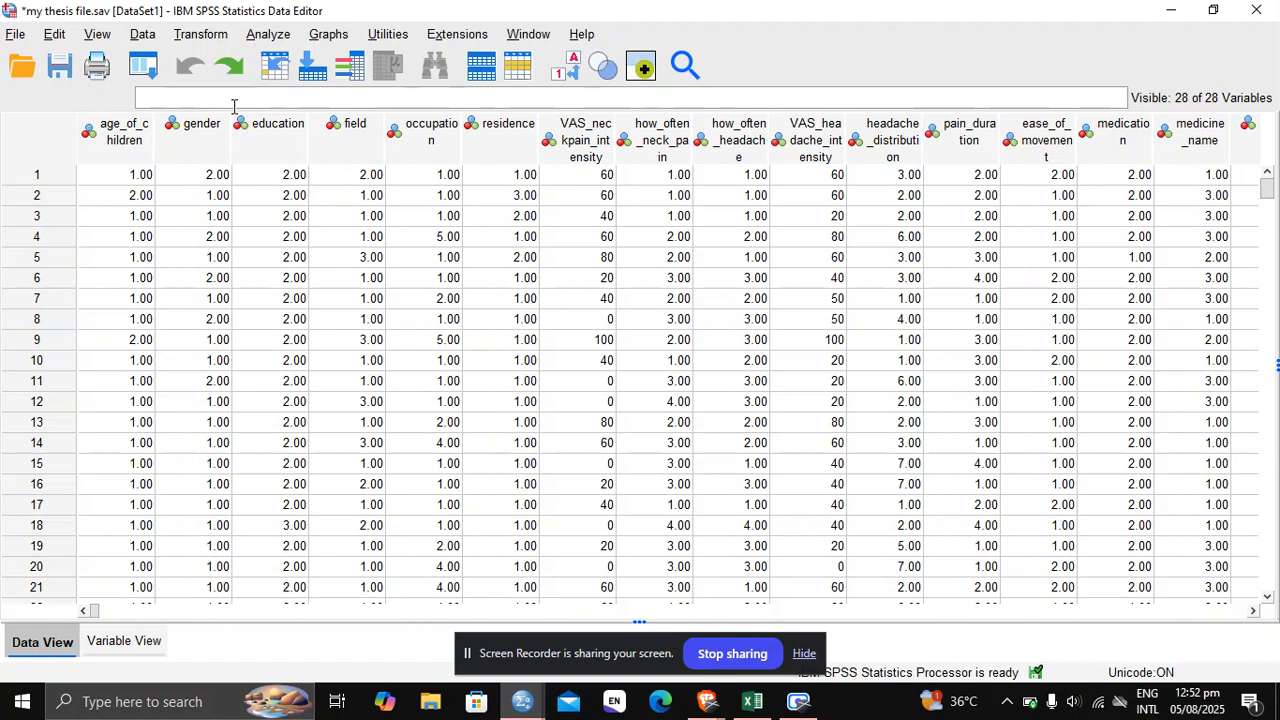
# - Review the file commands for opening data and importing it from other formats such as Excel
pyautogui.click(15, 36)
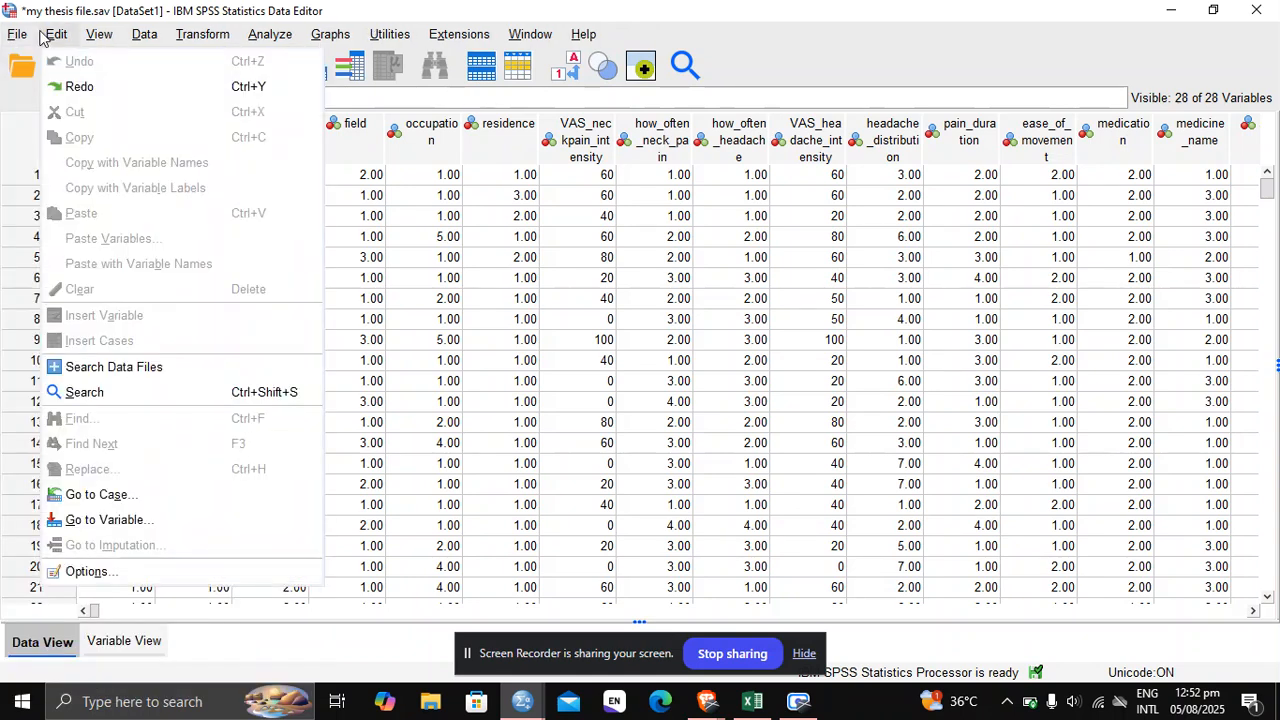
pyautogui.click(8, 34)
pyautogui.click(14, 36)
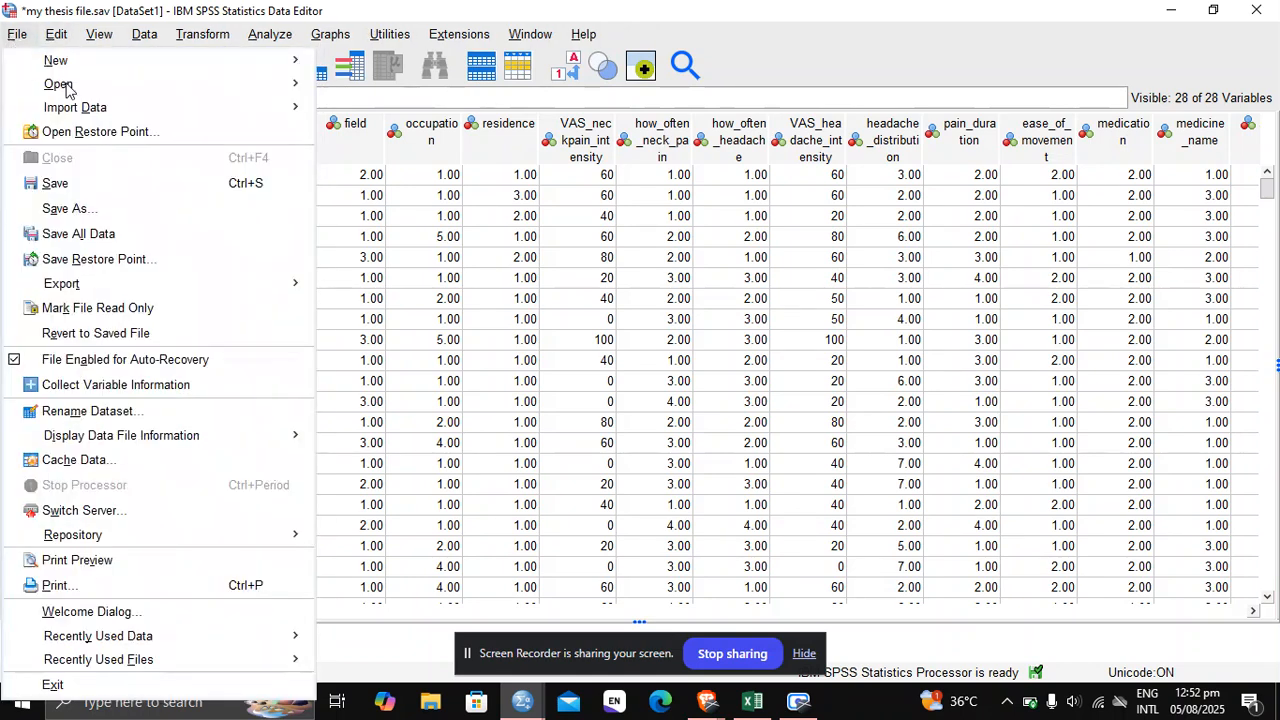
pyautogui.moveTo(70, 92)
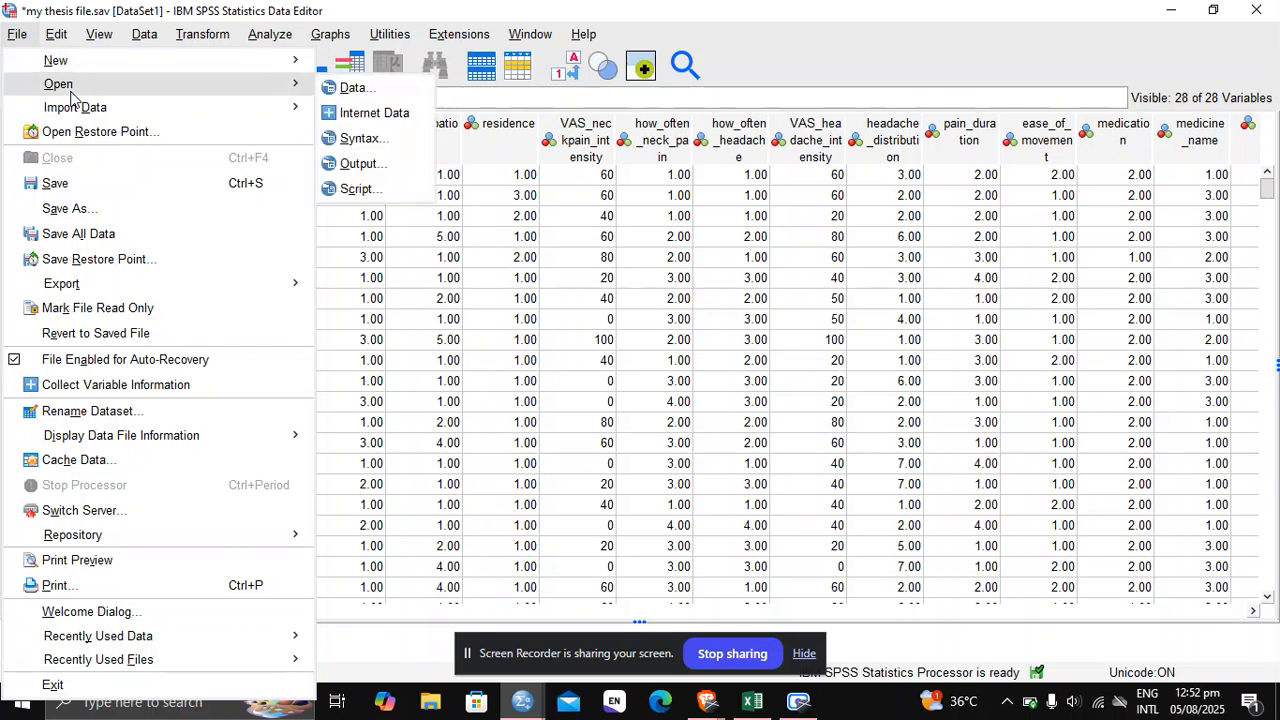
pyautogui.moveTo(85, 112)
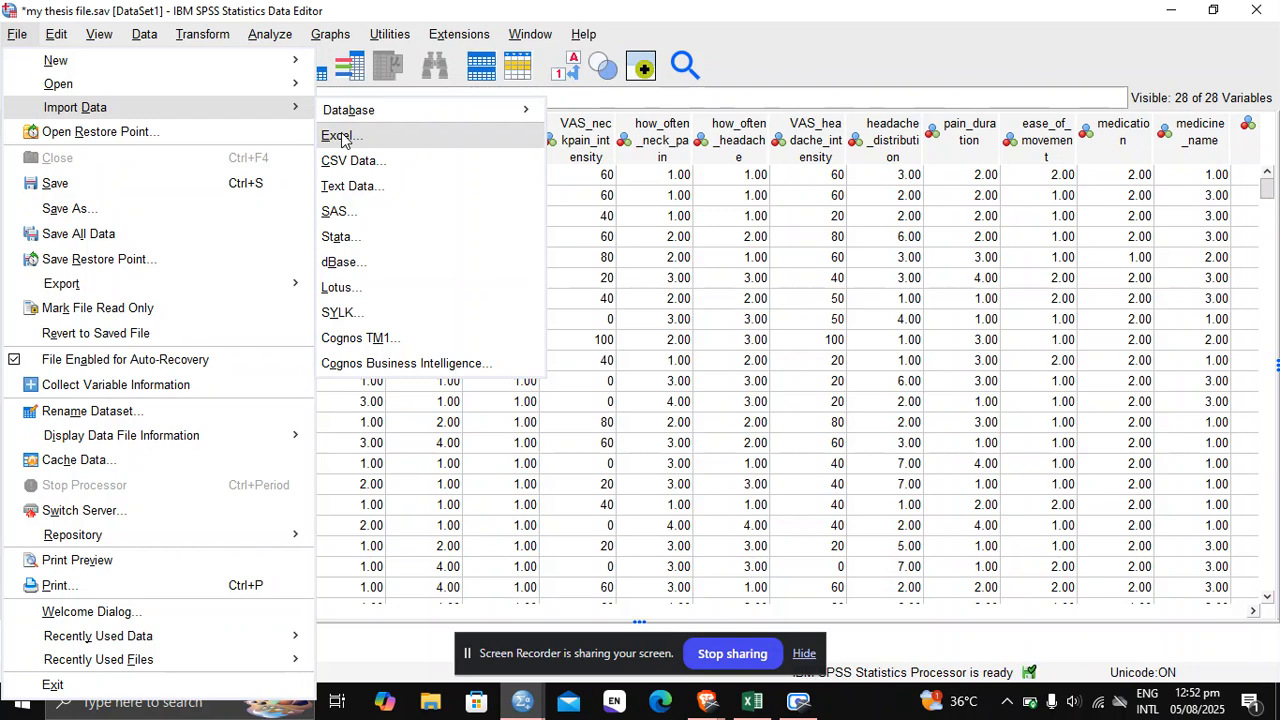
pyautogui.click(150, 645)
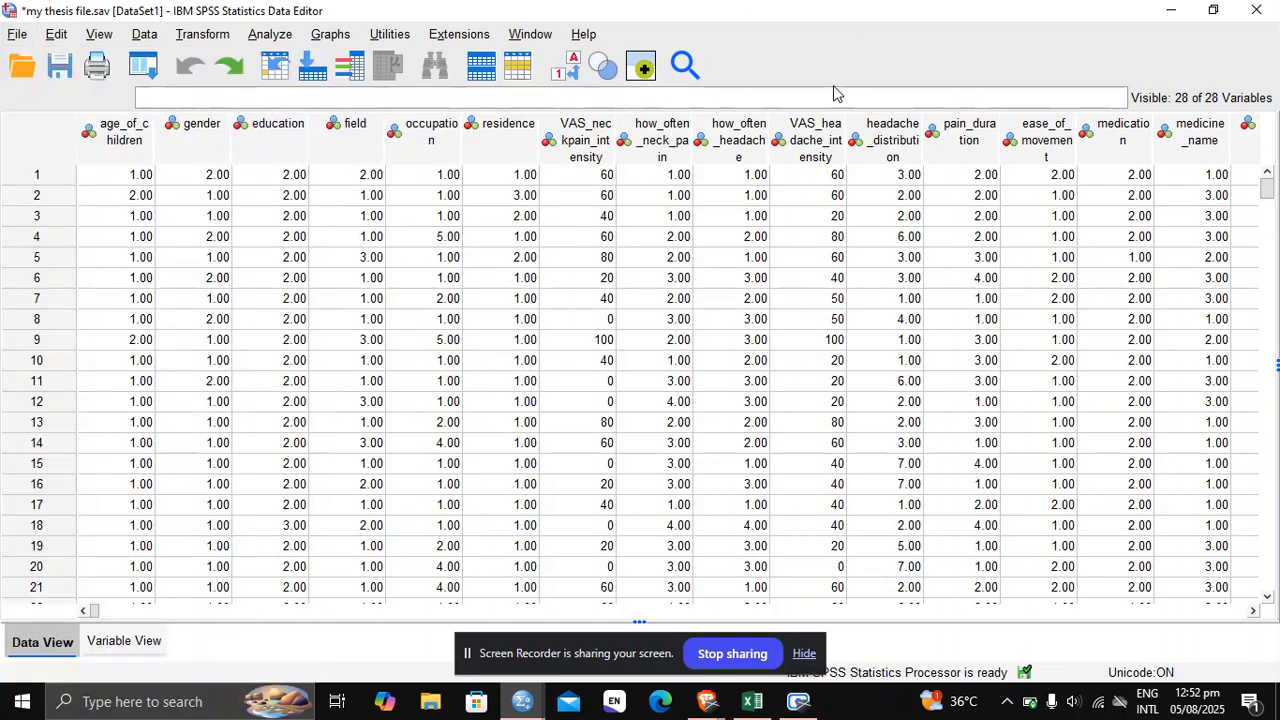
# - Return to the variable definitions and examine the value labels defined for education
pyautogui.click(150, 645)
pyautogui.click(699, 158)
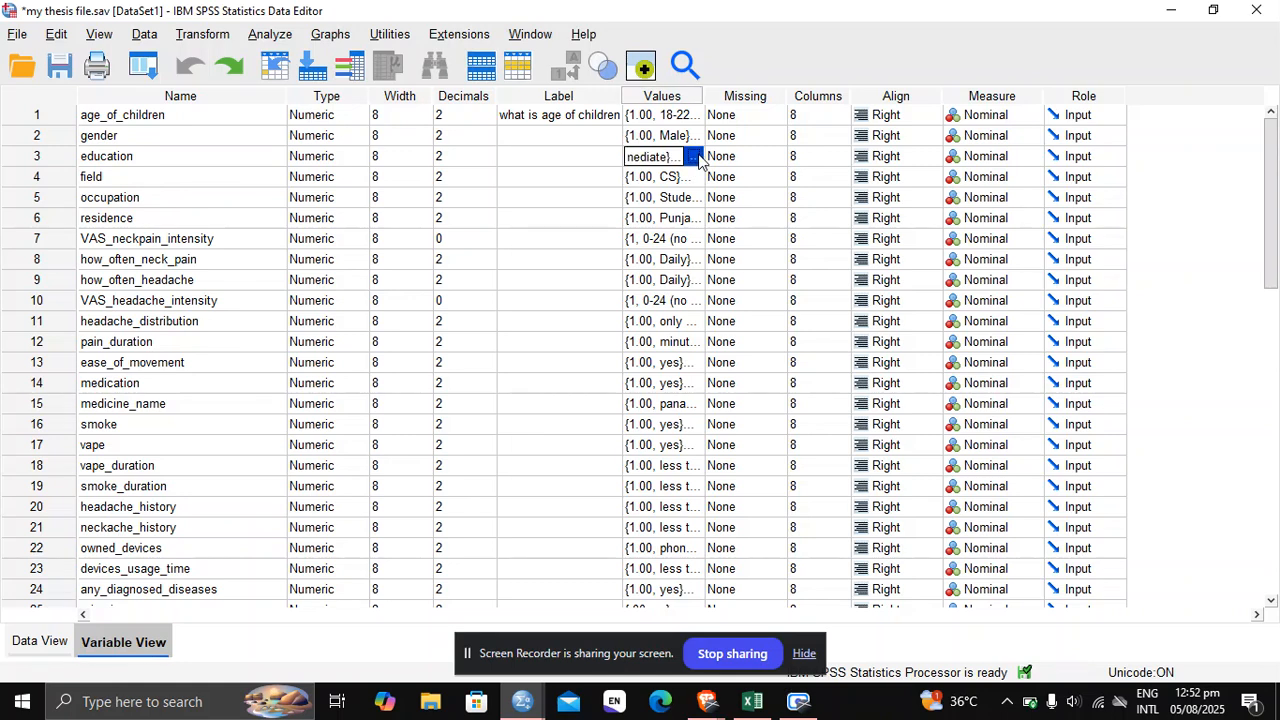
pyautogui.click(700, 158)
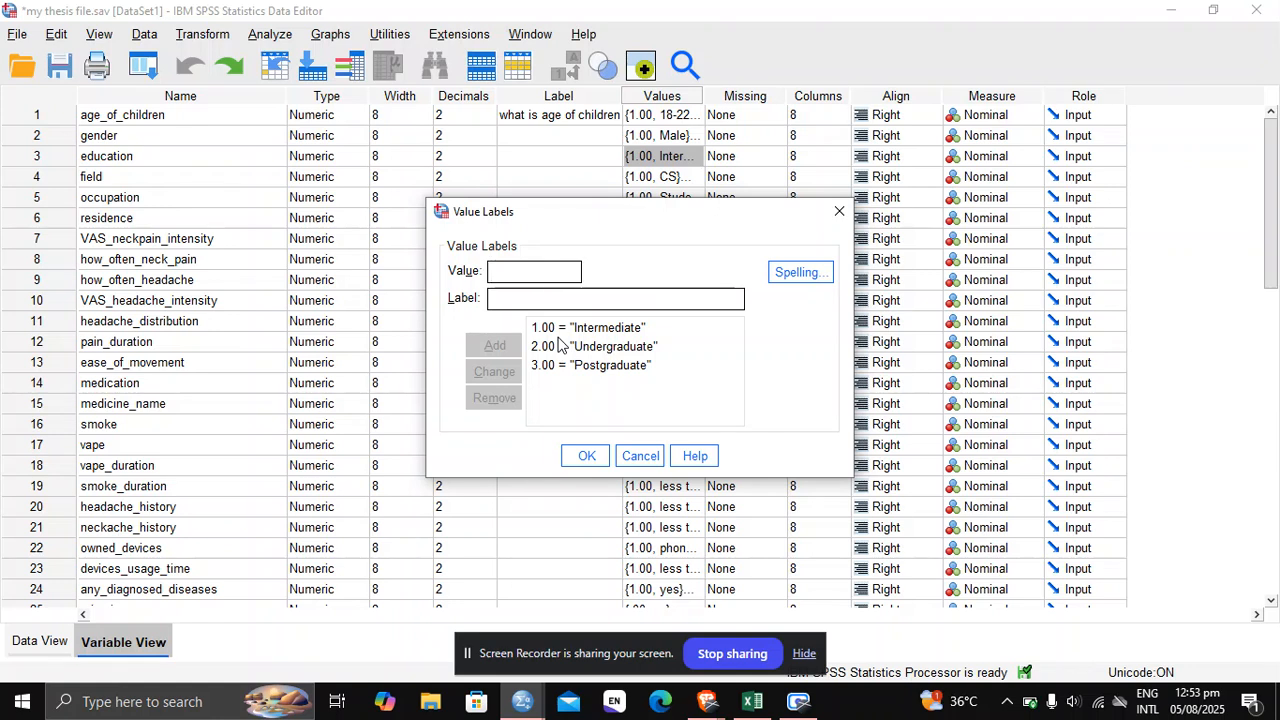
# - Switch to the Excel workbook Book1 and enter "intermediate" in cell A1
pyautogui.click(753, 701)
pyautogui.click(283, 251)
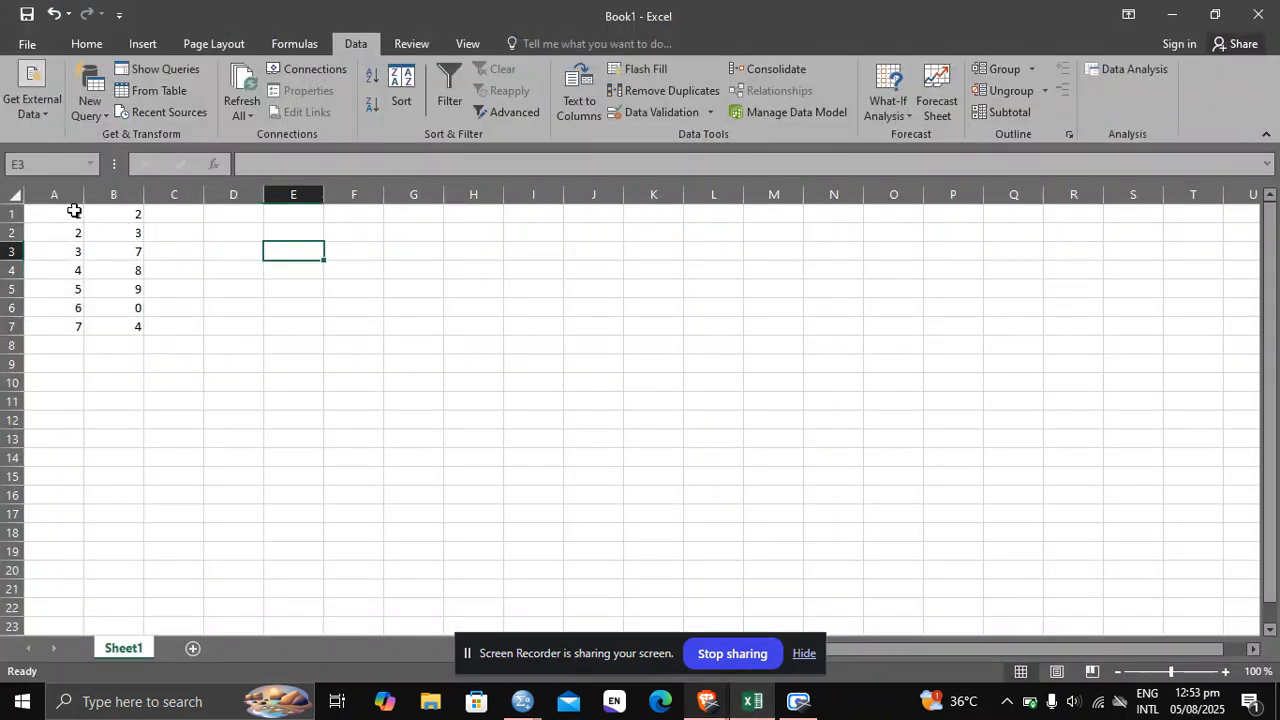
pyautogui.click(75, 210)
pyautogui.write('intermediate')
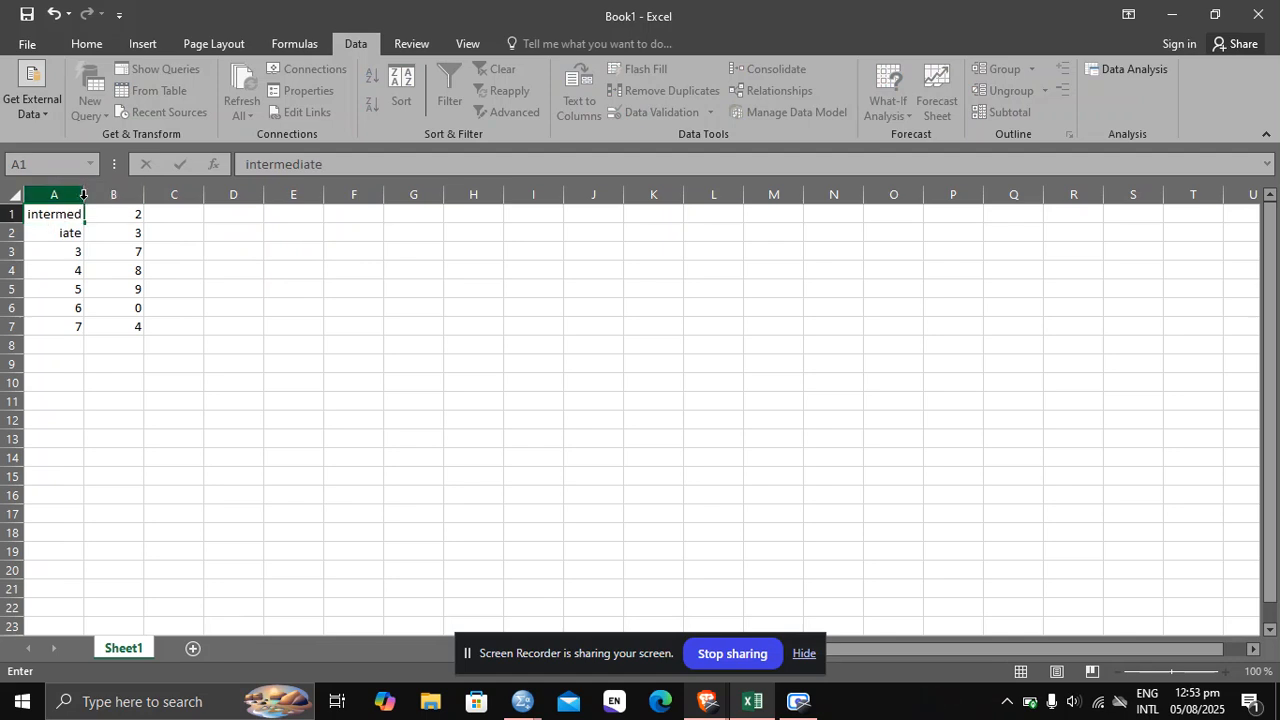
pyautogui.click(62, 199)
pyautogui.click(60, 213)
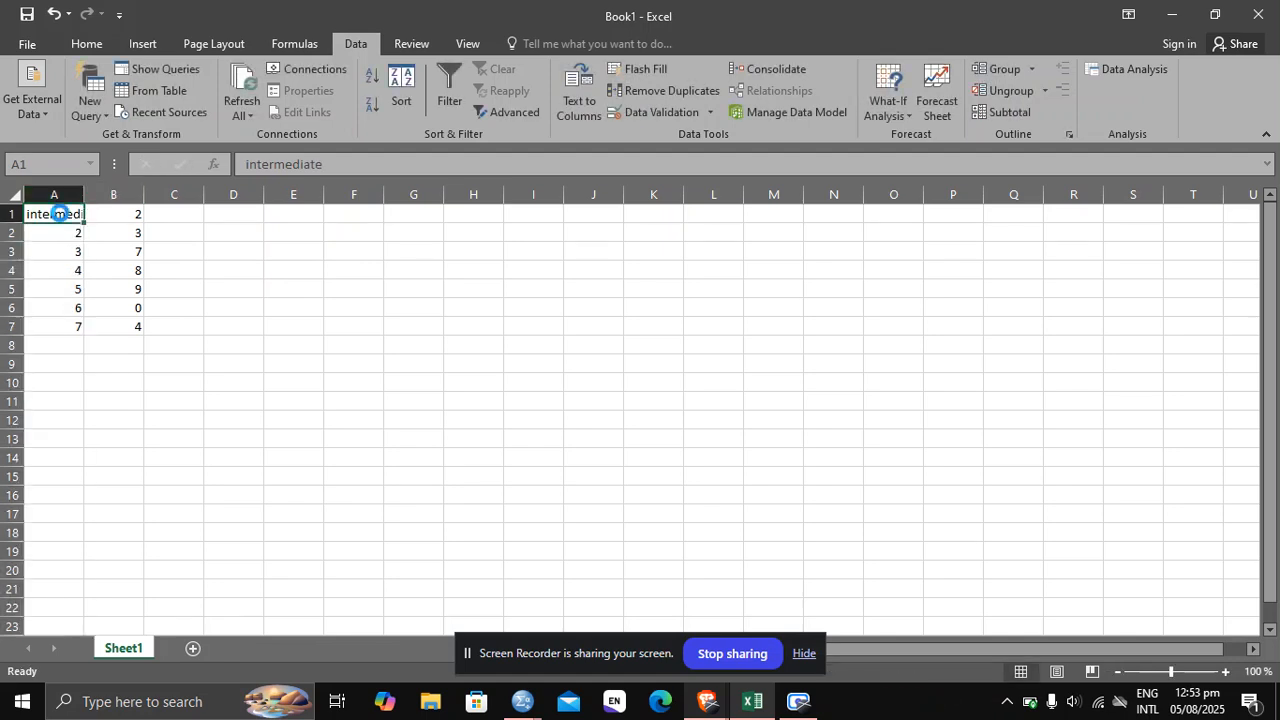
pyautogui.hotkey('ctrl', 'c')
pyautogui.click(48, 267)
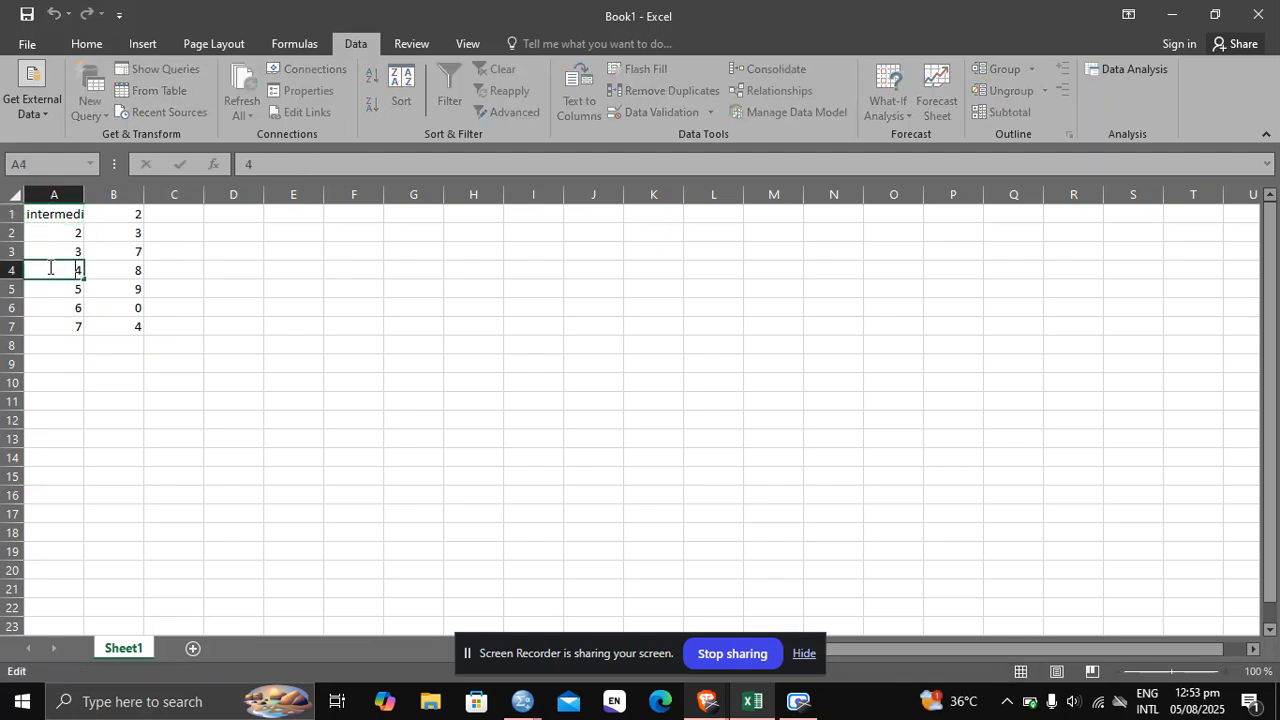
pyautogui.click(48, 344)
pyautogui.press('Escape')
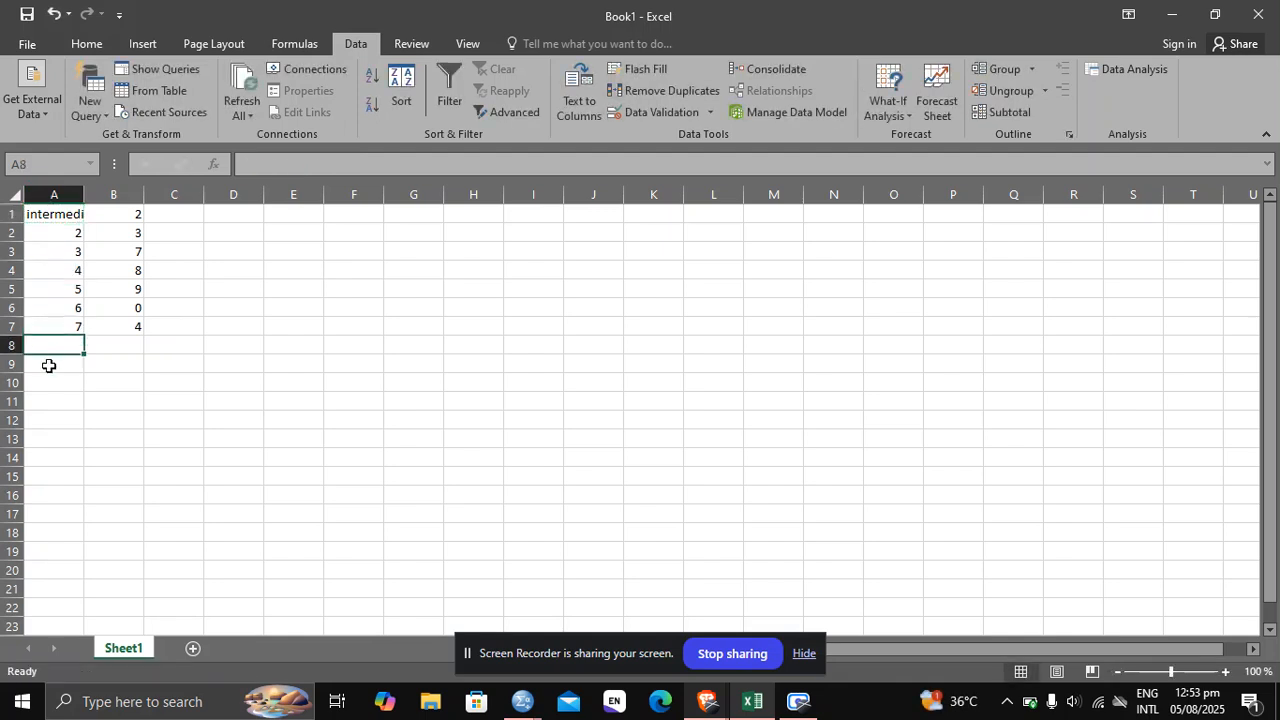
pyautogui.click(49, 396)
pyautogui.click(170, 342)
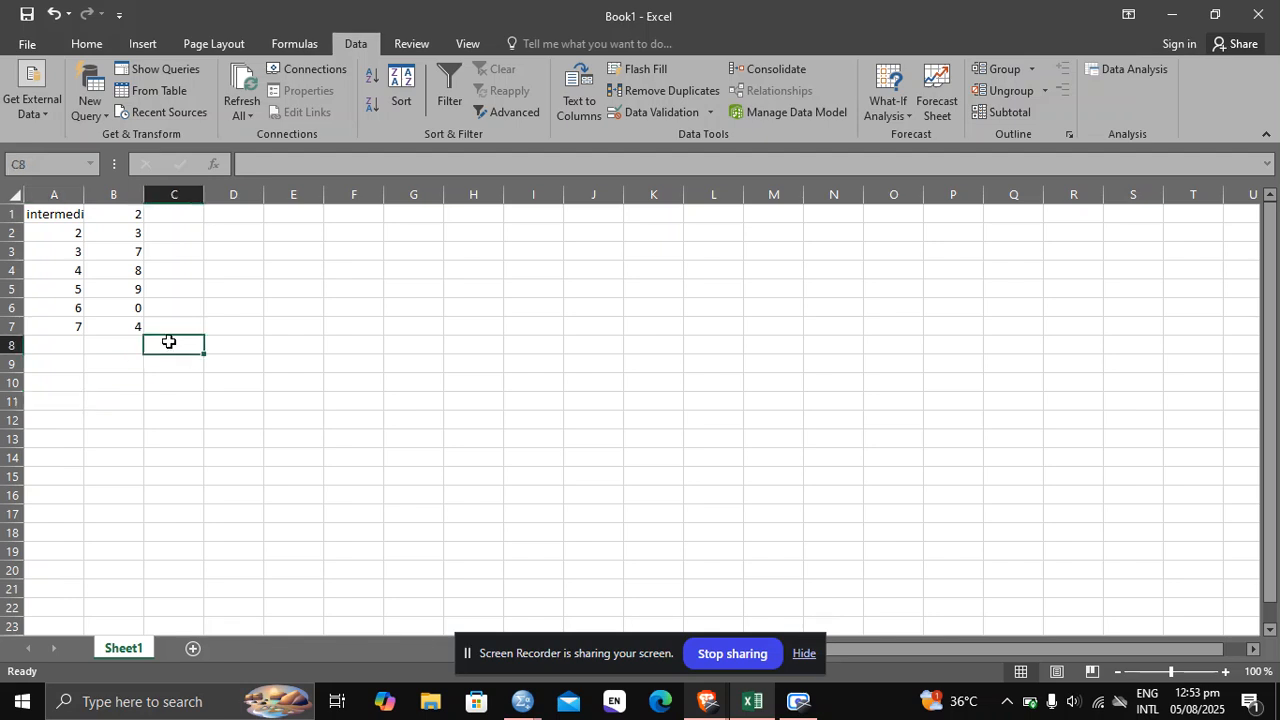
# - Copy the "intermediate" entry from cell A1 into cells A6, A9 and A3
pyautogui.click(50, 214)
pyautogui.hotkey('ctrl', 'c')
pyautogui.click(52, 305)
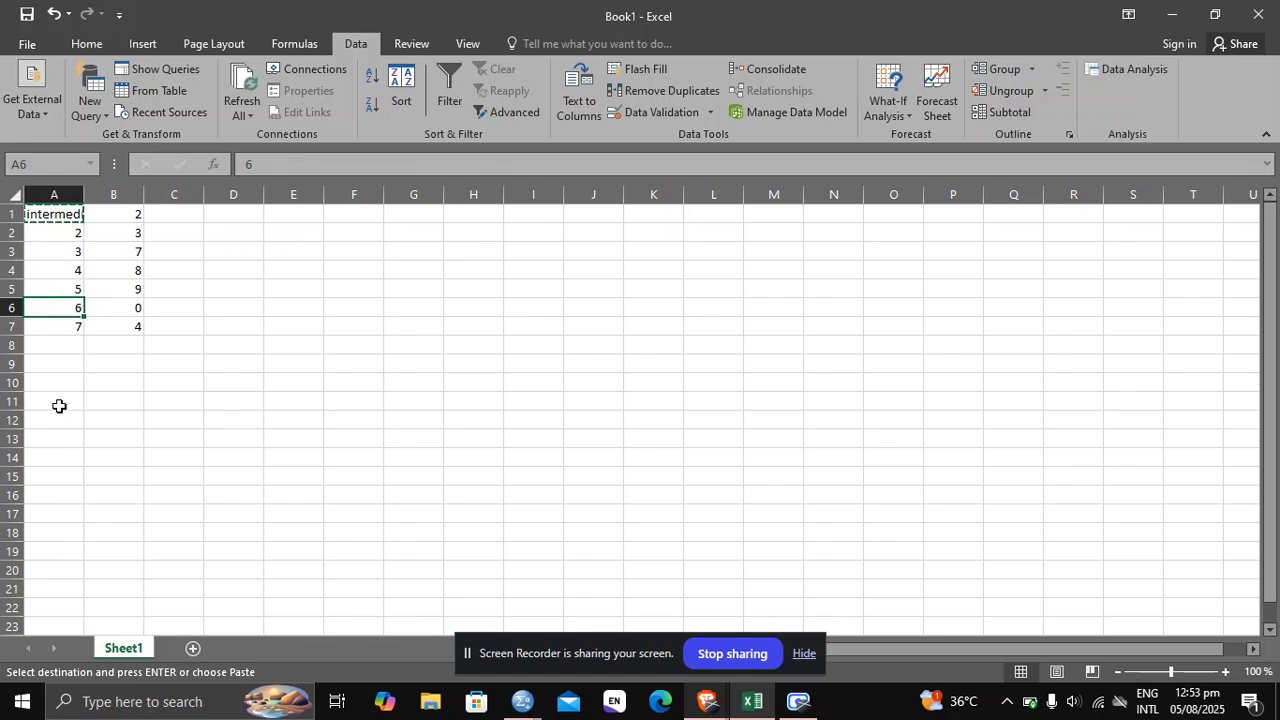
pyautogui.hotkey('ctrl', 'v')
pyautogui.click(57, 366)
pyautogui.hotkey('ctrl', 'v')
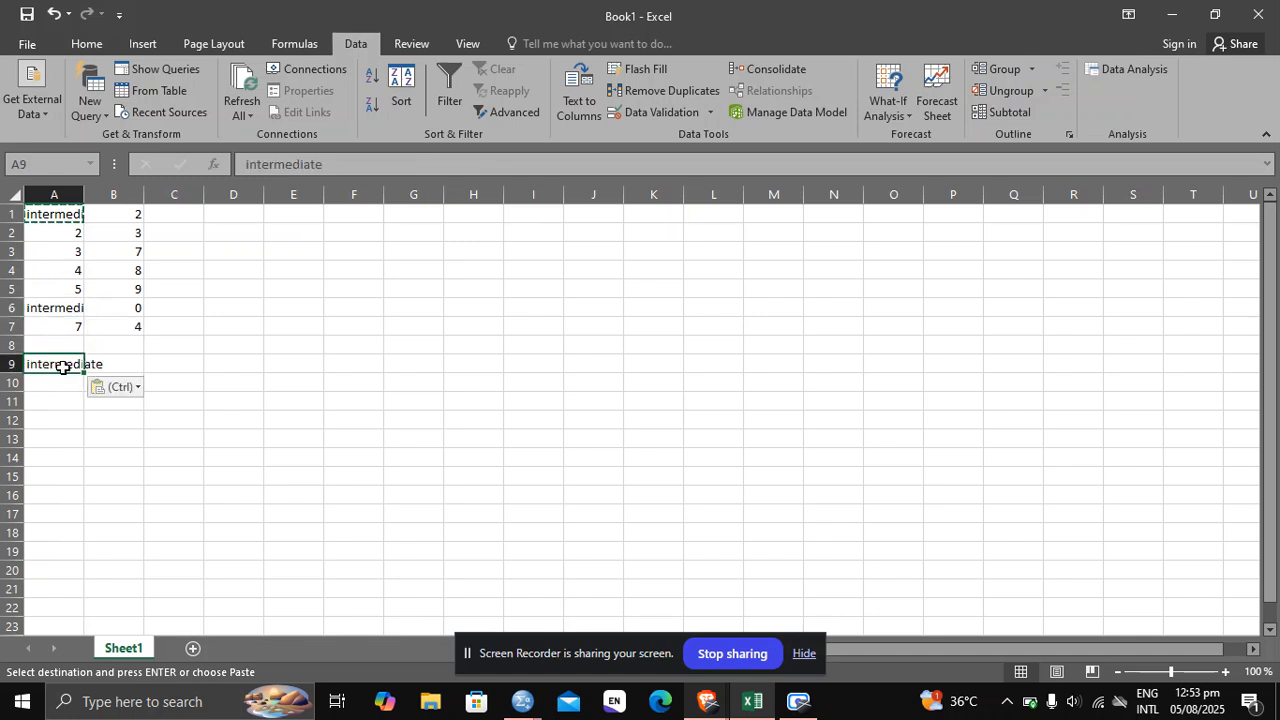
pyautogui.click(42, 252)
pyautogui.hotkey('ctrl', 'v')
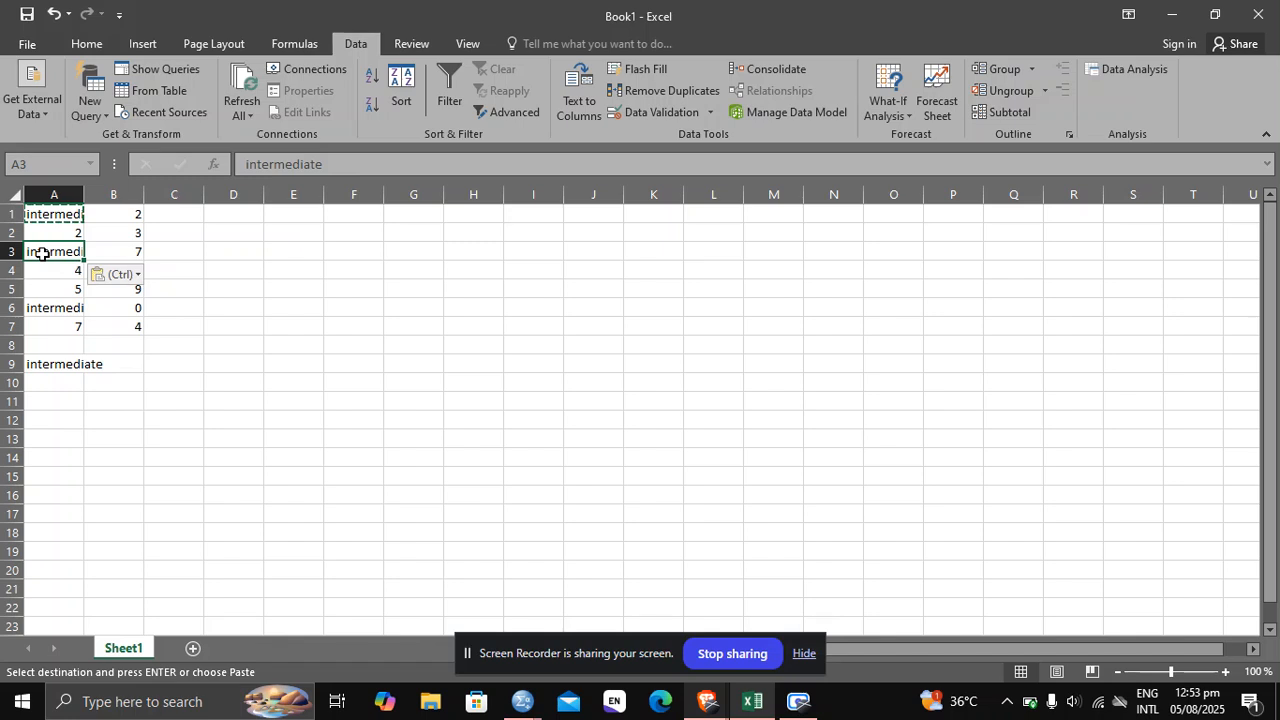
# - Replace every "intermediate" entry in column A with the code 1
pyautogui.click(57, 195)
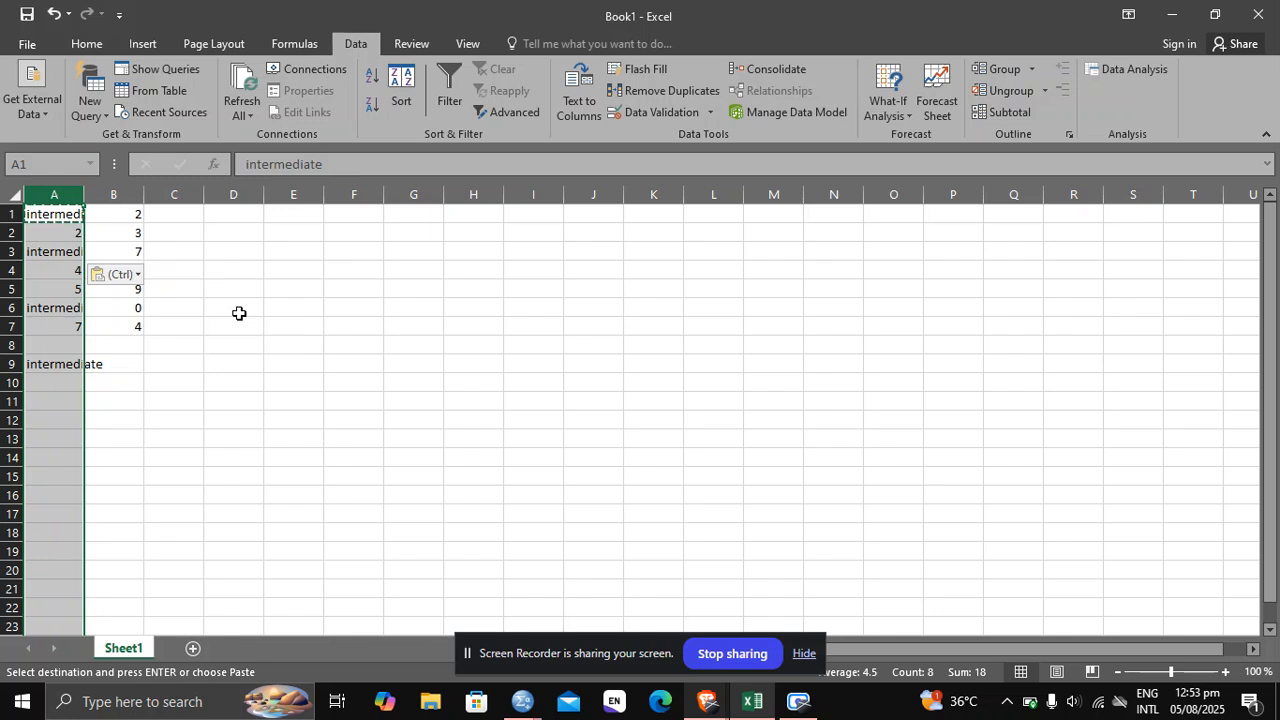
pyautogui.hotkey('ctrl', 'f')
pyautogui.click(767, 356)
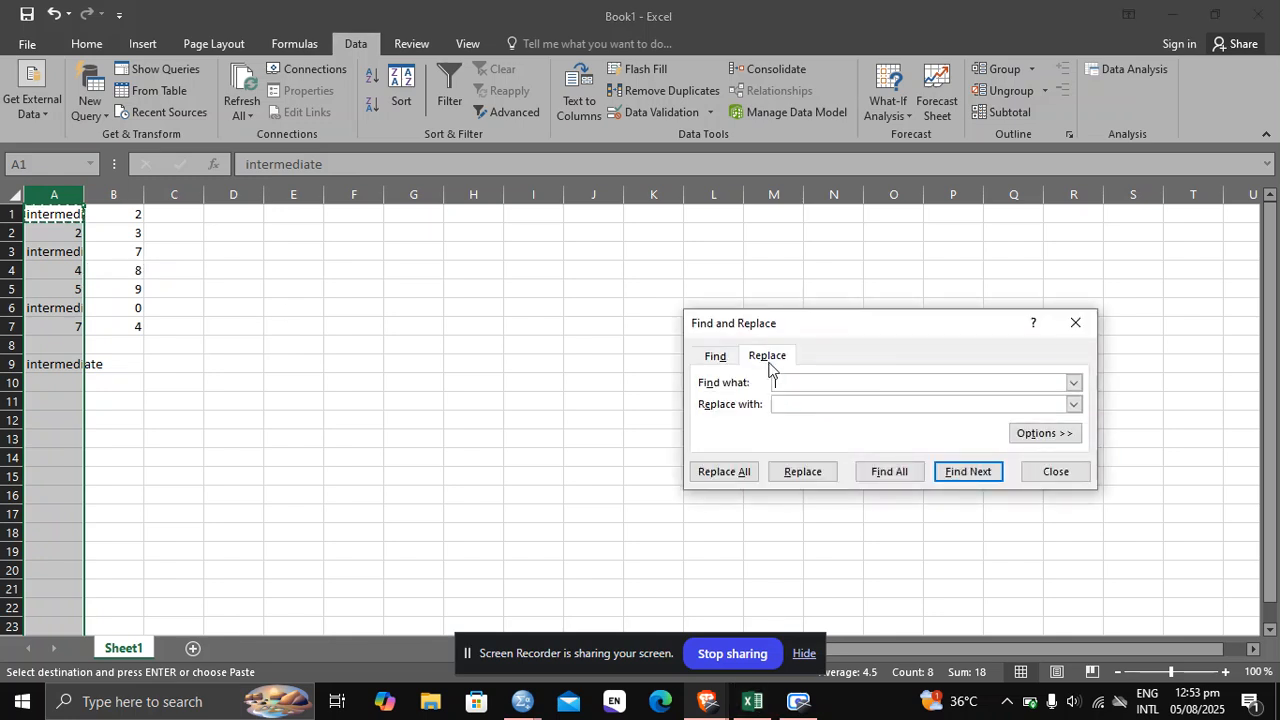
pyautogui.hotkey('ctrl', 'v')
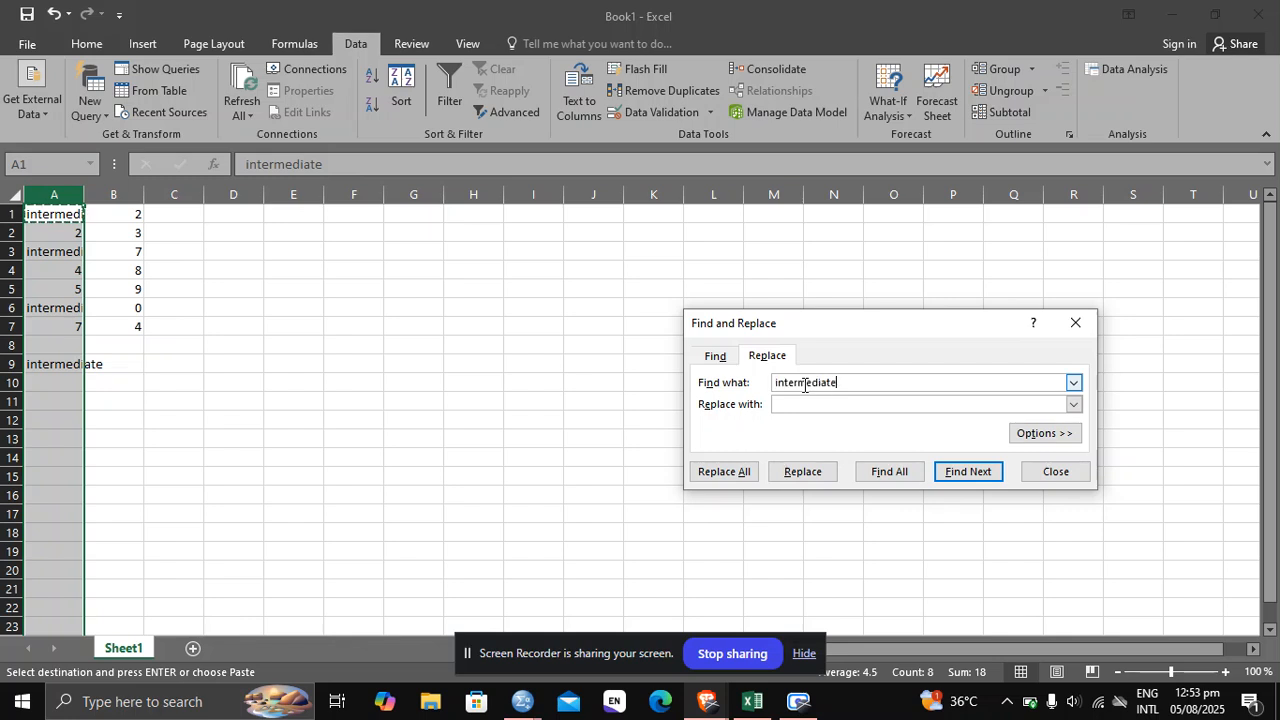
pyautogui.click(786, 404)
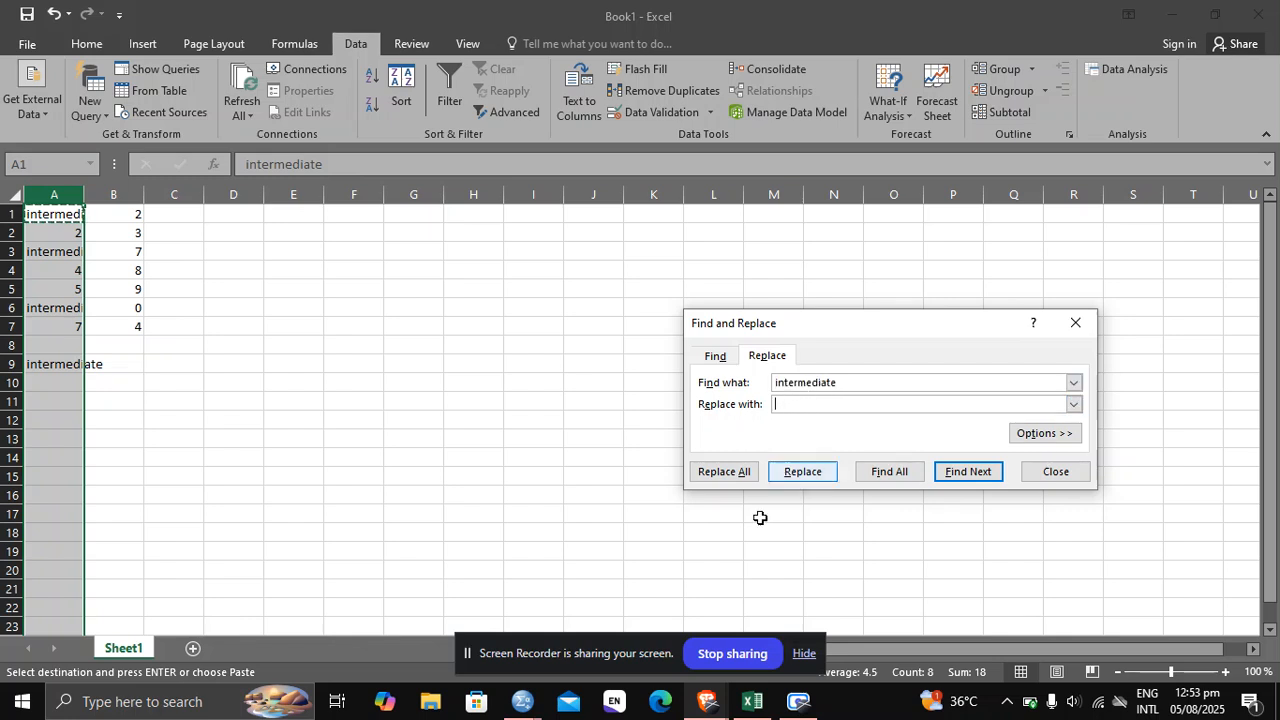
pyautogui.moveTo(522, 702)
pyautogui.click(586, 609)
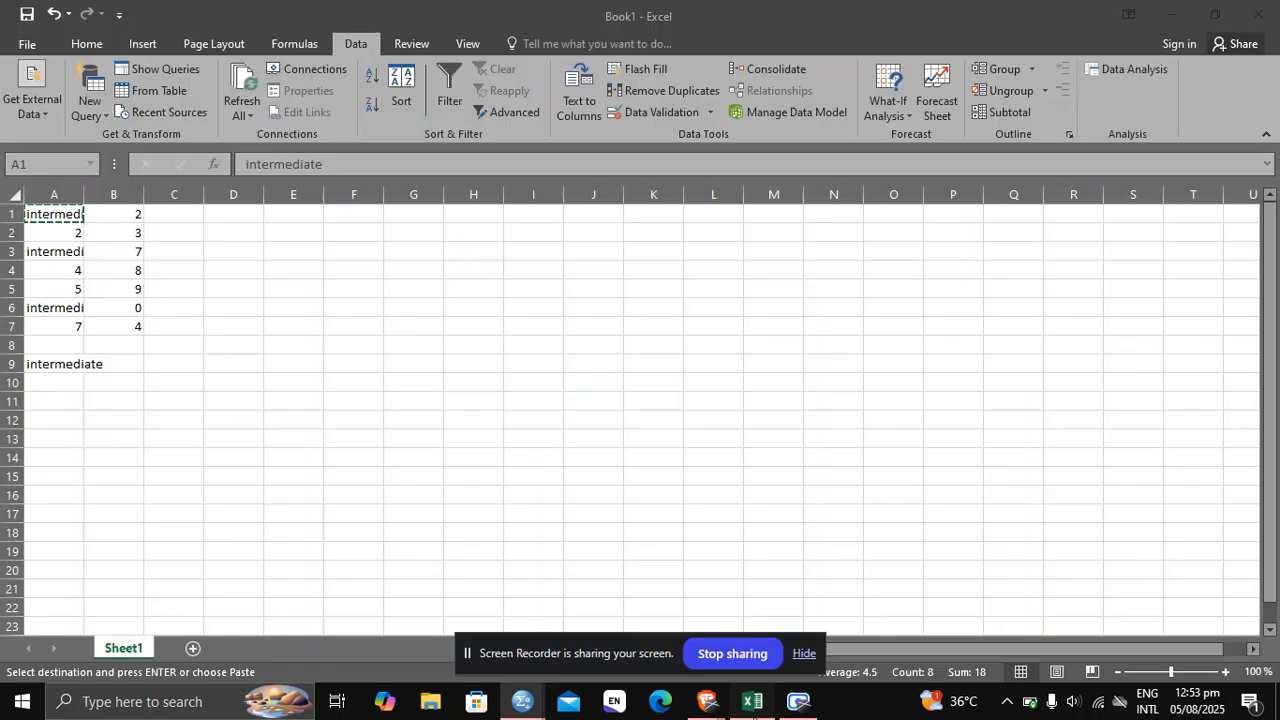
pyautogui.click(753, 703)
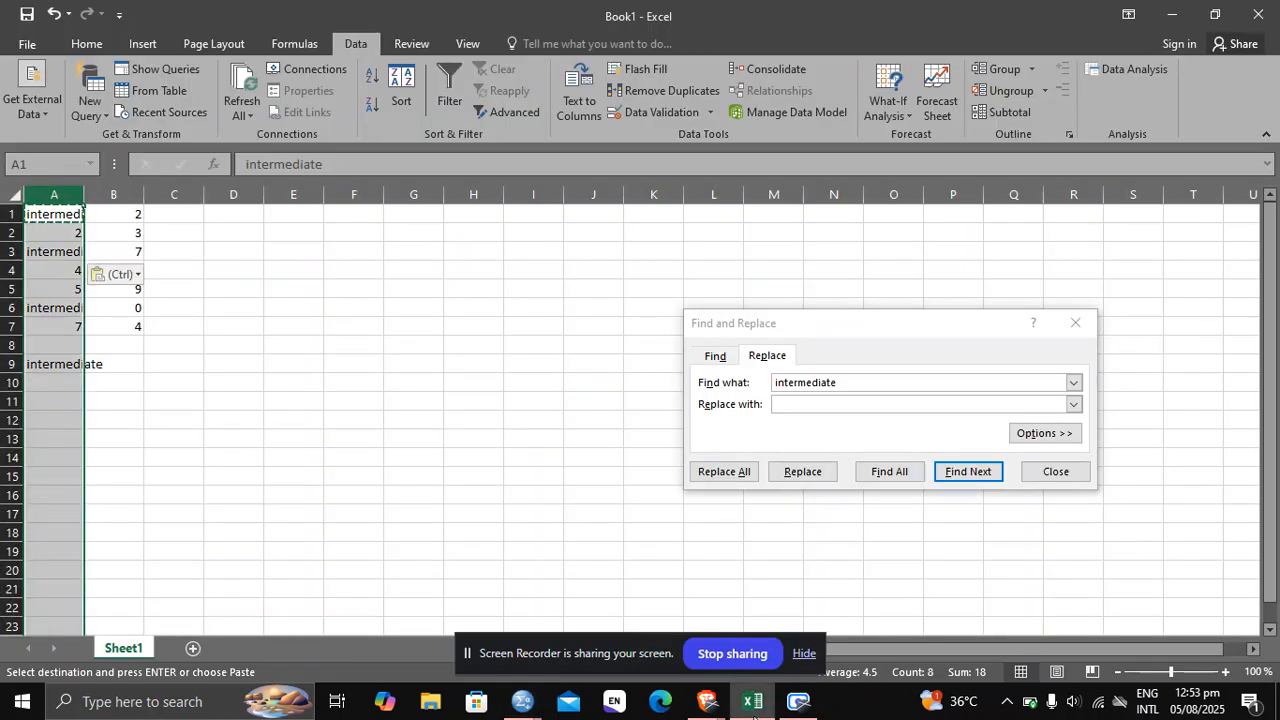
pyautogui.click(814, 405)
pyautogui.write('1')
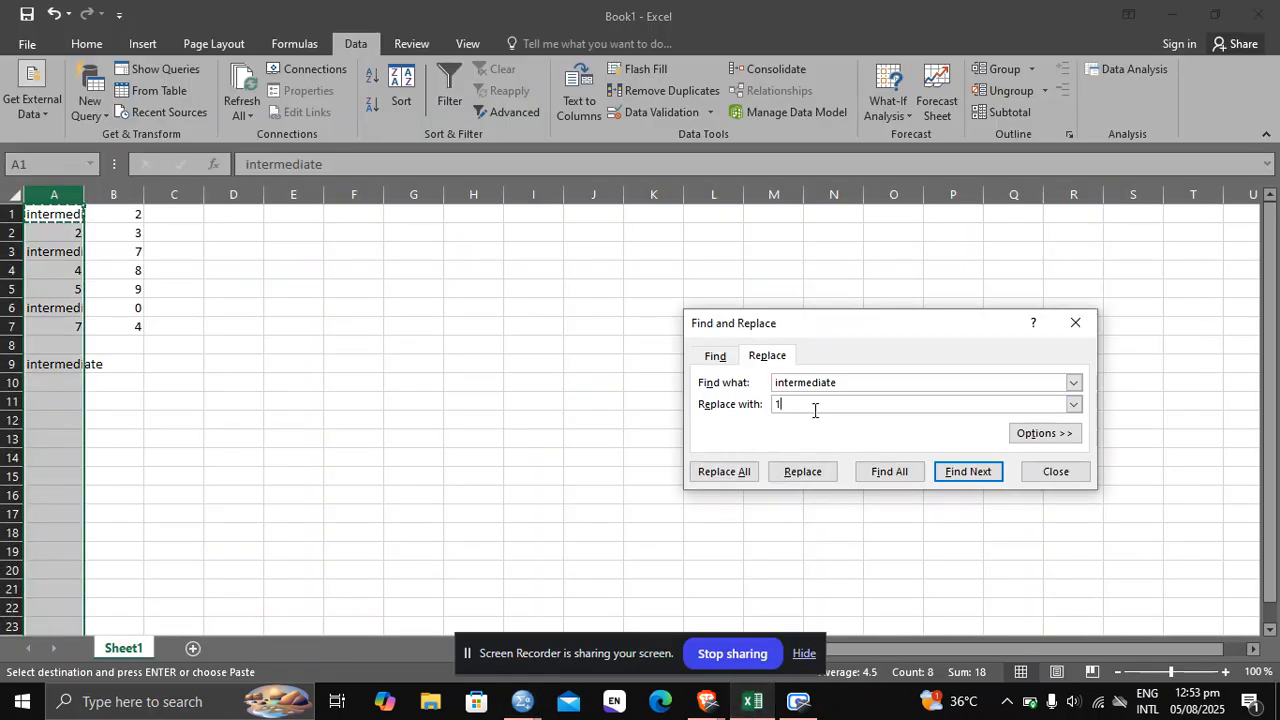
pyautogui.click(723, 475)
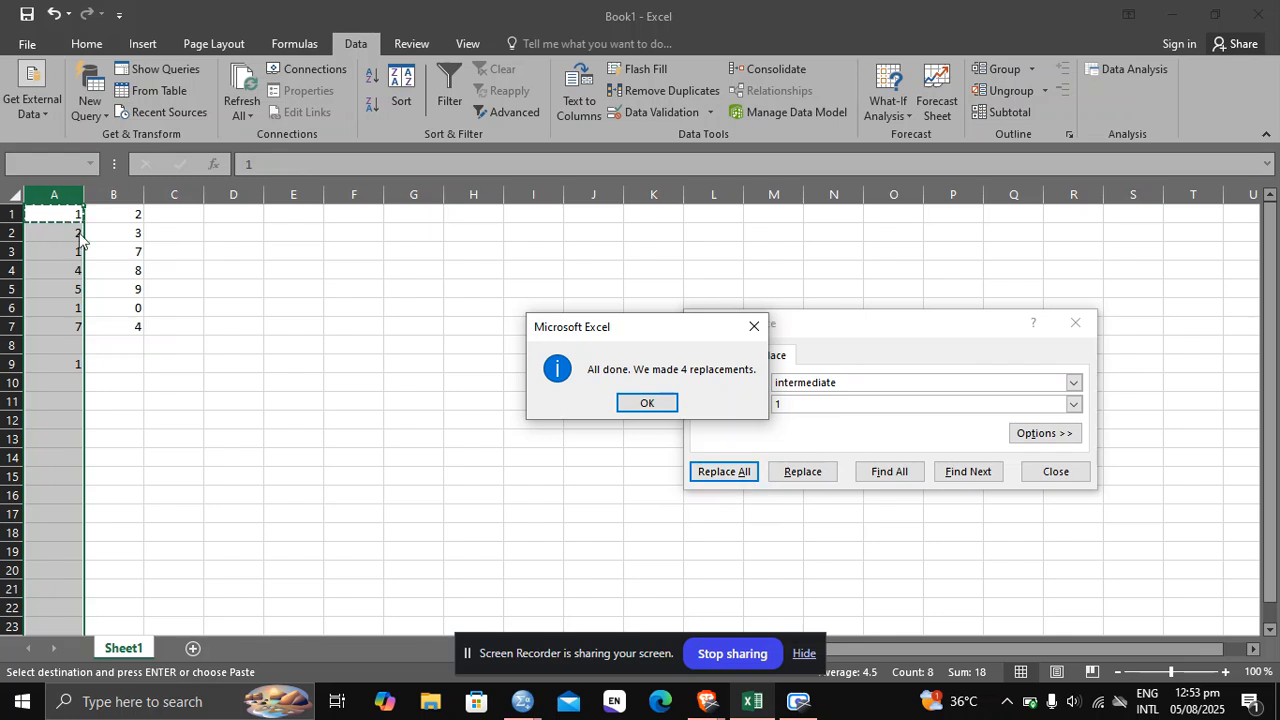
pyautogui.click(647, 404)
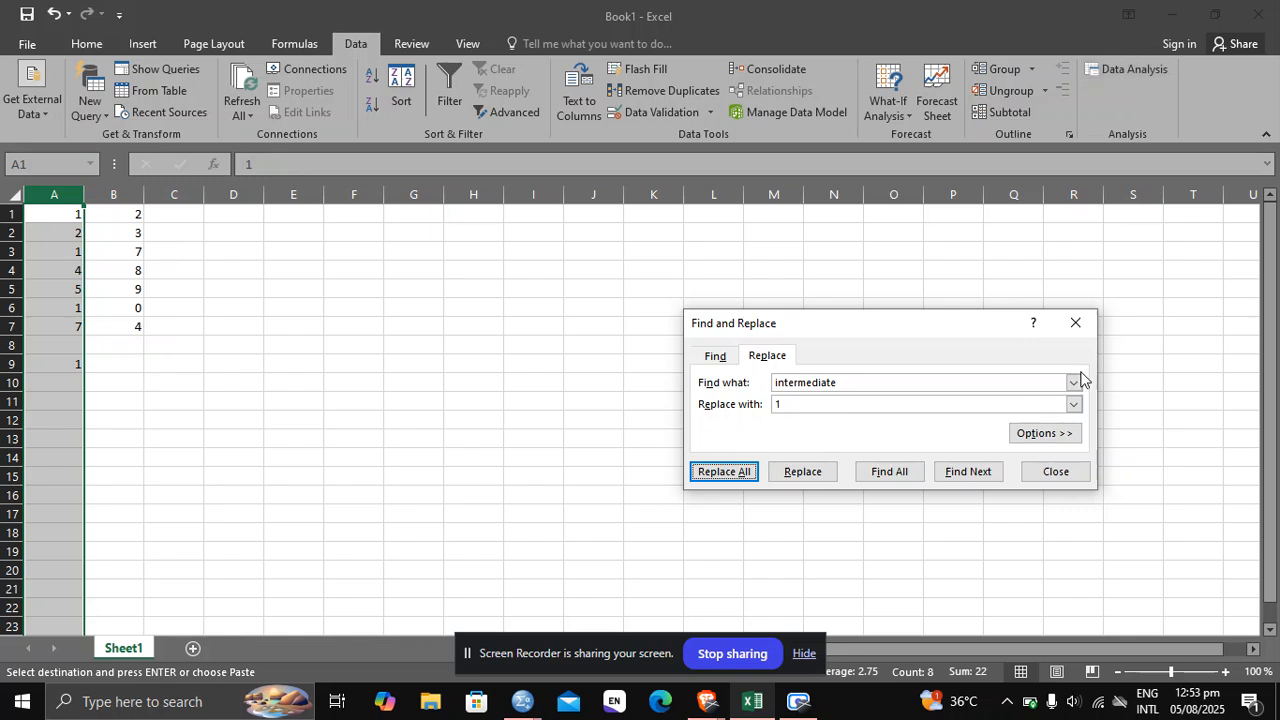
# - Leave Excel for the SPSS data file, close the education value labels and display the case data
pyautogui.click(1075, 322)
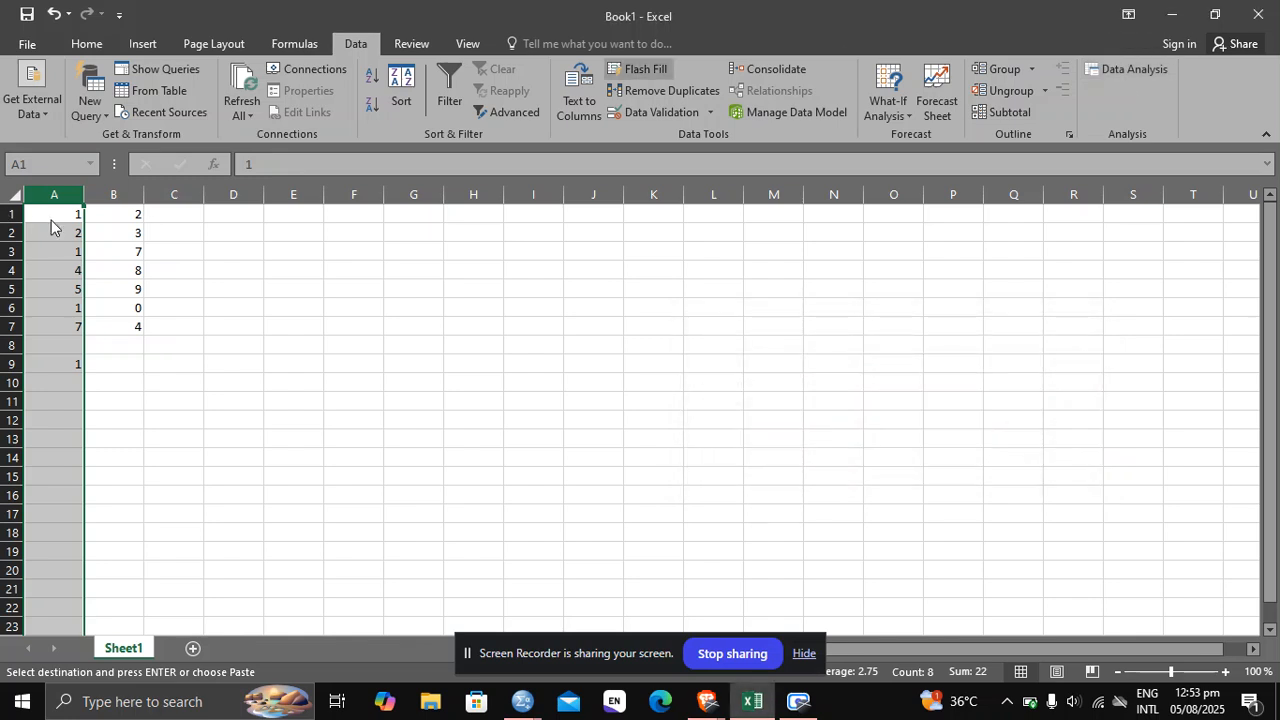
pyautogui.moveTo(110, 212); pyautogui.dragTo(57, 510)
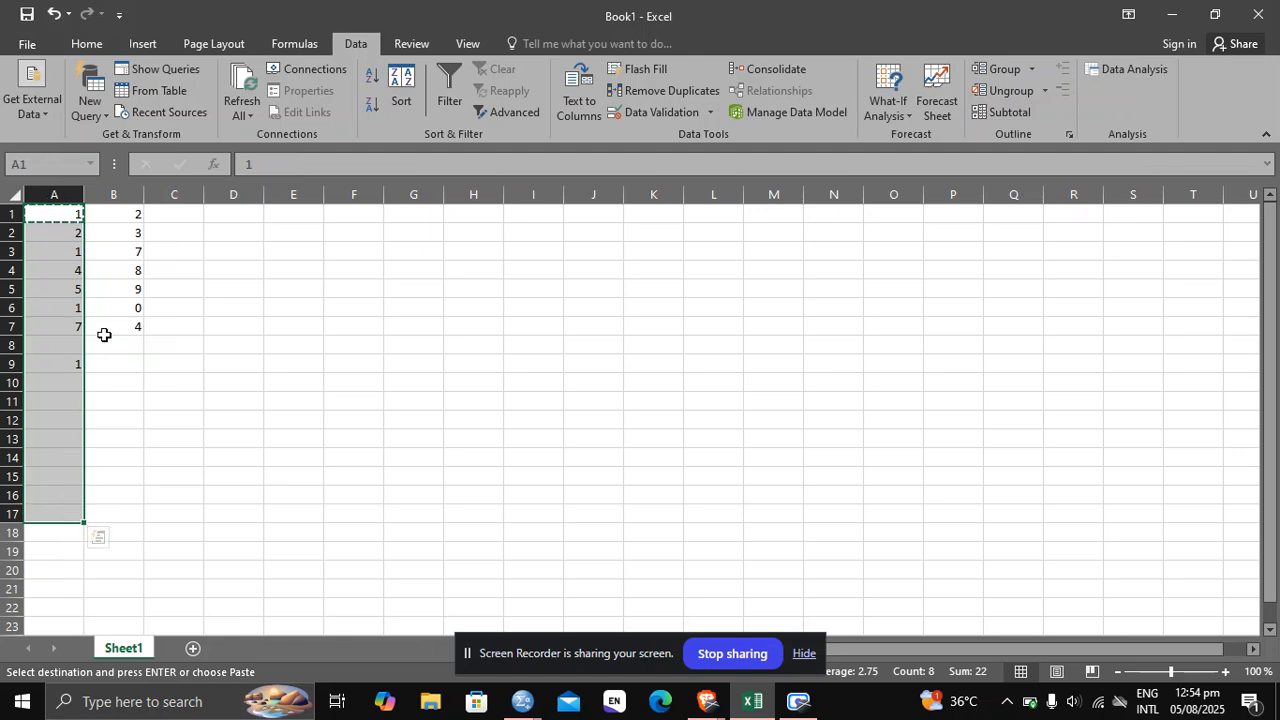
pyautogui.click(1172, 14)
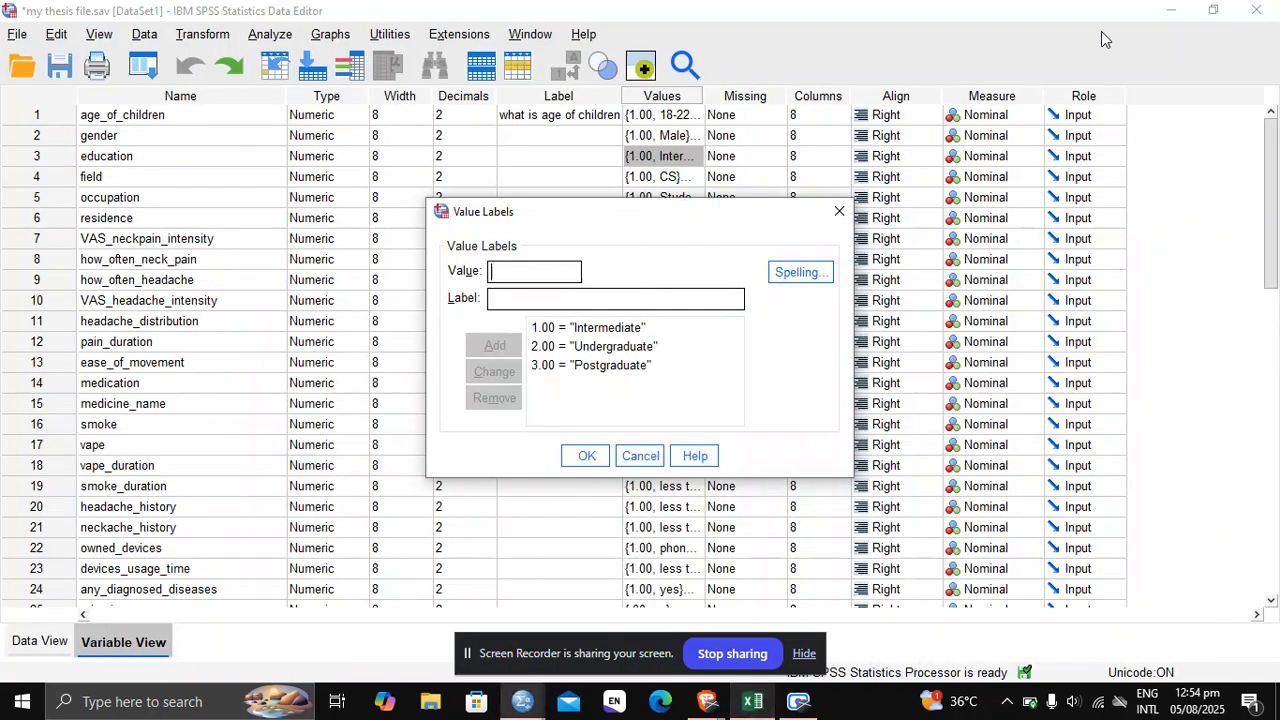
pyautogui.click(32, 648)
pyautogui.click(839, 211)
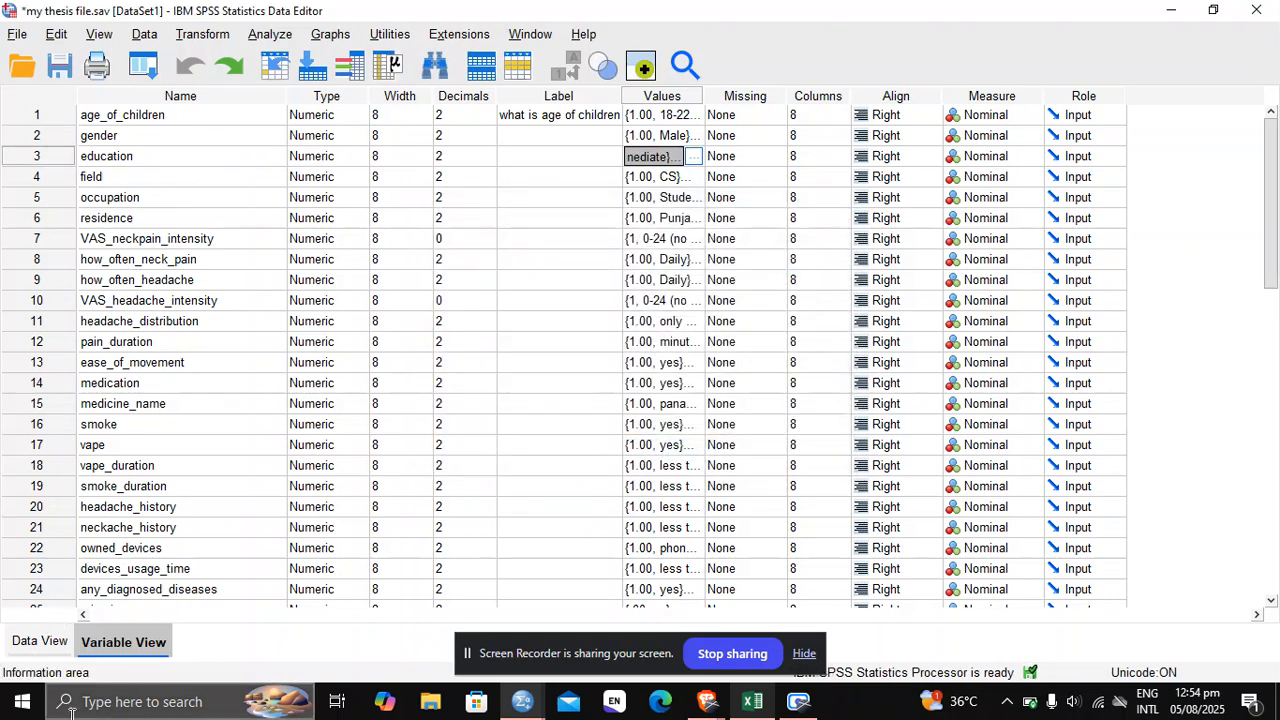
pyautogui.click(40, 643)
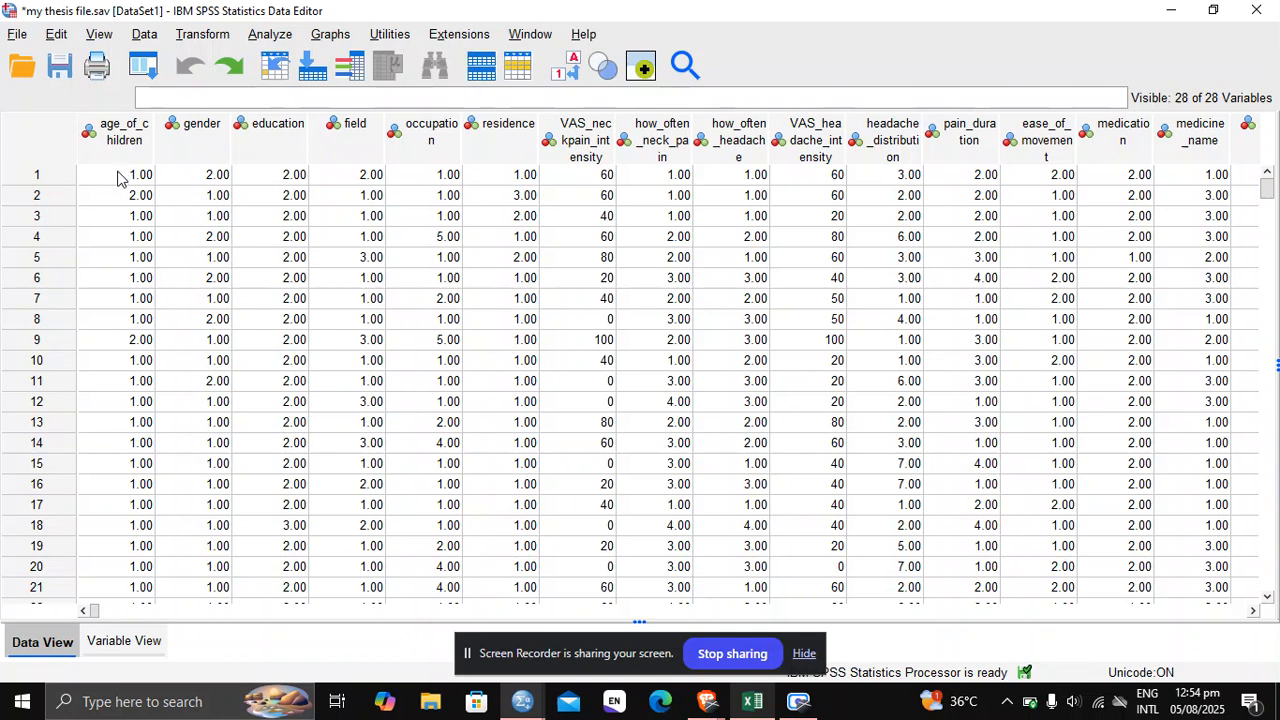
# - Examine the numeric codes stored in the case data for age_of_children, residence, pain_duration and field
pyautogui.moveTo(125, 175); pyautogui.dragTo(122, 438)
pyautogui.click(122, 432)
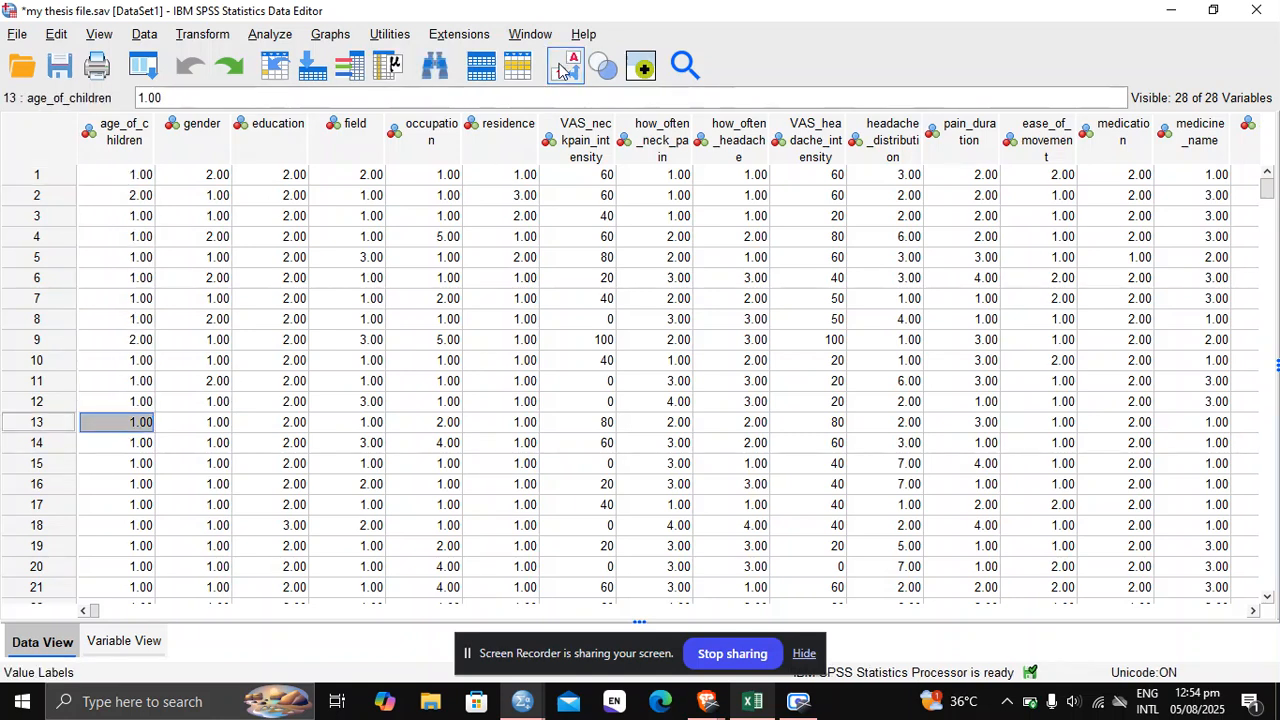
pyautogui.click(530, 381)
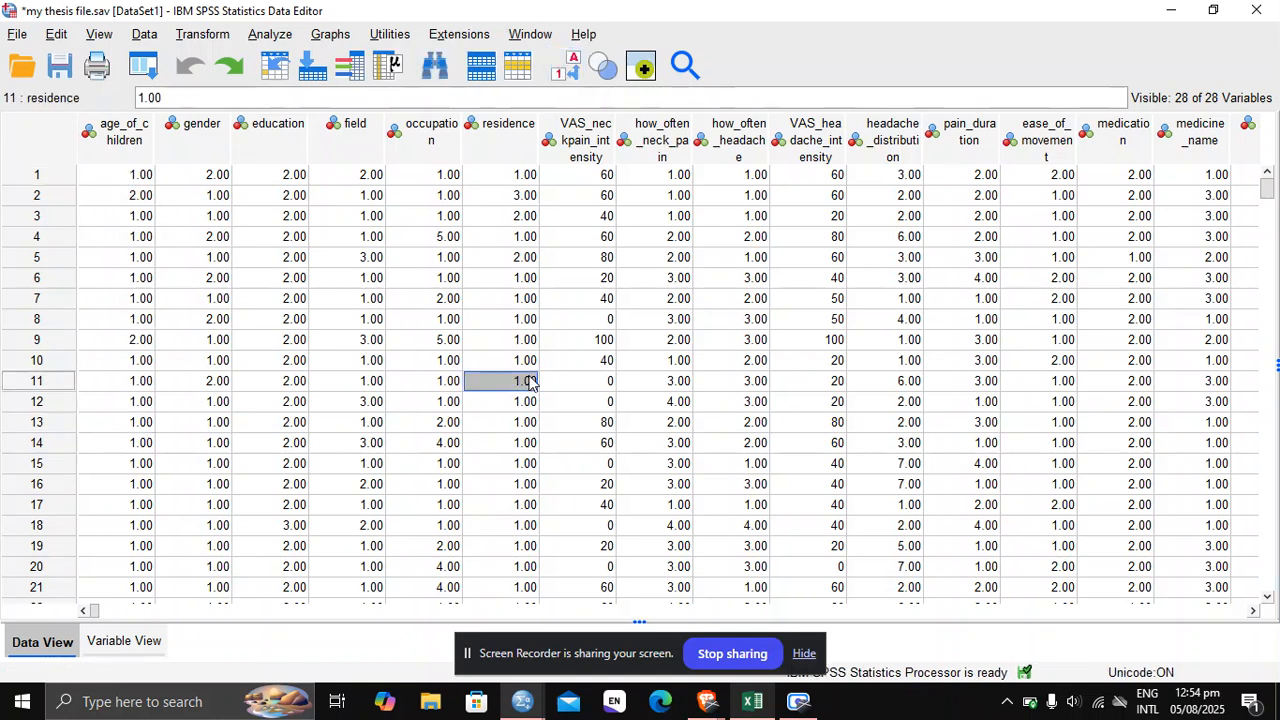
pyautogui.click(180, 224)
pyautogui.click(972, 260)
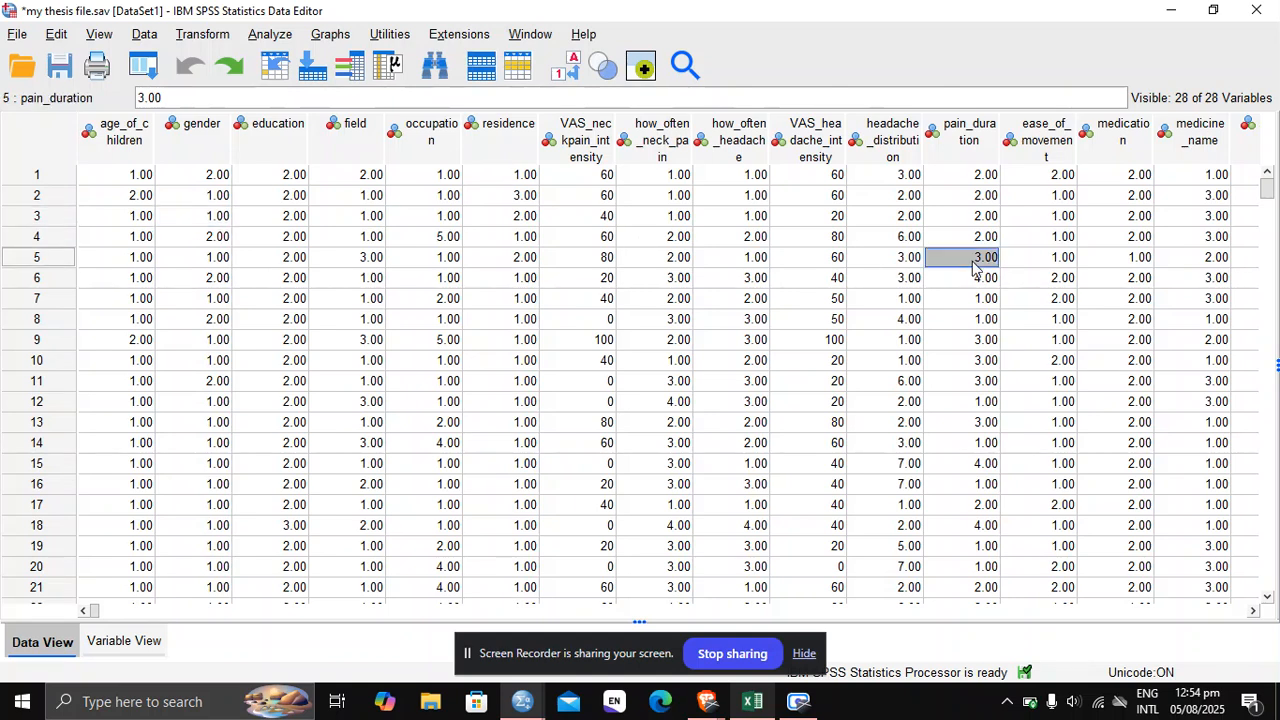
pyautogui.click(366, 291)
pyautogui.click(358, 245)
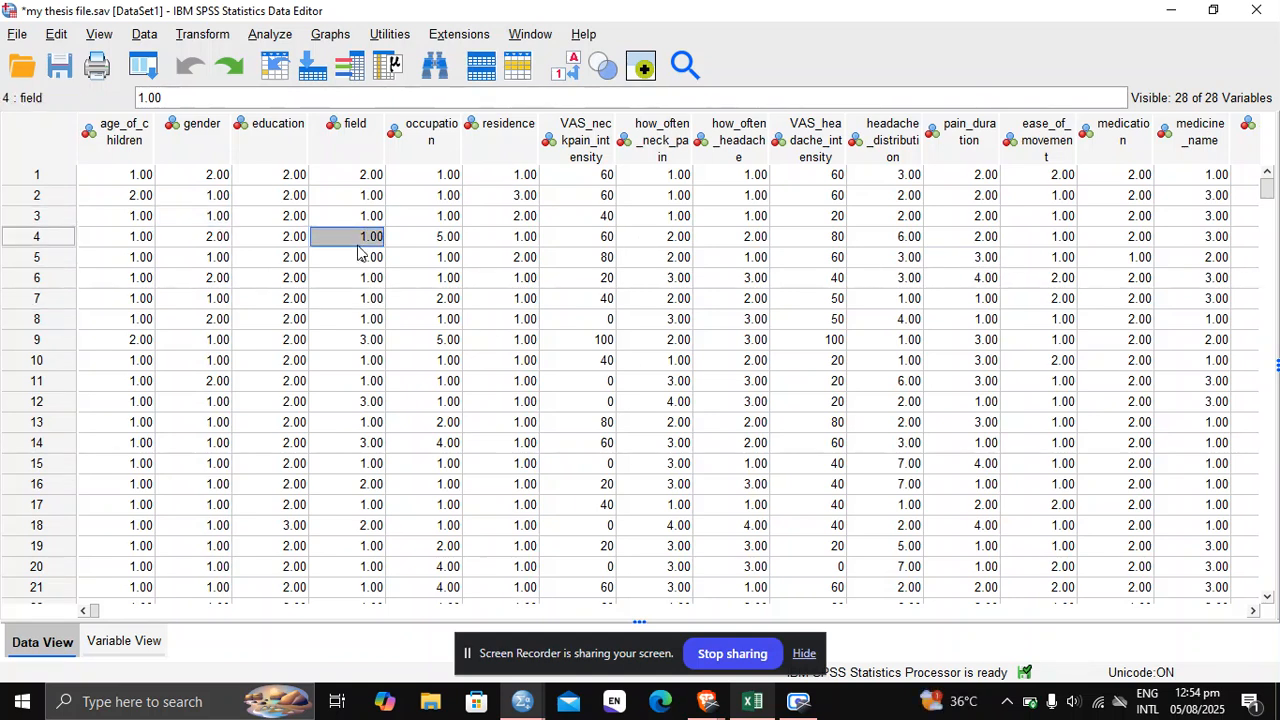
# - Toggle the case data between numeric codes and value labels, leaving the value labels displayed
pyautogui.click(568, 75)
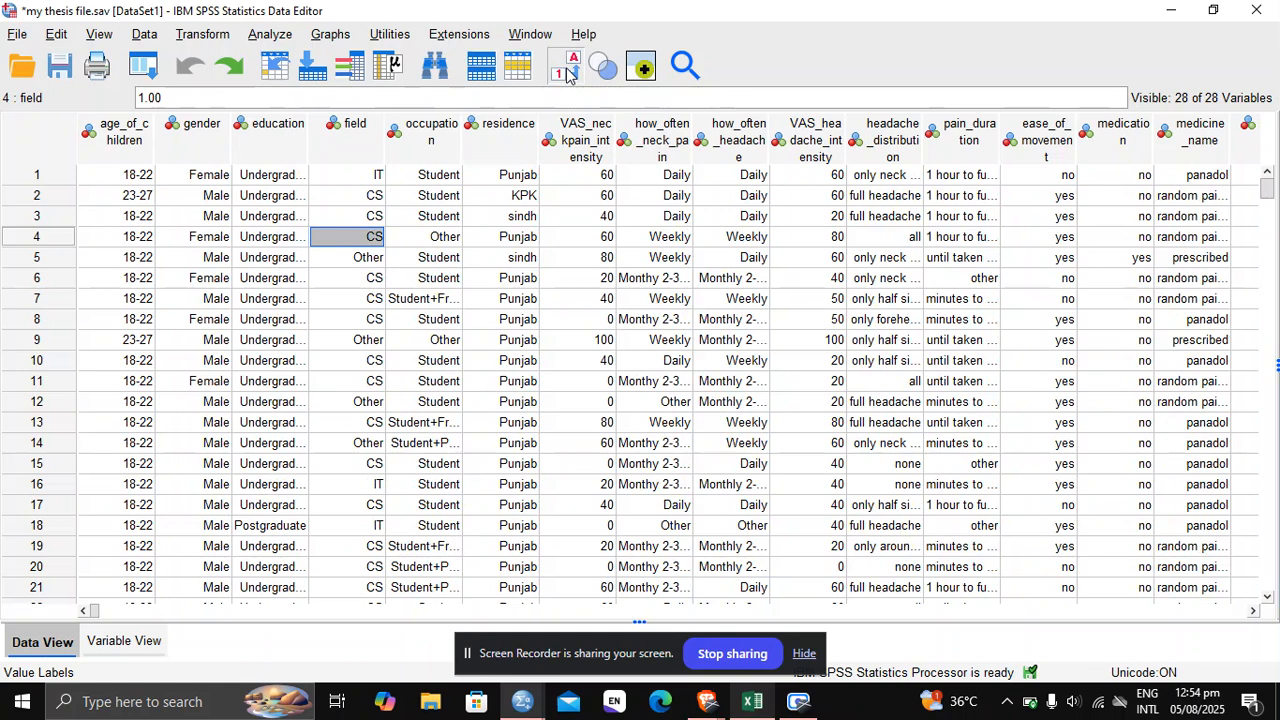
pyautogui.click(570, 75)
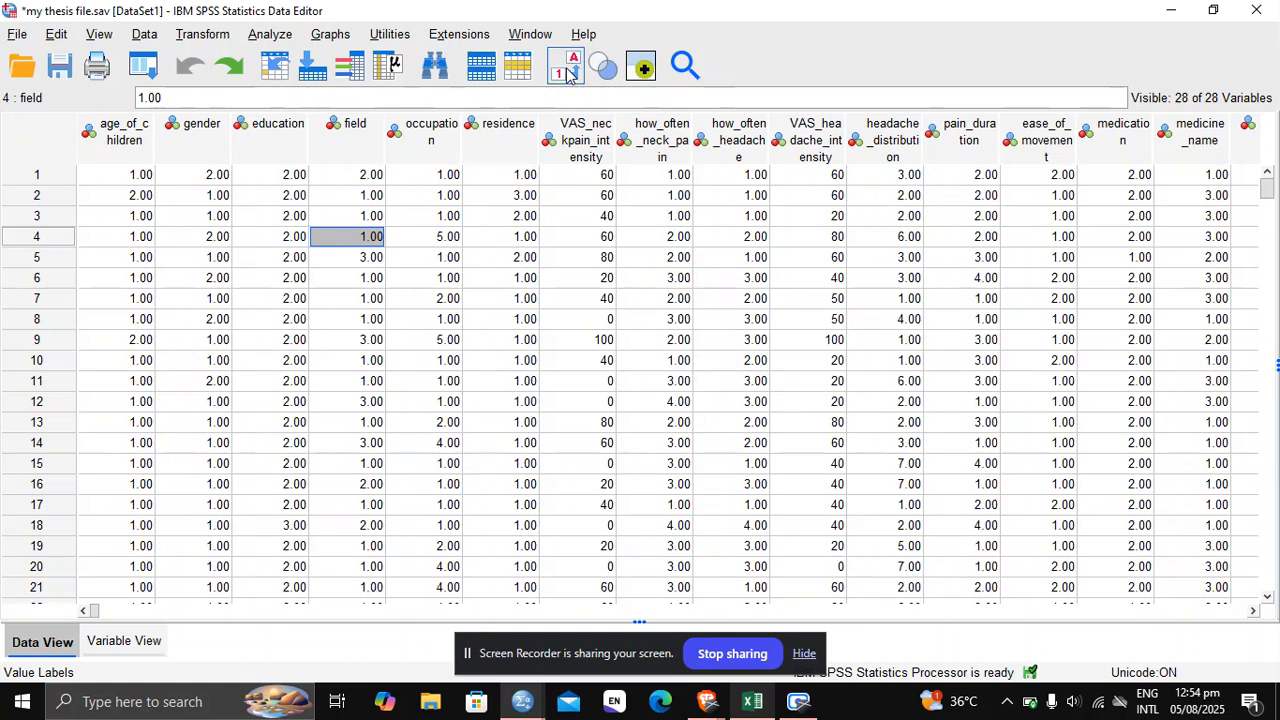
pyautogui.click(570, 75)
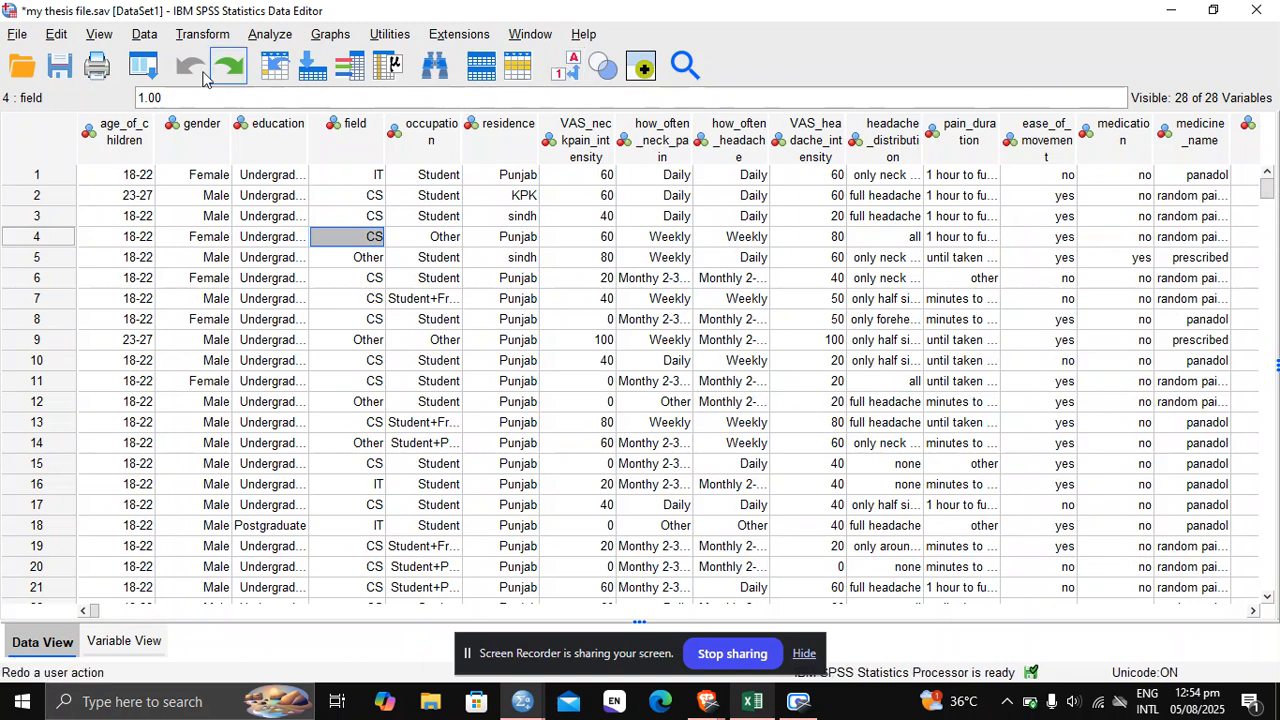
pyautogui.click(572, 73)
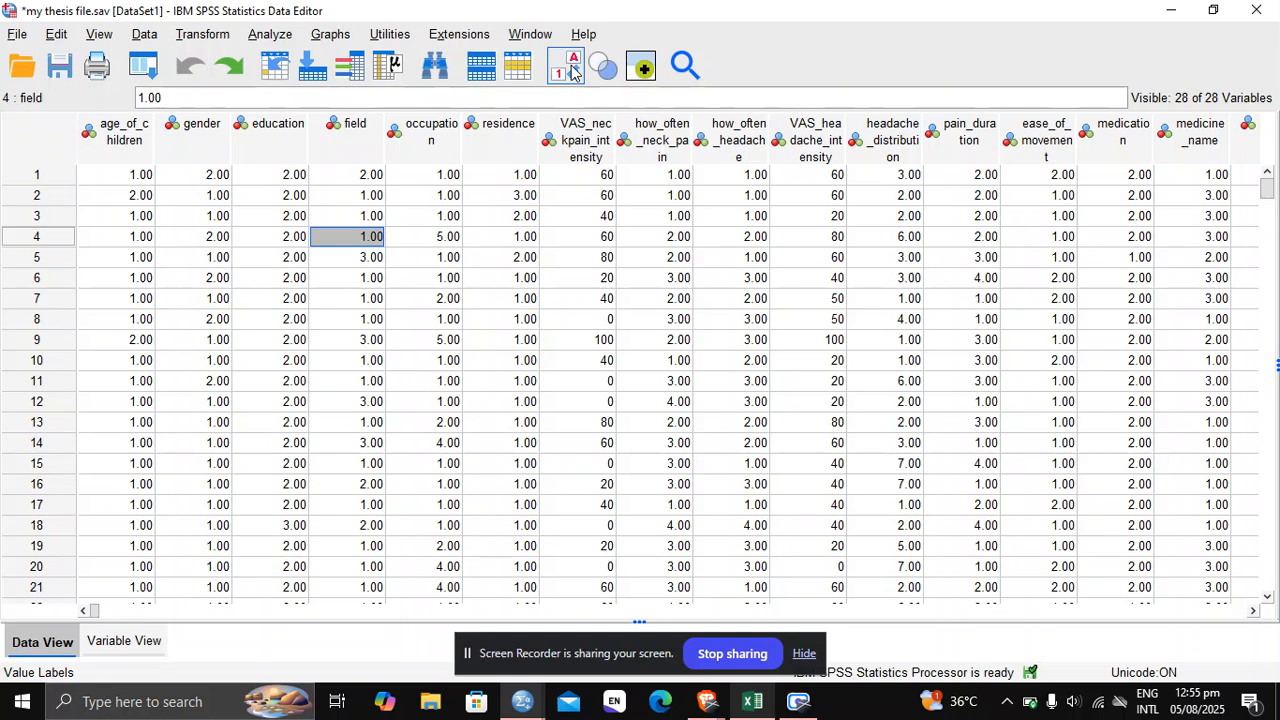
pyautogui.click(570, 66)
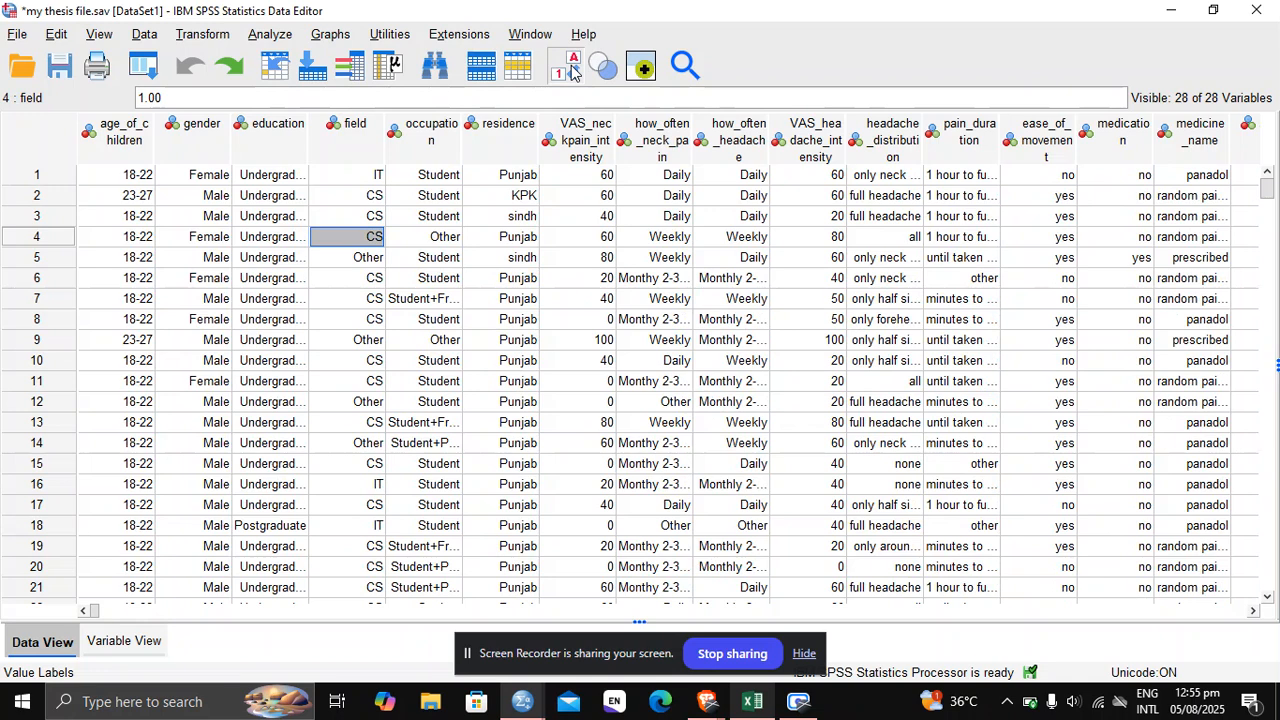
# - Review the commands available for file handling and for editing the dataset
pyautogui.click(20, 36)
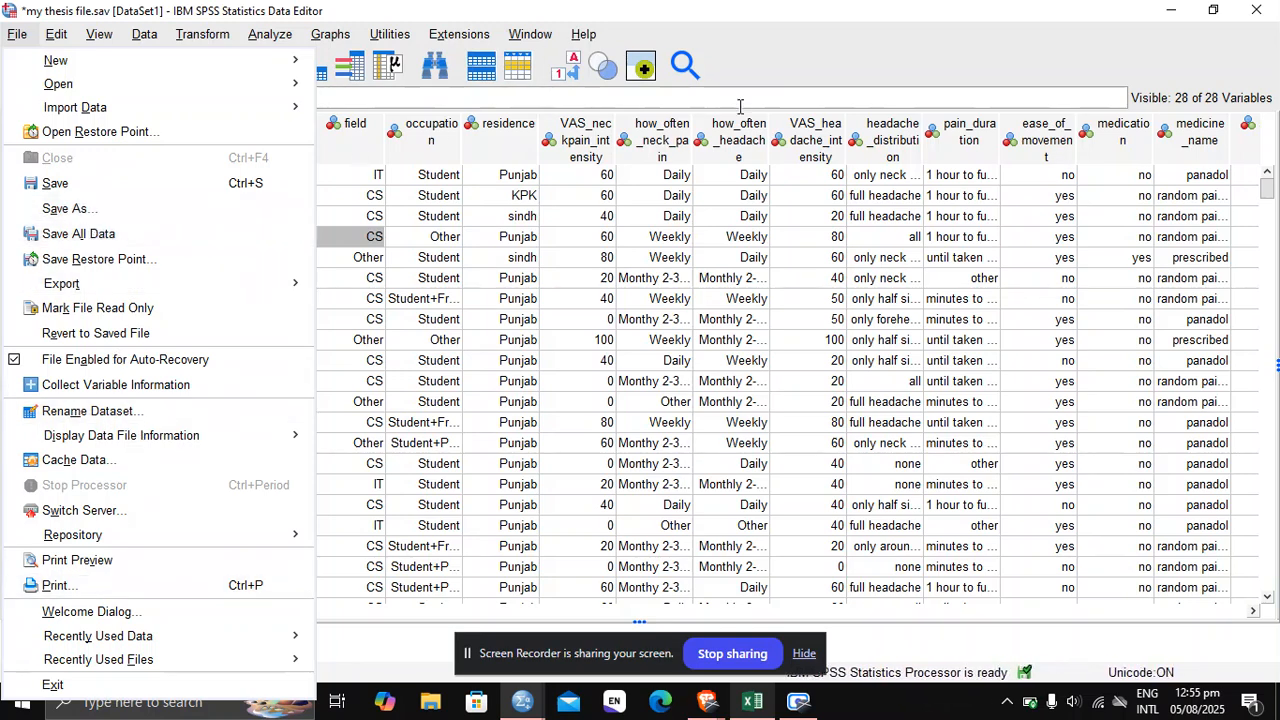
pyautogui.click(825, 35)
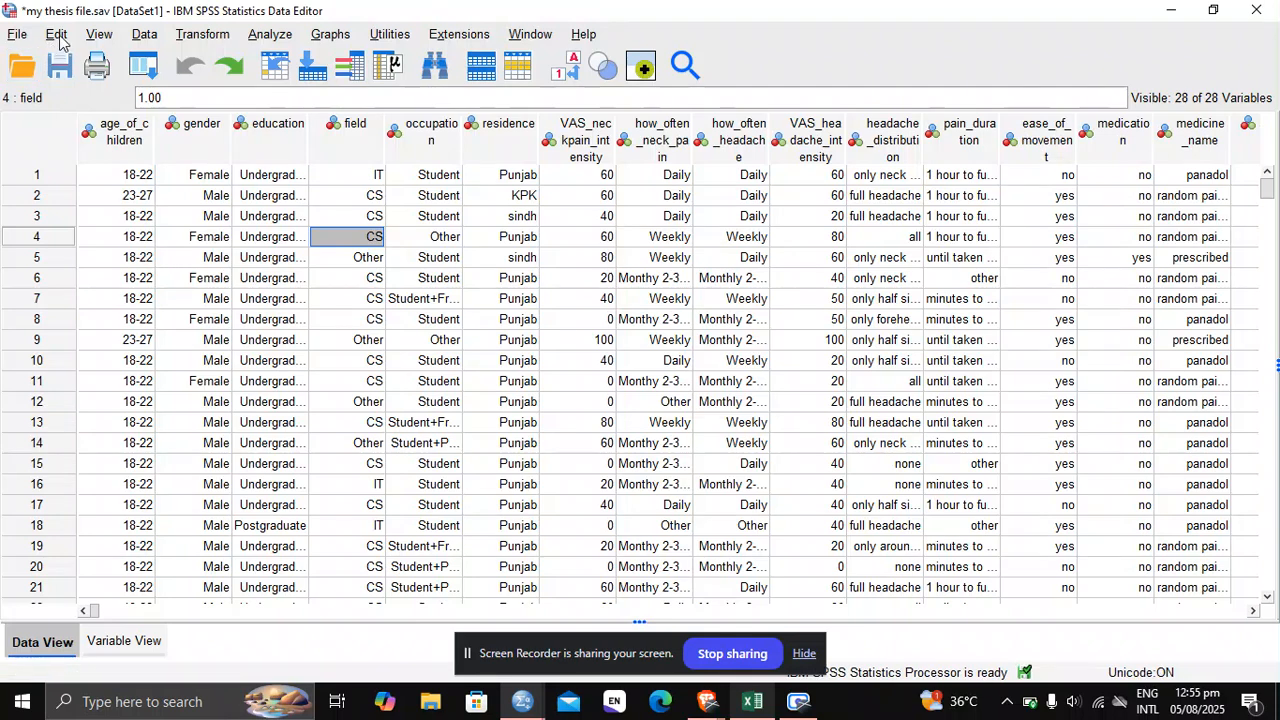
pyautogui.click(55, 38)
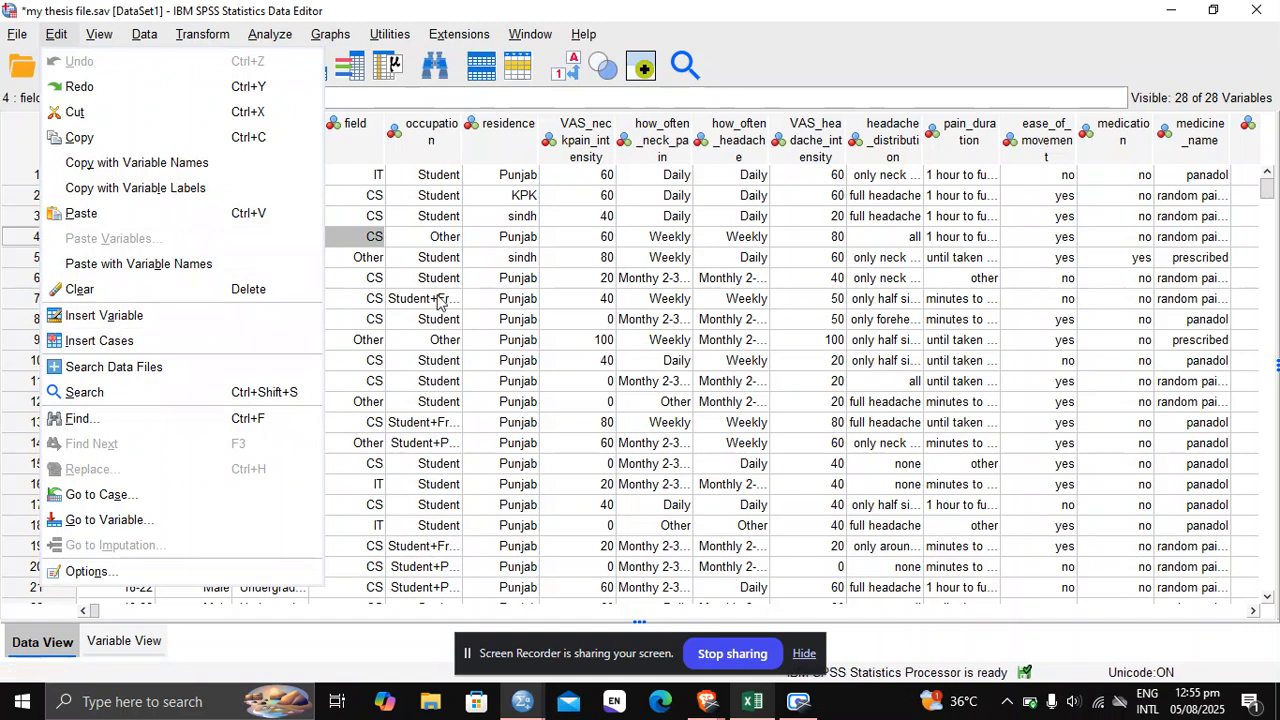
pyautogui.click(475, 298)
# - Delete the VAS_neckpain_intensity variable from the variable definitions, and undo the deletion
pyautogui.click(133, 646)
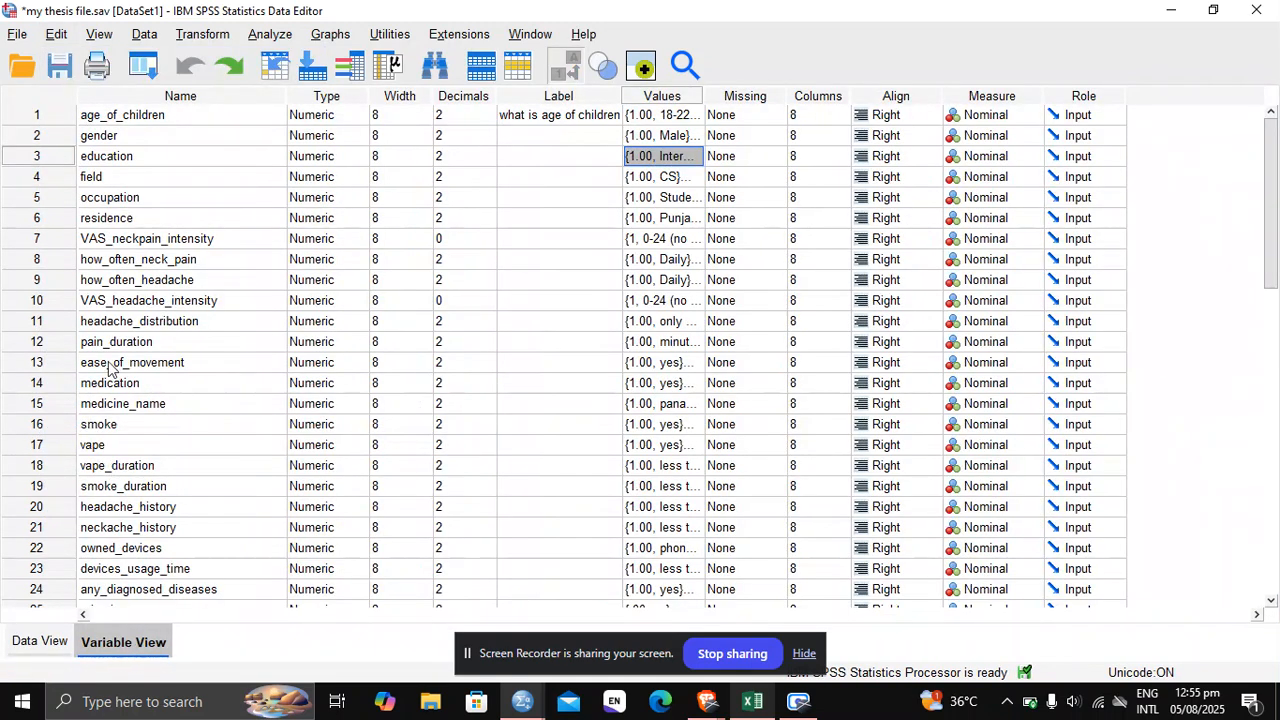
pyautogui.click(96, 240)
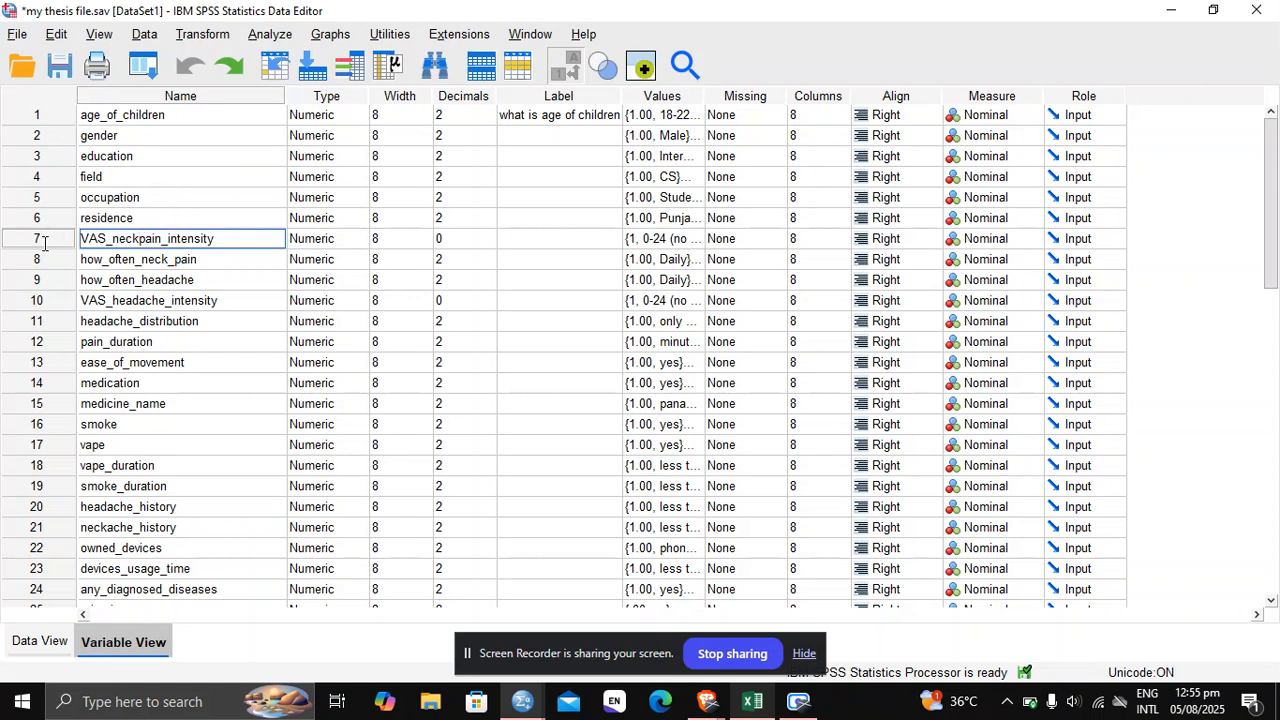
pyautogui.rightClick(141, 240)
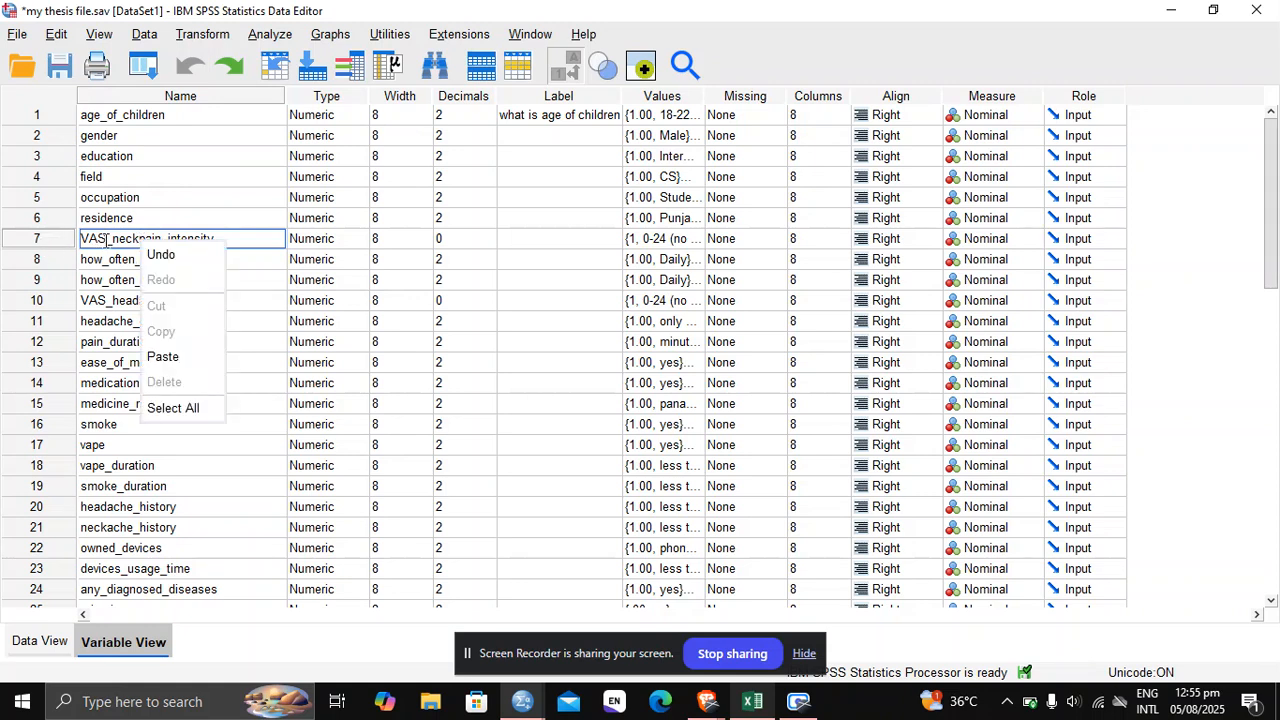
pyautogui.click(38, 246)
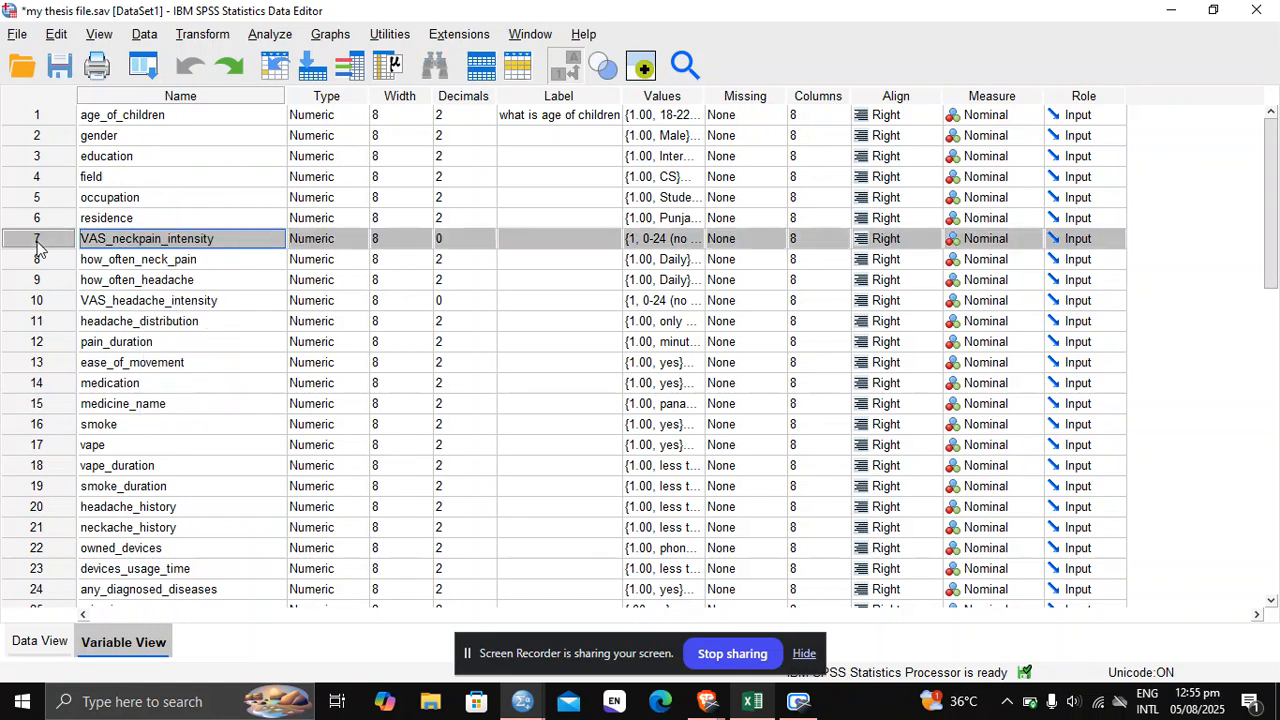
pyautogui.rightClick(38, 246)
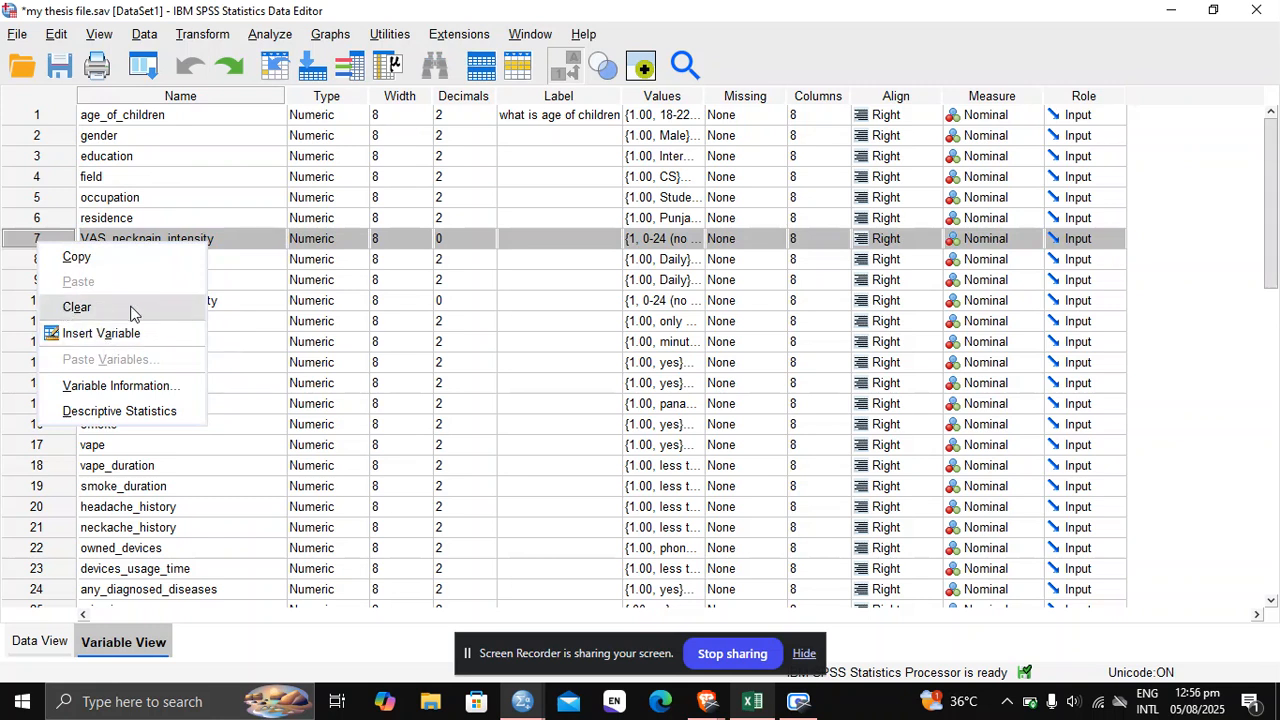
pyautogui.click(78, 307)
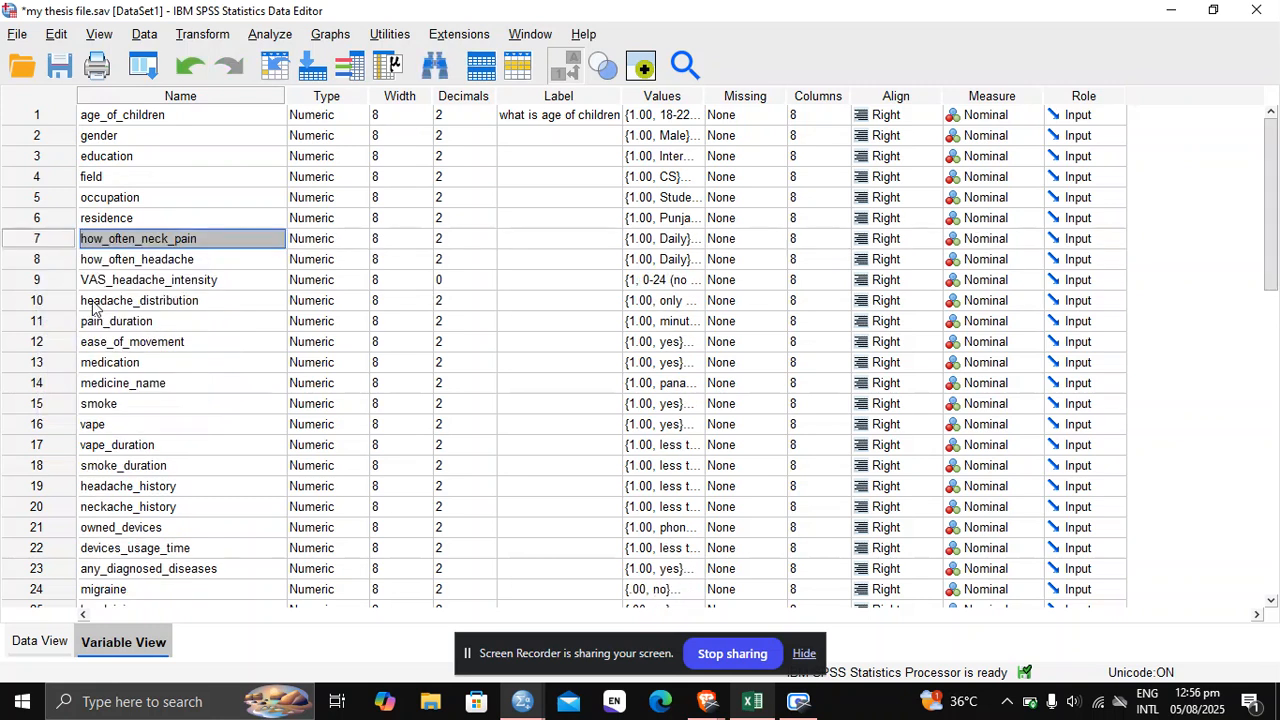
pyautogui.click(190, 67)
# - Insert a new variable above VAS_neckpain_intensity, and undo the insertion
pyautogui.click(41, 236)
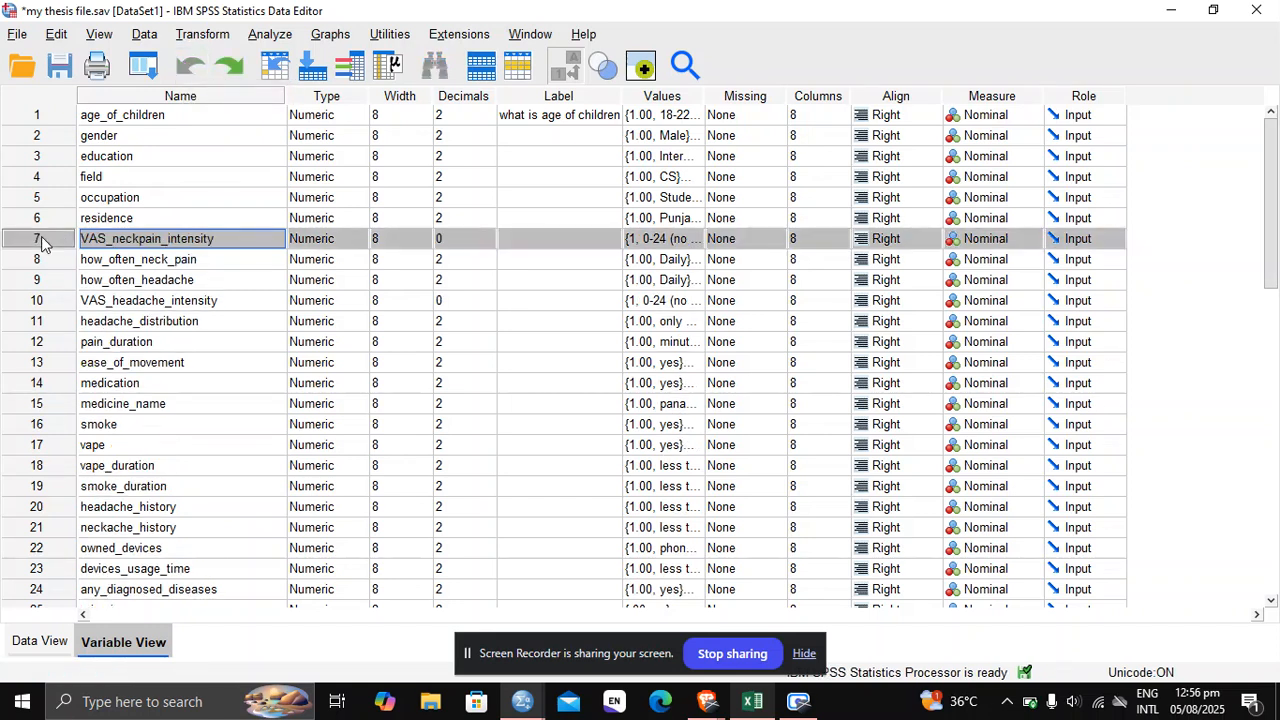
pyautogui.rightClick(41, 236)
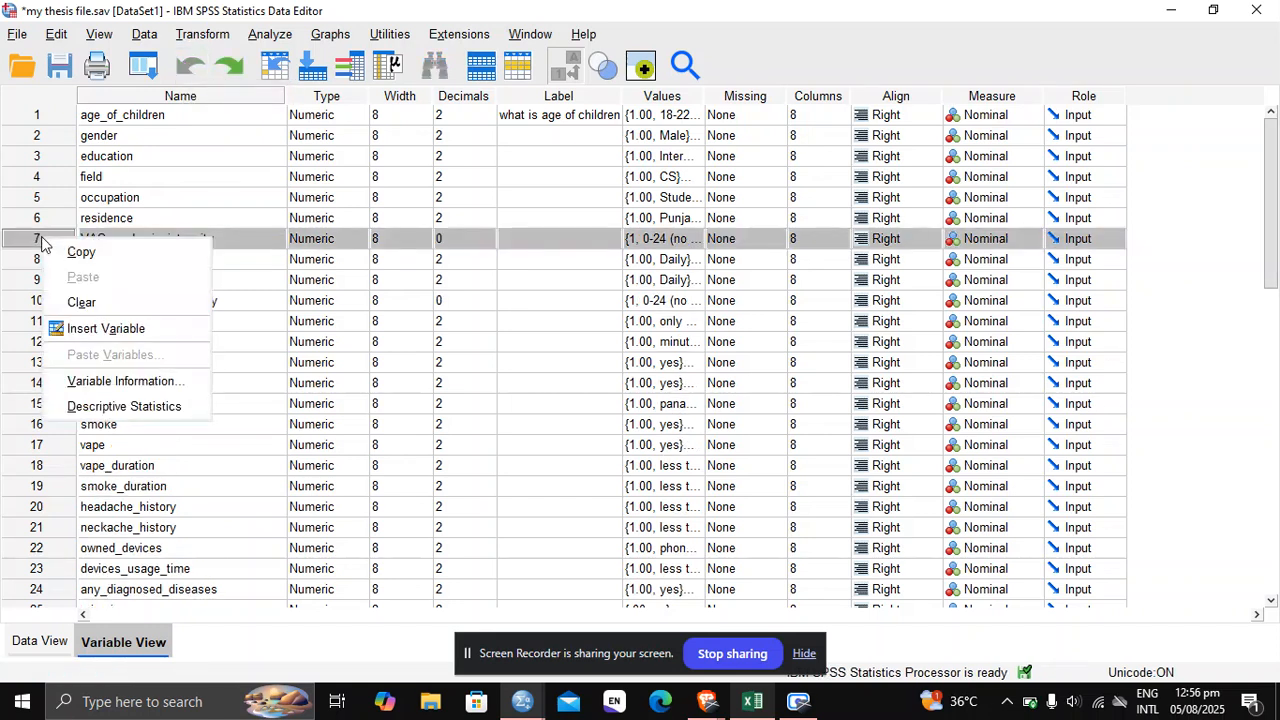
pyautogui.click(106, 334)
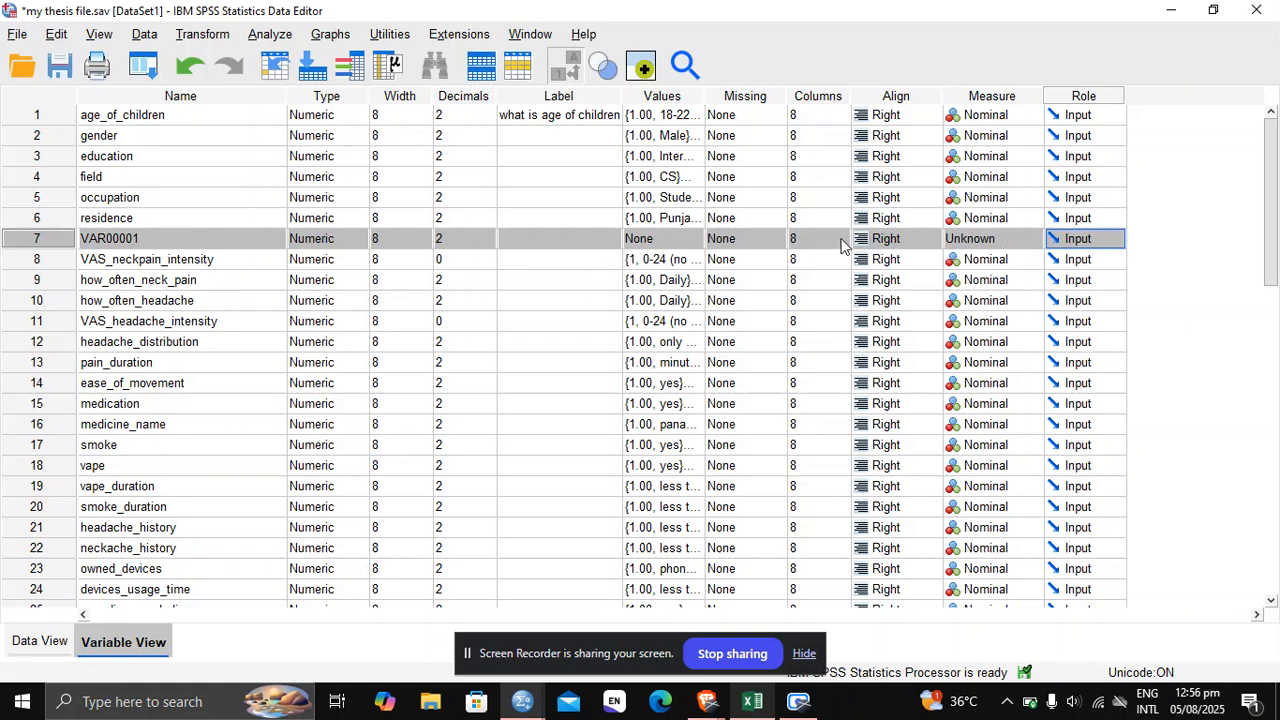
pyautogui.click(193, 70)
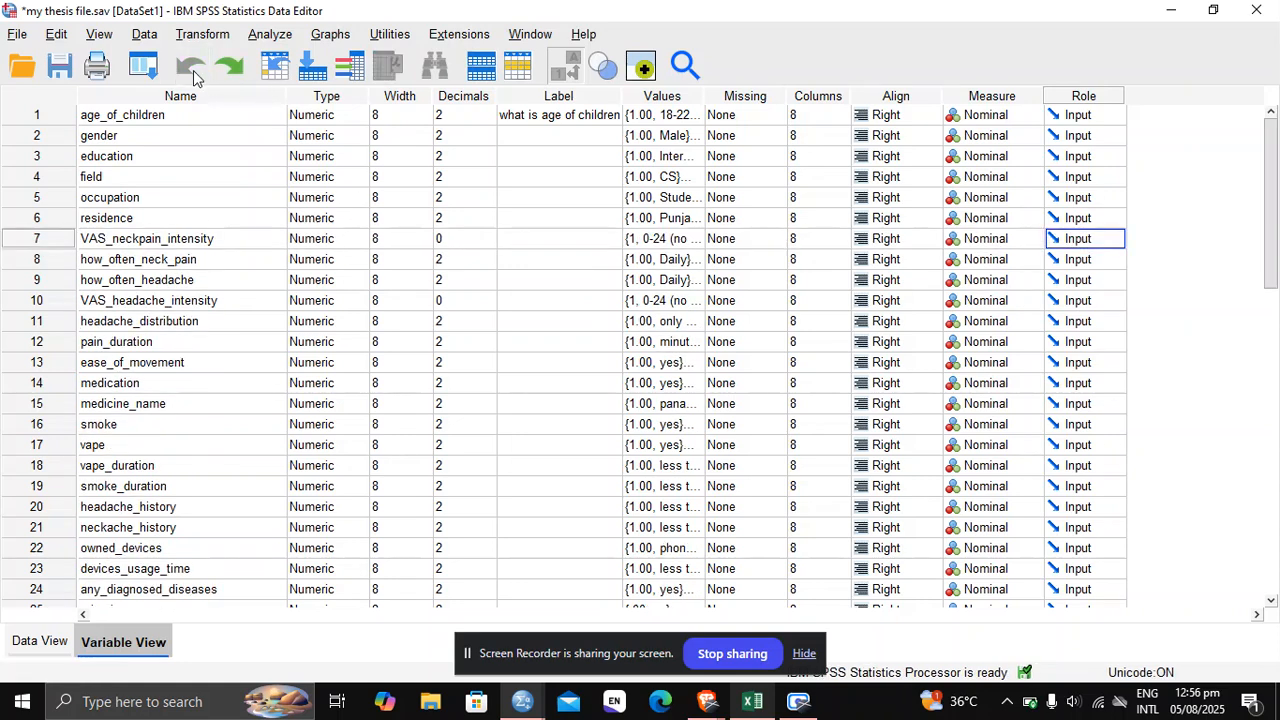
# - Return to the case data and review the commands for display options, data management and variable transformation
pyautogui.click(40, 640)
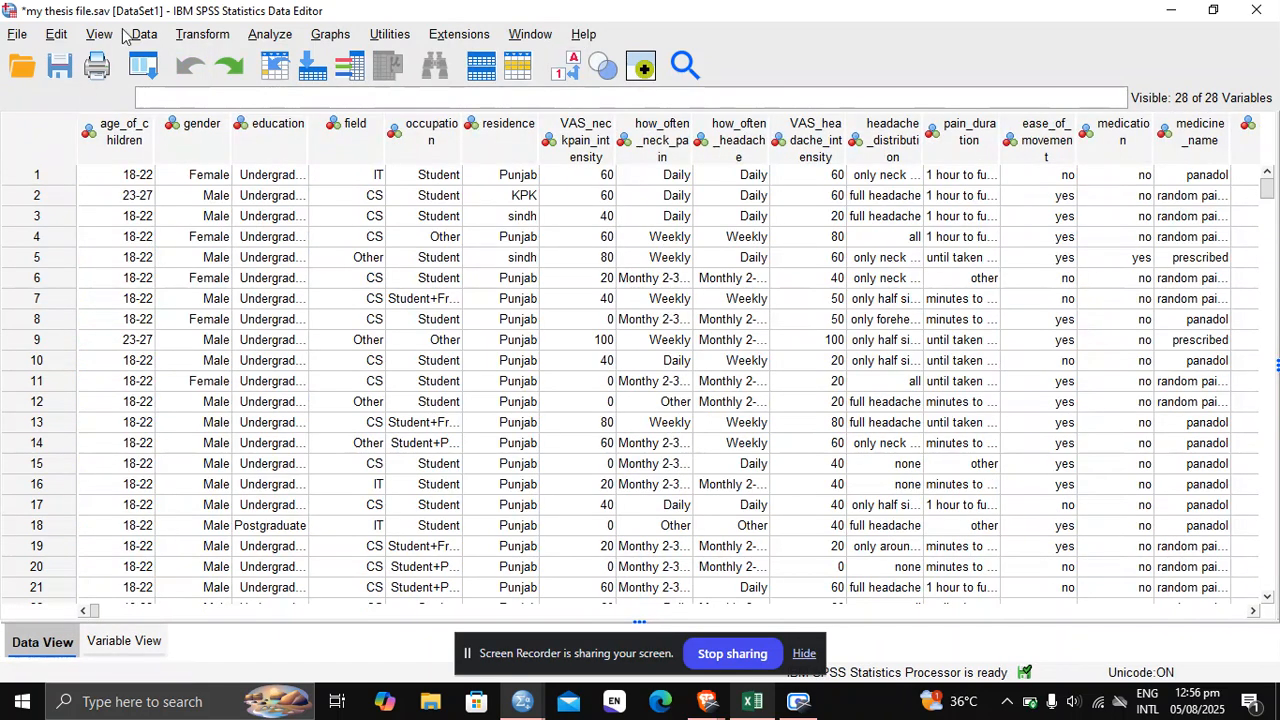
pyautogui.click(98, 35)
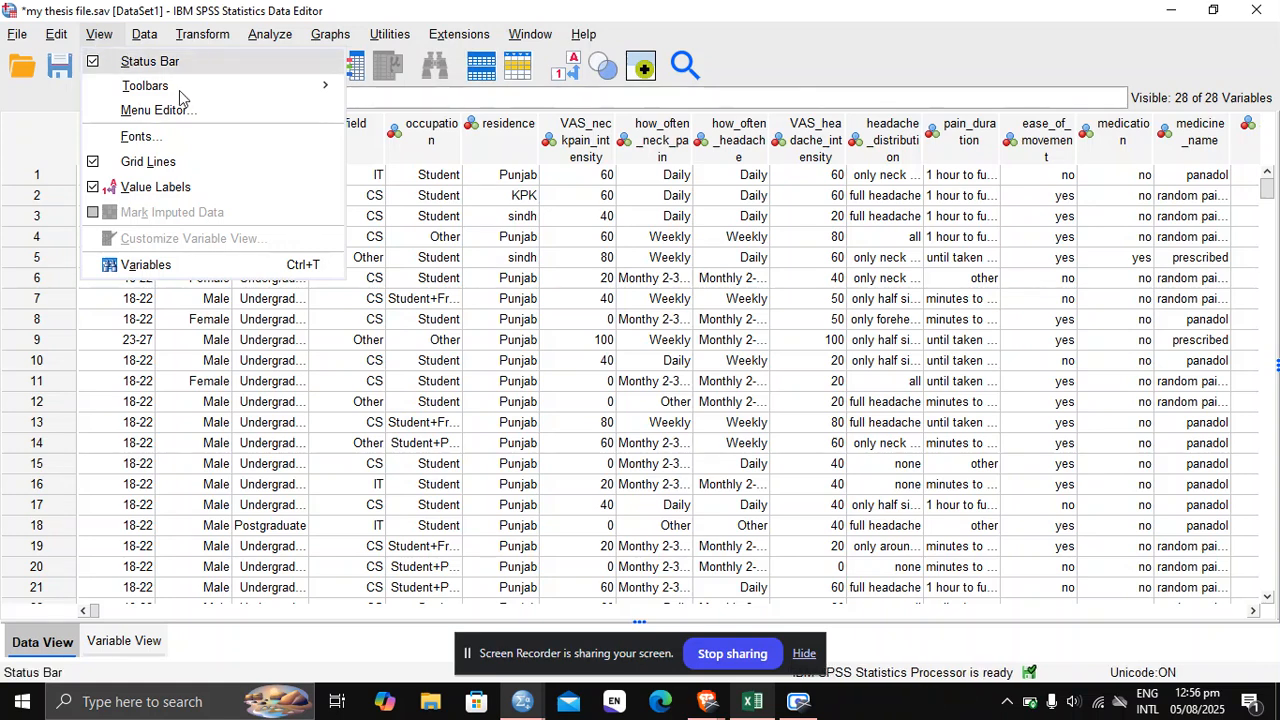
pyautogui.moveTo(177, 90)
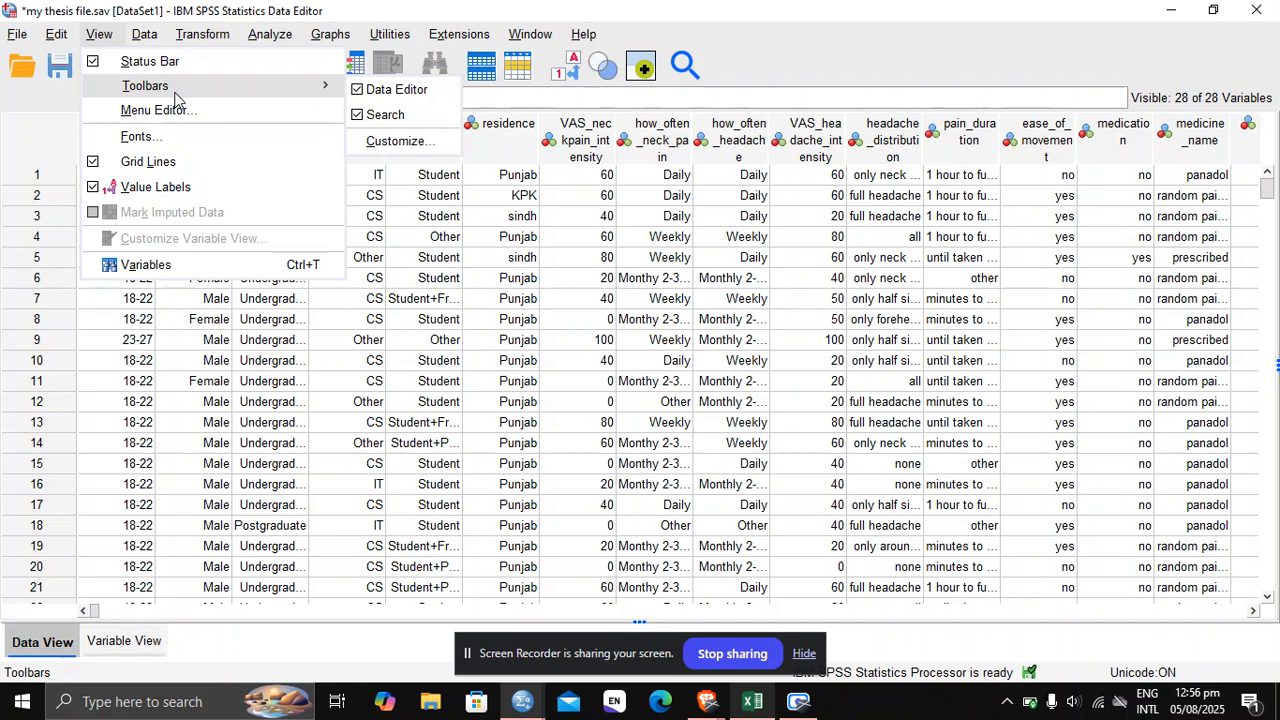
pyautogui.click(30, 113)
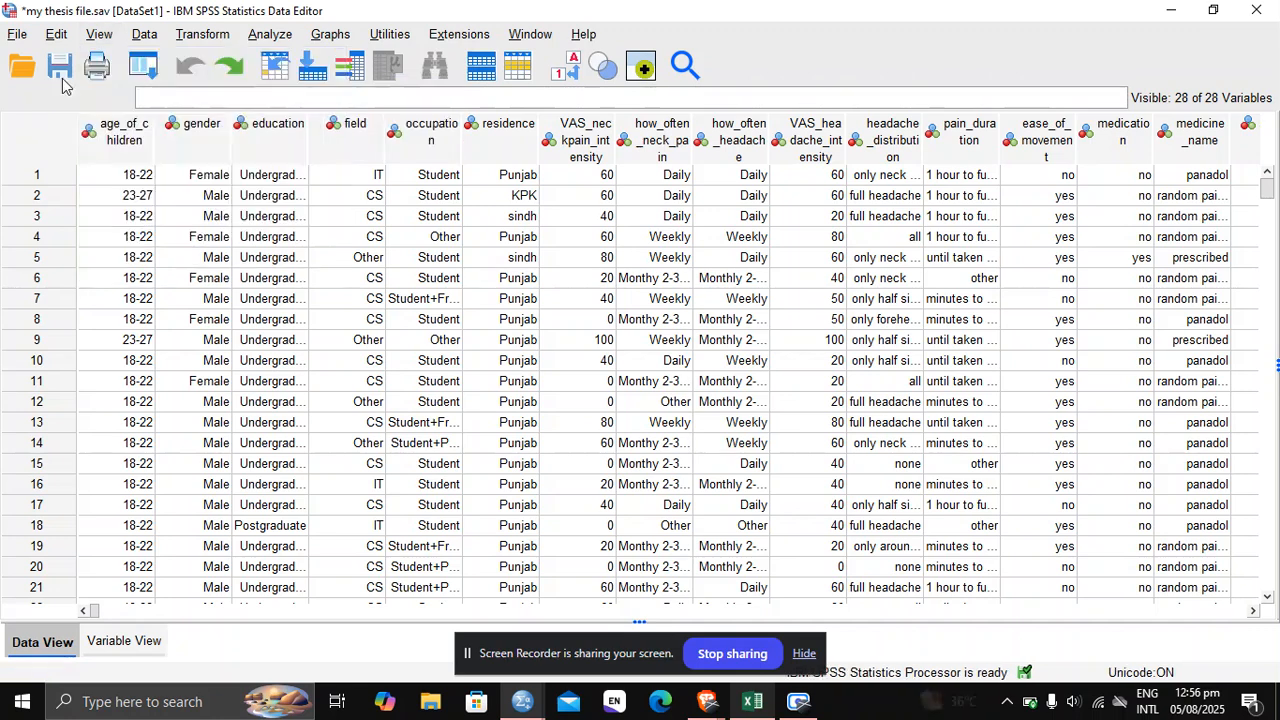
pyautogui.click(146, 36)
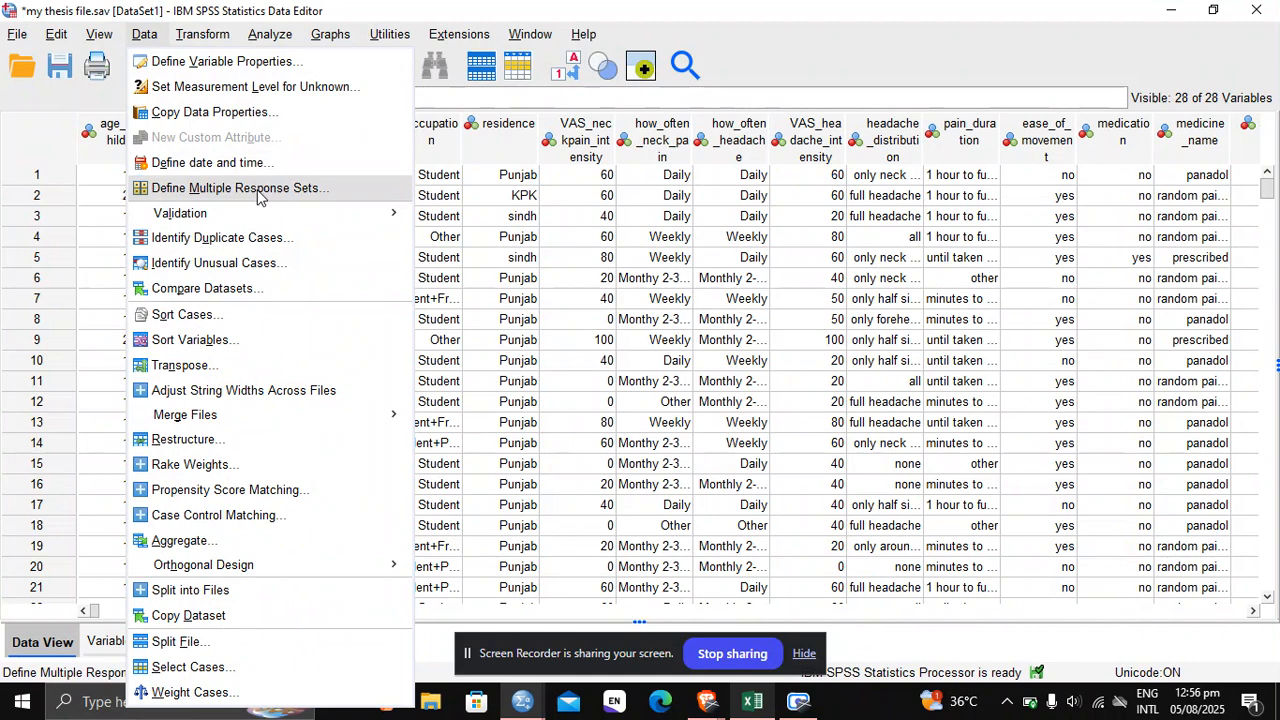
pyautogui.moveTo(254, 221)
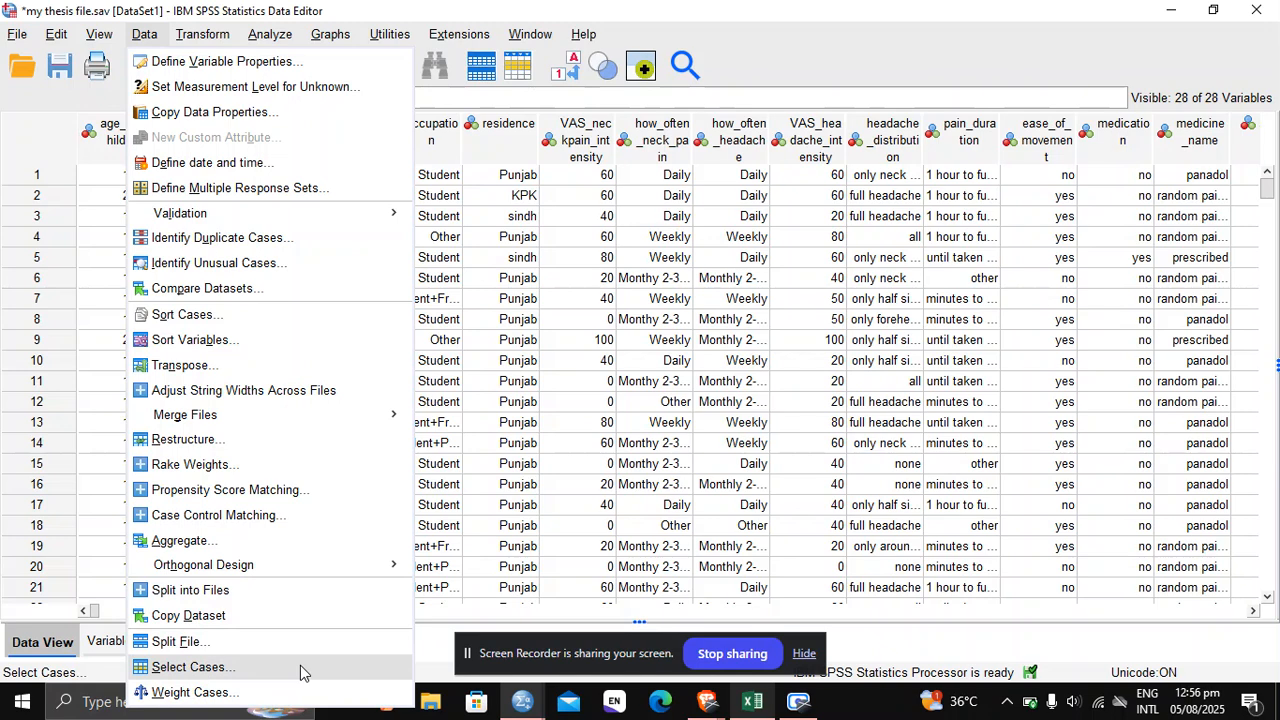
pyautogui.click(210, 38)
pyautogui.click(210, 38)
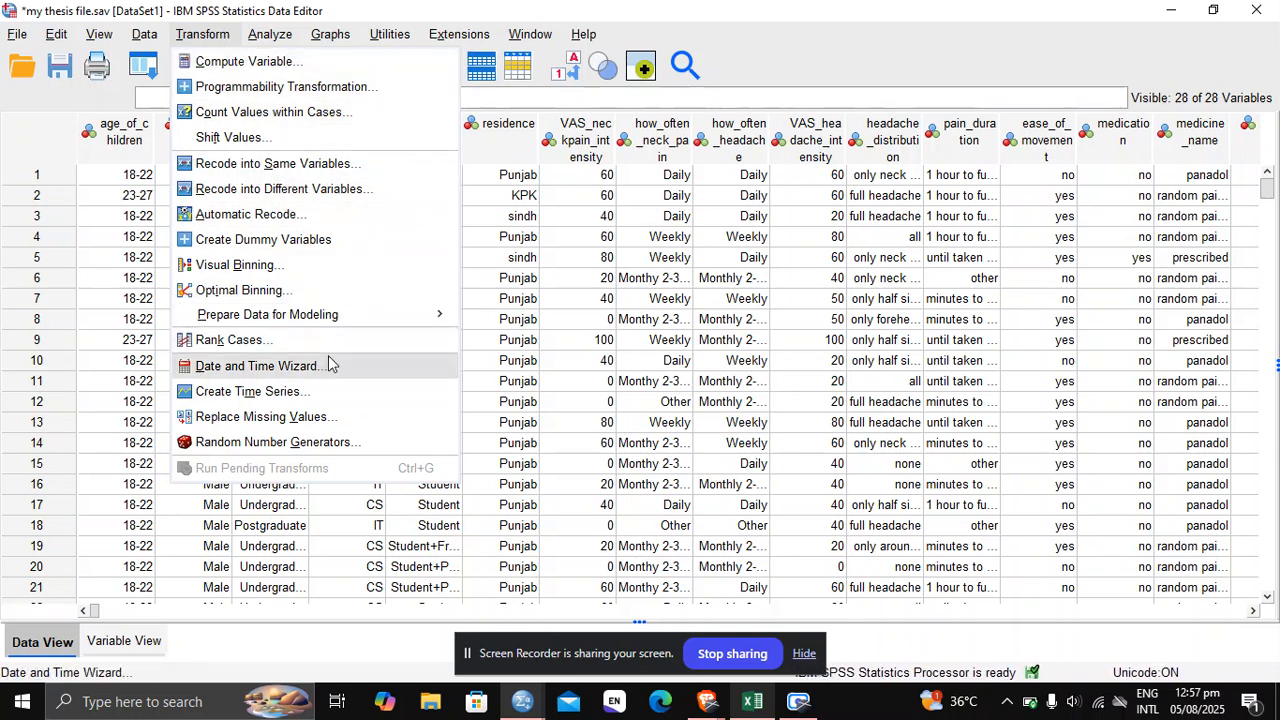
pyautogui.click(47, 108)
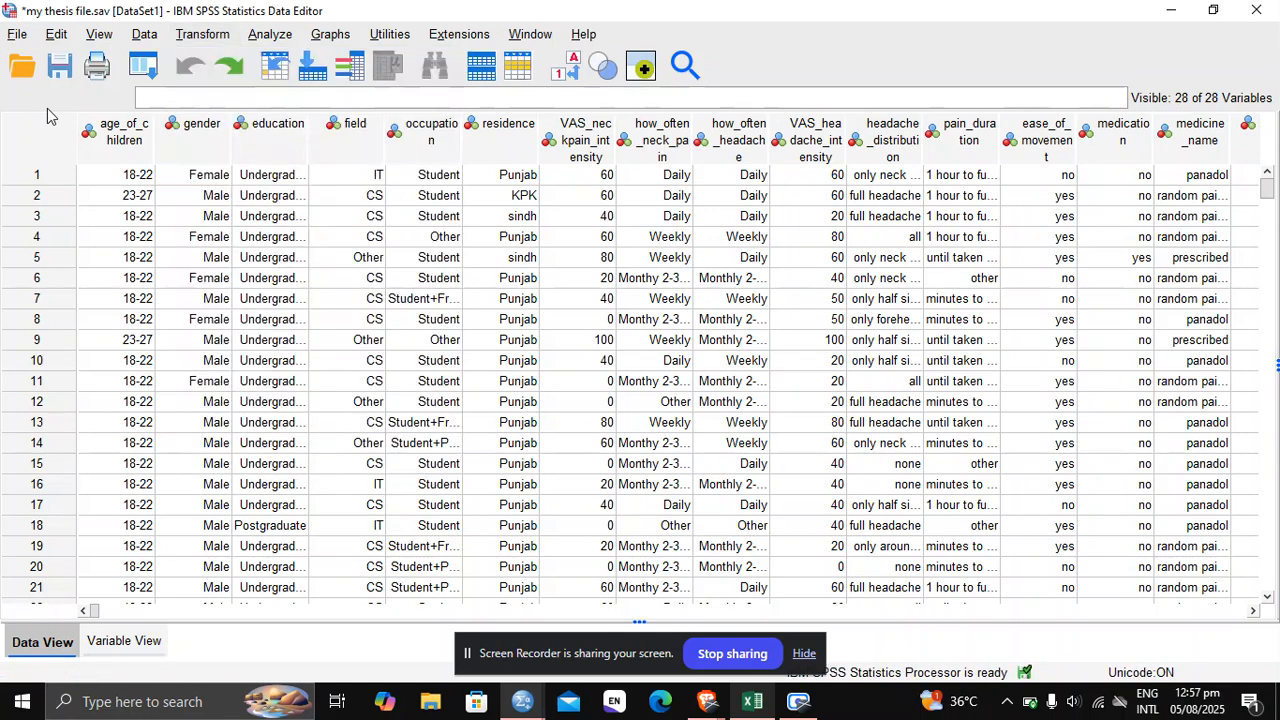
# - Review the power analysis options for means, proportions, correlations and regression among the analysis commands
pyautogui.click(268, 36)
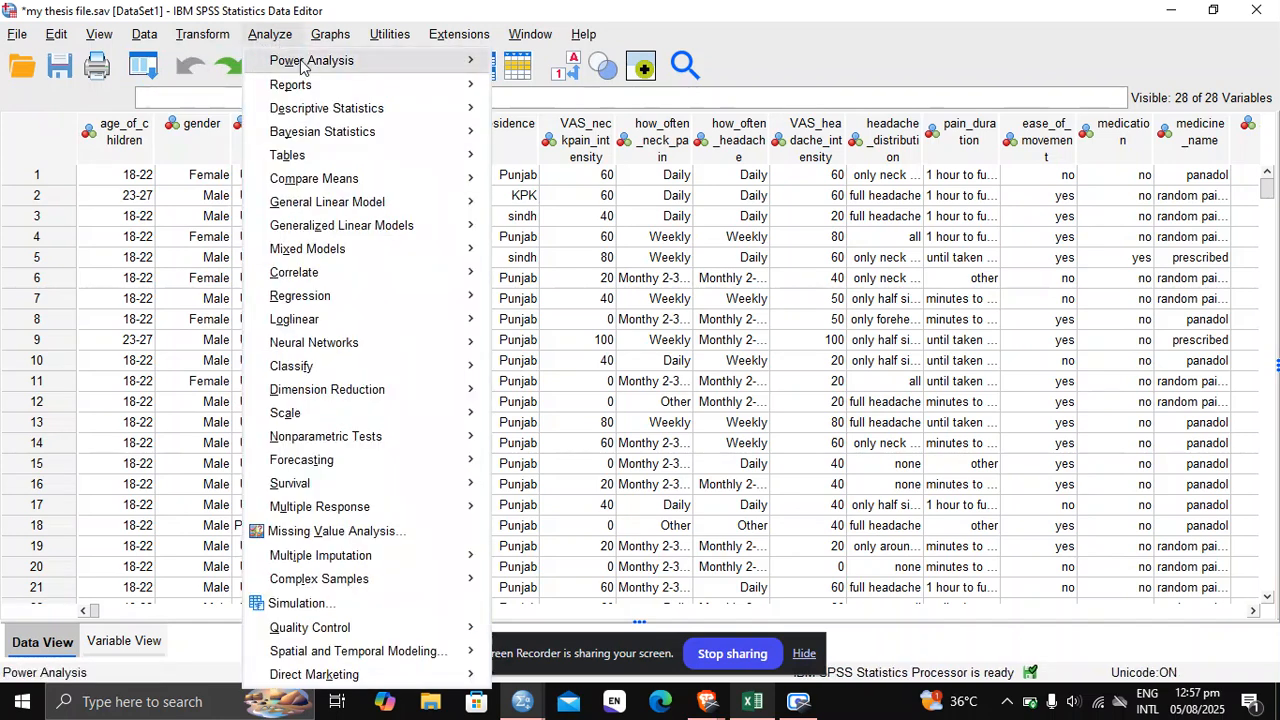
pyautogui.moveTo(303, 66)
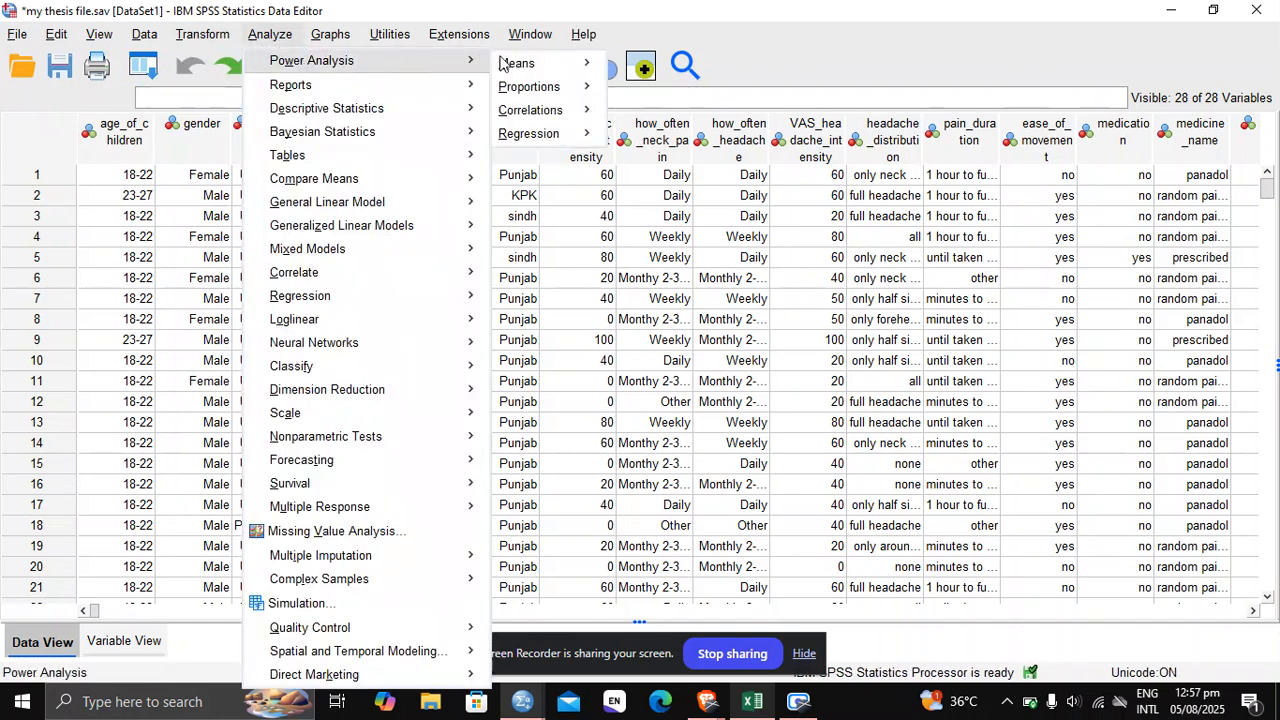
pyautogui.moveTo(523, 68)
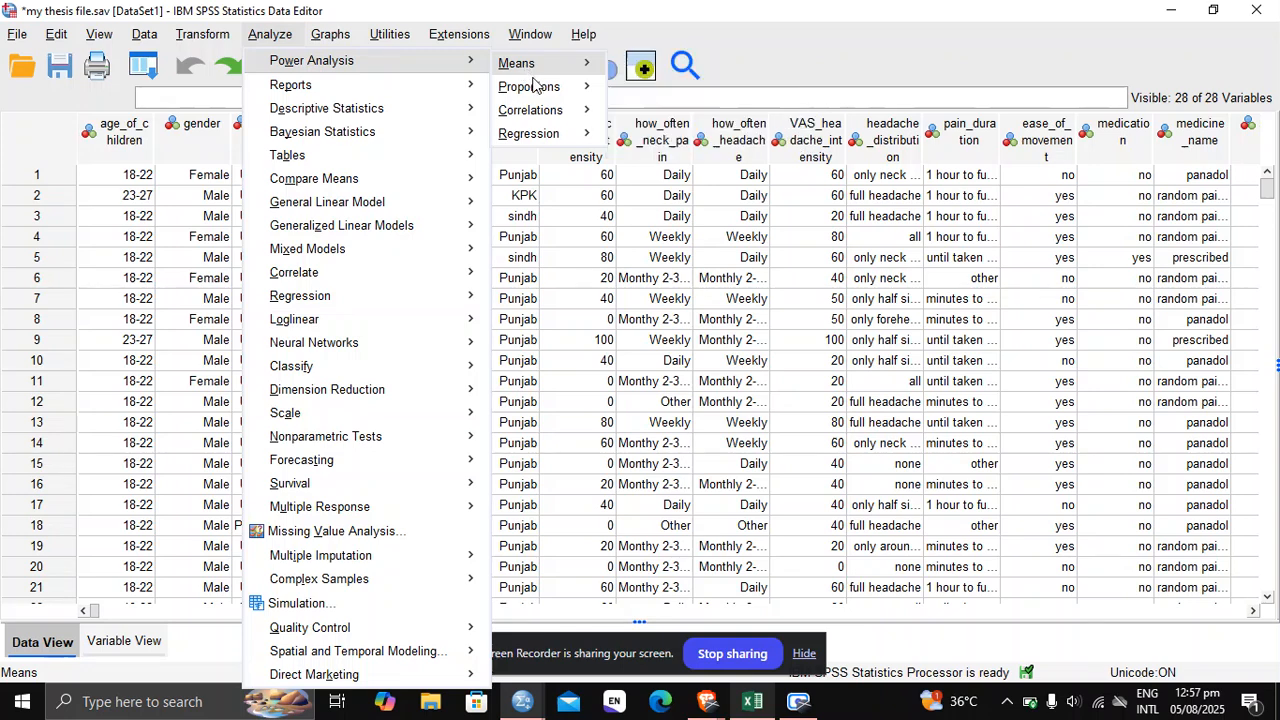
pyautogui.moveTo(540, 95)
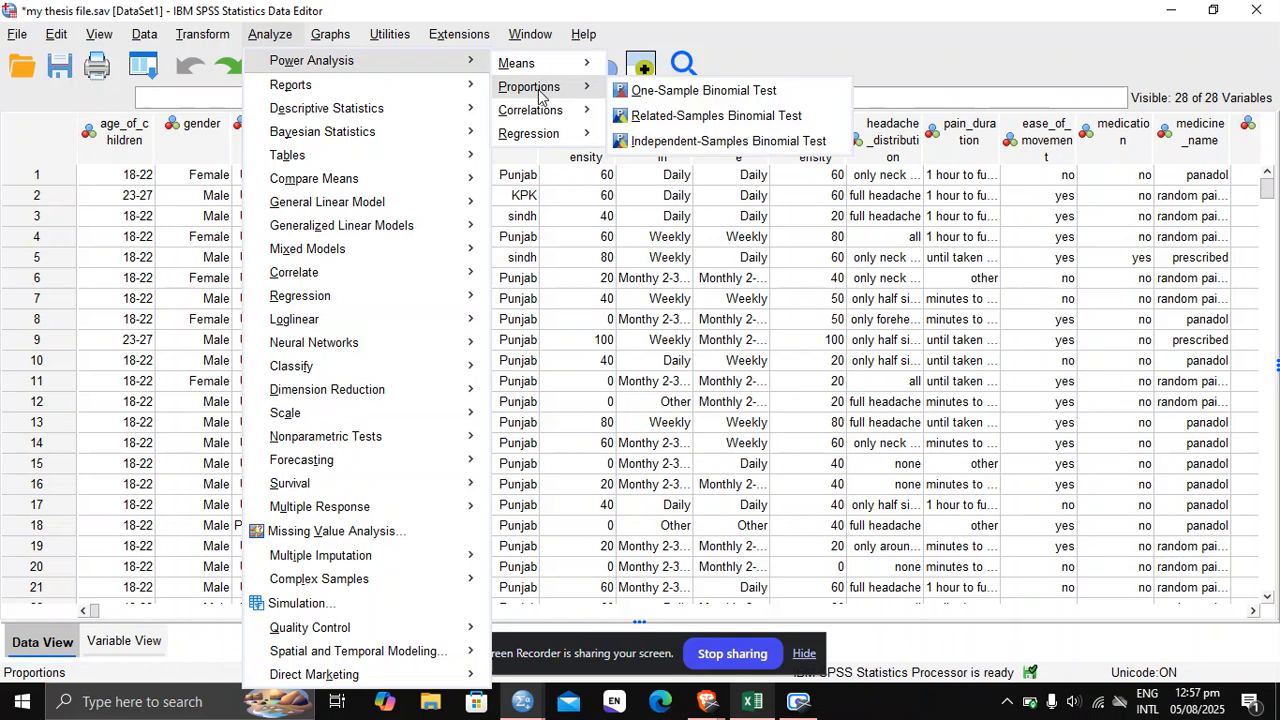
pyautogui.moveTo(548, 118)
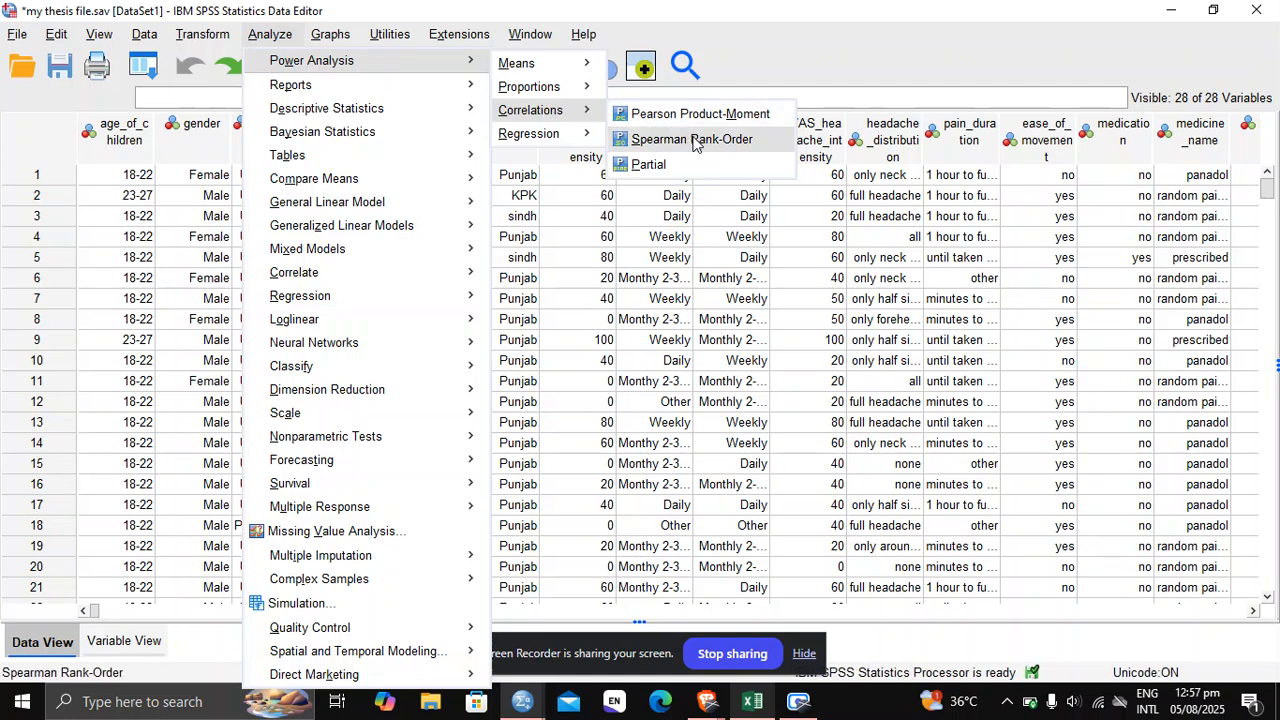
pyautogui.moveTo(560, 140)
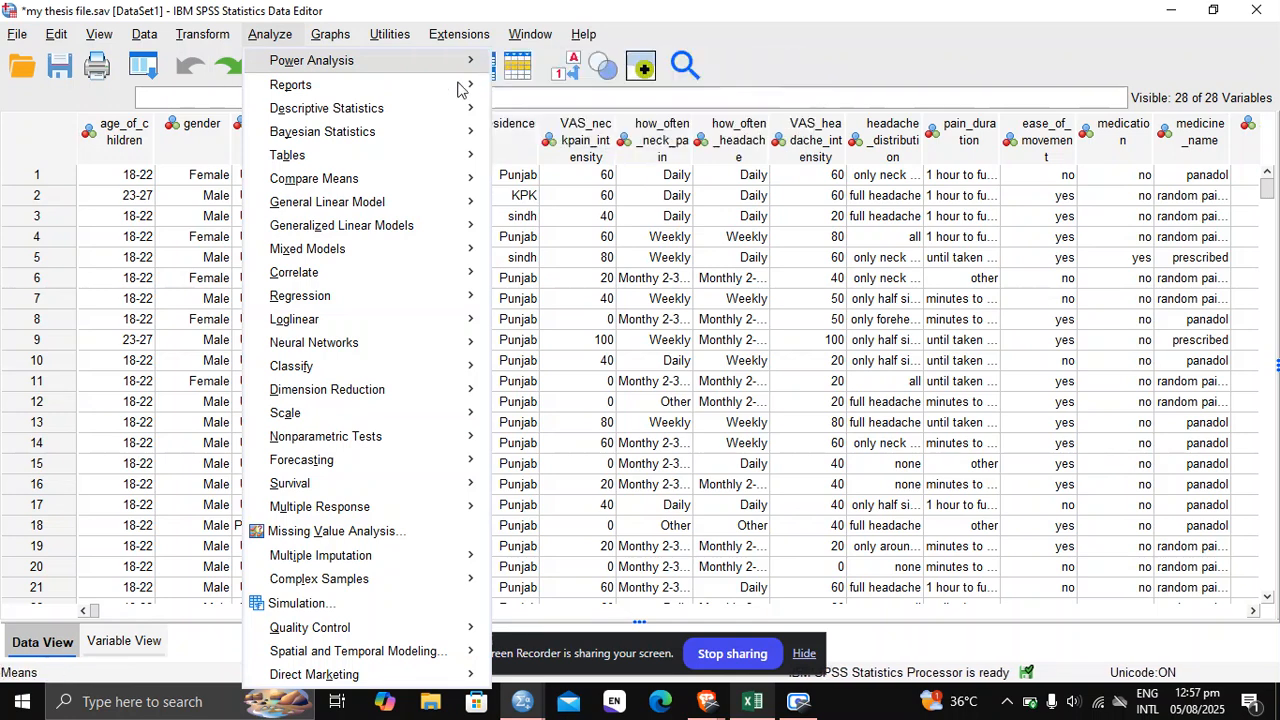
# - Start a Frequencies analysis under descriptive statistics and add all variables, from the age of children through NDI, for analysis
pyautogui.moveTo(396, 97)
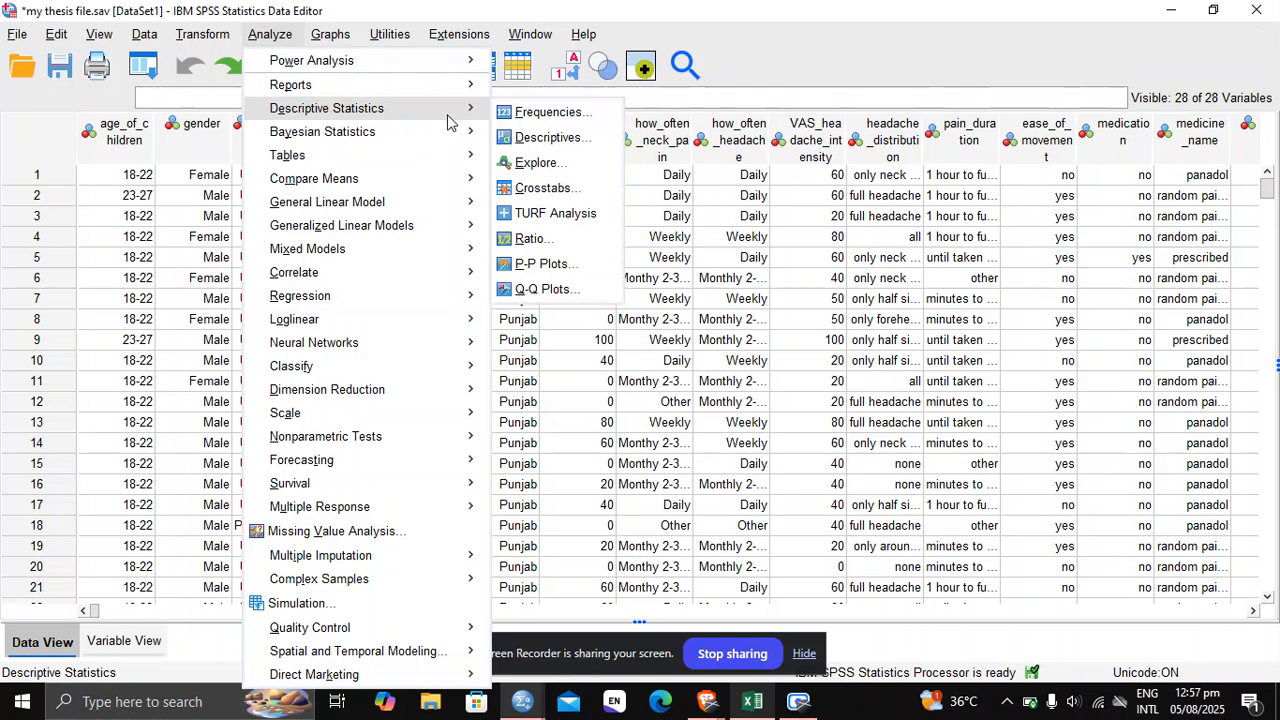
pyautogui.click(540, 113)
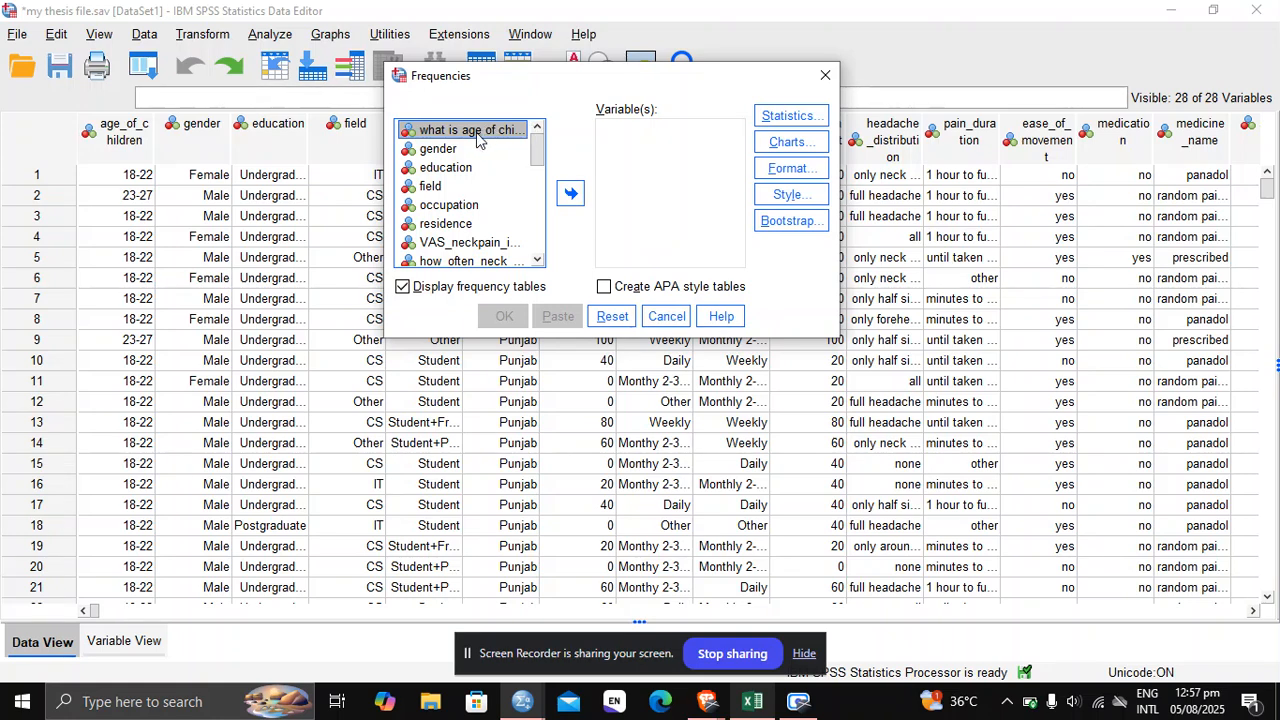
pyautogui.moveTo(535, 152)
pyautogui.mouseDown()
pyautogui.moveTo(540, 302)
pyautogui.moveTo(537, 150)
pyautogui.mouseUp()
pyautogui.click(543, 224)
pyautogui.click(543, 224)
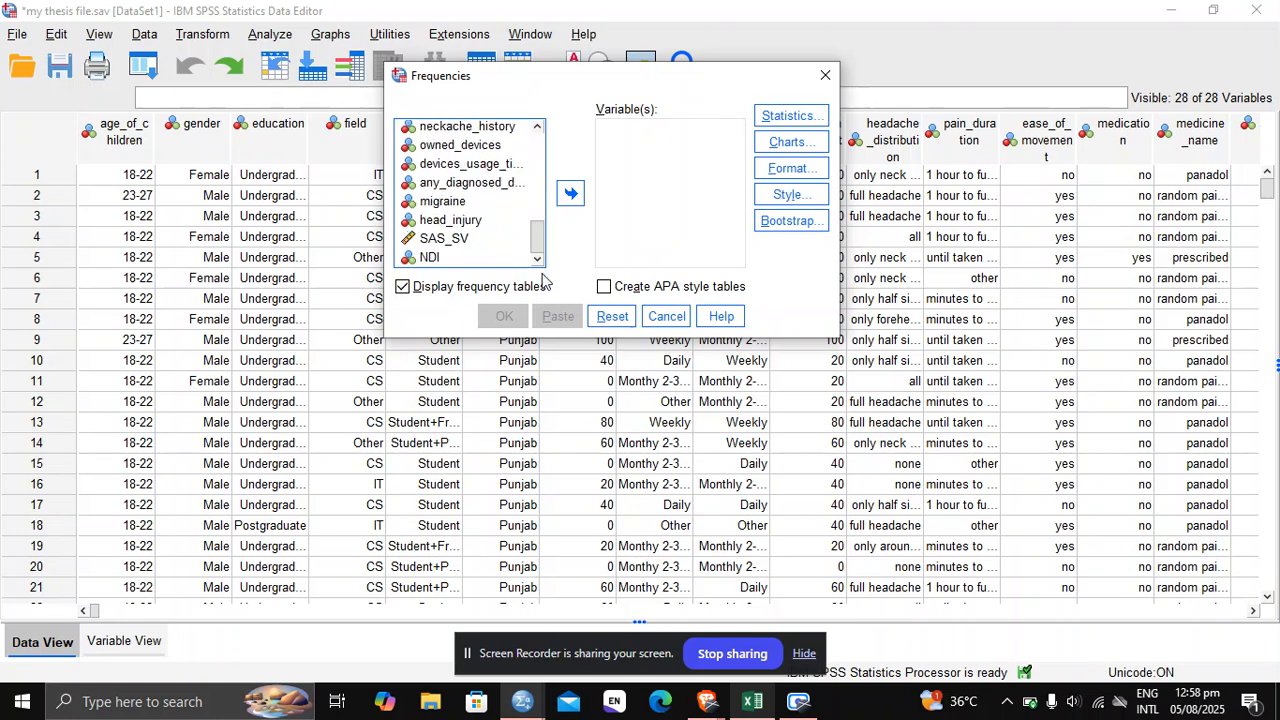
pyautogui.keyDown('shift'); pyautogui.click(427, 259); pyautogui.keyUp('shift')
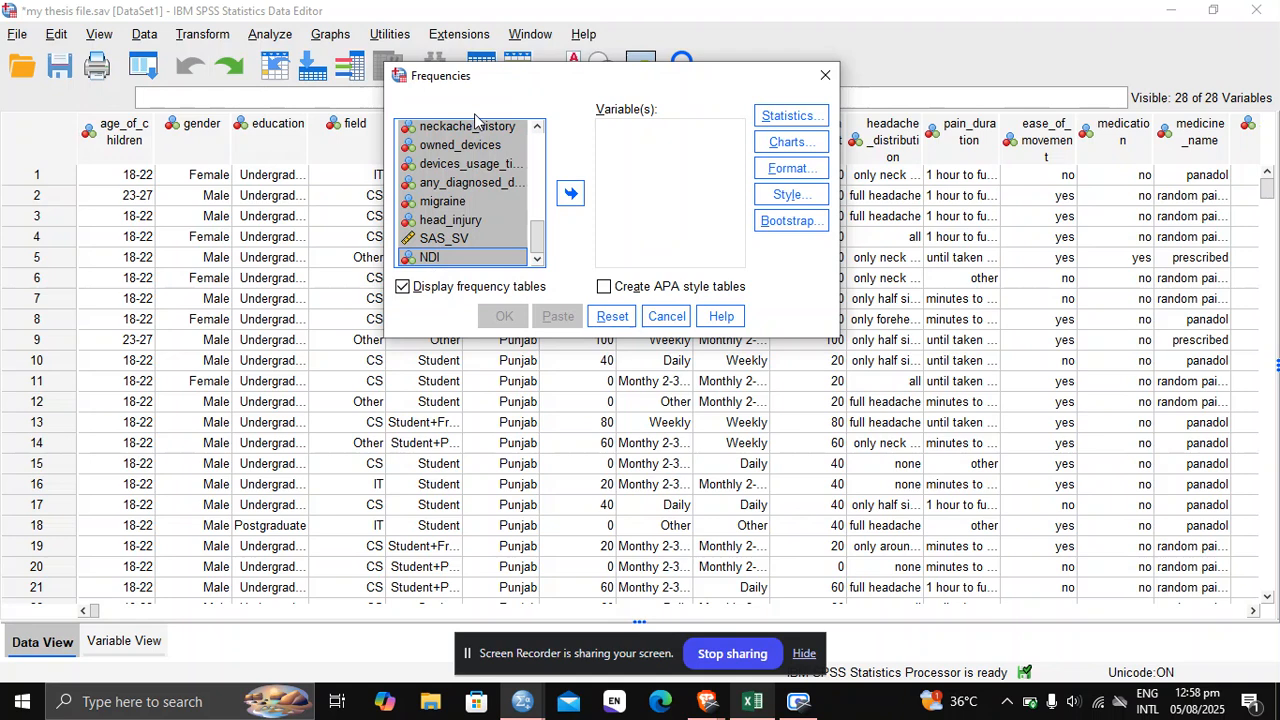
pyautogui.click(570, 193)
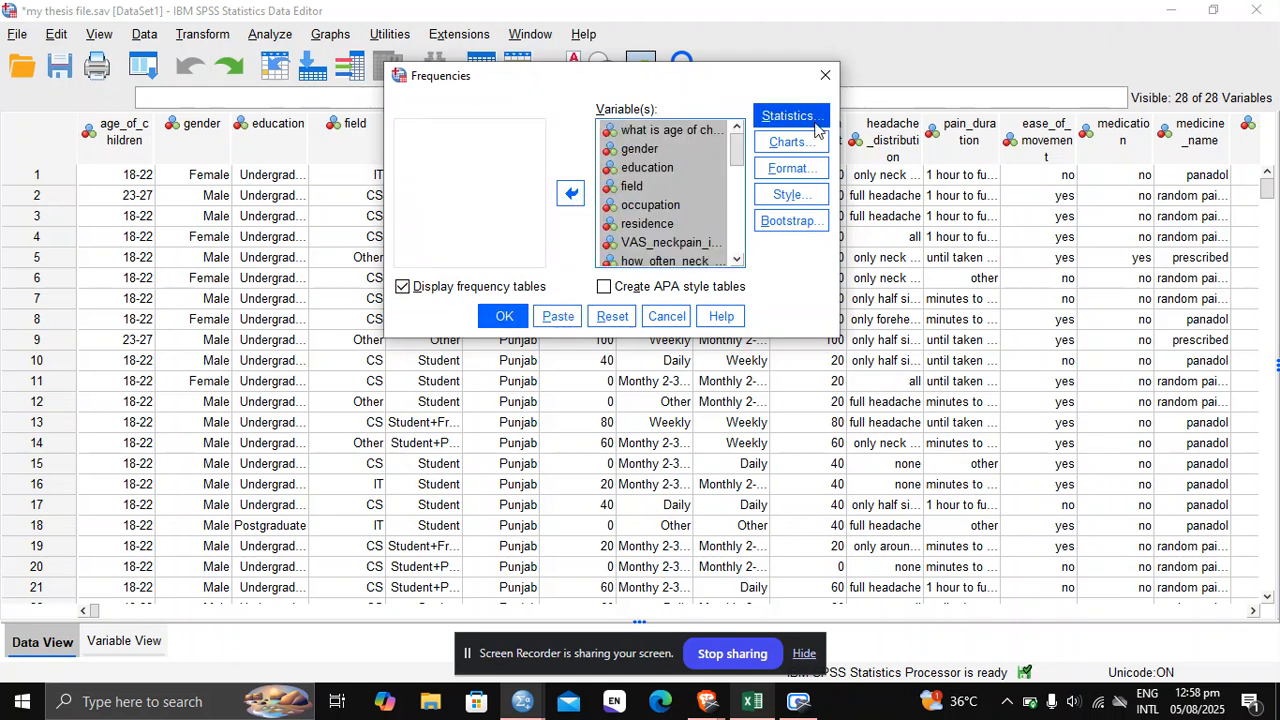
# - Choose histograms with a normal curve for the Frequencies charts, trying the bar and pie chart options, and run the analysis
pyautogui.click(790, 143)
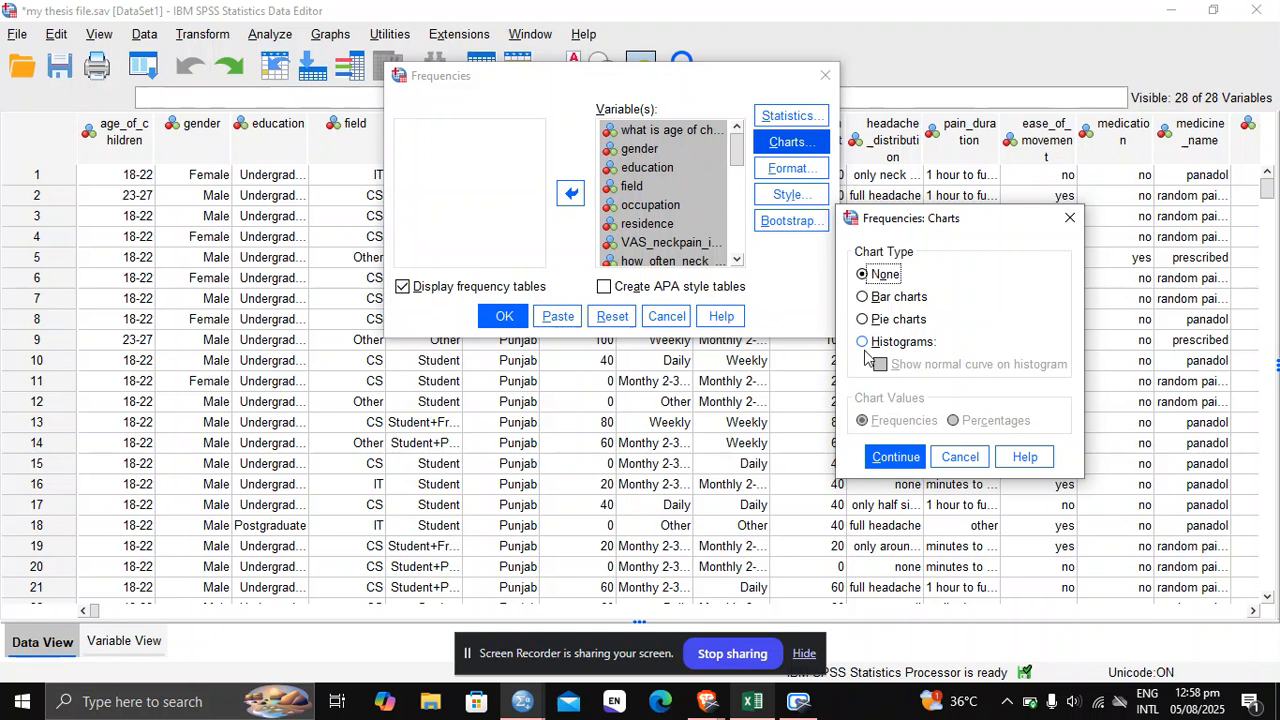
pyautogui.click(864, 342)
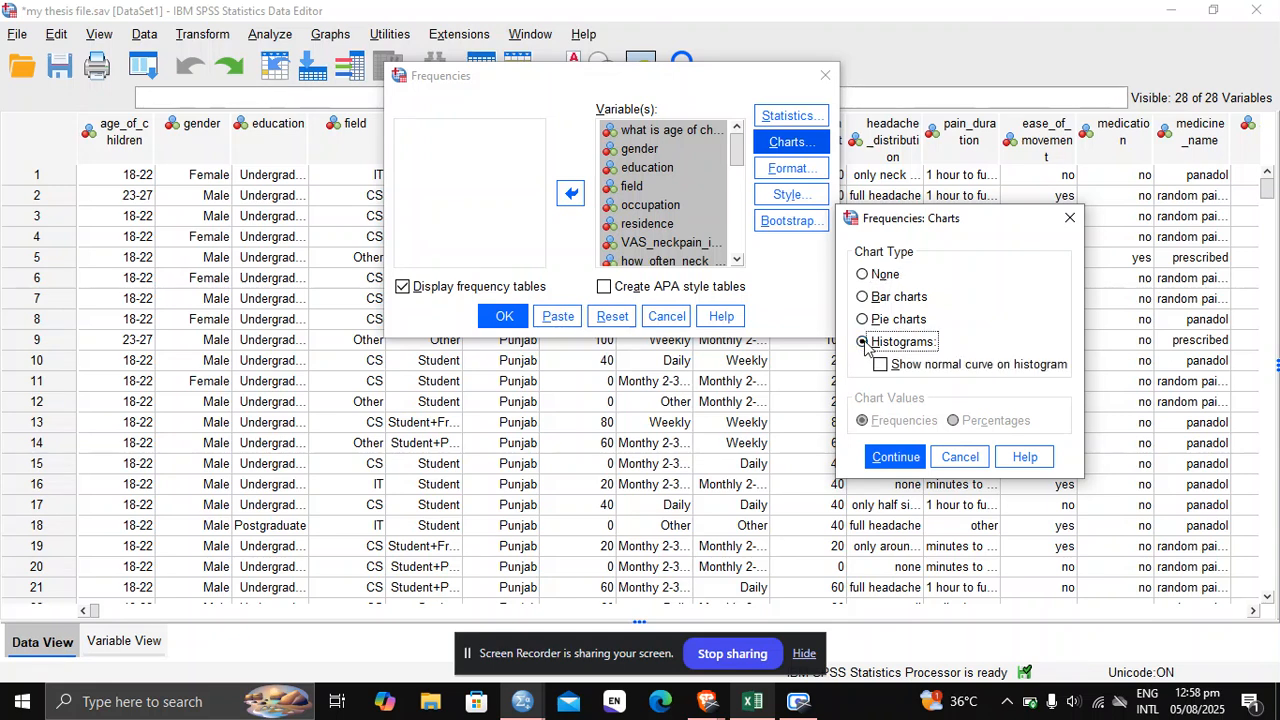
pyautogui.click(881, 366)
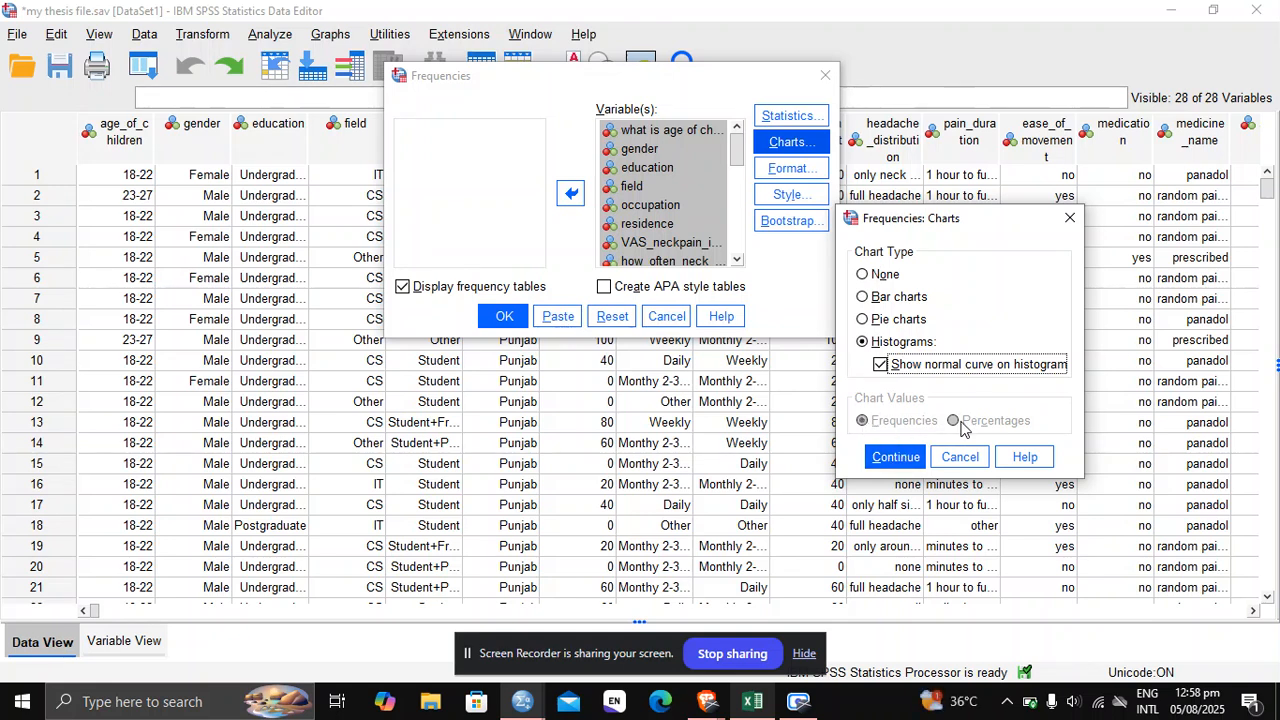
pyautogui.click(862, 297)
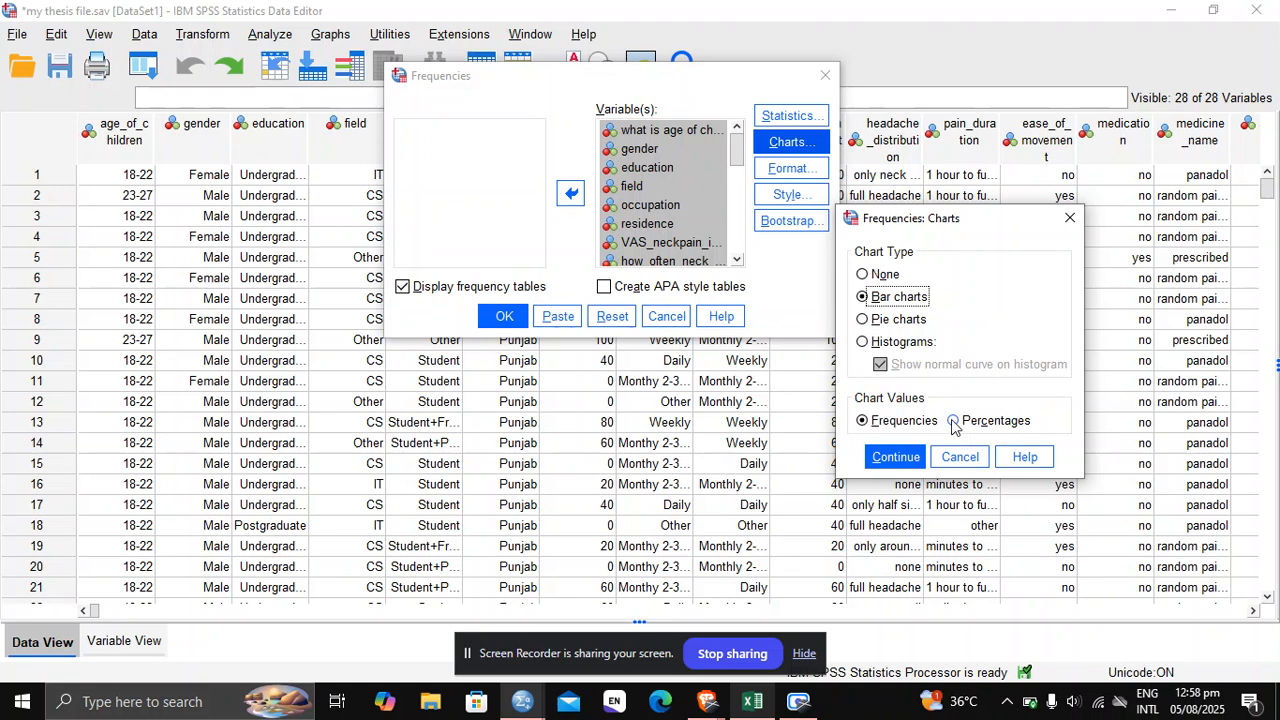
pyautogui.click(866, 319)
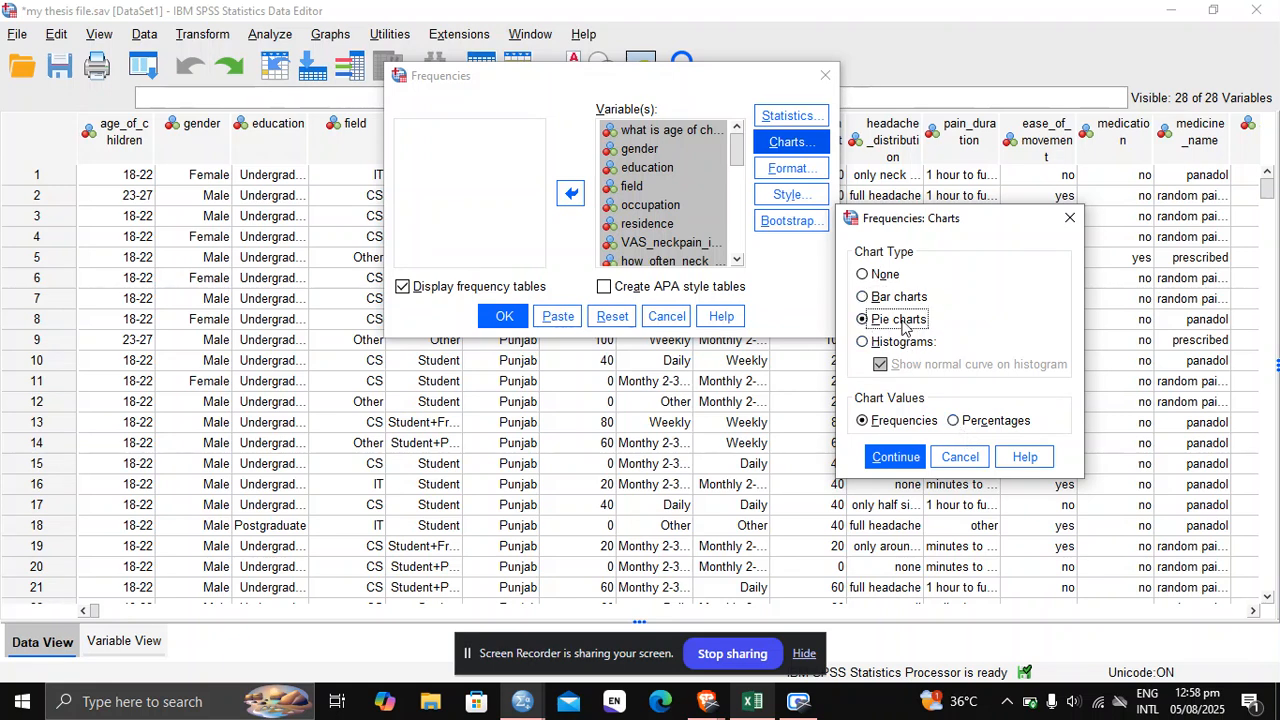
pyautogui.click(860, 345)
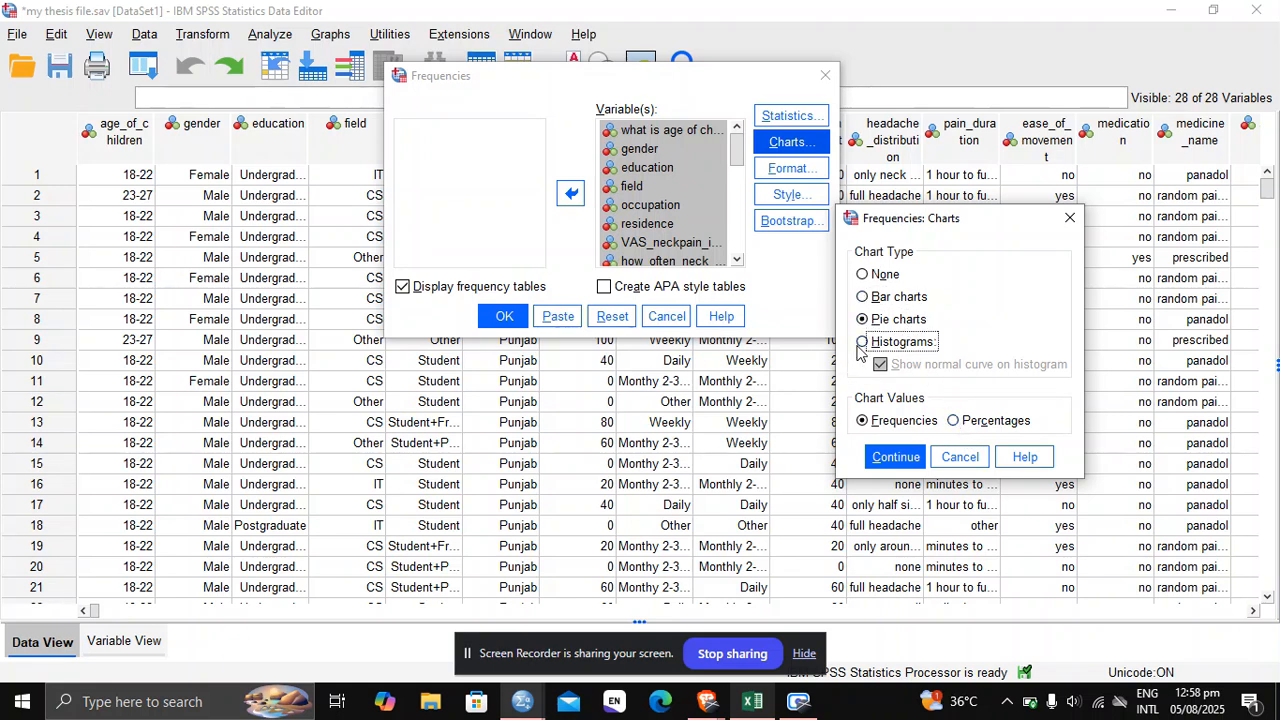
pyautogui.click(893, 458)
pyautogui.click(510, 316)
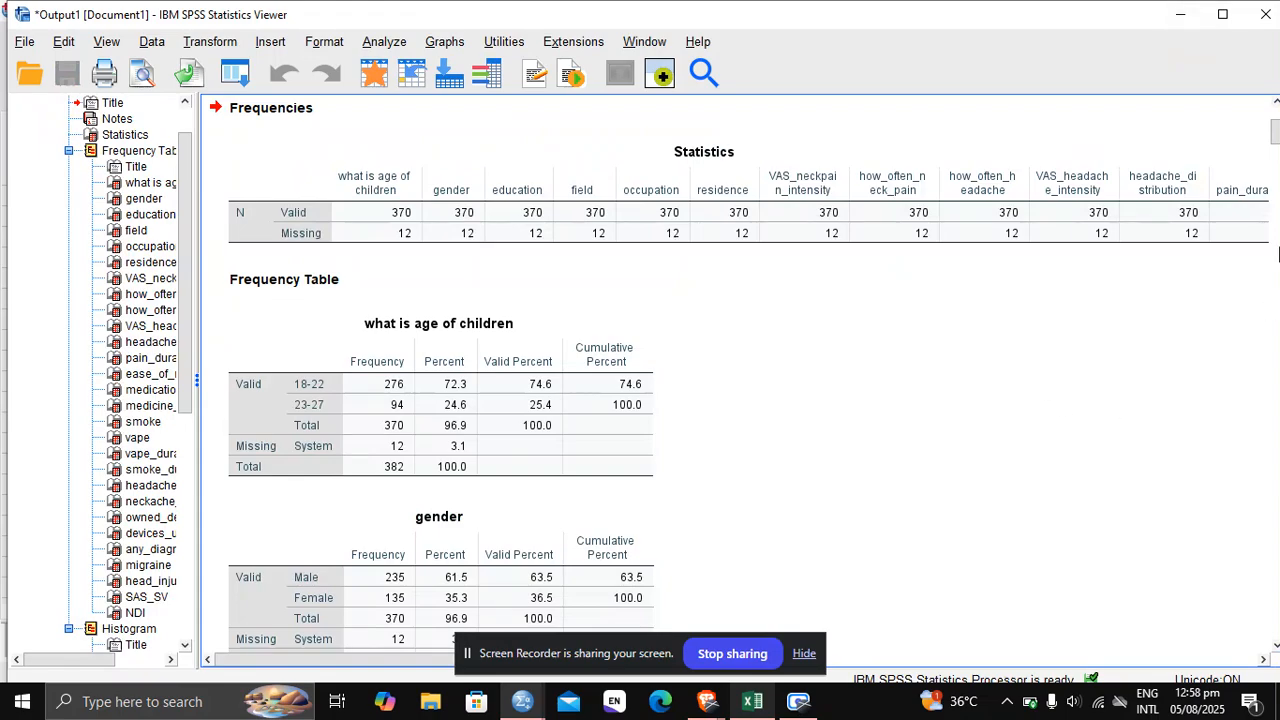
# - Check the frequency tables for missing cases, and clear the empty cases 371 to 382 from the dataset
pyautogui.moveTo(1275, 120); pyautogui.dragTo(1275, 210)
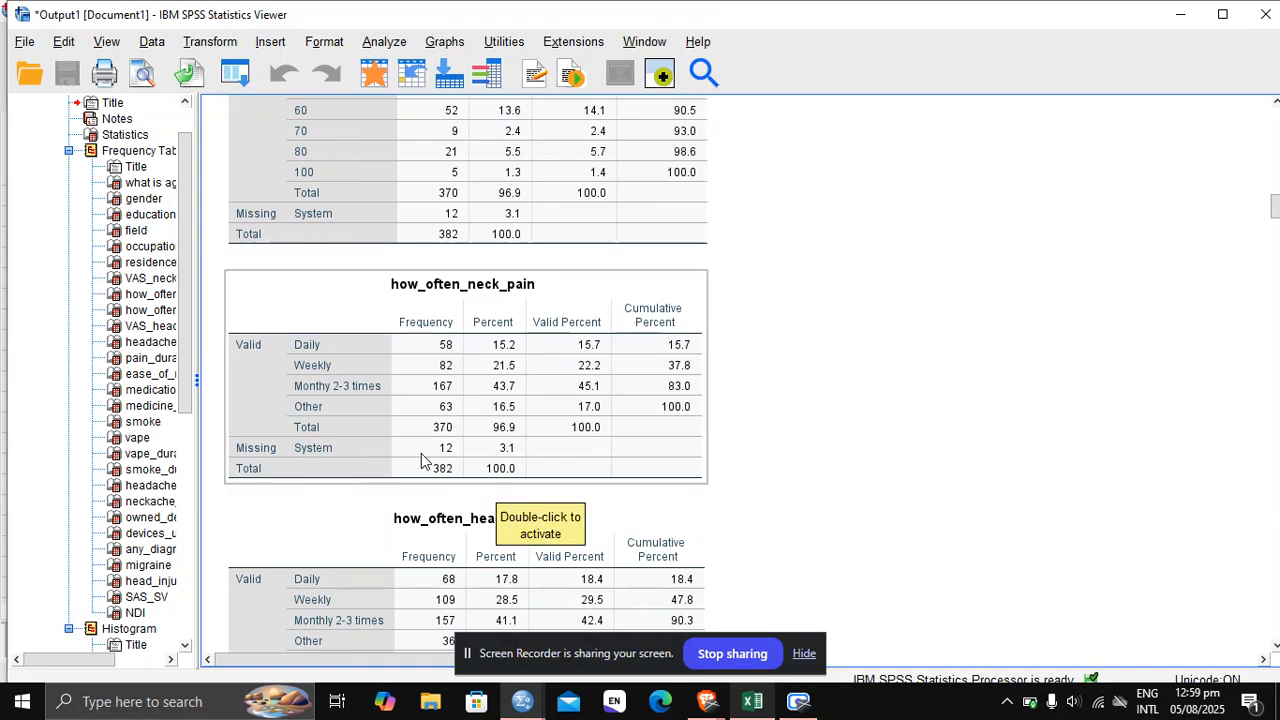
pyautogui.click(1180, 14)
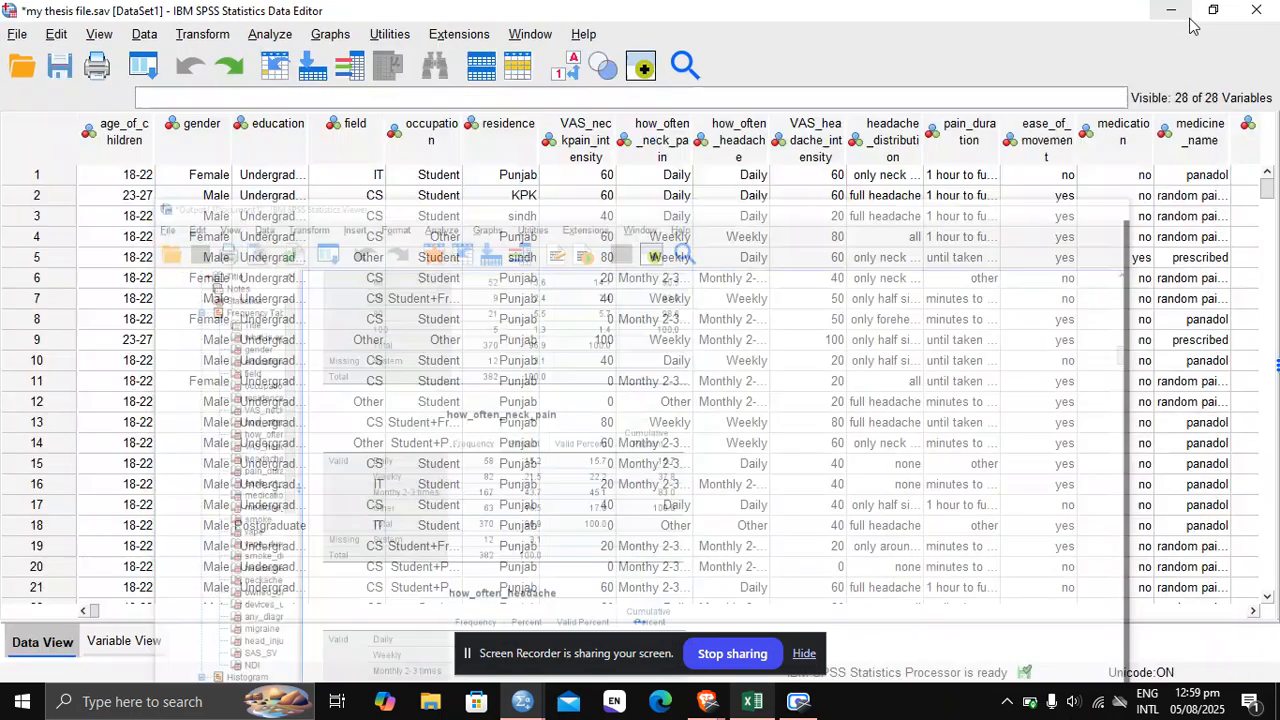
pyautogui.moveTo(1262, 192); pyautogui.dragTo(1269, 548)
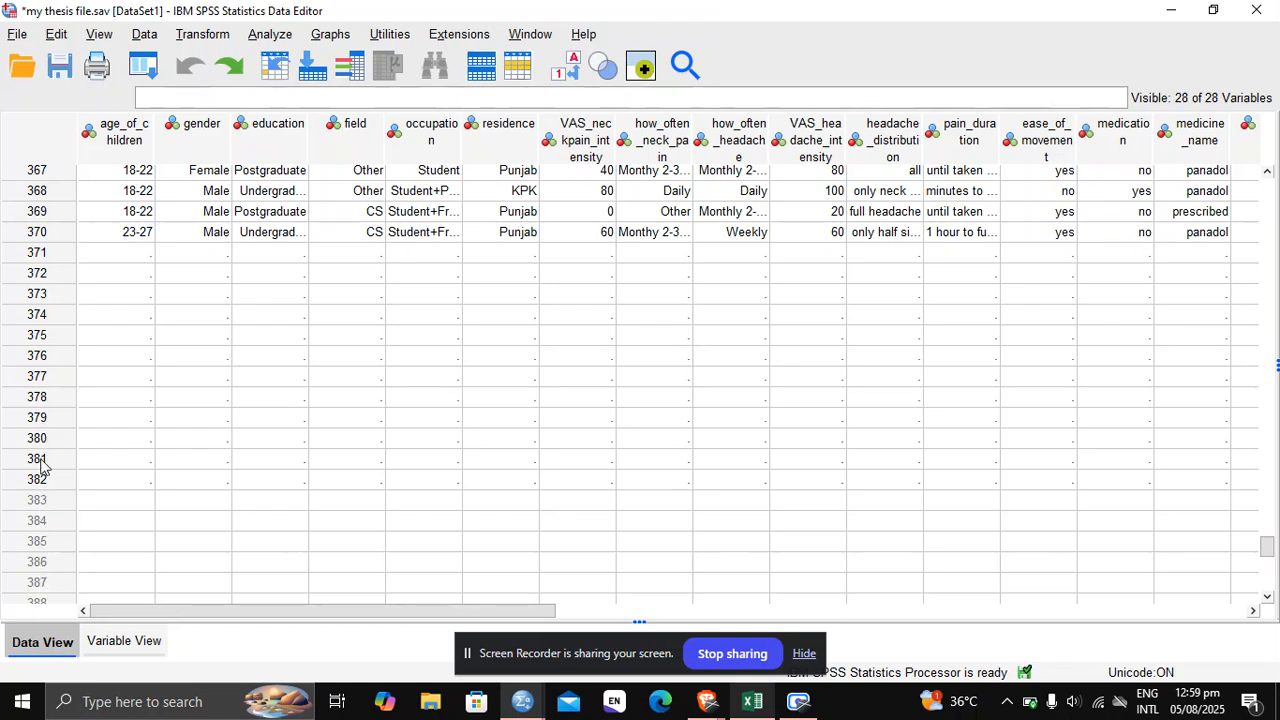
pyautogui.moveTo(40, 480); pyautogui.dragTo(37, 255)
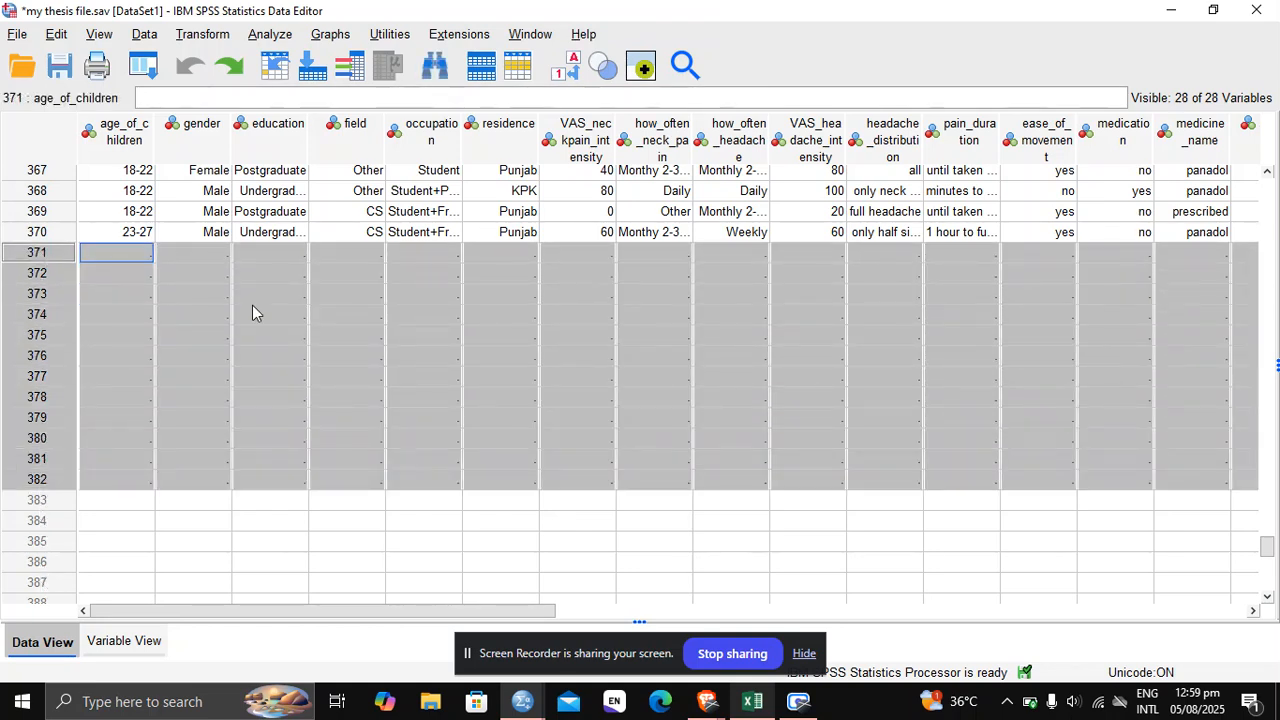
pyautogui.rightClick(349, 321)
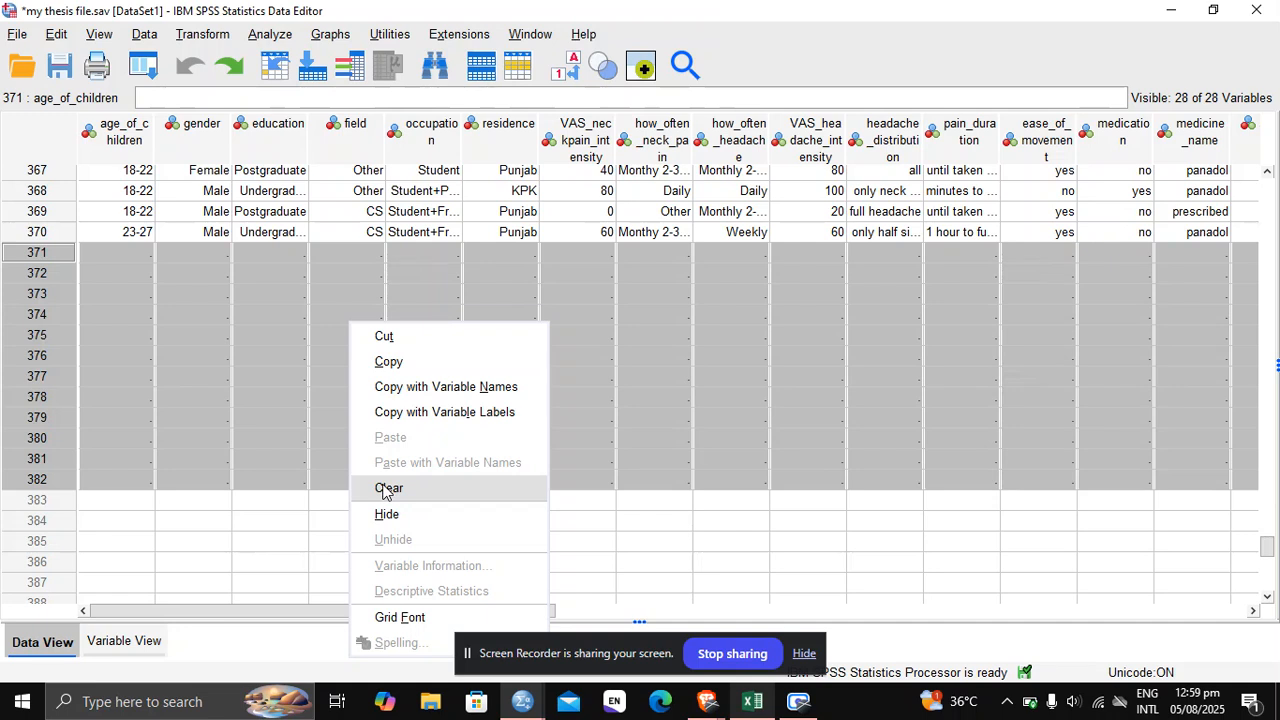
pyautogui.click(413, 494)
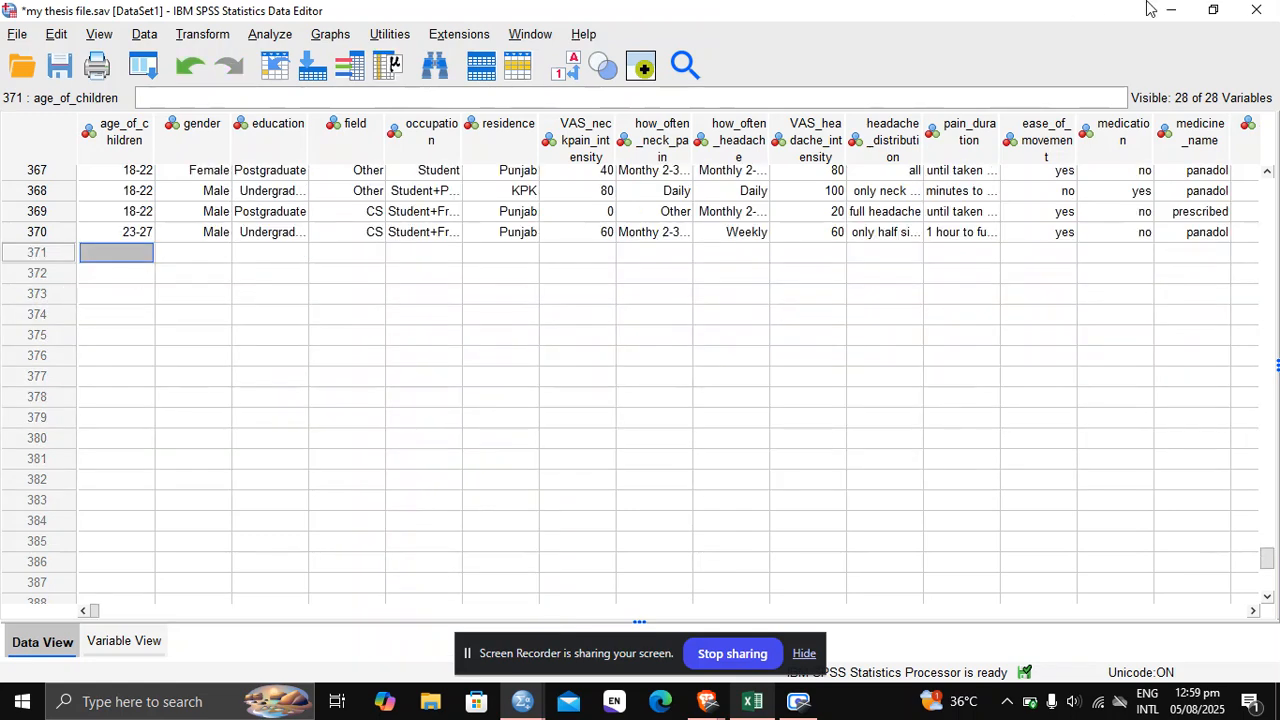
# - Return to the Statistics Viewer output and examine the histograms and normal curves for age, gender, education and field
pyautogui.click(1180, 9)
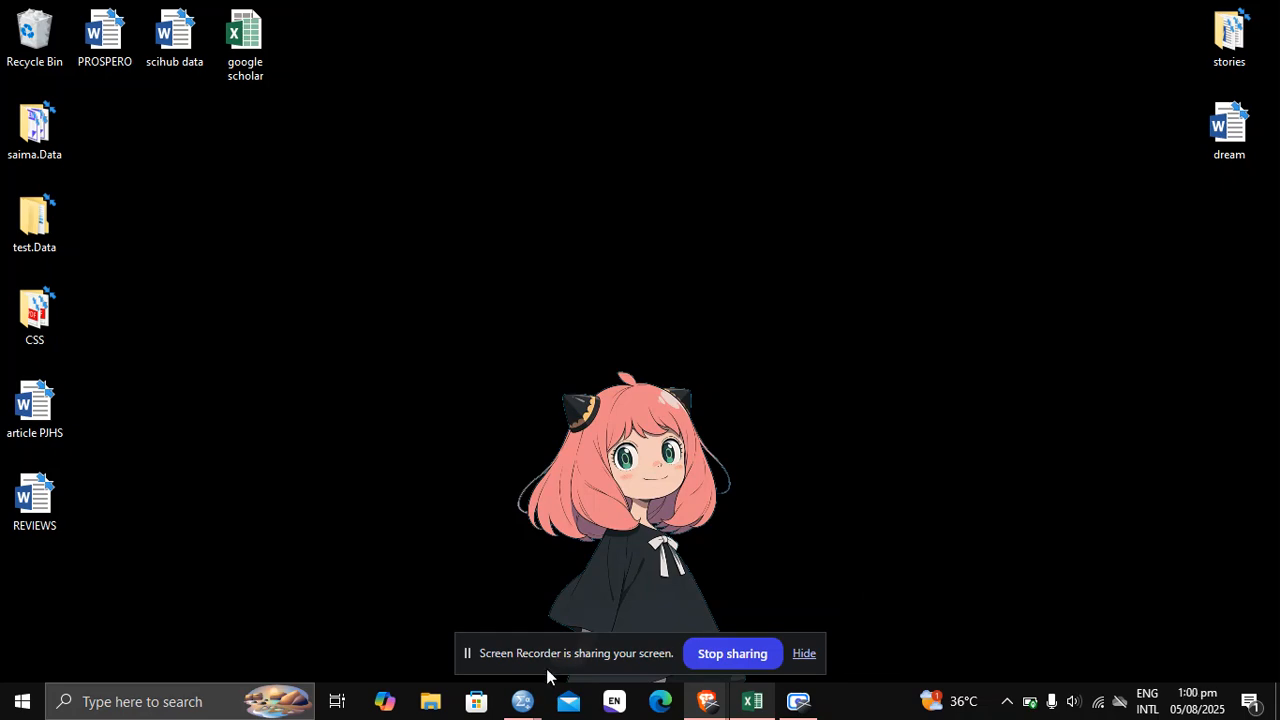
pyautogui.moveTo(526, 706)
pyautogui.click(657, 614)
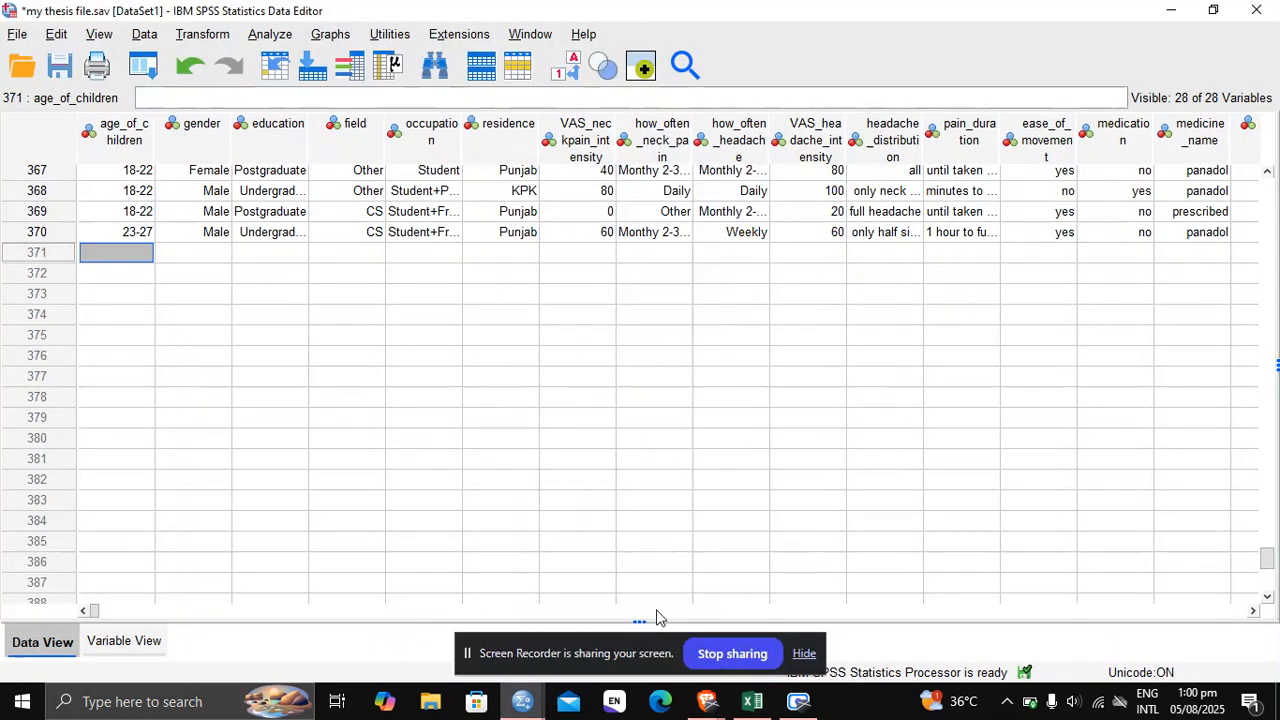
pyautogui.click(420, 620)
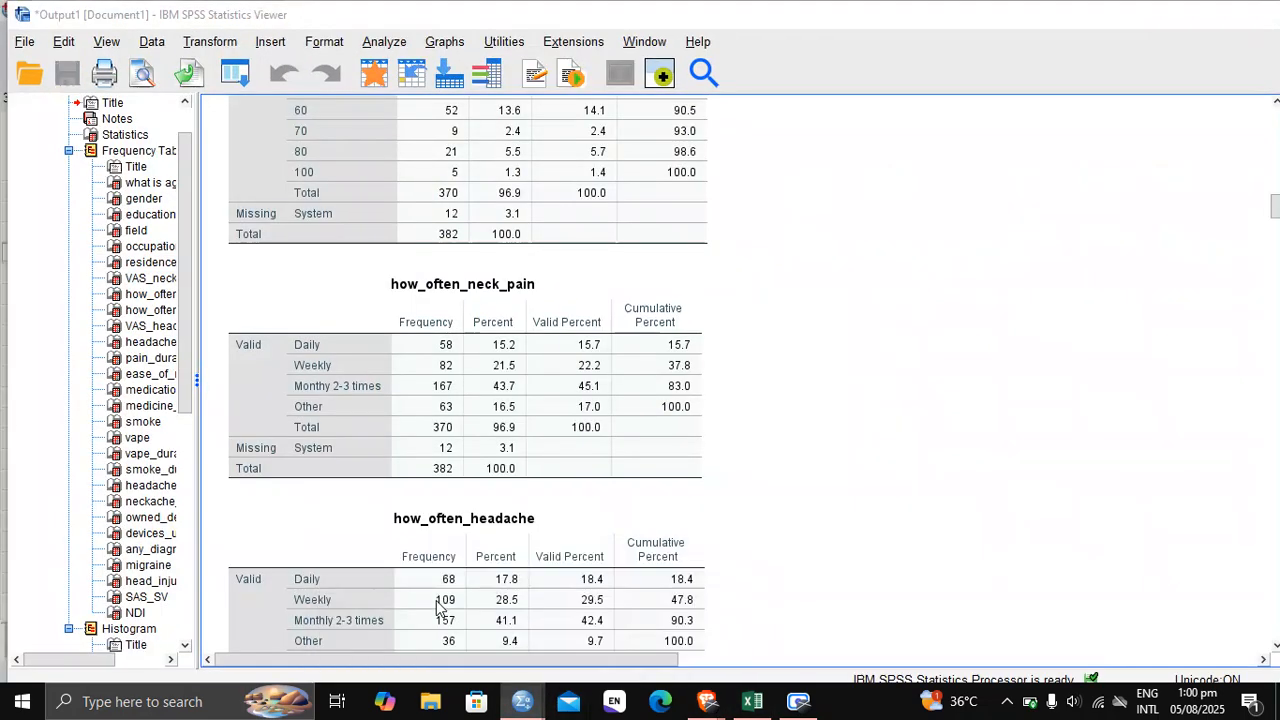
pyautogui.moveTo(1275, 208); pyautogui.dragTo(1279, 490)
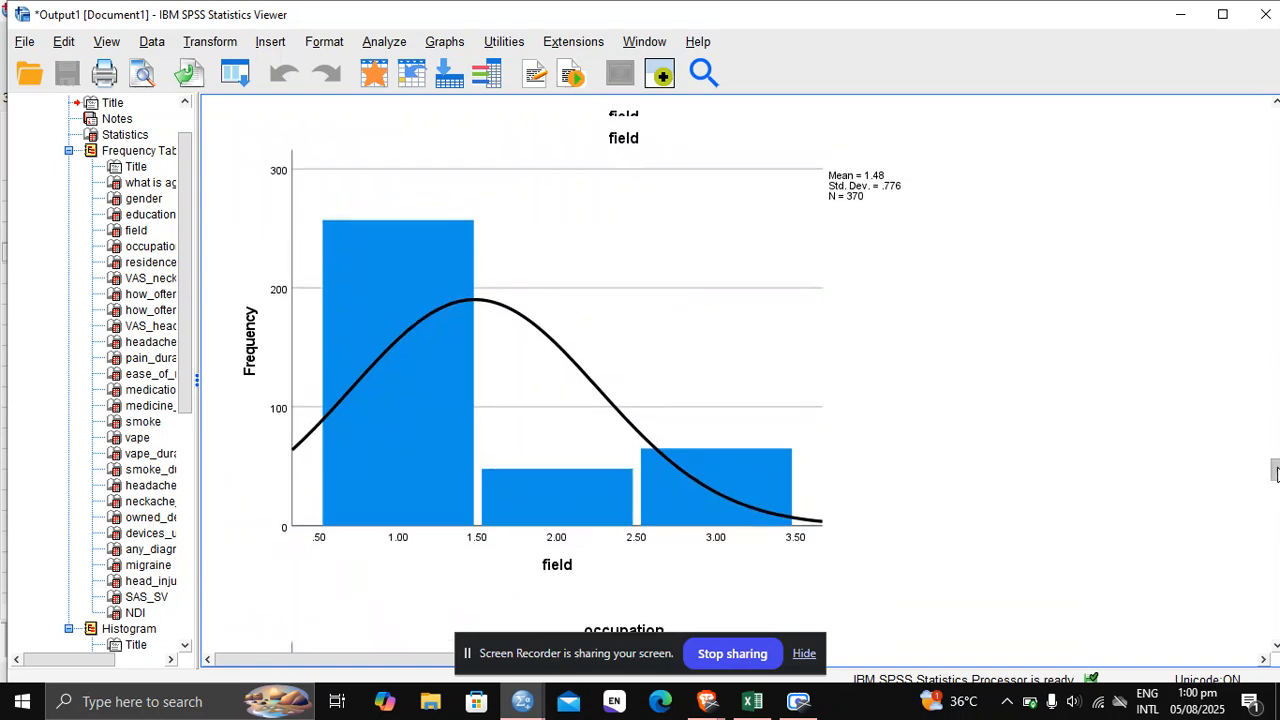
pyautogui.moveTo(1276, 473)
pyautogui.mouseDown()
pyautogui.moveTo(1276, 456)
pyautogui.moveTo(1279, 486)
pyautogui.moveTo(1279, 473)
pyautogui.mouseUp()
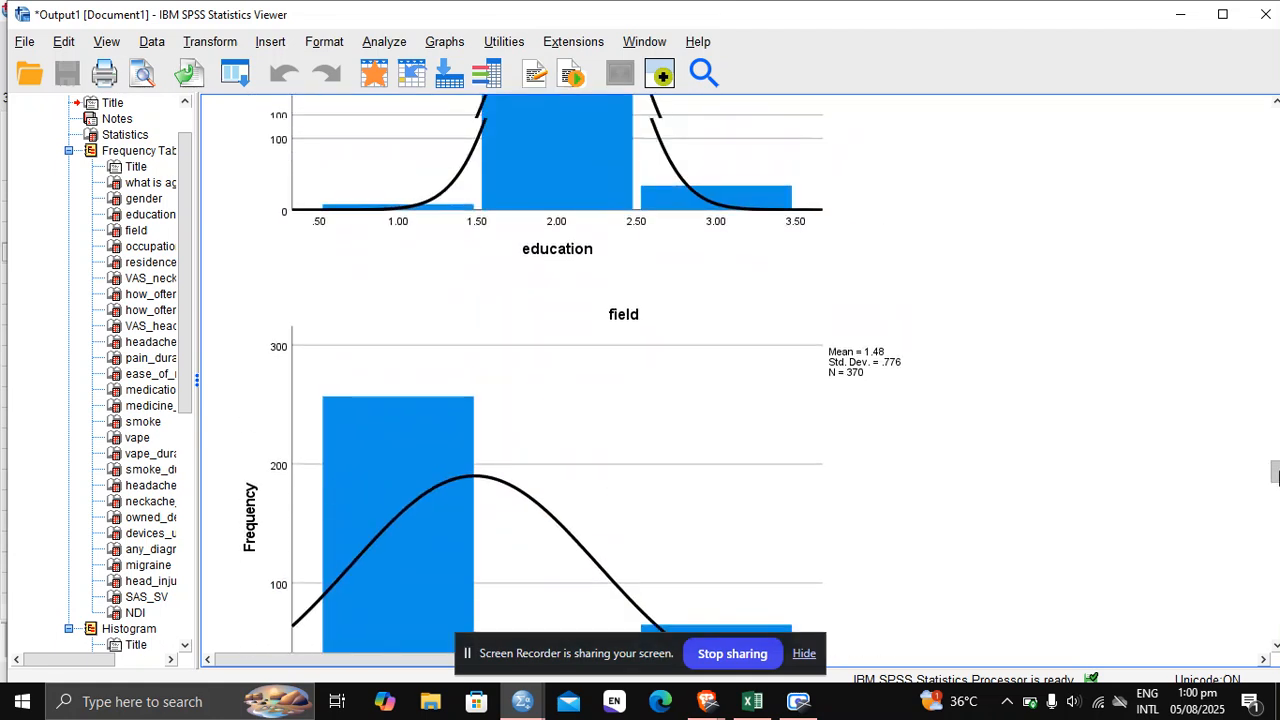
pyautogui.click(843, 355)
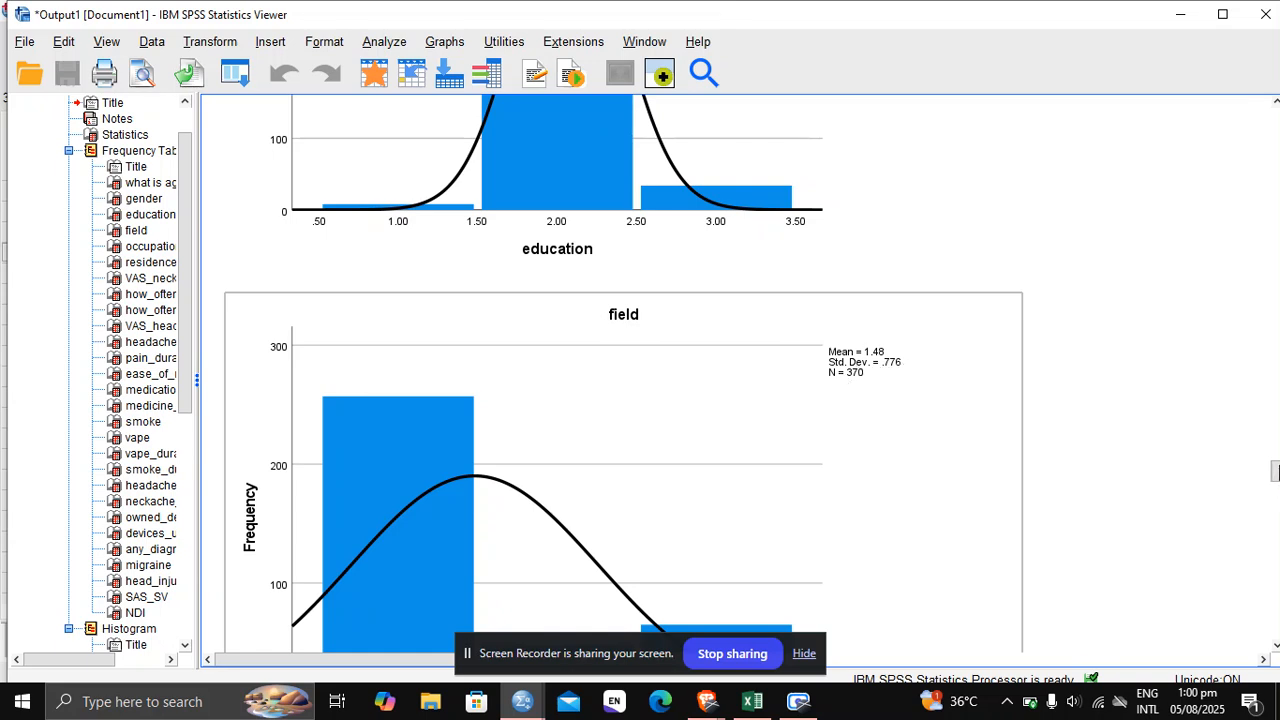
pyautogui.scroll(1, 700, 380)
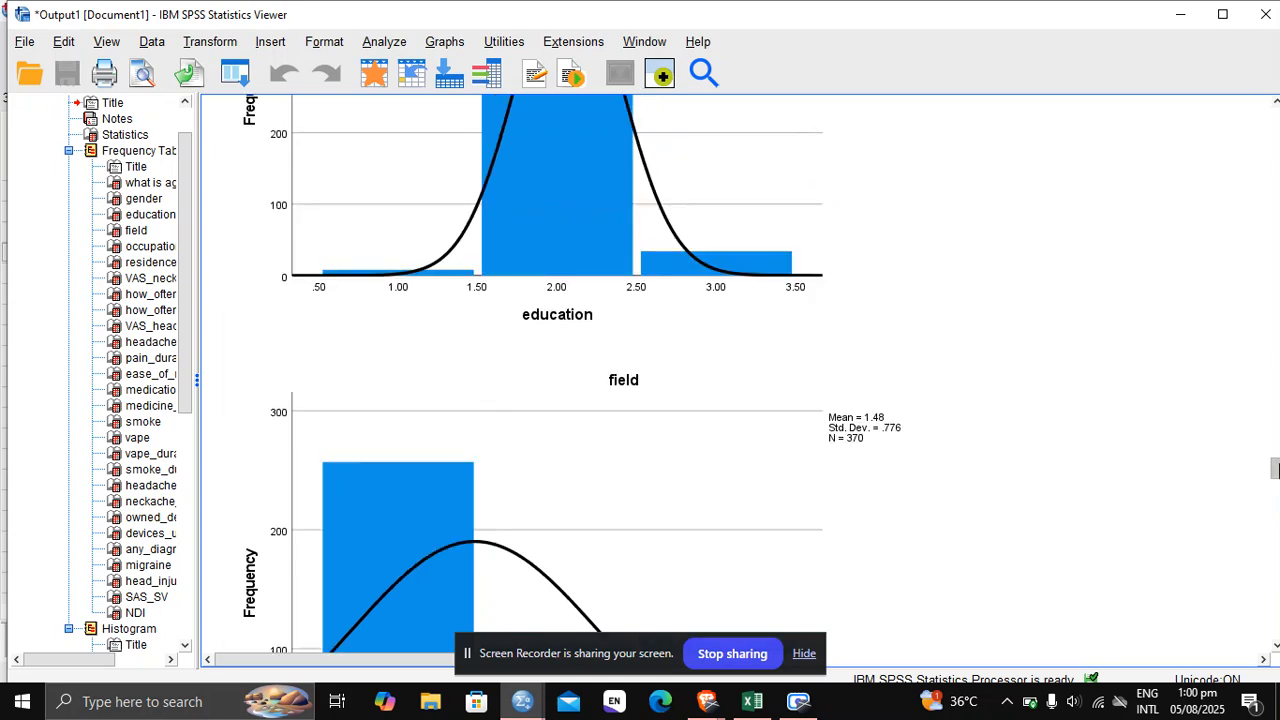
pyautogui.scroll(6, 557, 375)
pyautogui.scroll(15, 1276, 455)
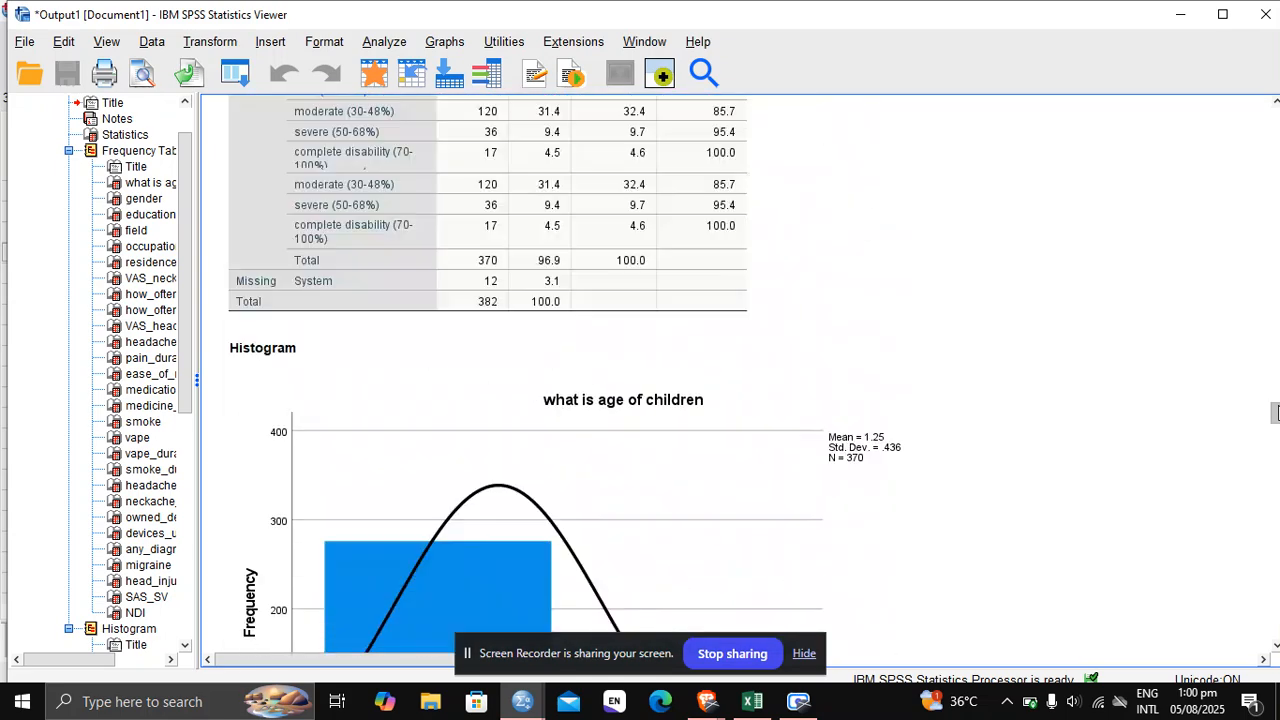
pyautogui.click(1276, 430)
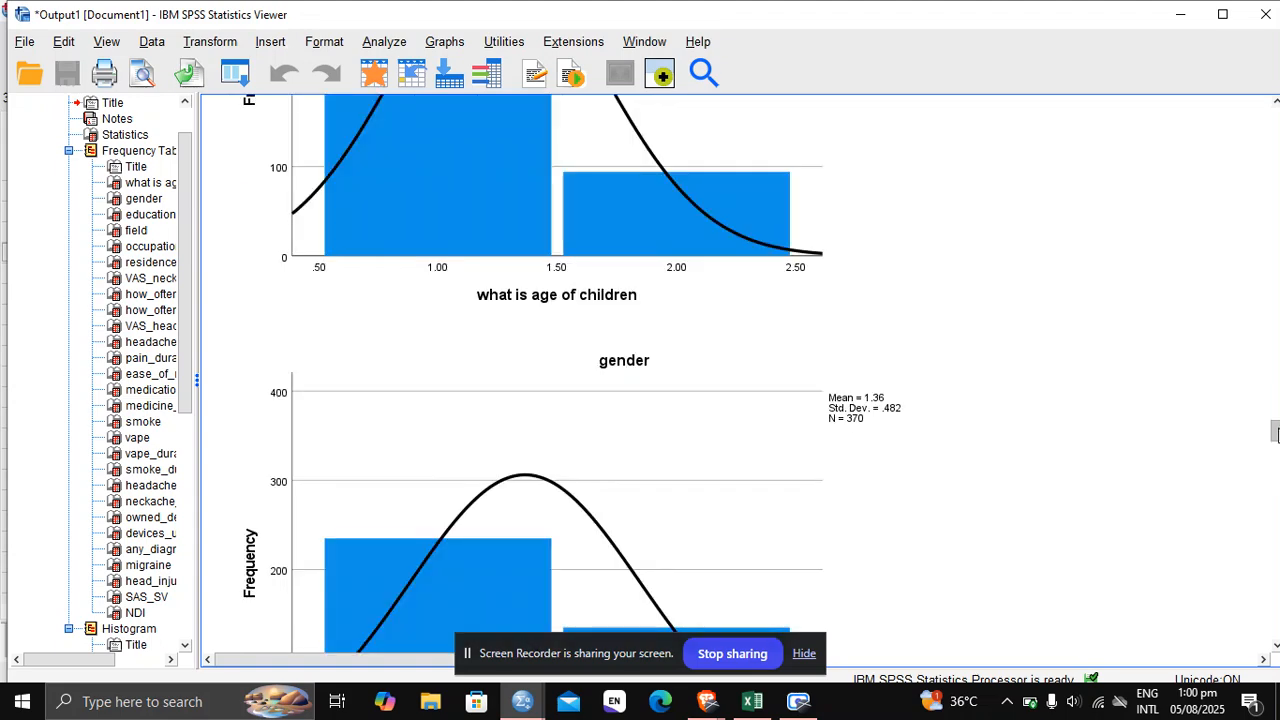
pyautogui.moveTo(1276, 432); pyautogui.dragTo(1276, 508)
# - Return to the Data Editor, reopen the Frequencies analysis and remove all variables, from the age of children through NDI, from the analysis list
pyautogui.click(1180, 14)
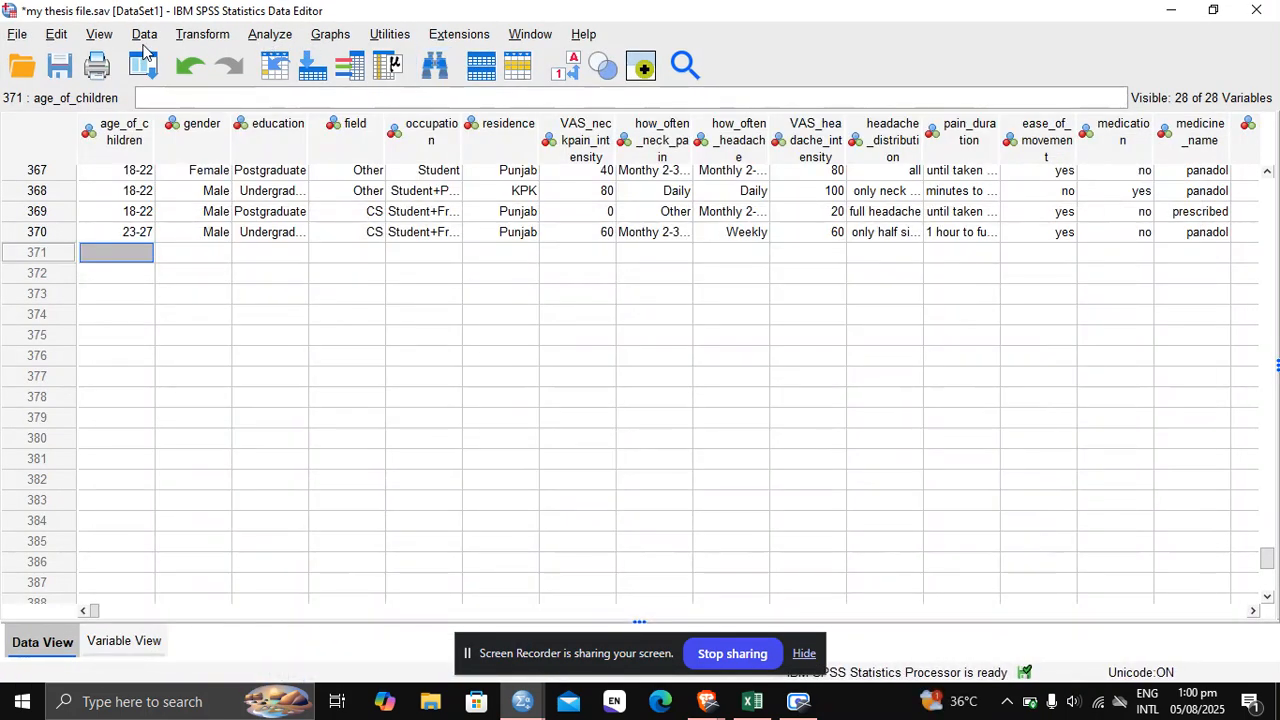
pyautogui.click(262, 38)
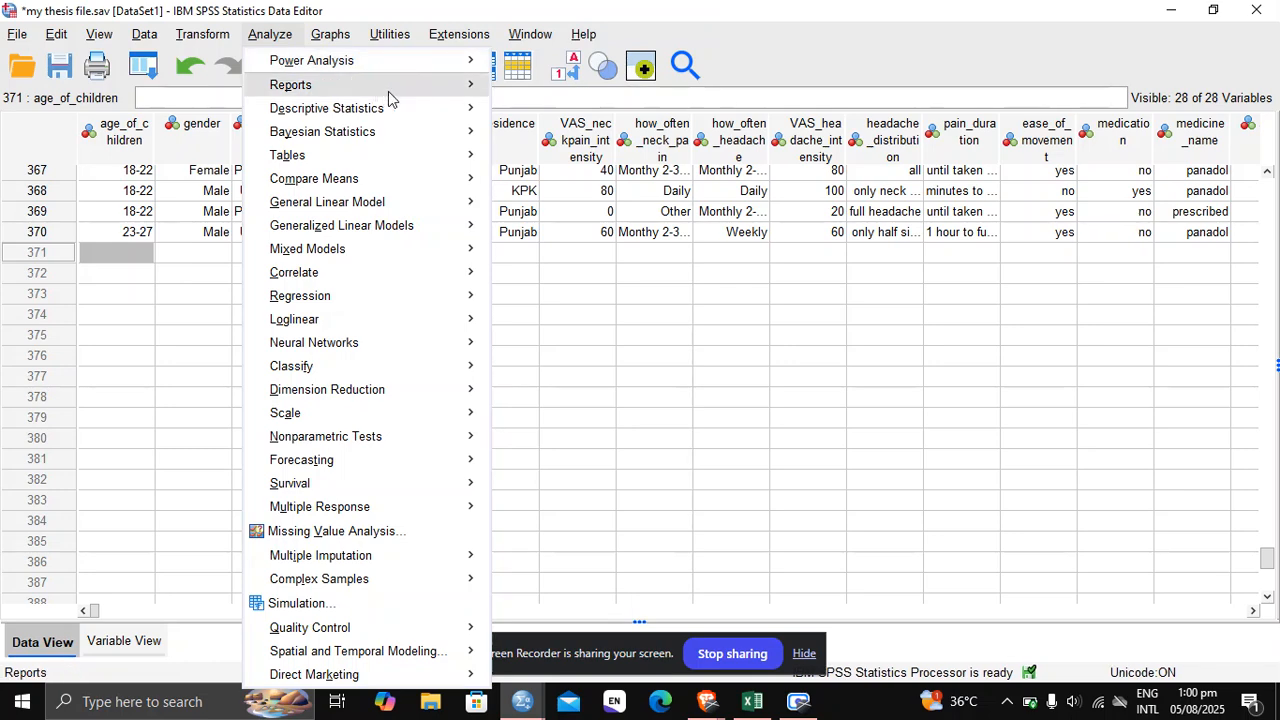
pyautogui.moveTo(403, 111)
pyautogui.click(541, 114)
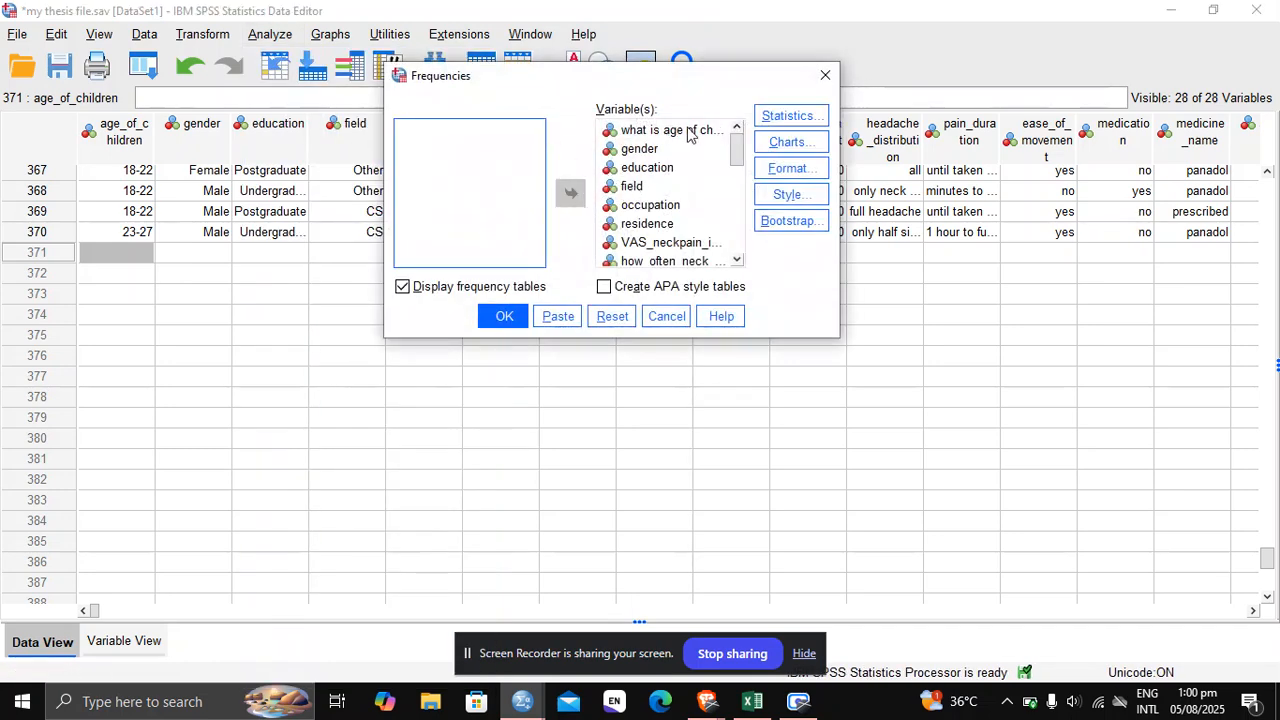
pyautogui.click(688, 135)
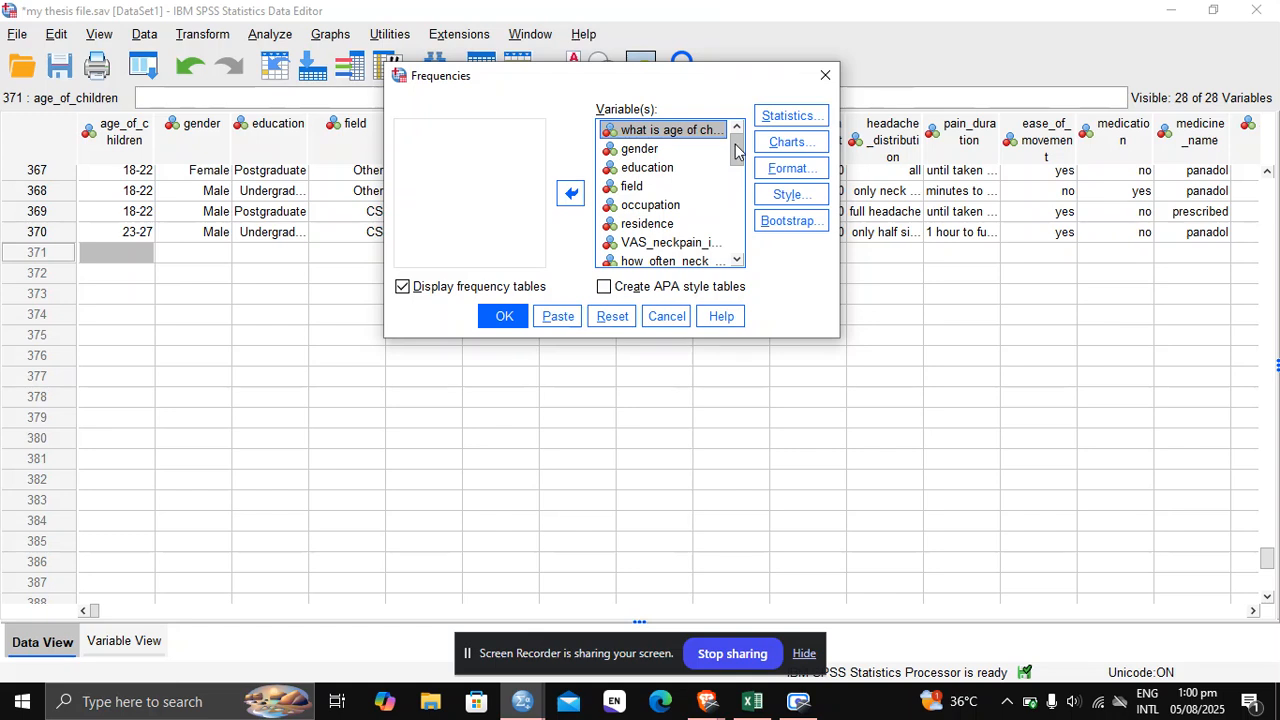
pyautogui.moveTo(738, 151); pyautogui.dragTo(737, 248)
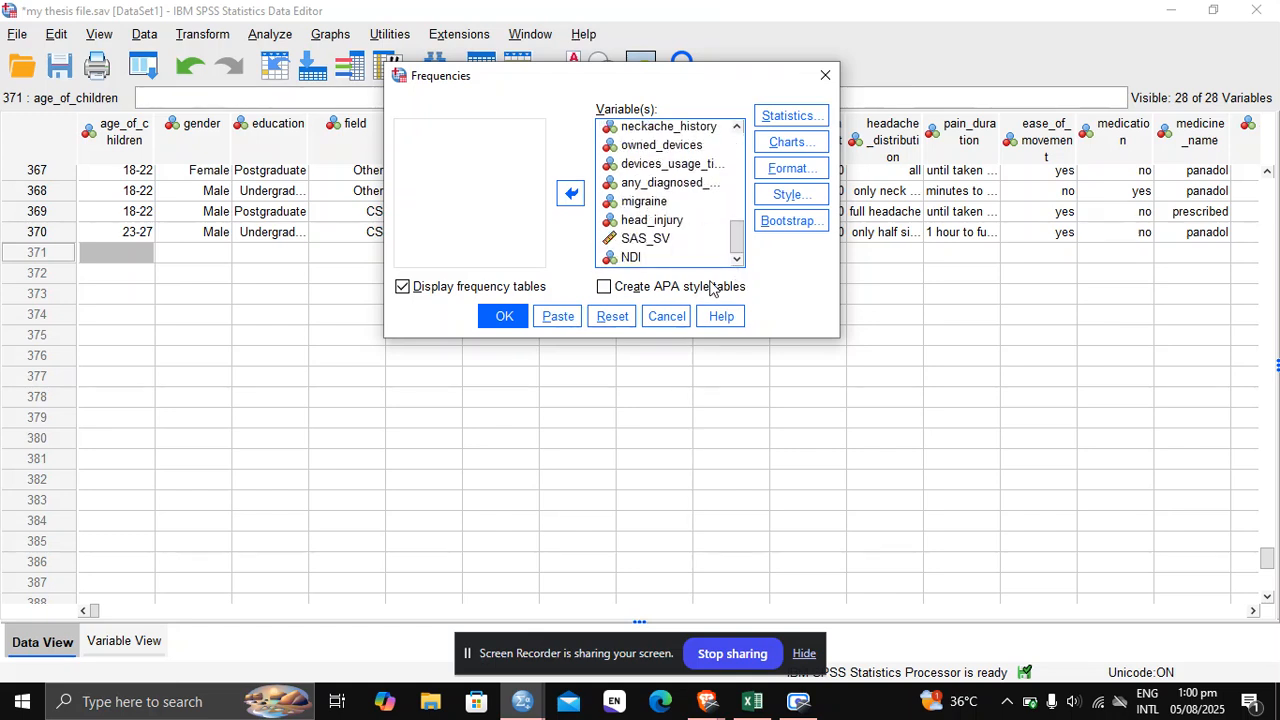
pyautogui.keyDown('shift'); pyautogui.click(631, 257); pyautogui.keyUp('shift')
pyautogui.click(570, 193)
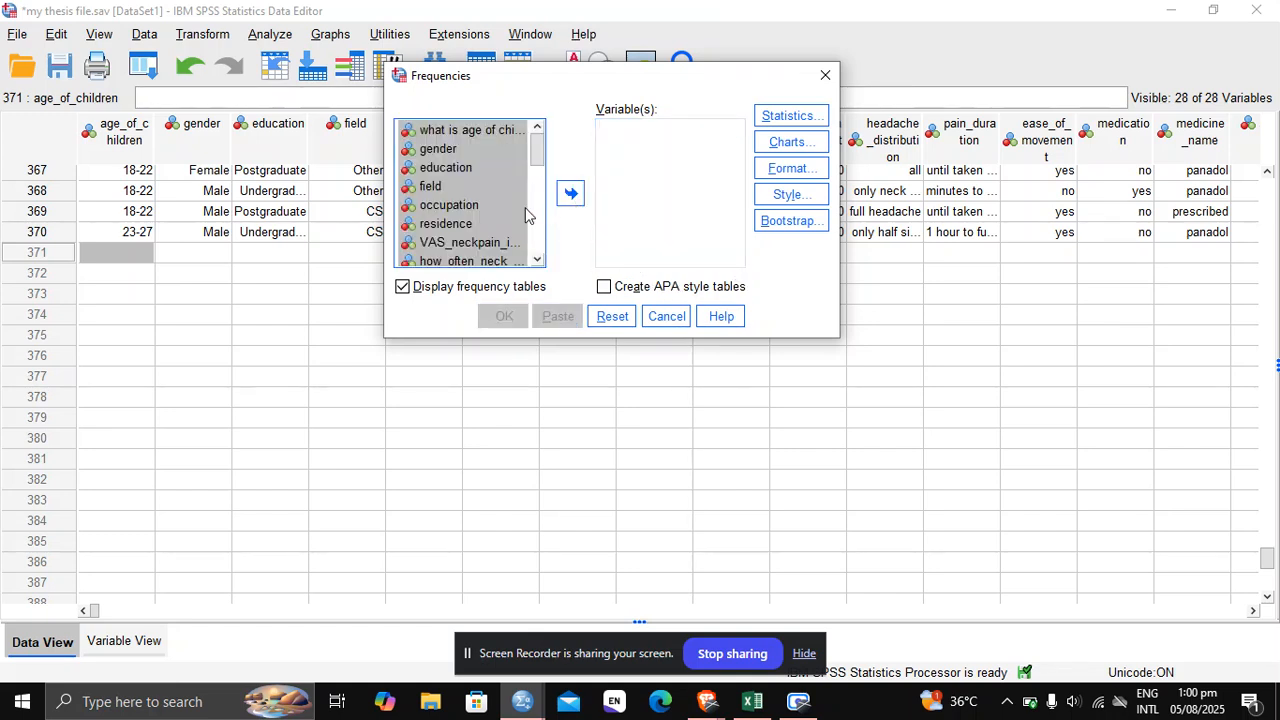
# - Add education to the Frequencies analysis and choose pie charts with percentages as the chart values
pyautogui.click(432, 168)
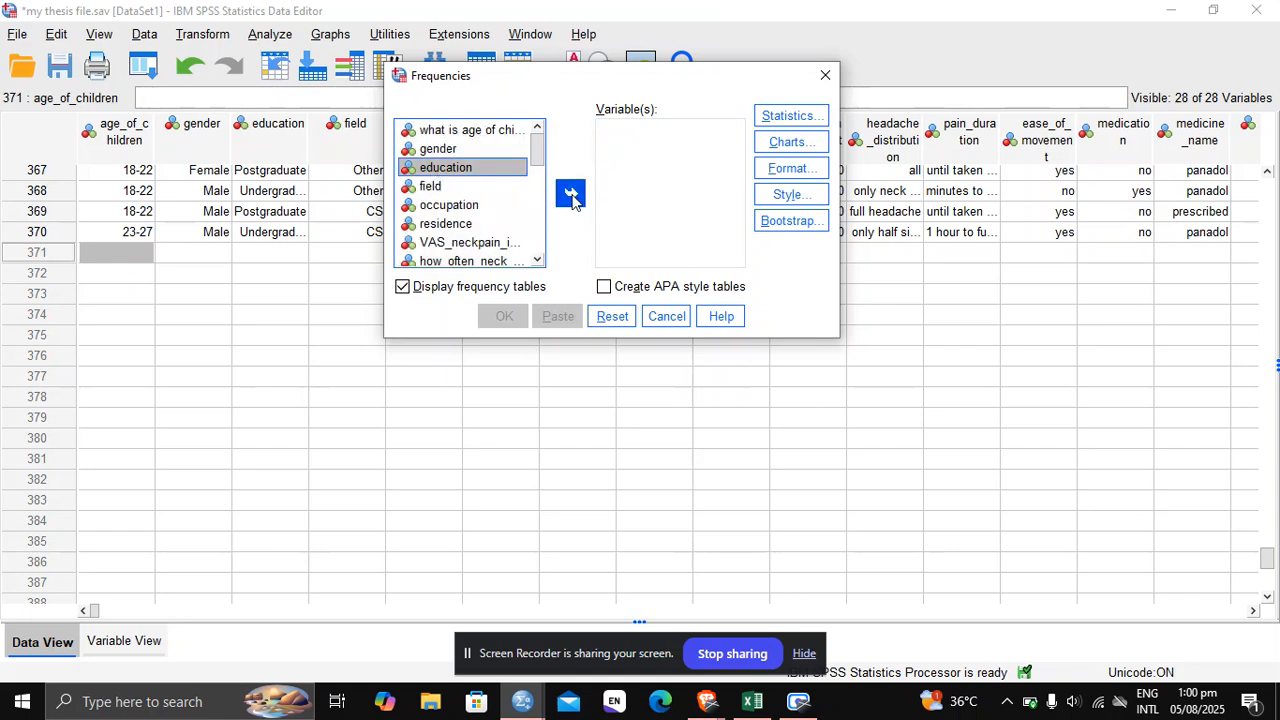
pyautogui.click(572, 198)
pyautogui.click(785, 148)
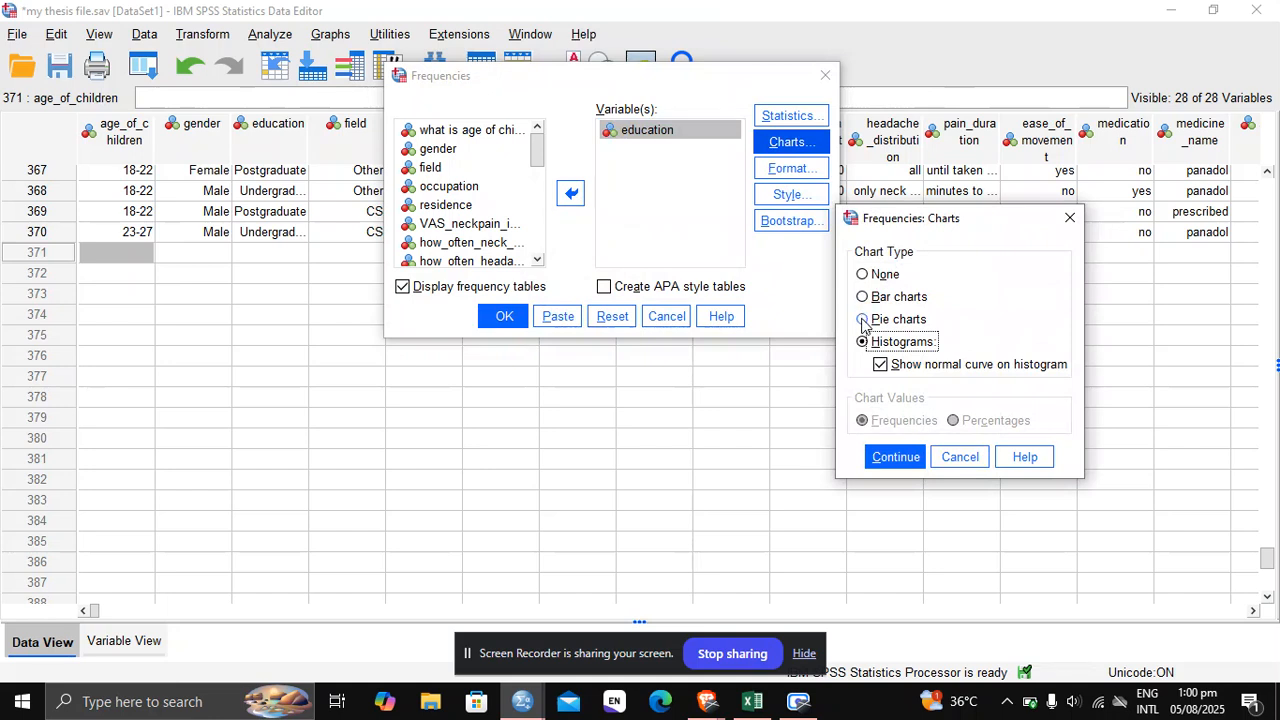
pyautogui.click(862, 320)
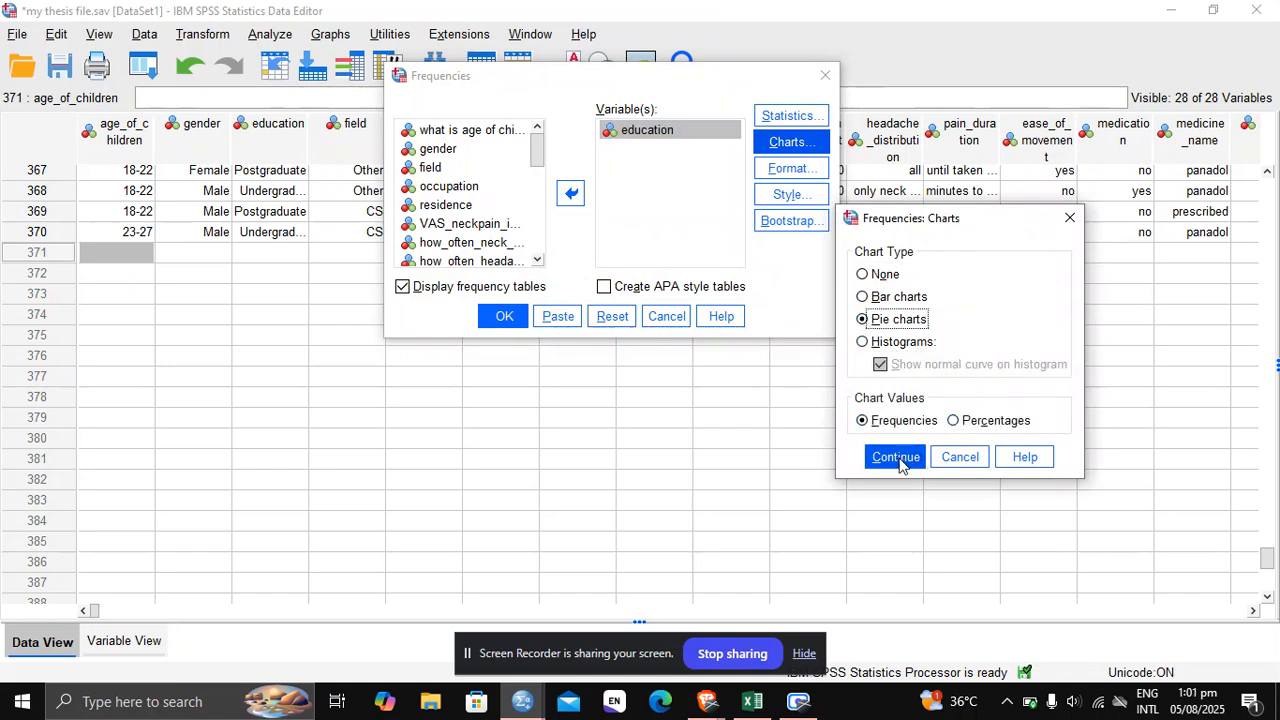
pyautogui.click(950, 424)
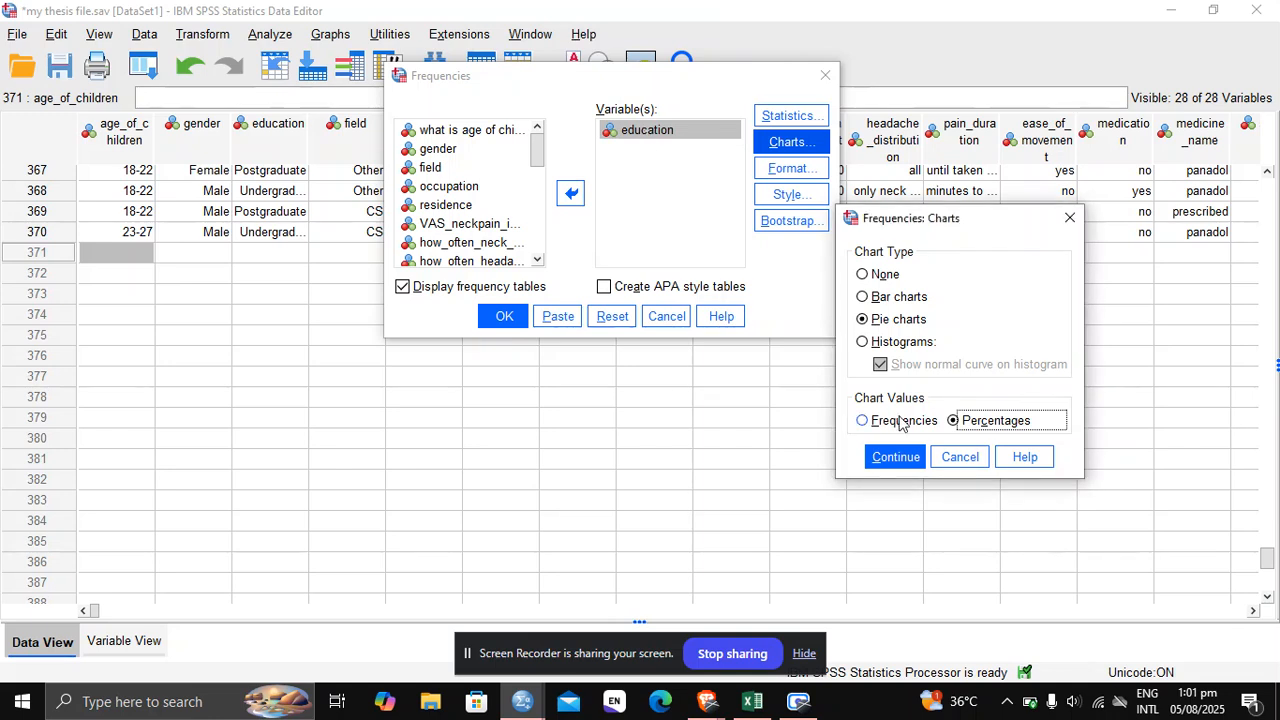
pyautogui.click(893, 457)
# - Replace education with gender as the analysed variable and run the Frequencies analysis
pyautogui.click(571, 193)
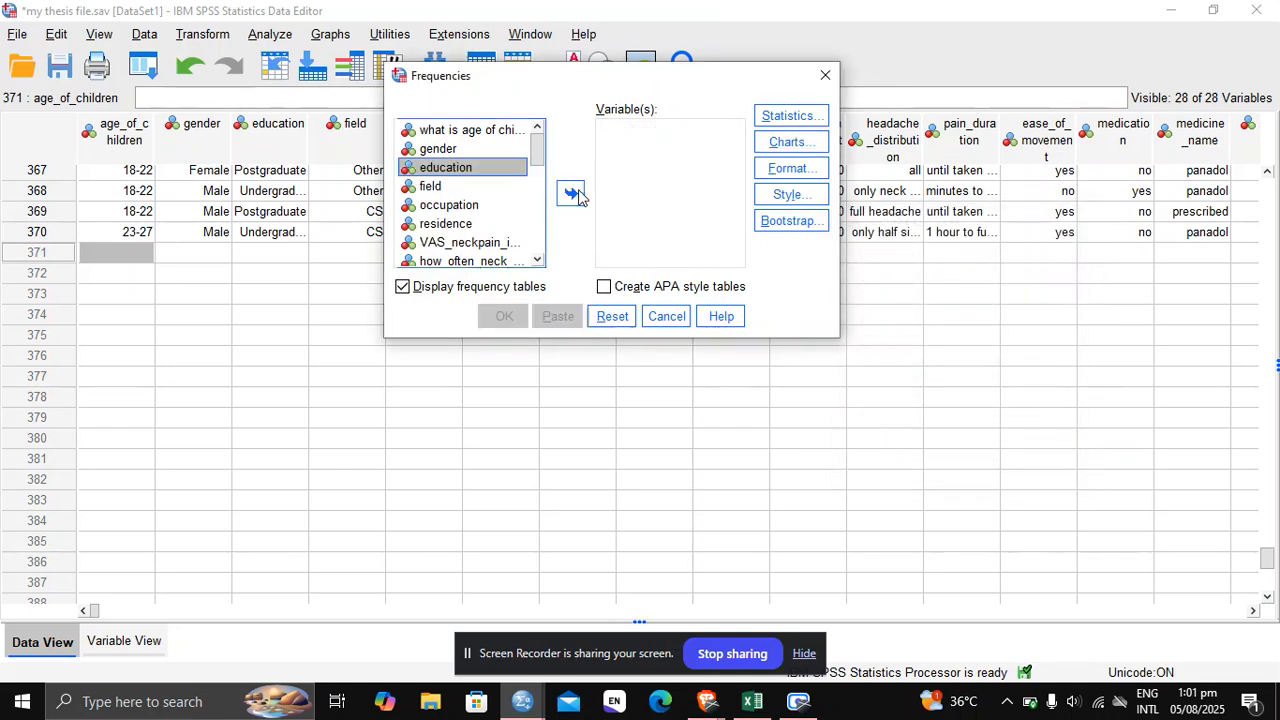
pyautogui.click(430, 150)
pyautogui.click(571, 193)
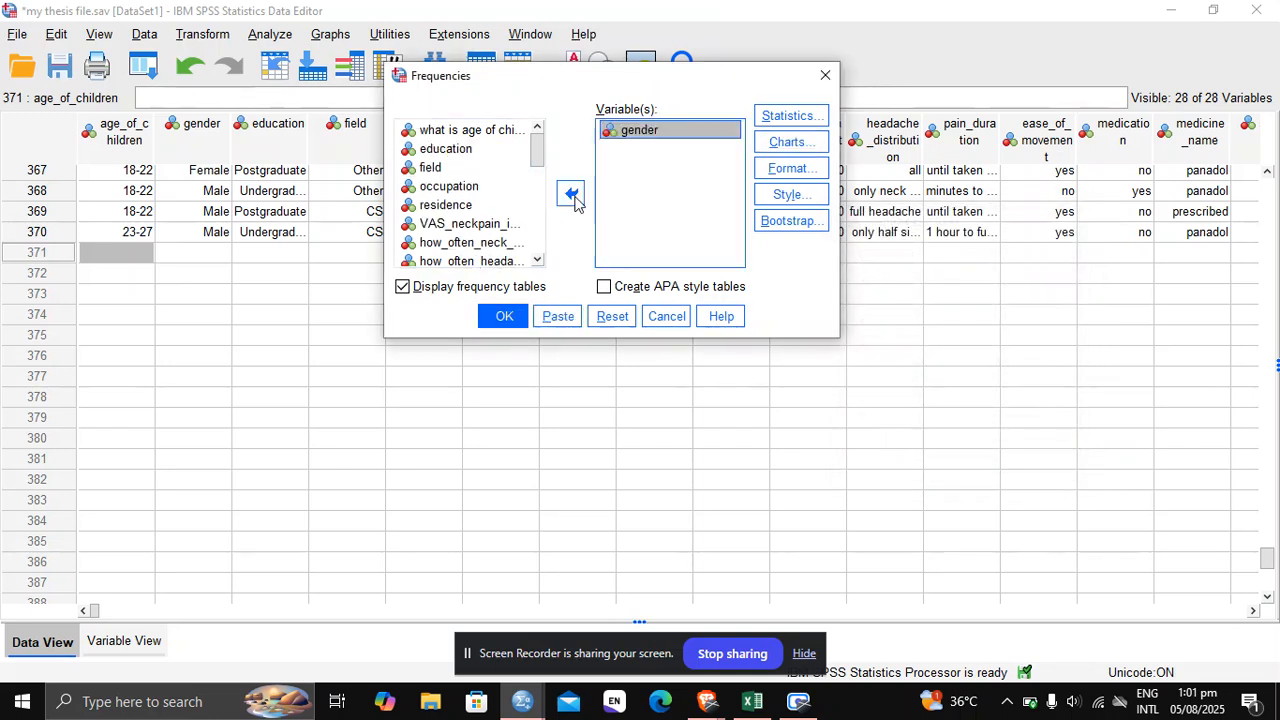
pyautogui.click(516, 318)
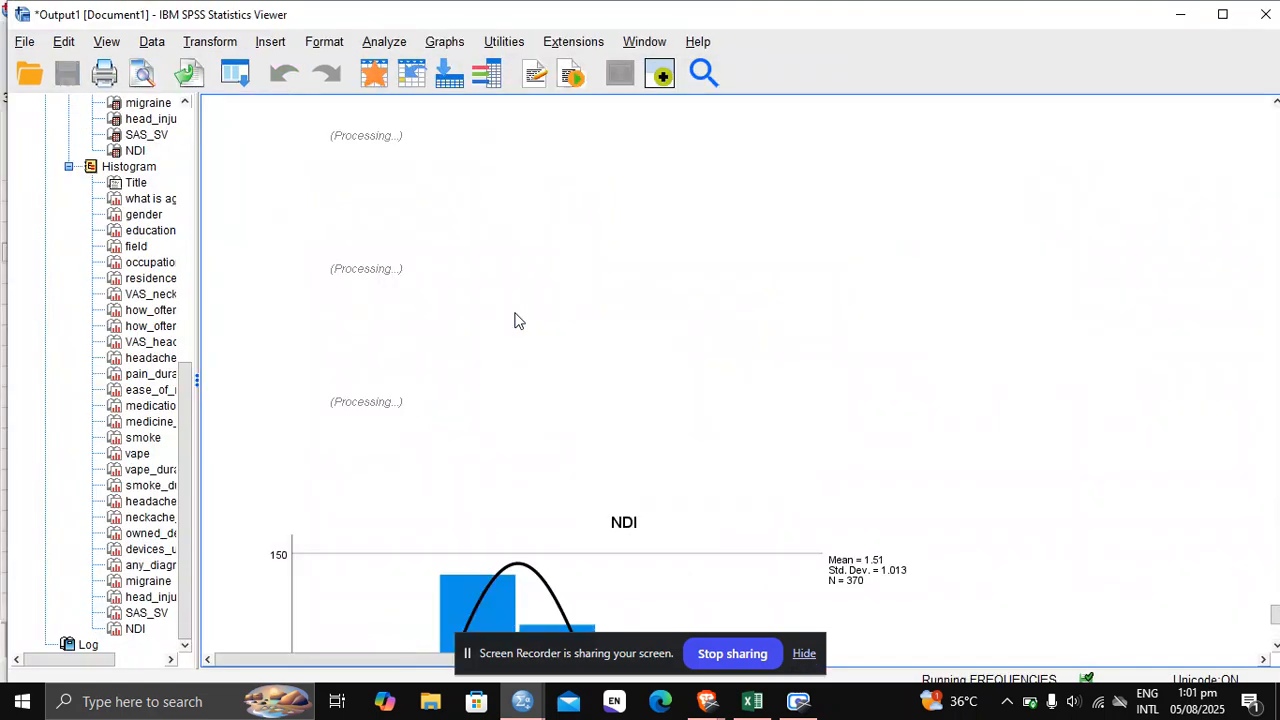
# - Open the gender pie chart for editing, show data labels on its slices and close the Chart Editor
pyautogui.moveTo(1274, 620); pyautogui.dragTo(1274, 622)
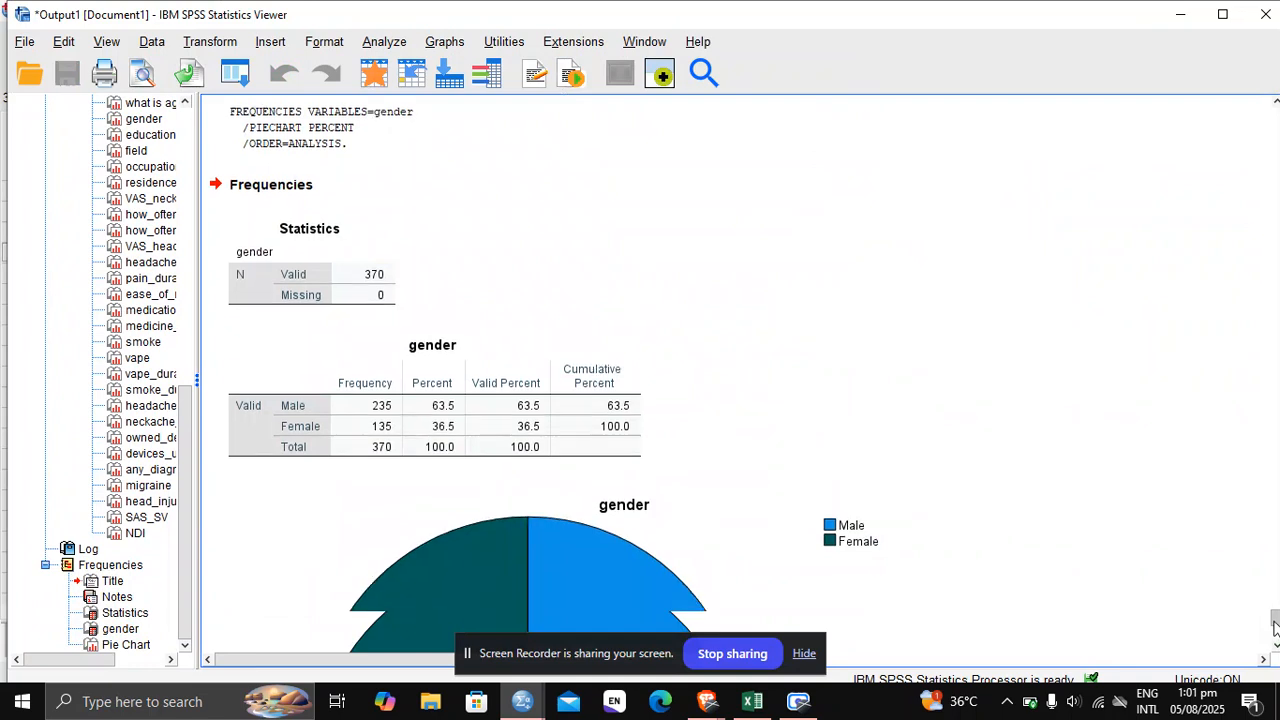
pyautogui.click(1274, 643)
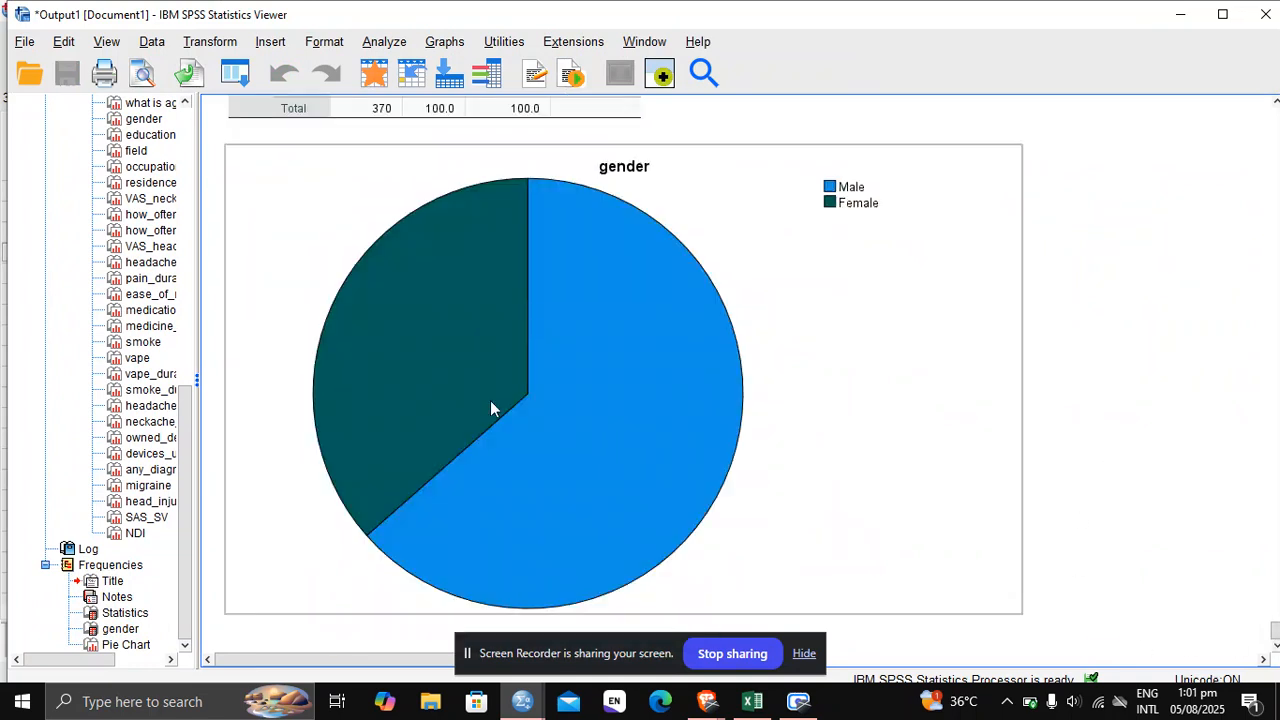
pyautogui.doubleClick(547, 368)
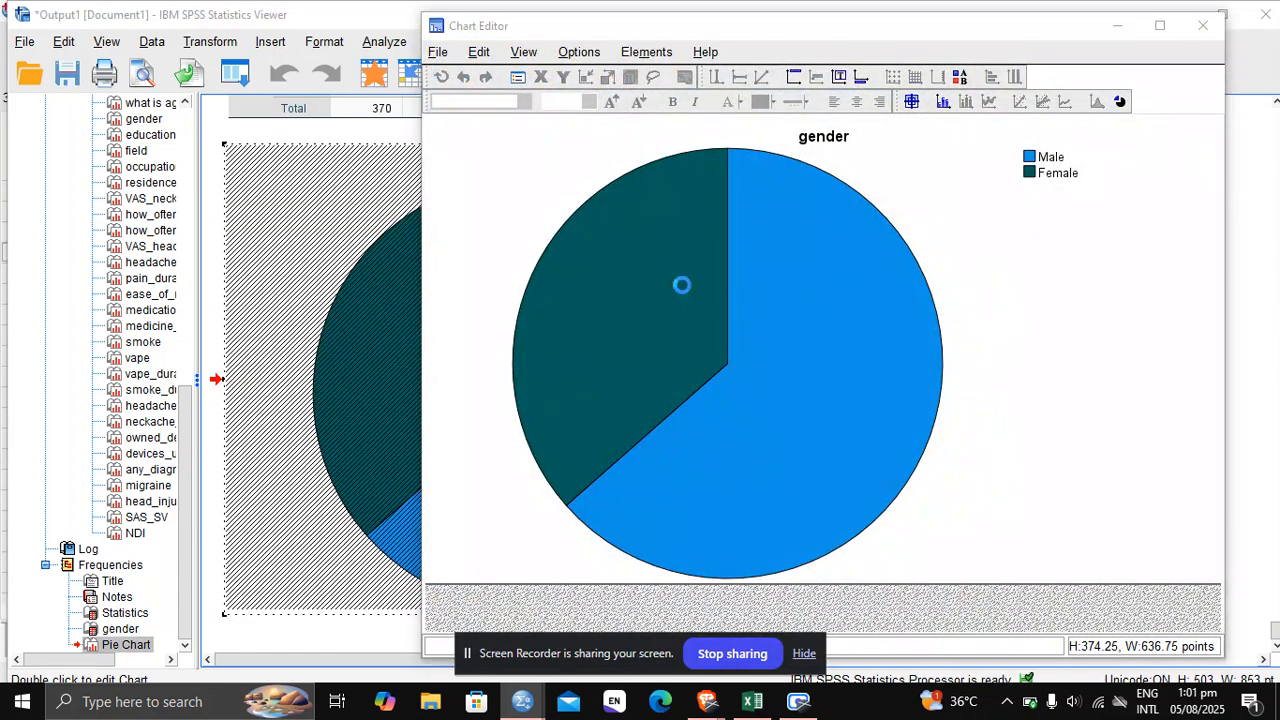
pyautogui.rightClick(683, 290)
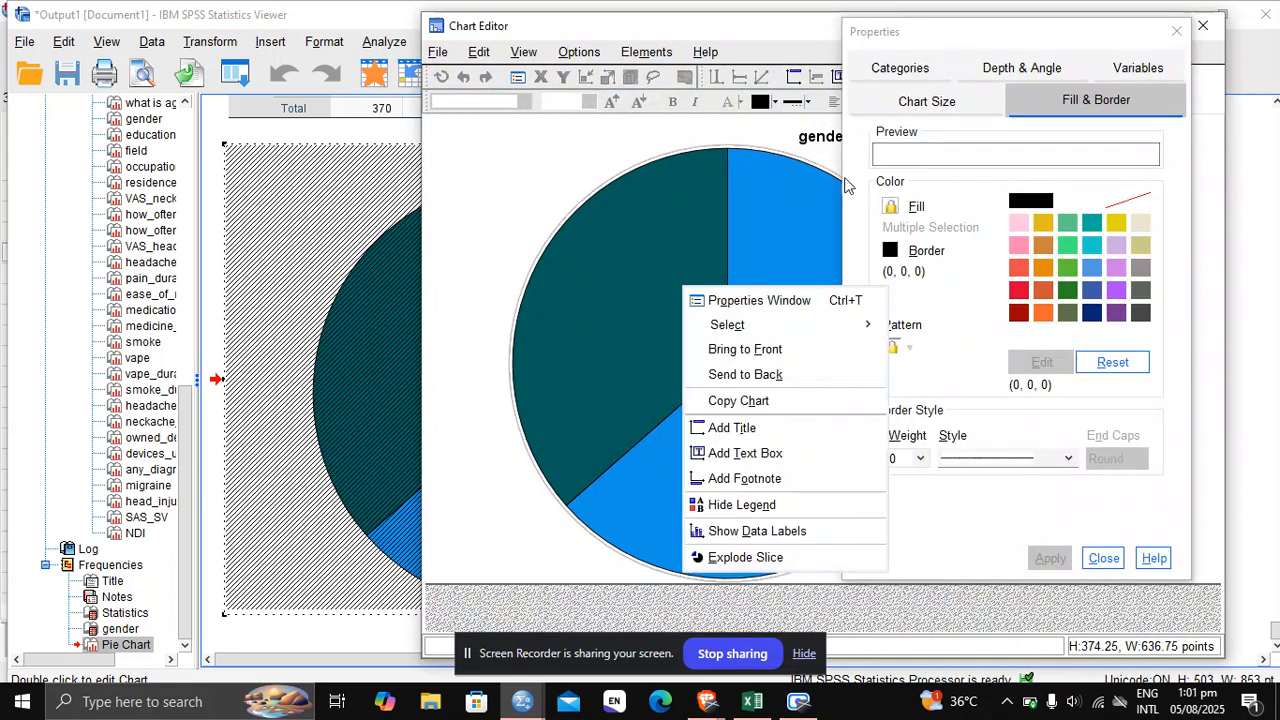
pyautogui.click(744, 531)
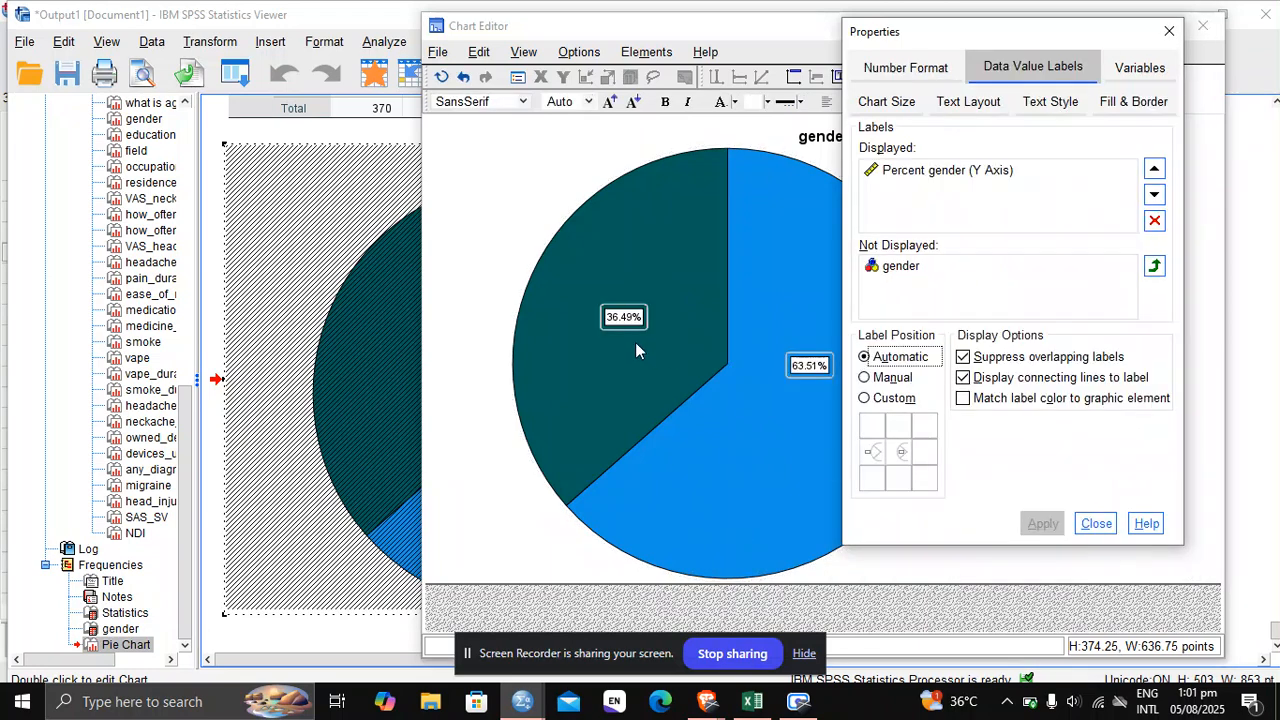
pyautogui.click(1092, 528)
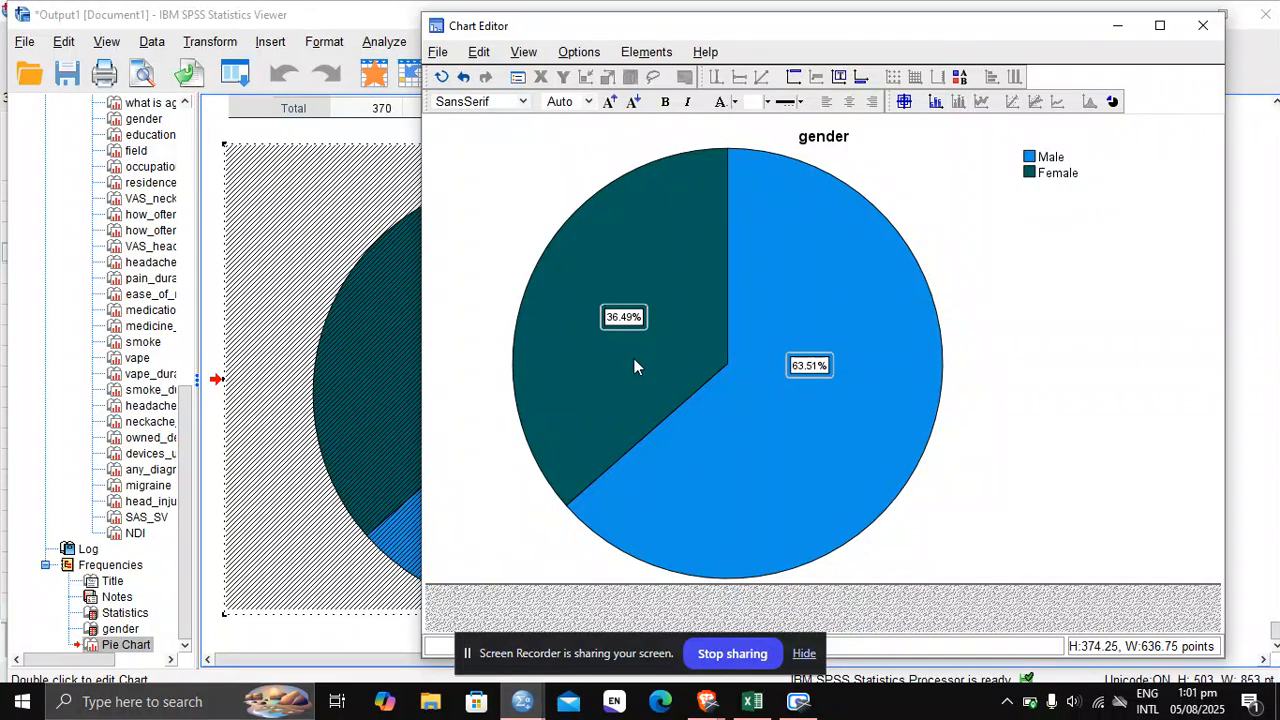
pyautogui.click(1205, 24)
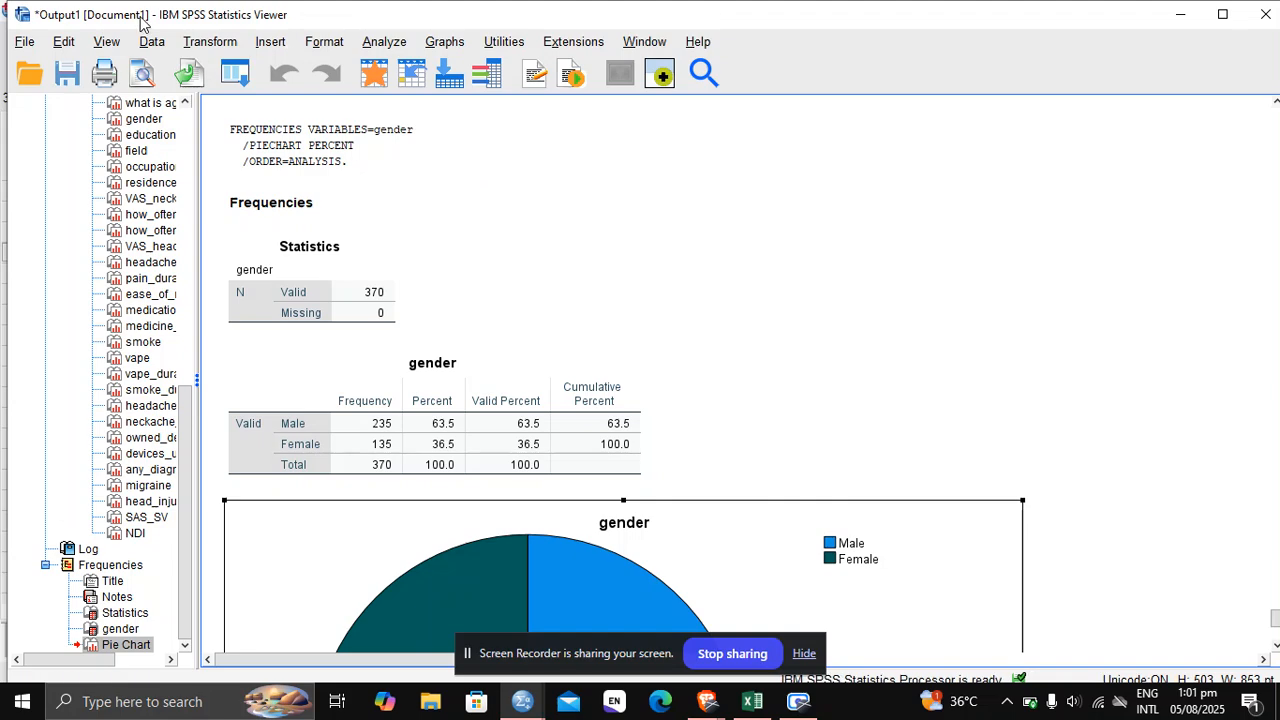
# - Reopen the Frequencies analysis for gender from the Data Editor and request skewness, kurtosis and standard deviation among its statistics
pyautogui.click(1180, 14)
pyautogui.click(256, 40)
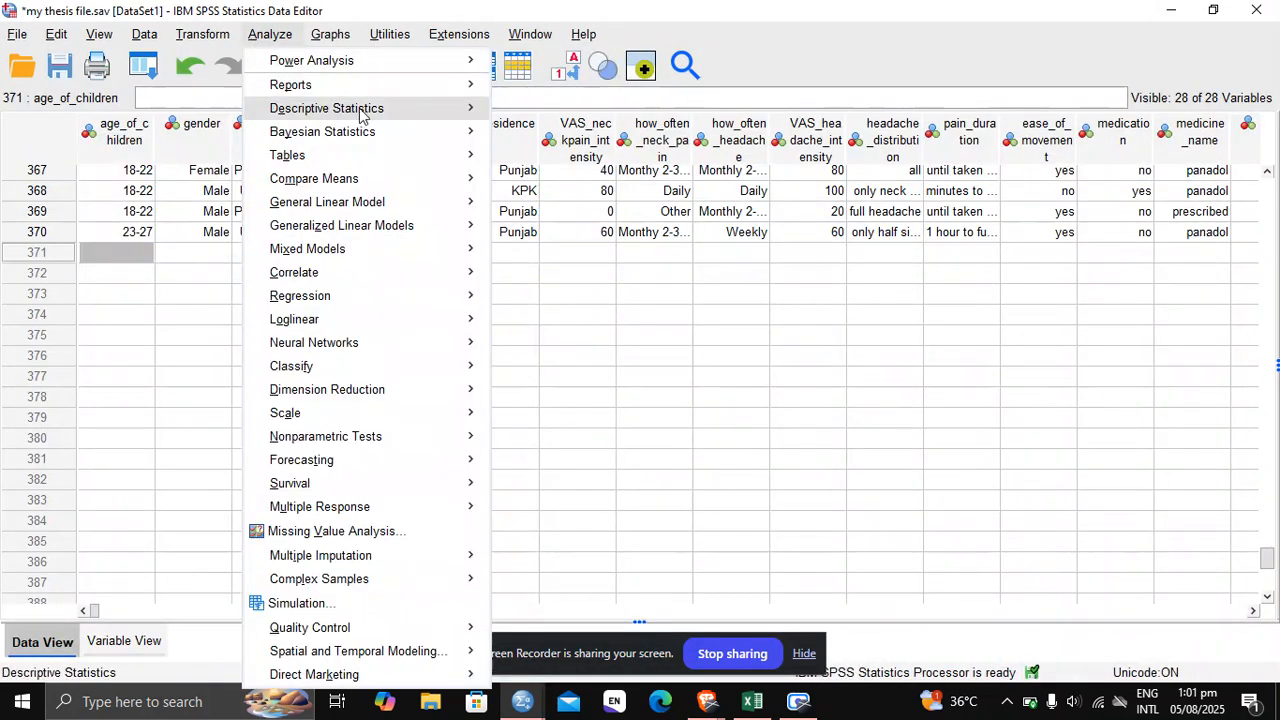
pyautogui.moveTo(360, 108)
pyautogui.click(540, 114)
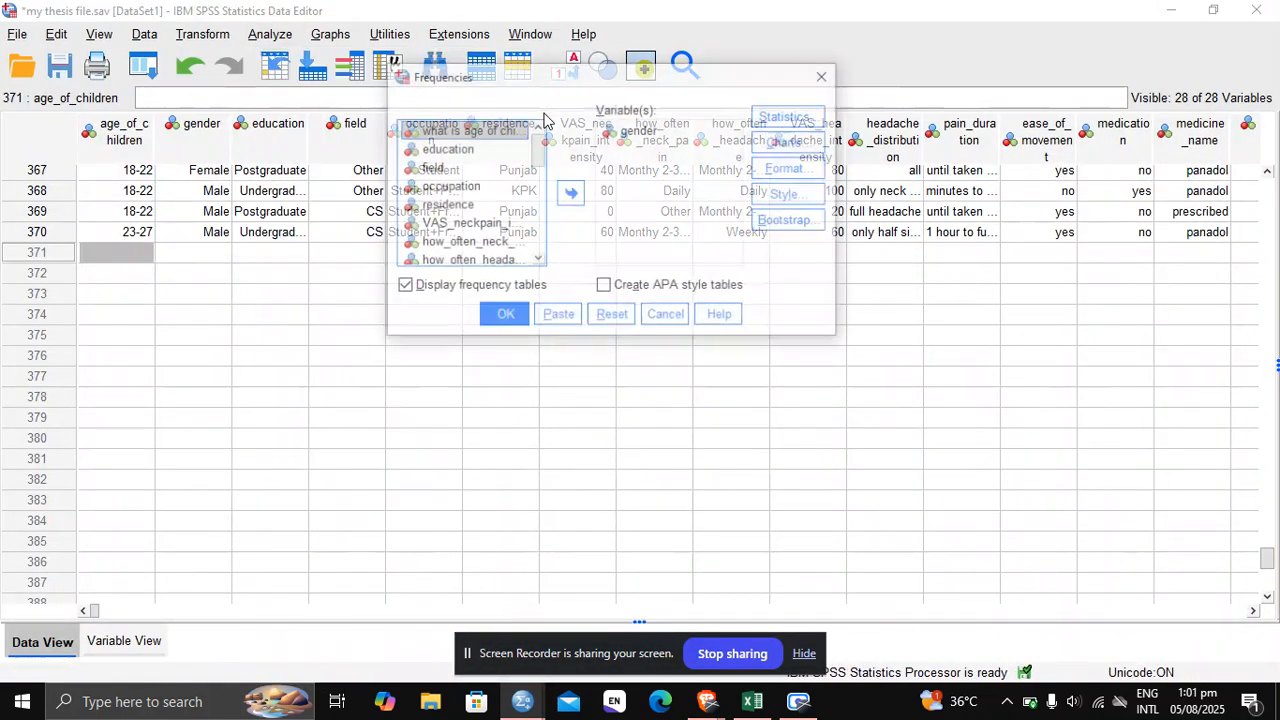
pyautogui.click(808, 128)
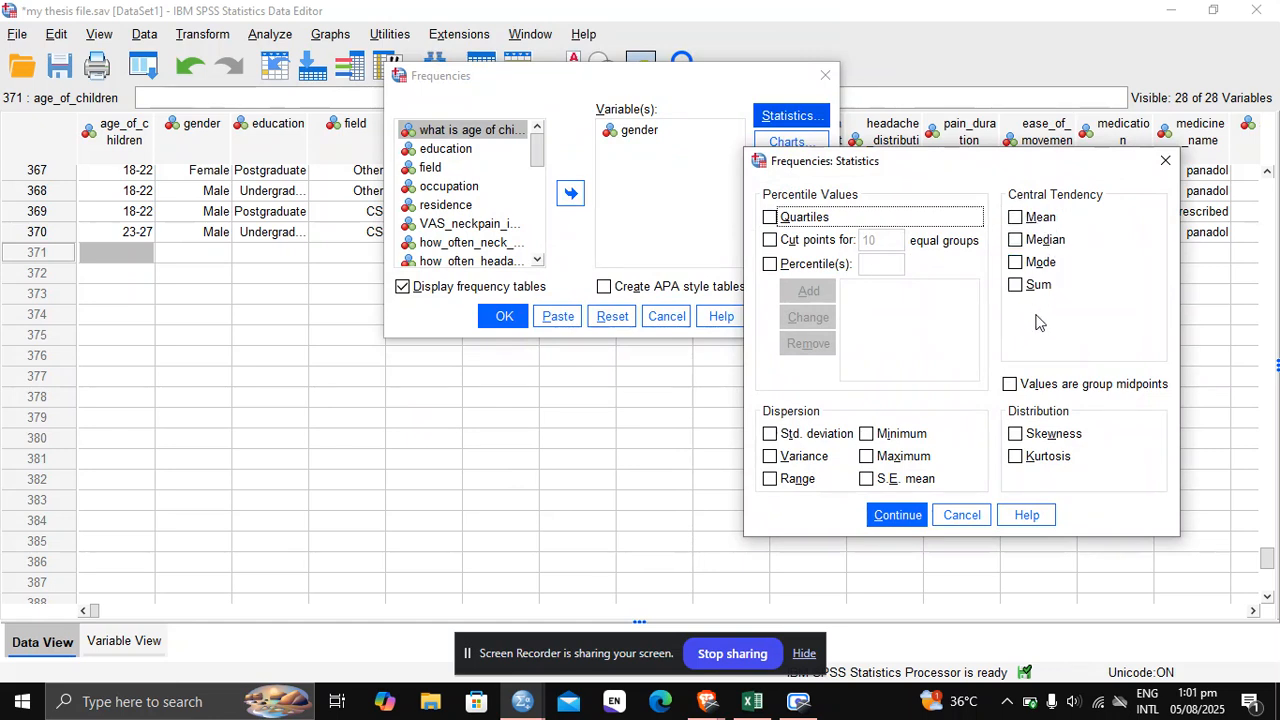
pyautogui.click(1017, 436)
pyautogui.click(1015, 459)
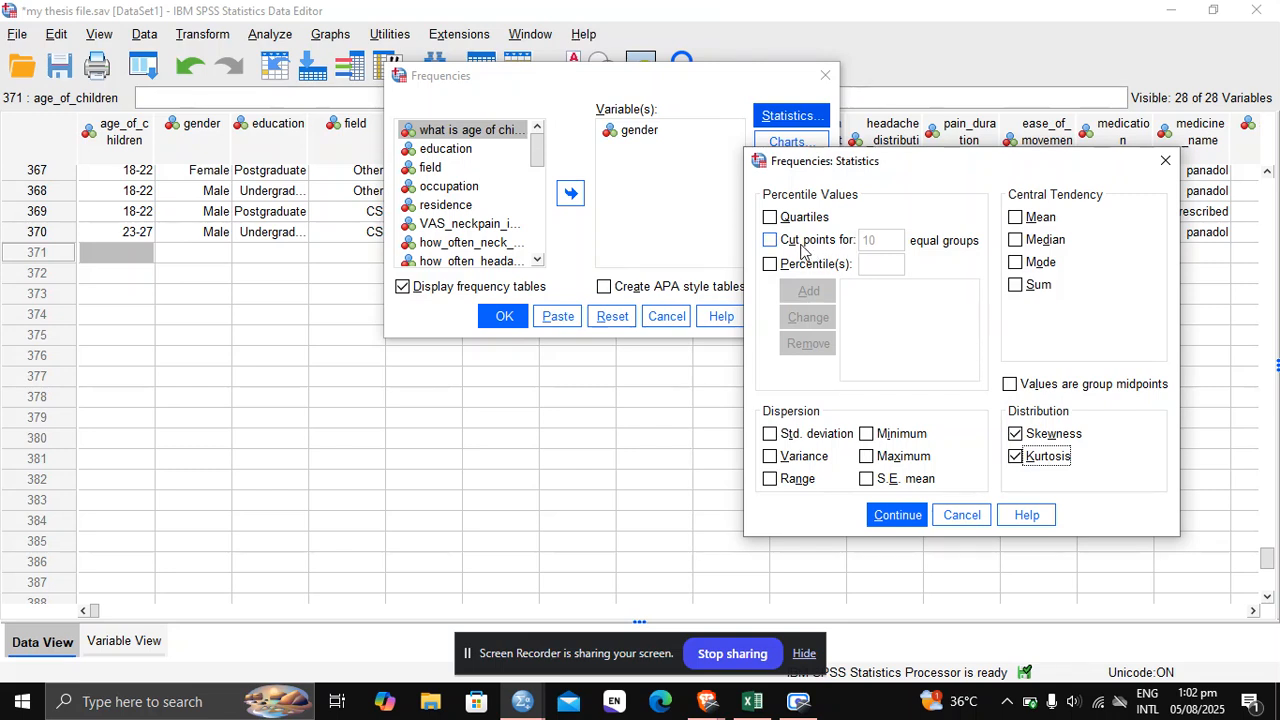
pyautogui.click(772, 436)
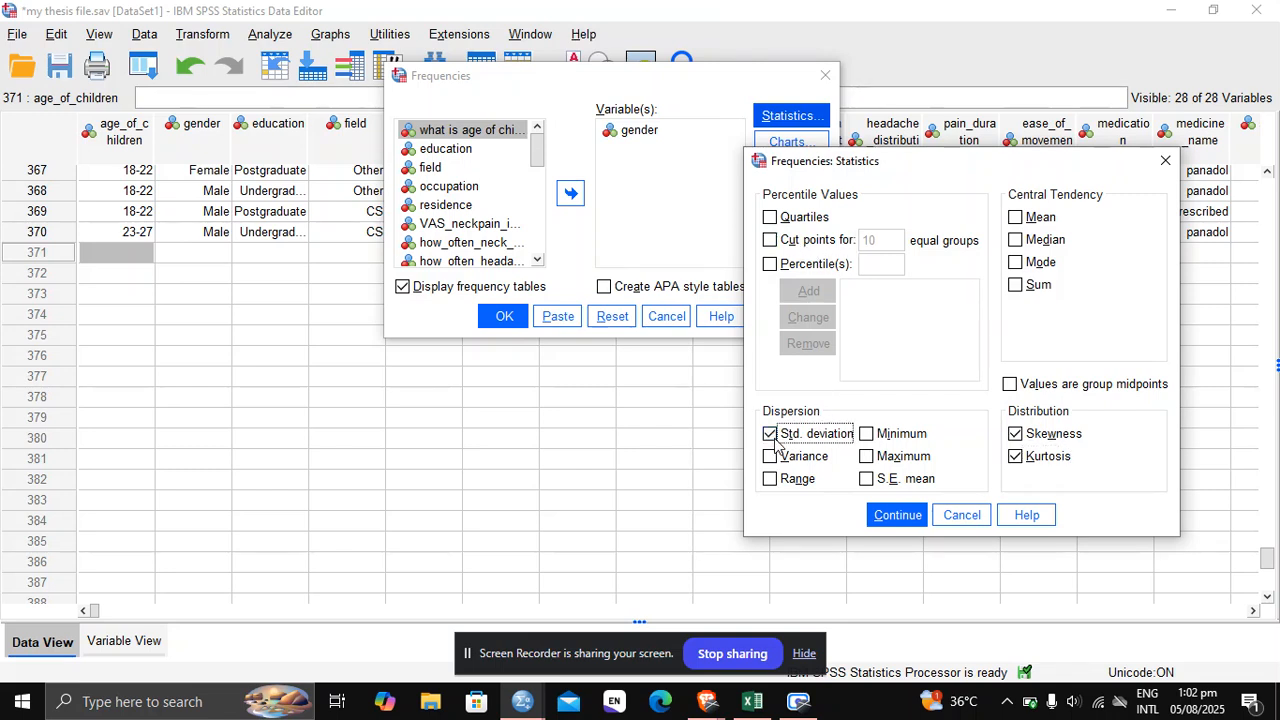
# - Include the mean, median, mode and sum as central tendency statistics for gender
pyautogui.click(1038, 216)
pyautogui.click(1015, 240)
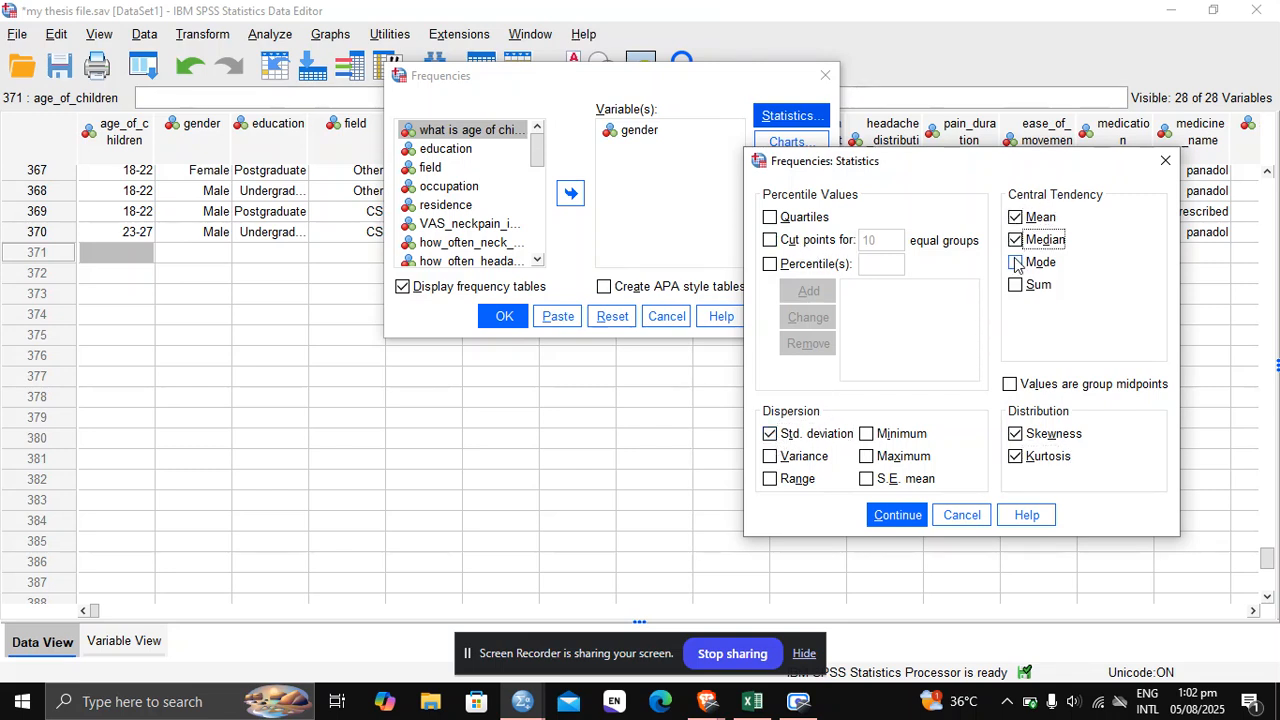
pyautogui.click(1015, 262)
pyautogui.click(1015, 285)
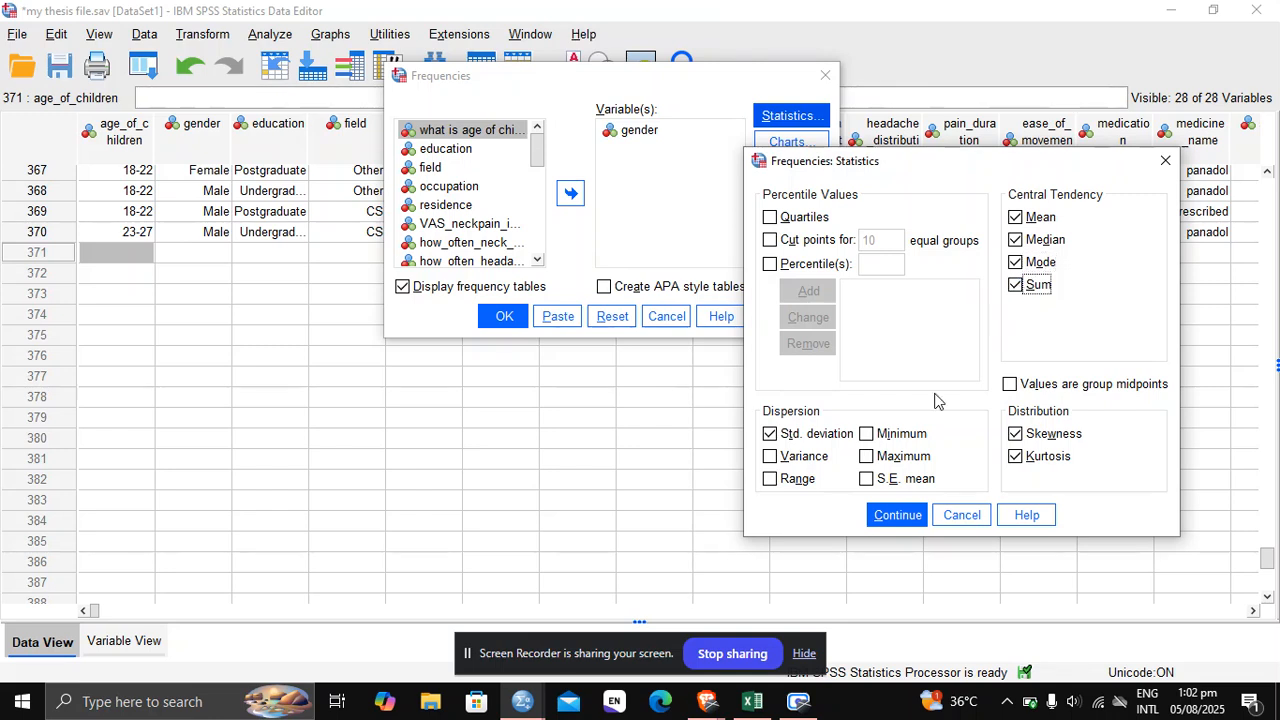
# - Add maximum, minimum, range, variance and S.E. mean to the dispersion statistics and run the Frequencies analysis
pyautogui.click(866, 457)
pyautogui.click(866, 436)
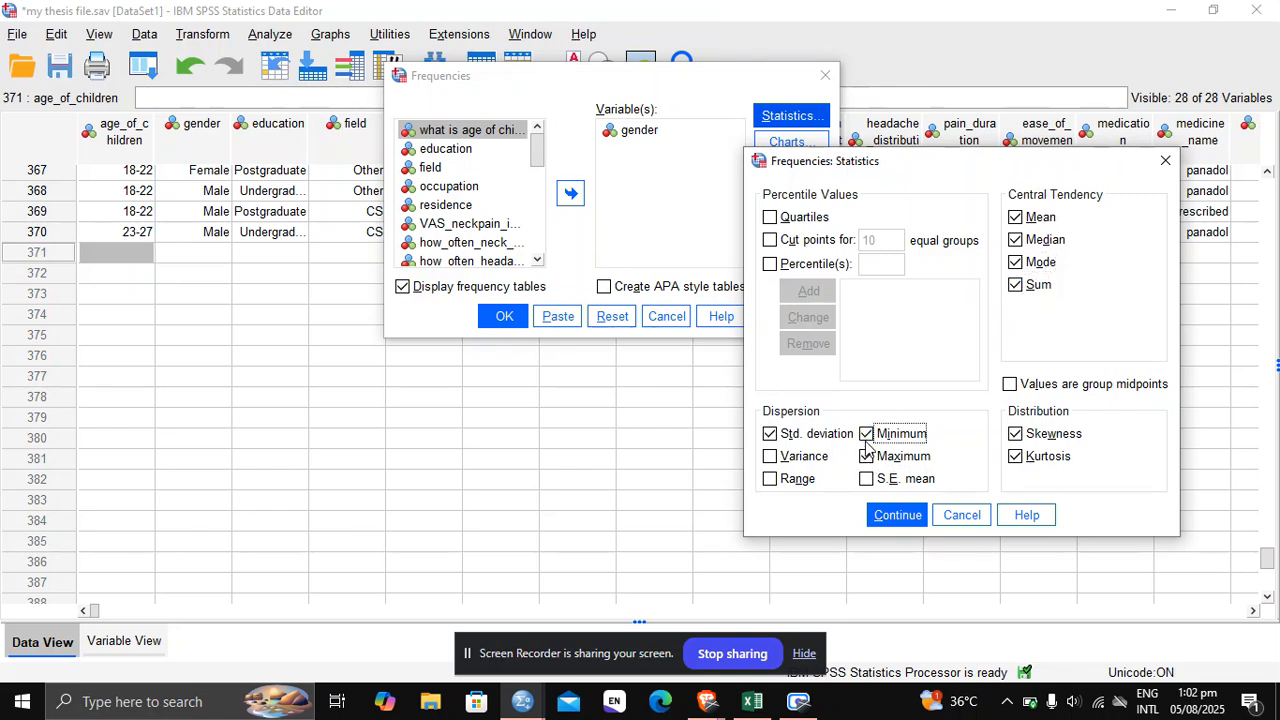
pyautogui.click(770, 479)
pyautogui.click(770, 457)
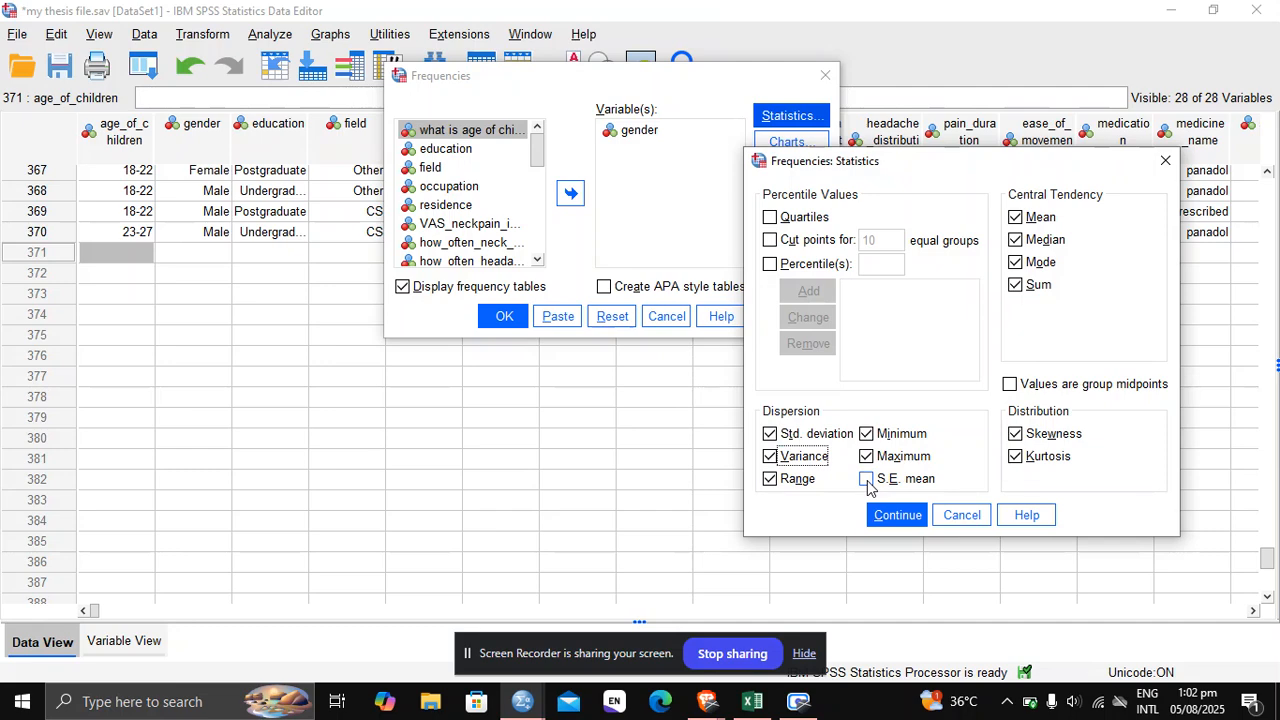
pyautogui.click(866, 480)
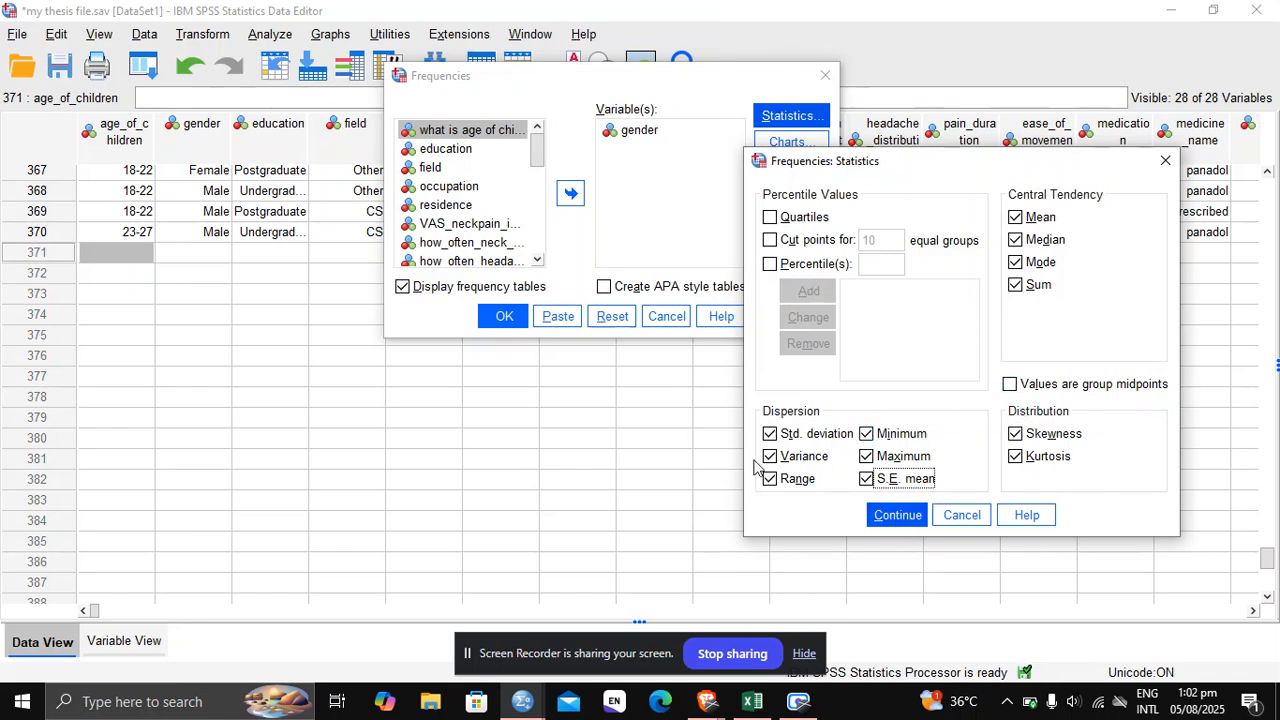
pyautogui.click(890, 516)
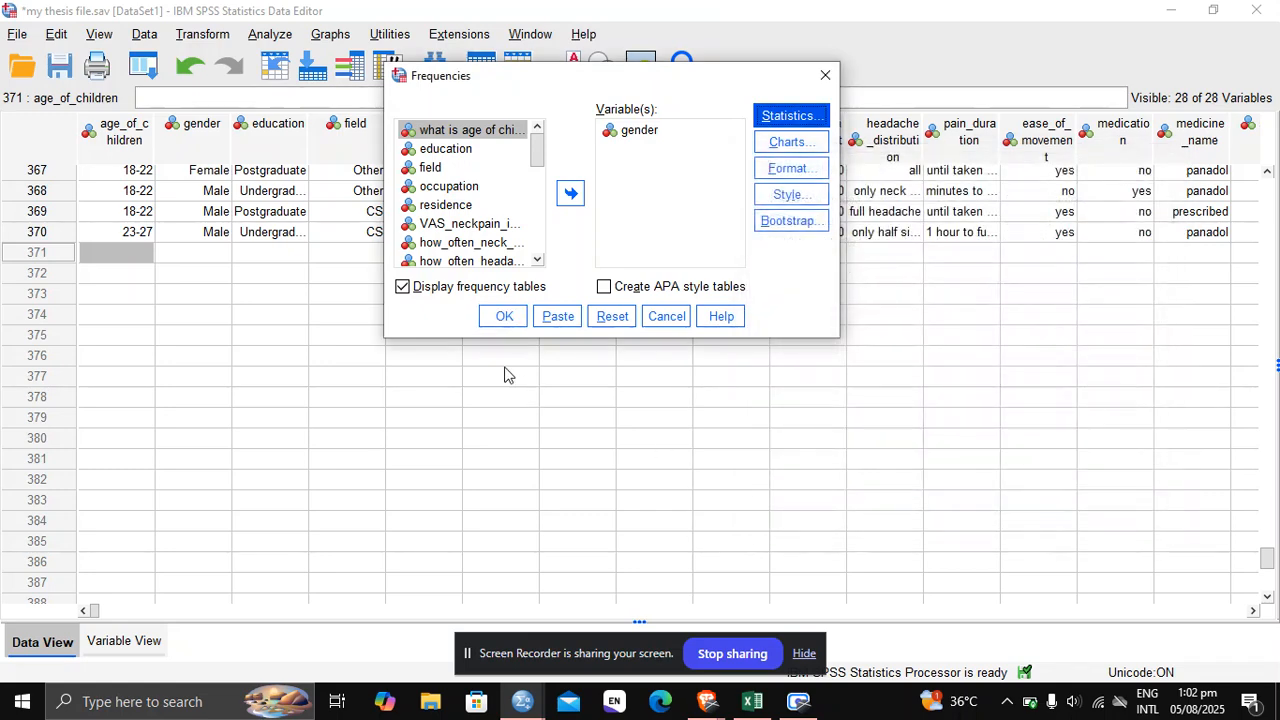
pyautogui.click(500, 318)
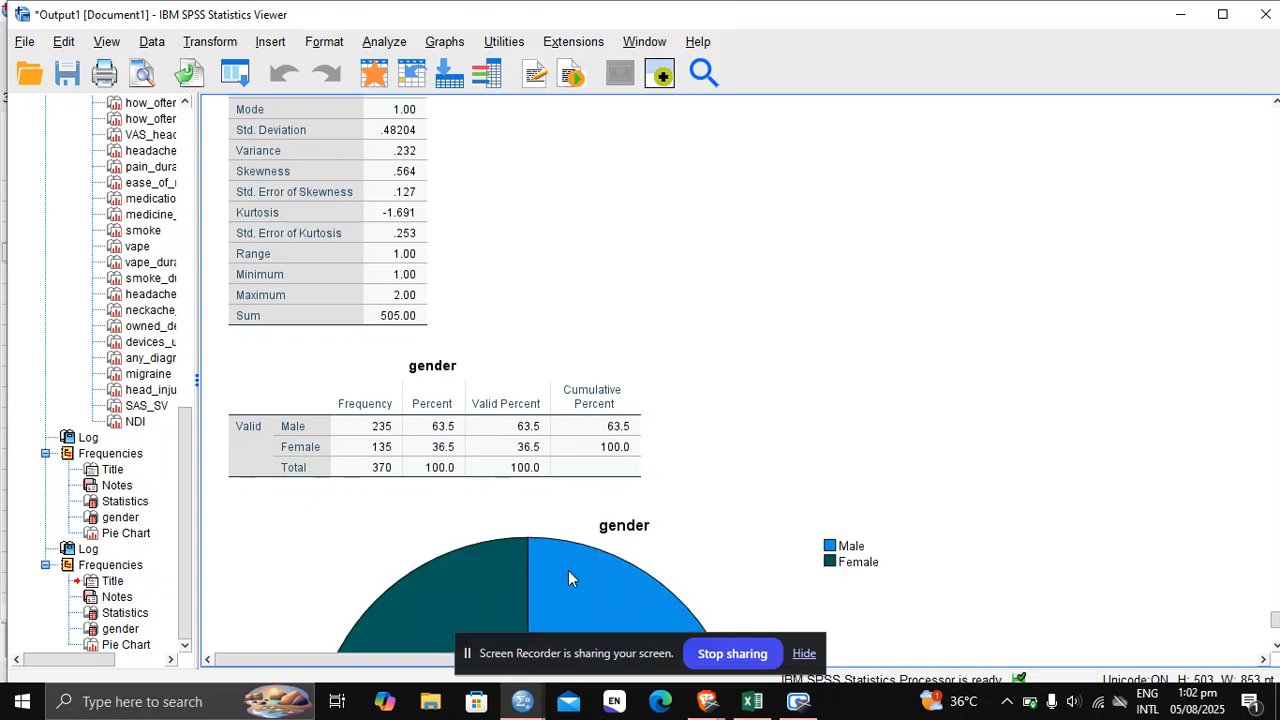
# - Examine the new gender output, focusing on the central tendency, dispersion and distribution values in the Statistics table
pyautogui.click(1277, 649)
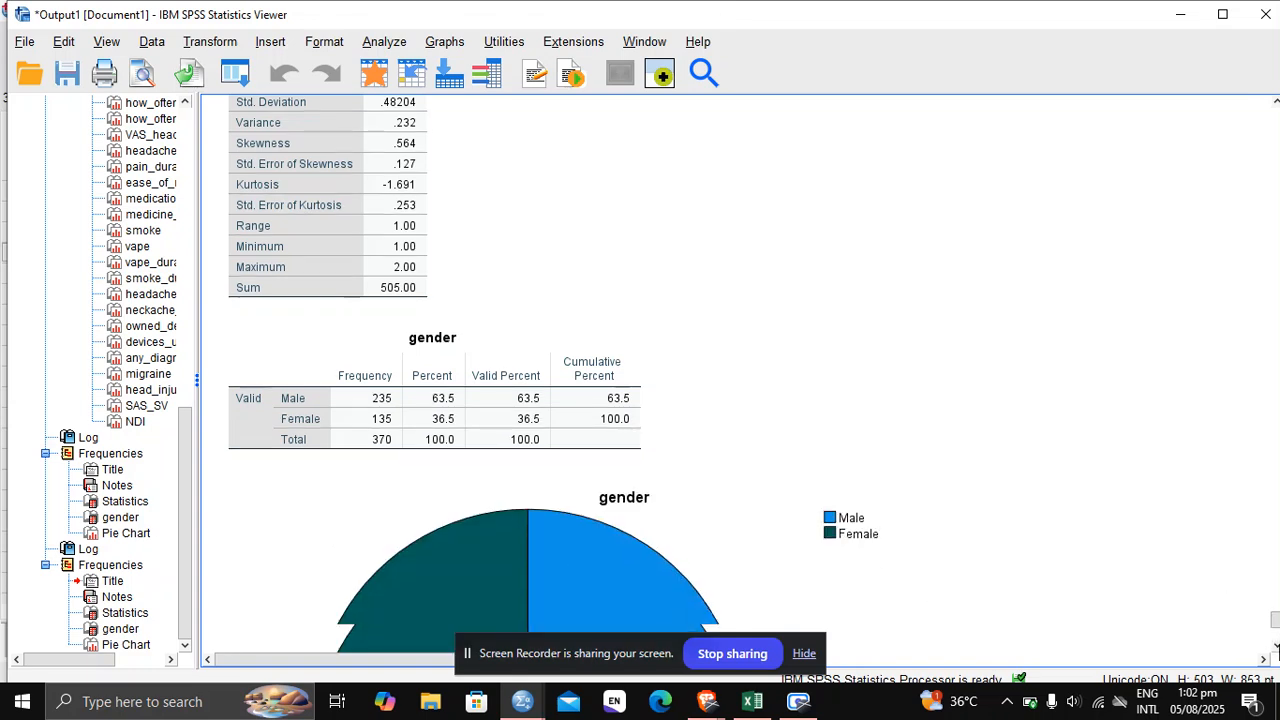
pyautogui.click(1277, 650)
pyautogui.moveTo(1277, 629)
pyautogui.mouseDown()
pyautogui.moveTo(1277, 645)
pyautogui.moveTo(1276, 598)
pyautogui.moveTo(1276, 615)
pyautogui.mouseUp()
pyautogui.click(285, 328)
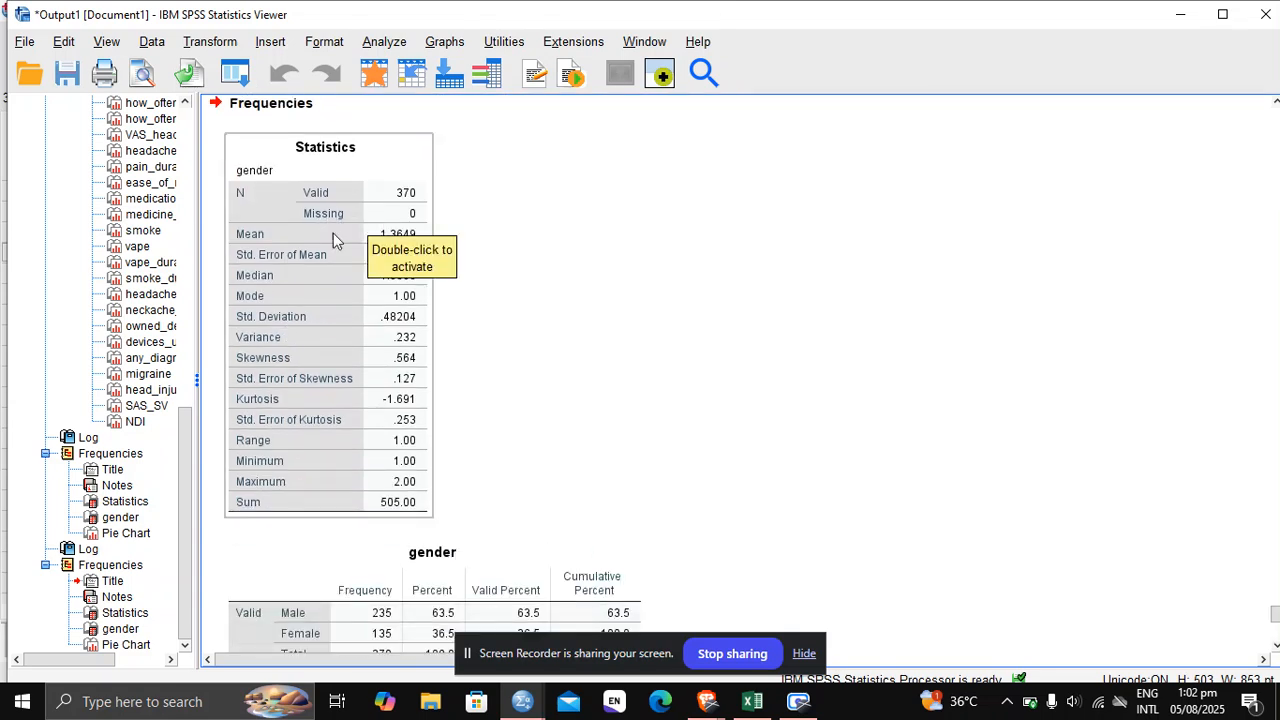
pyautogui.click(468, 245)
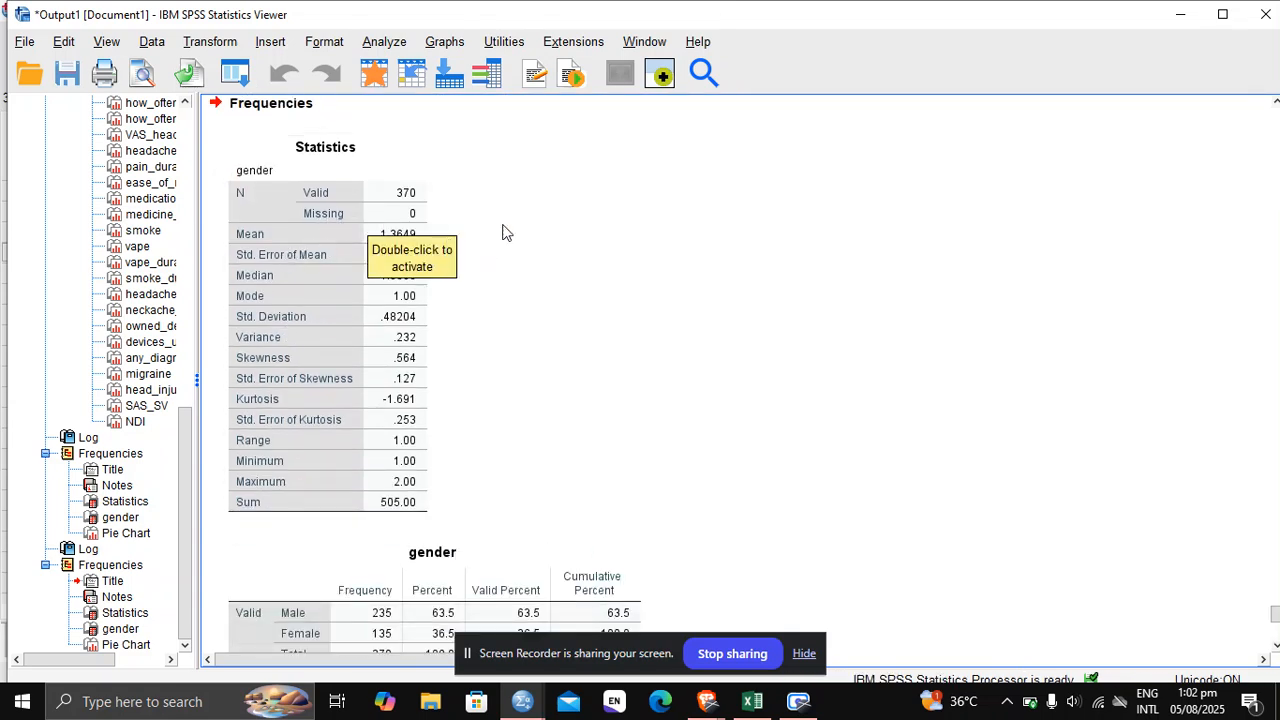
# - Review the Sum and Std. Error of Mean rows in gender's Statistics table and return to the Data Editor
pyautogui.click(378, 505)
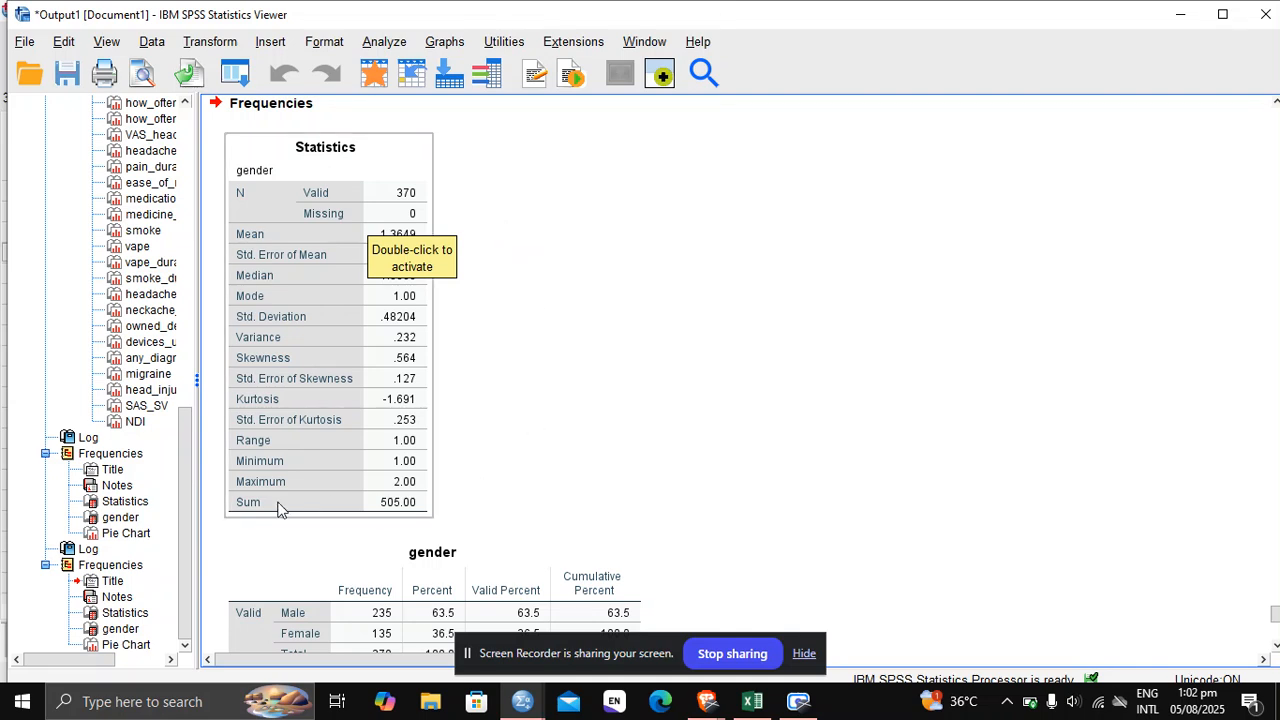
pyautogui.click(267, 253)
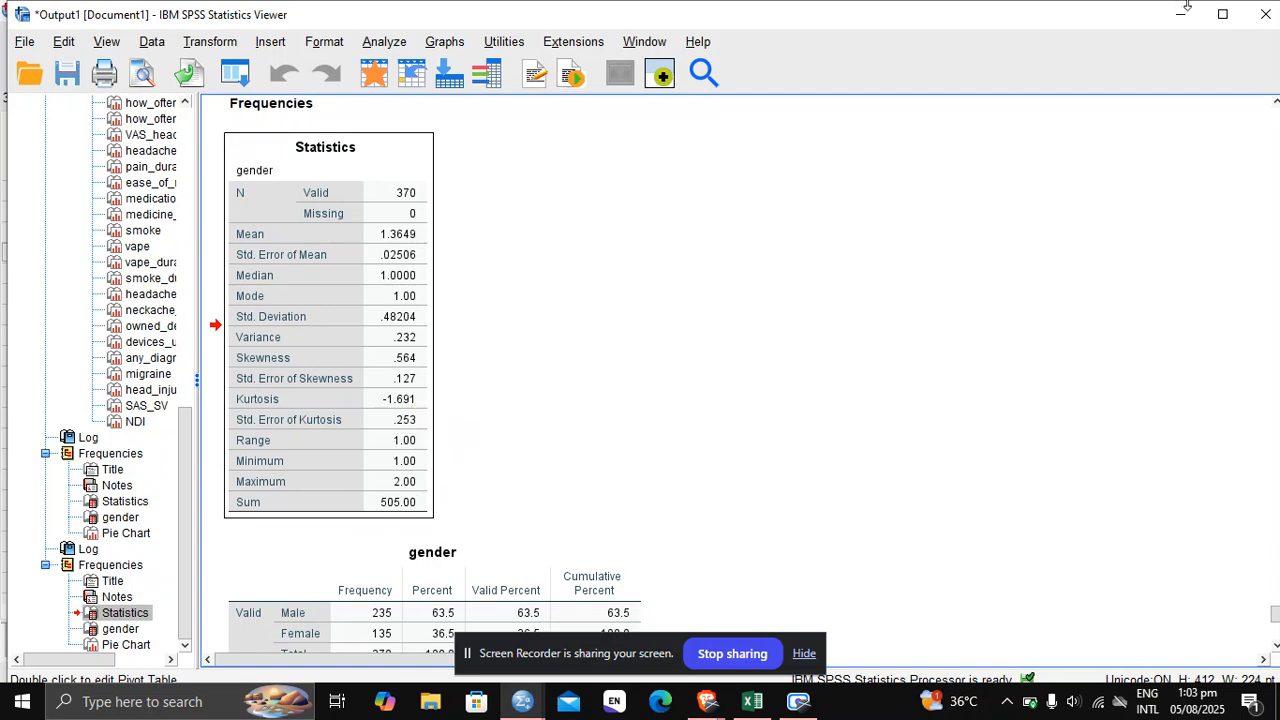
pyautogui.click(1183, 12)
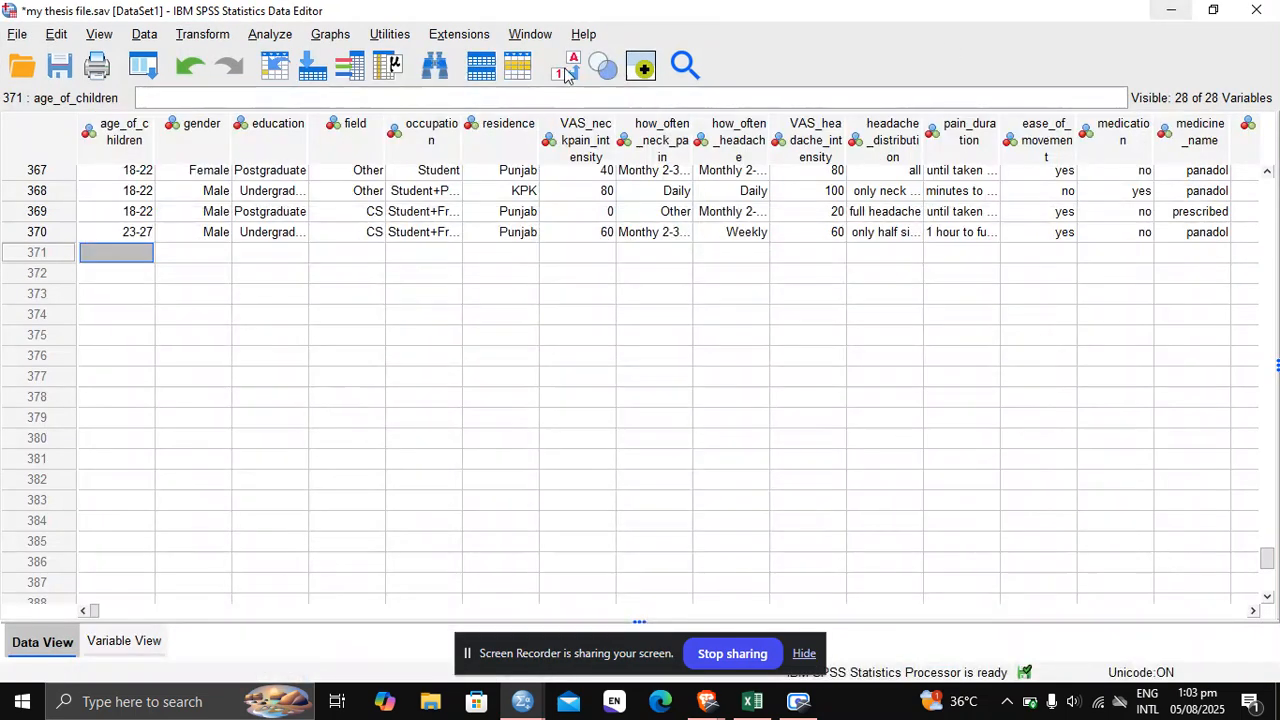
# - Start a Crosstabs analysis from the descriptive statistics procedures and assign gender as the row variable
pyautogui.click(268, 38)
pyautogui.moveTo(386, 112)
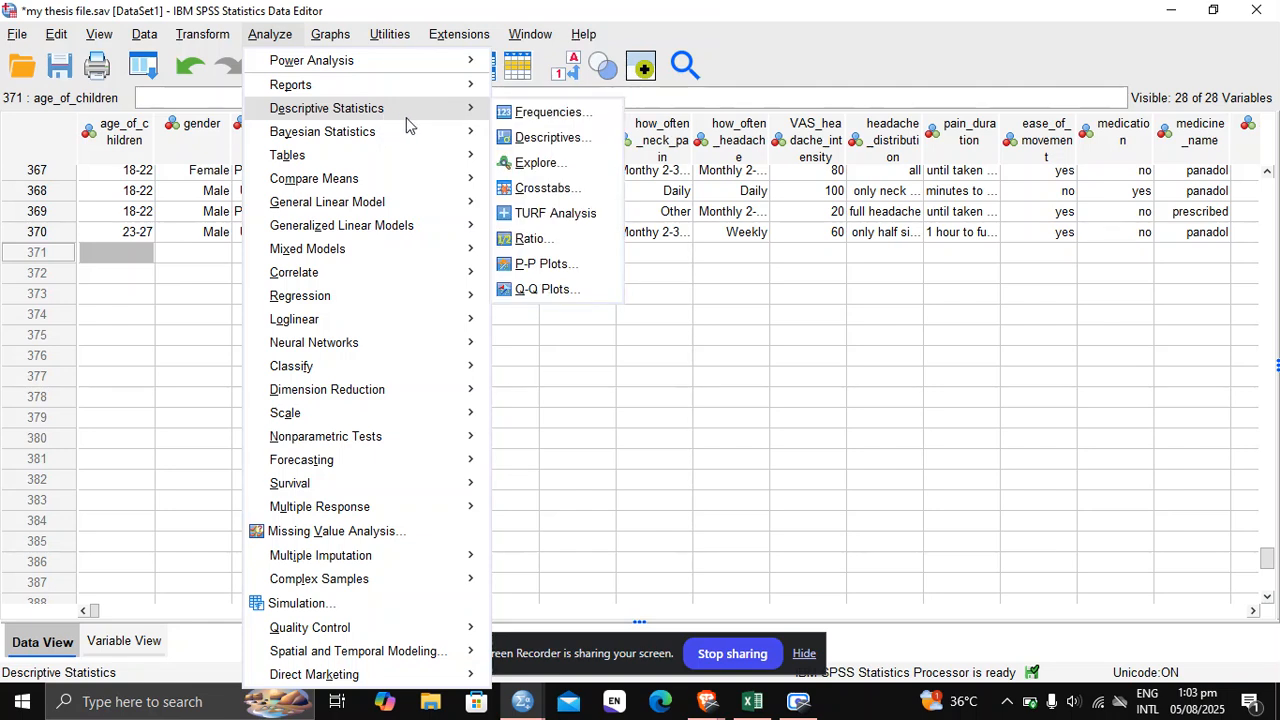
pyautogui.click(530, 194)
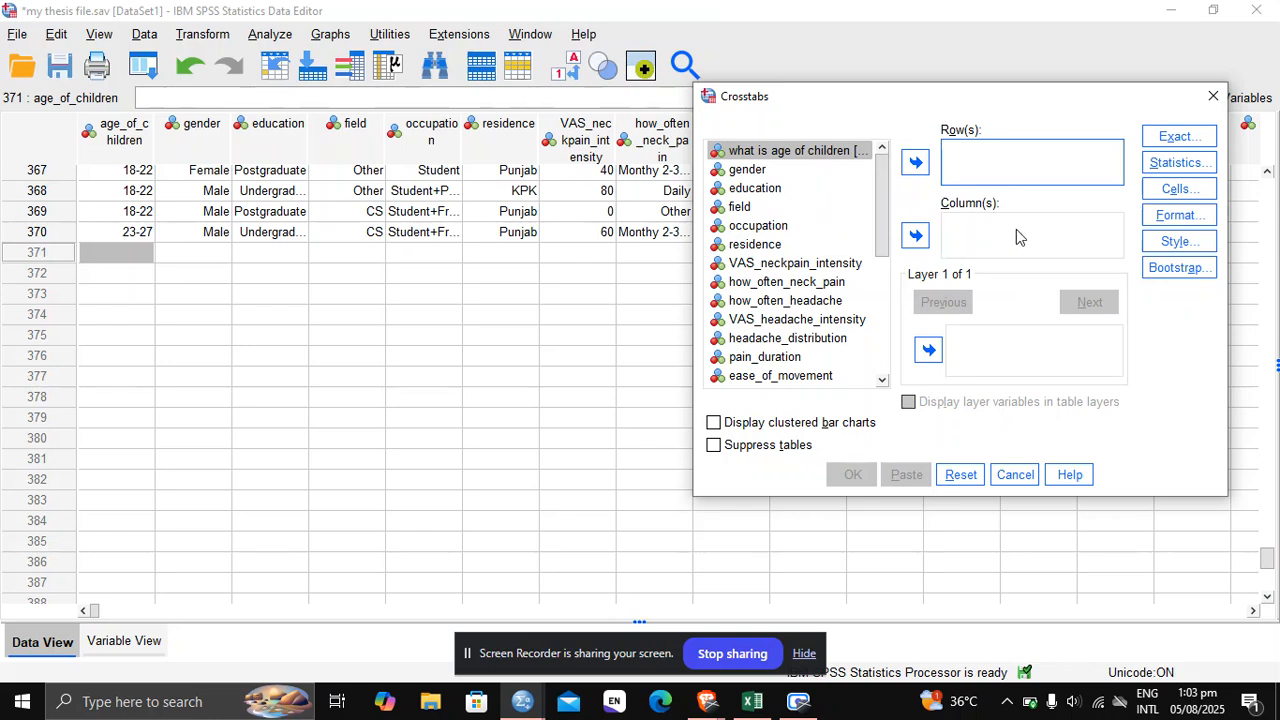
pyautogui.click(1018, 236)
pyautogui.click(783, 172)
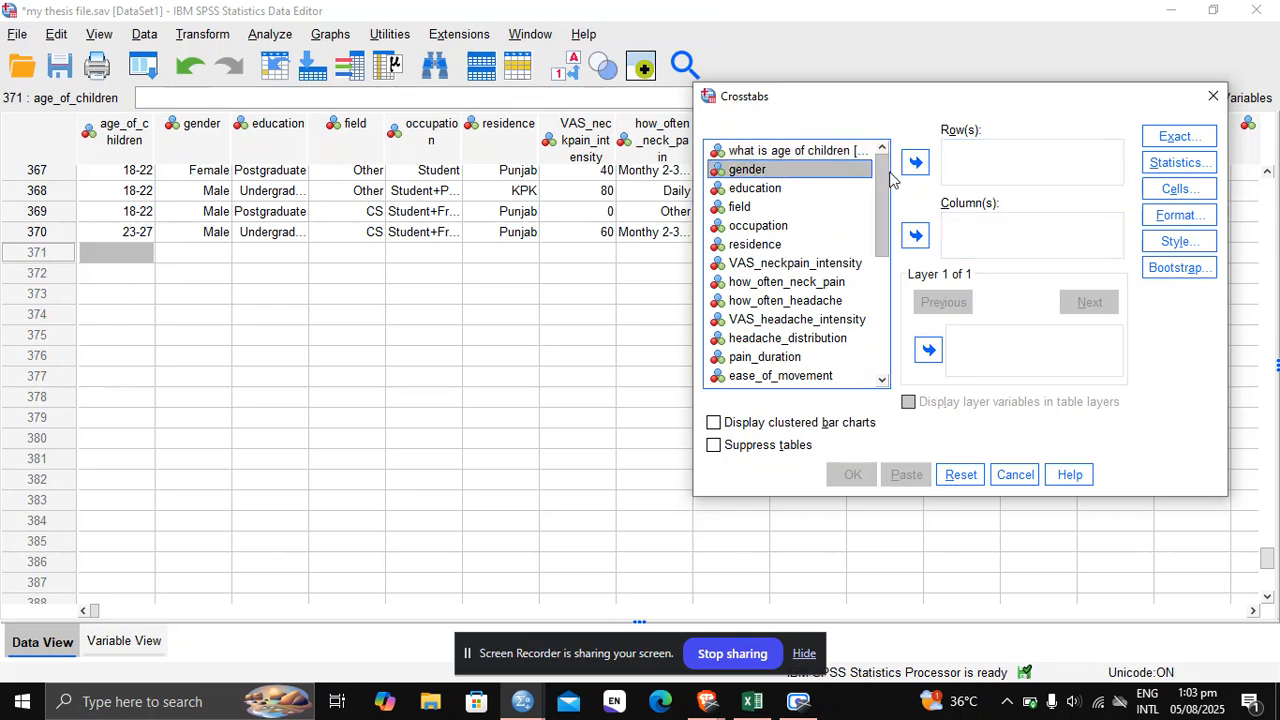
pyautogui.click(915, 163)
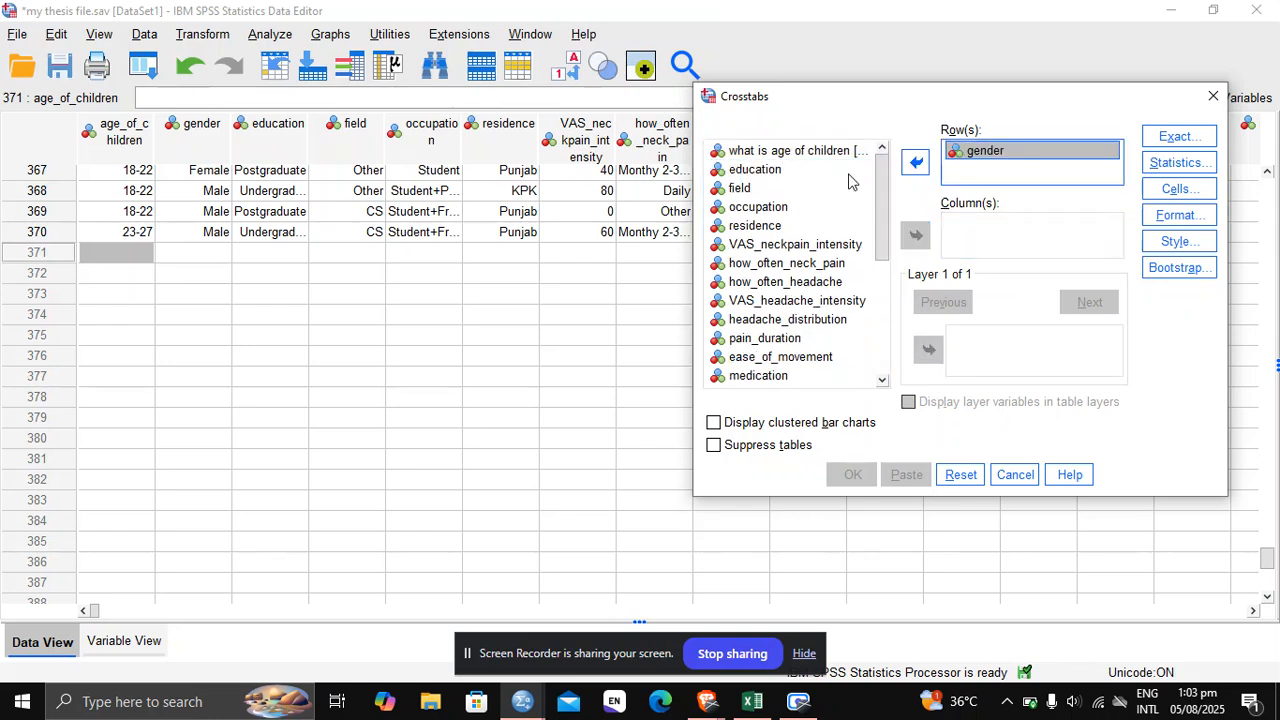
# - Assign VAS_neckpain_intensity as the column variable of the crosstabulation
pyautogui.click(968, 245)
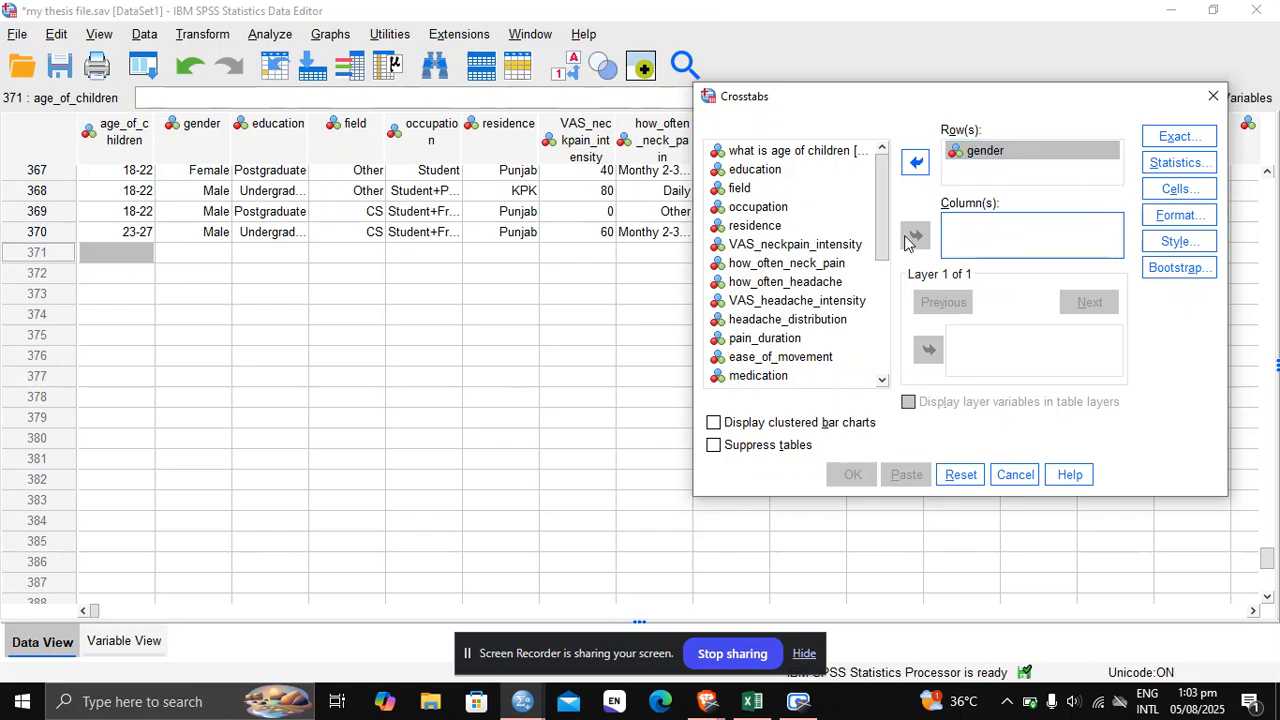
pyautogui.click(785, 253)
pyautogui.click(785, 246)
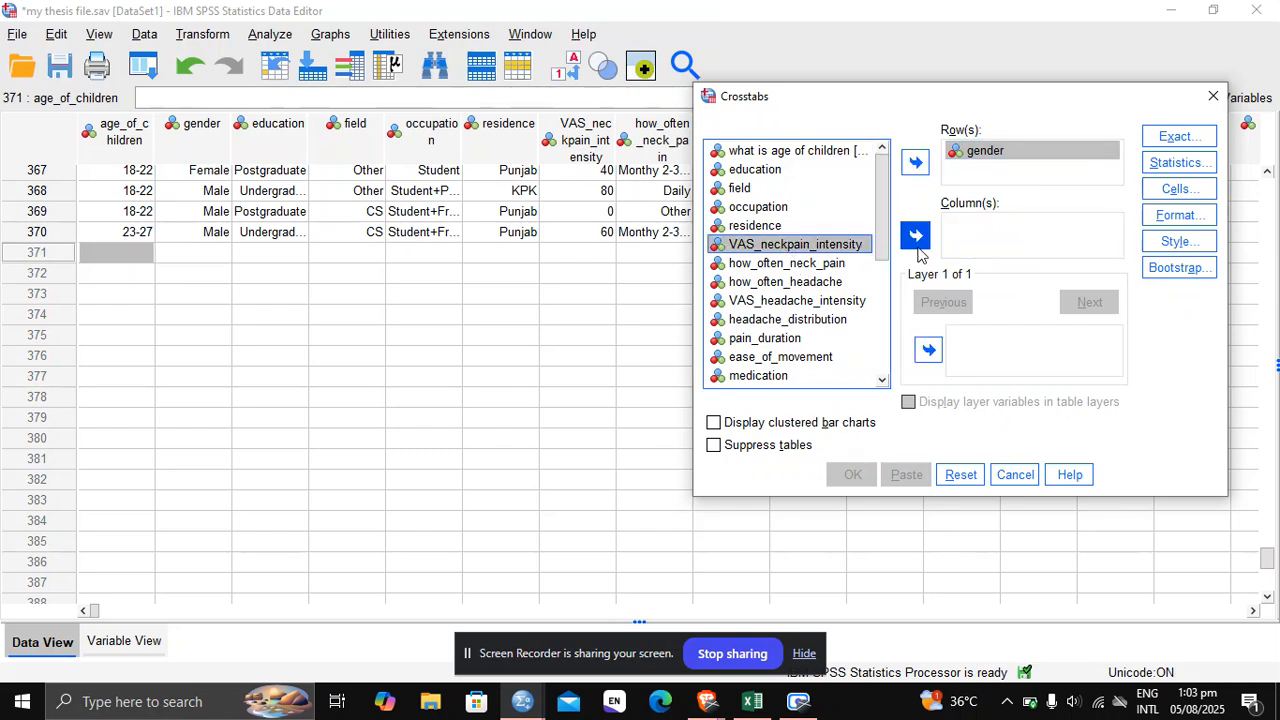
pyautogui.click(916, 238)
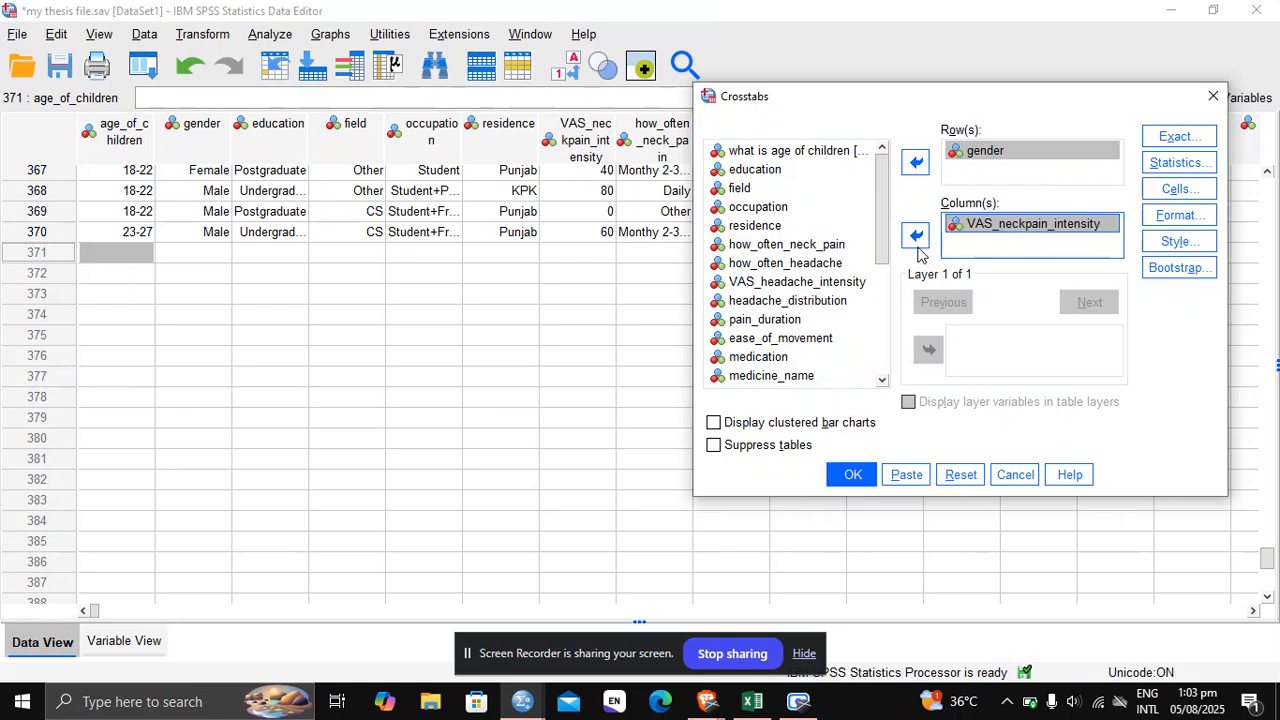
# - Check the Exact Tests options without changing them and request the Chi-square and Correlations statistics for the crosstabulation
pyautogui.click(1178, 137)
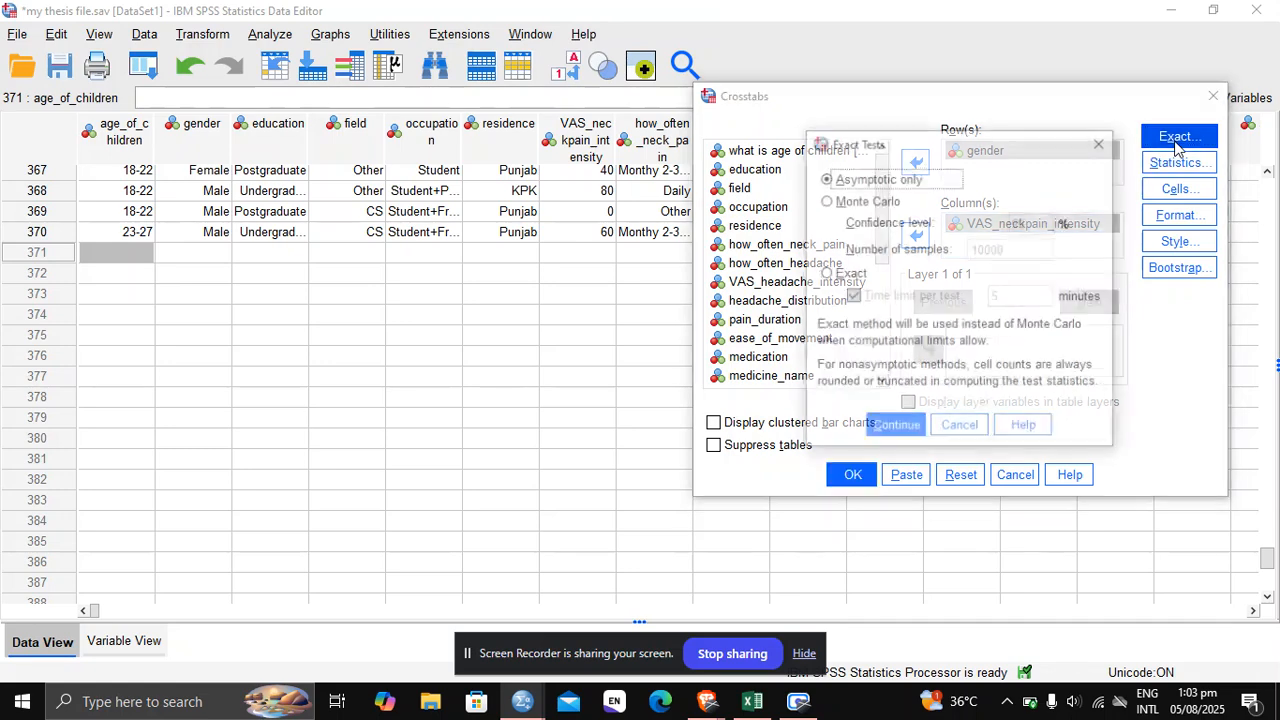
pyautogui.click(1101, 142)
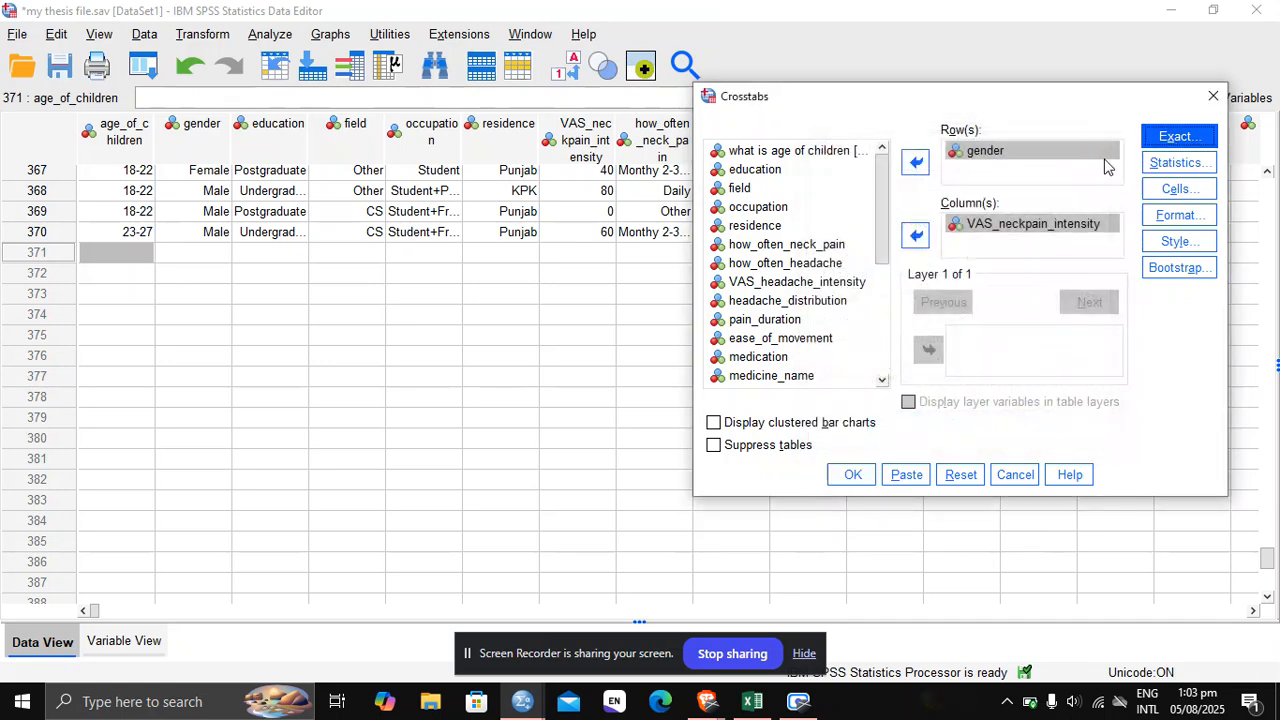
pyautogui.click(1175, 163)
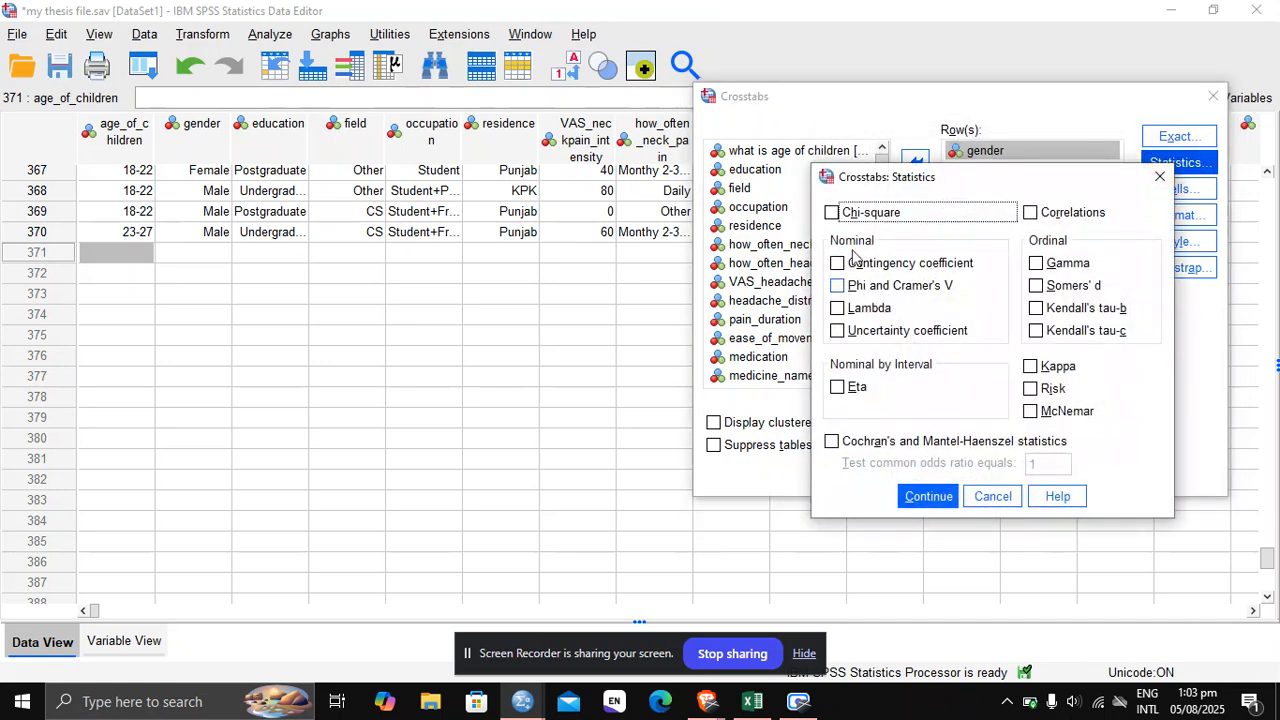
pyautogui.click(1029, 213)
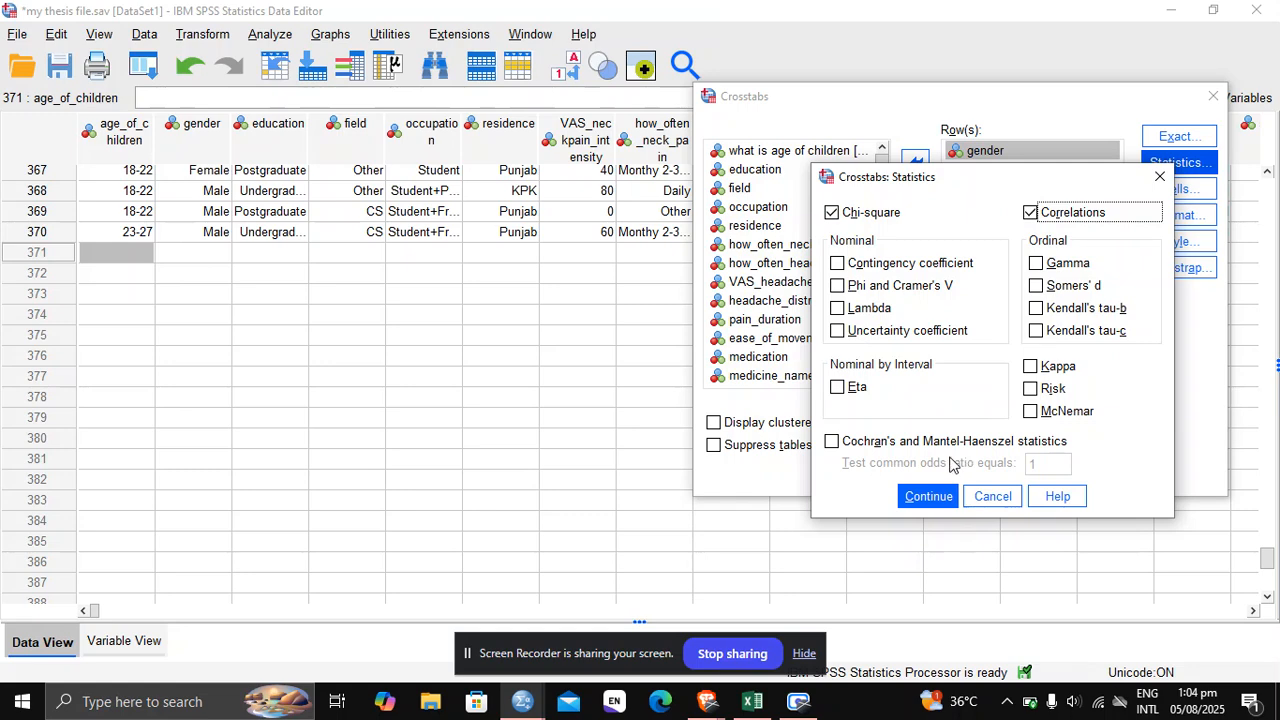
pyautogui.click(926, 497)
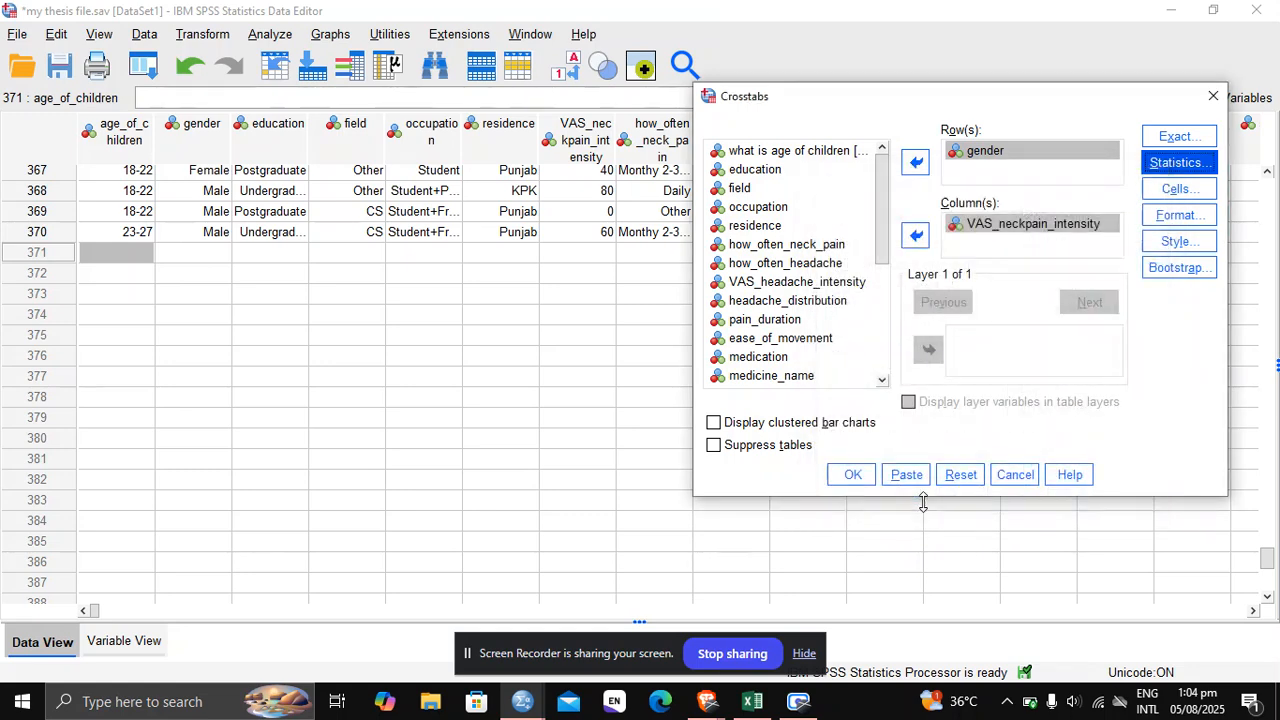
# - Check the Cell Display options without changing them and run the gender by VAS_neckpain_intensity crosstabulation
pyautogui.click(1177, 189)
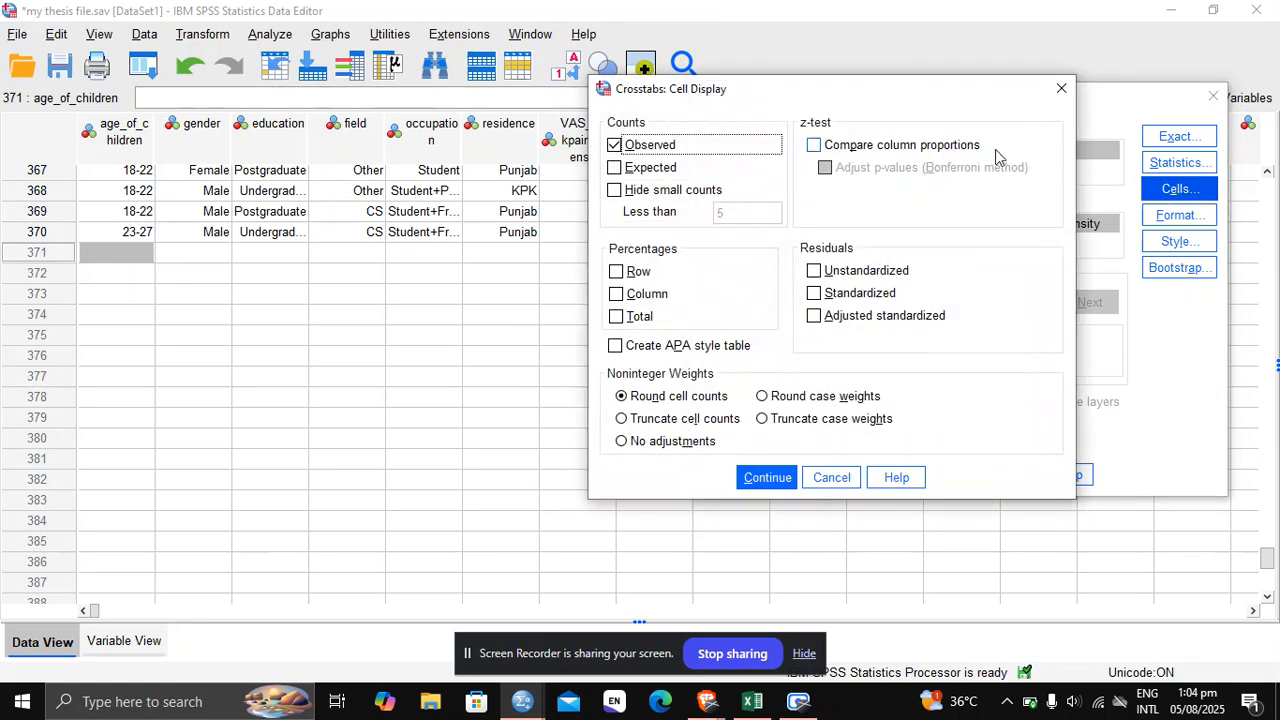
pyautogui.click(1061, 89)
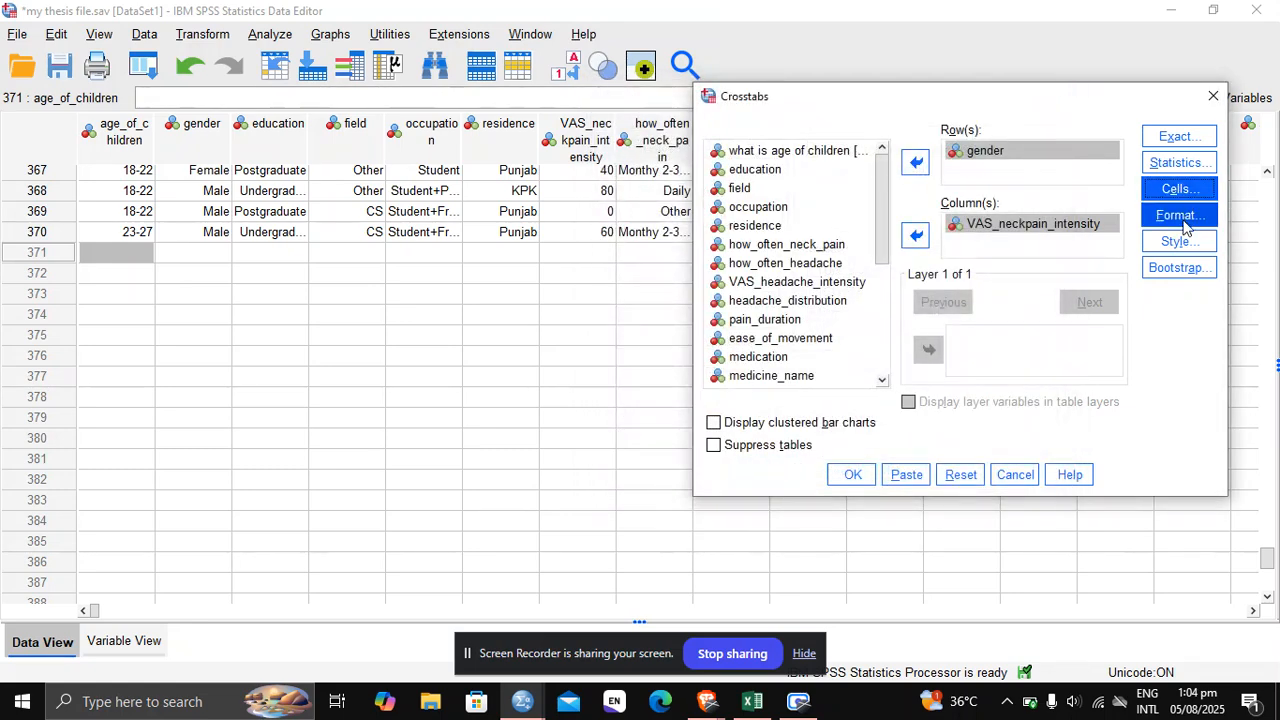
pyautogui.click(850, 475)
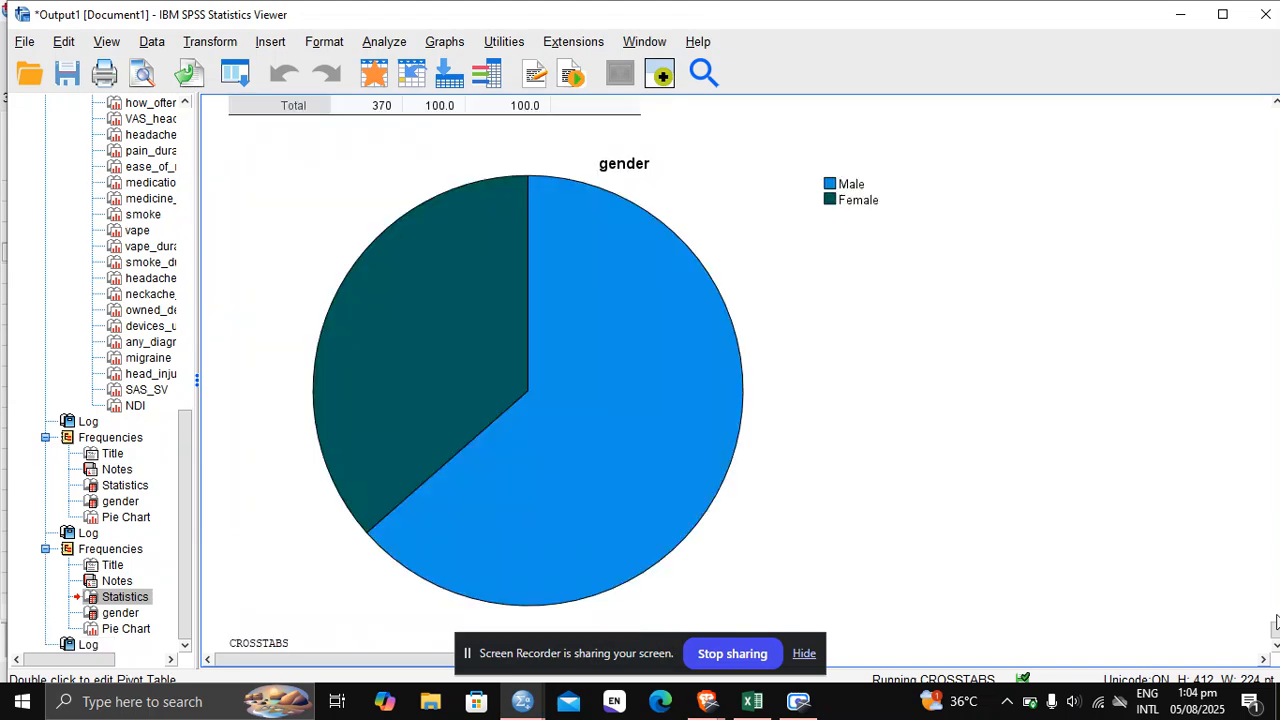
# - Examine the crosstabulation, Chi-Square Tests and Symmetric Measures tables, and return to the Data Editor
pyautogui.moveTo(1275, 625); pyautogui.dragTo(1275, 634)
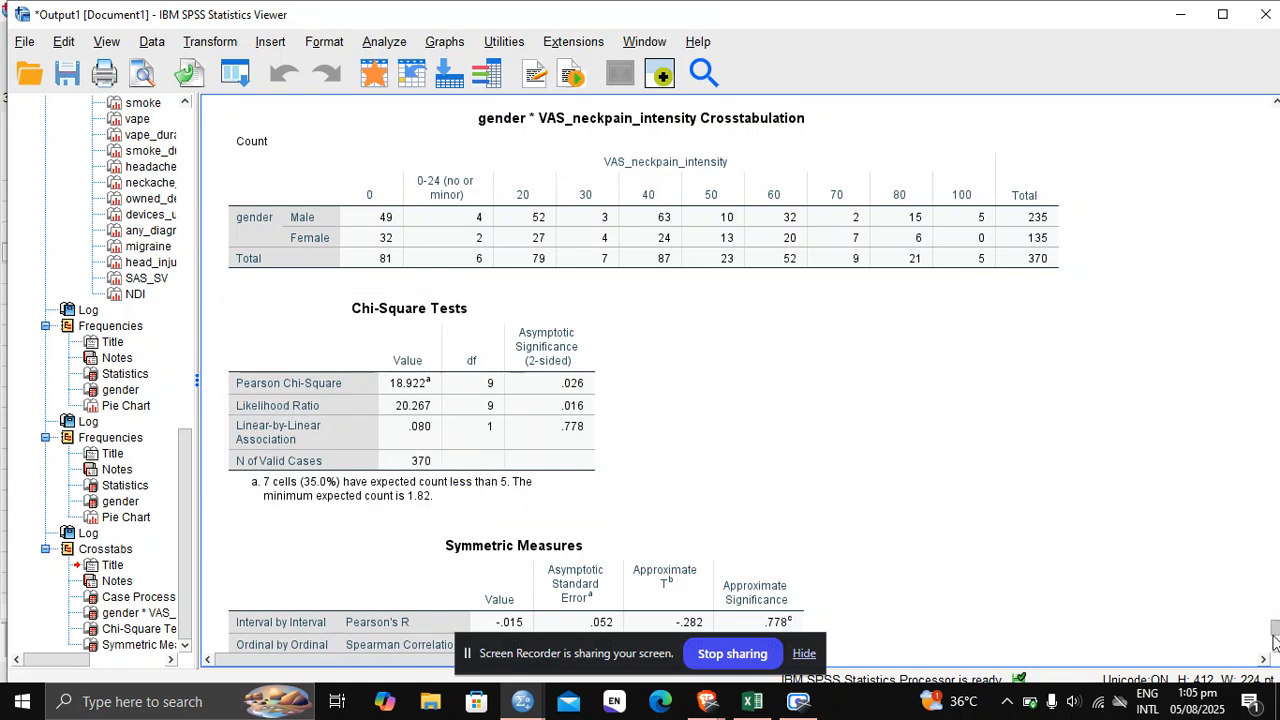
pyautogui.scroll(-3, 1276, 638)
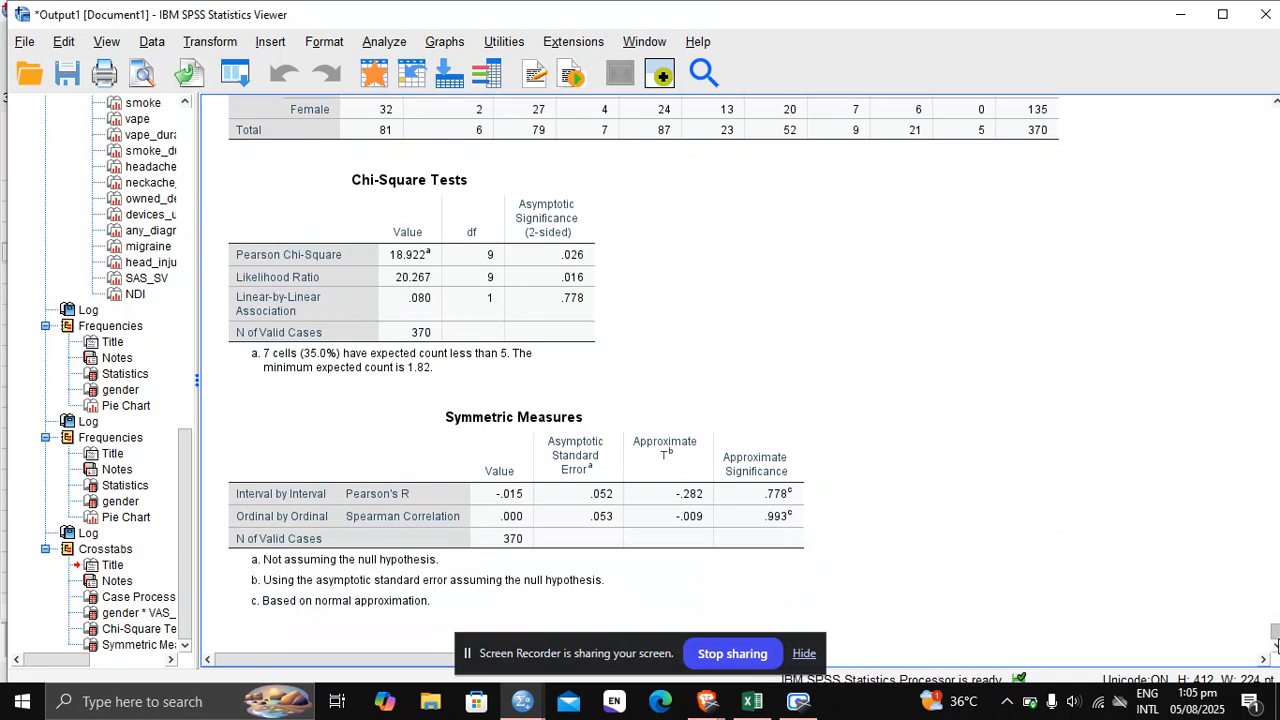
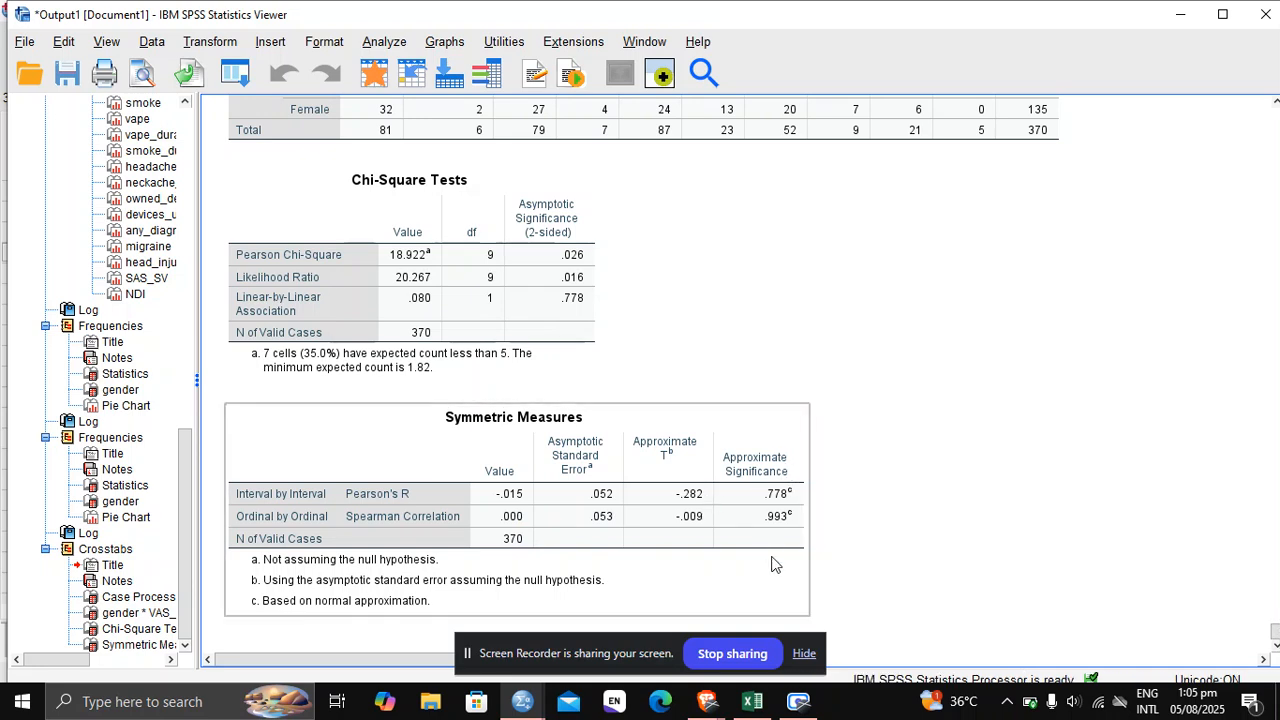
pyautogui.click(1180, 22)
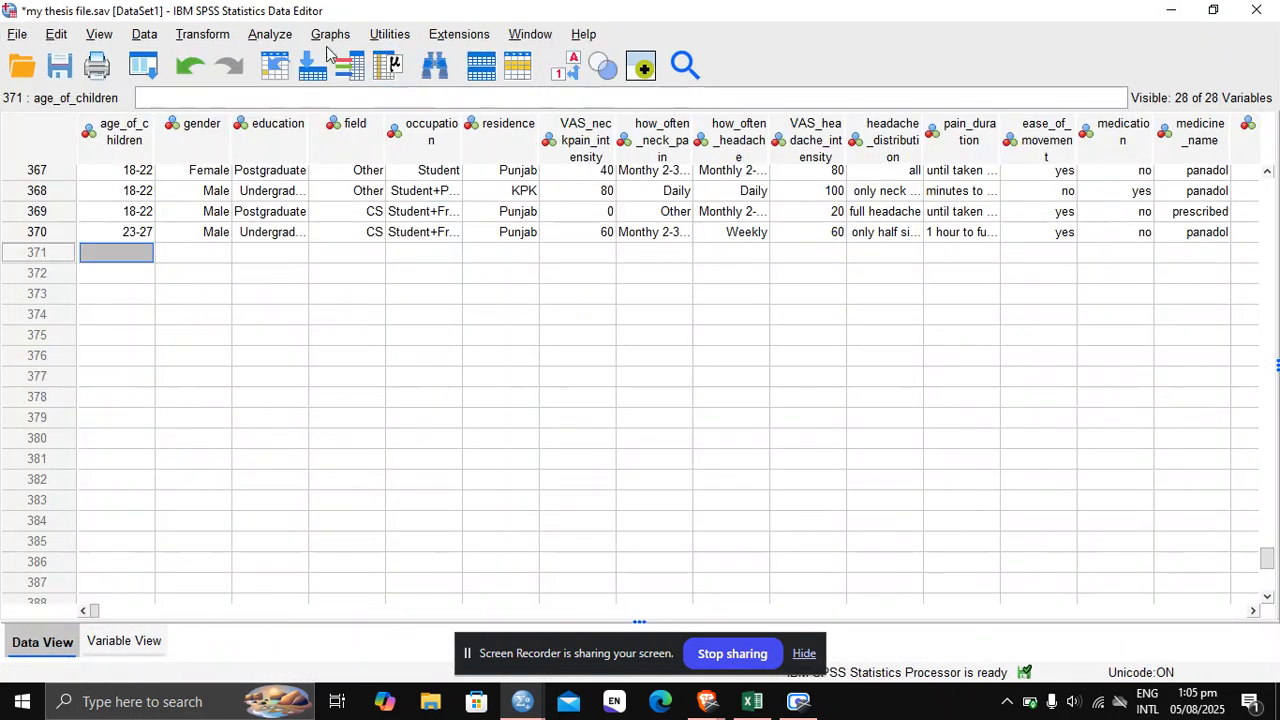
# - Run a One-Sample T Test from the mean comparison procedures with gender as the test variable
pyautogui.click(272, 34)
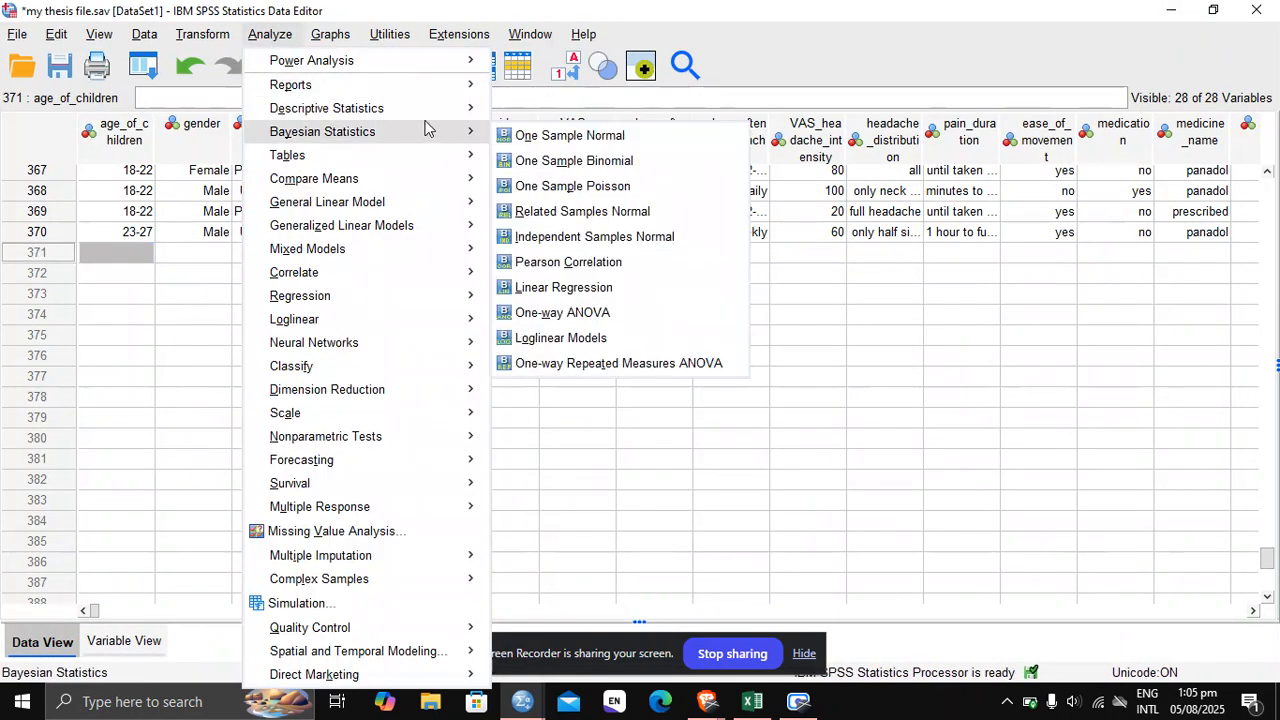
pyautogui.moveTo(421, 114)
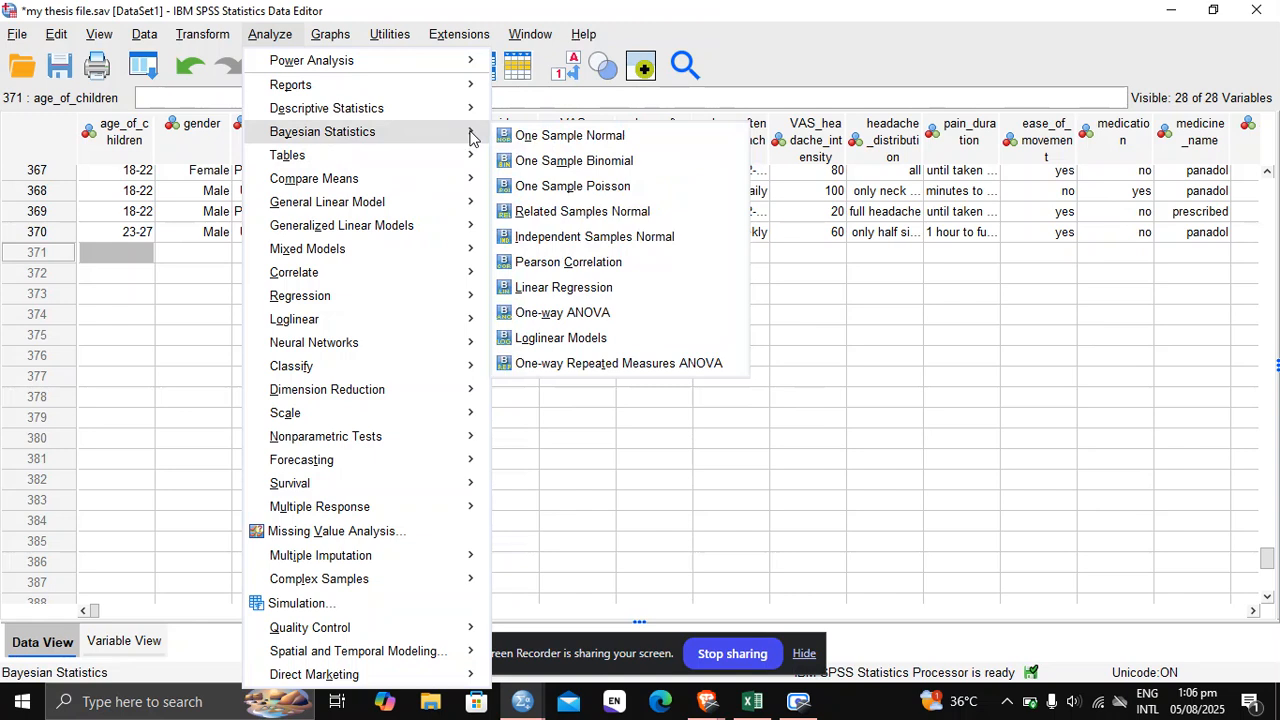
pyautogui.moveTo(468, 165)
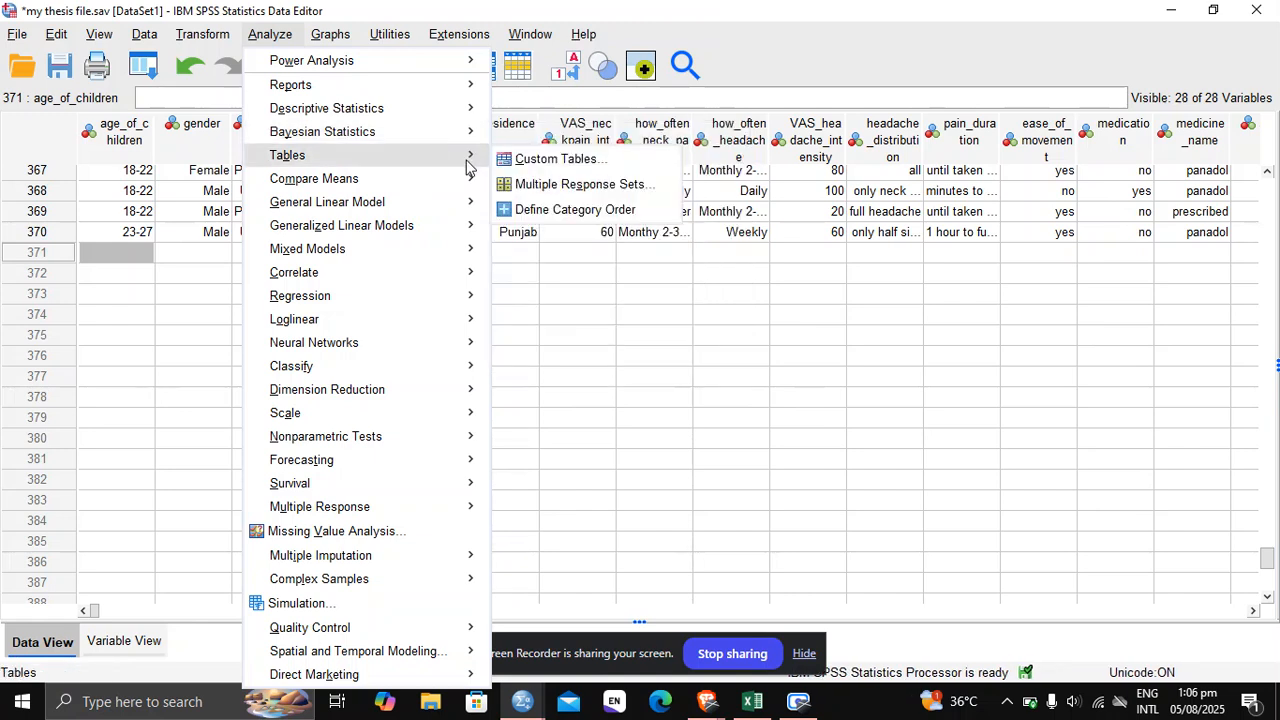
pyautogui.moveTo(473, 192)
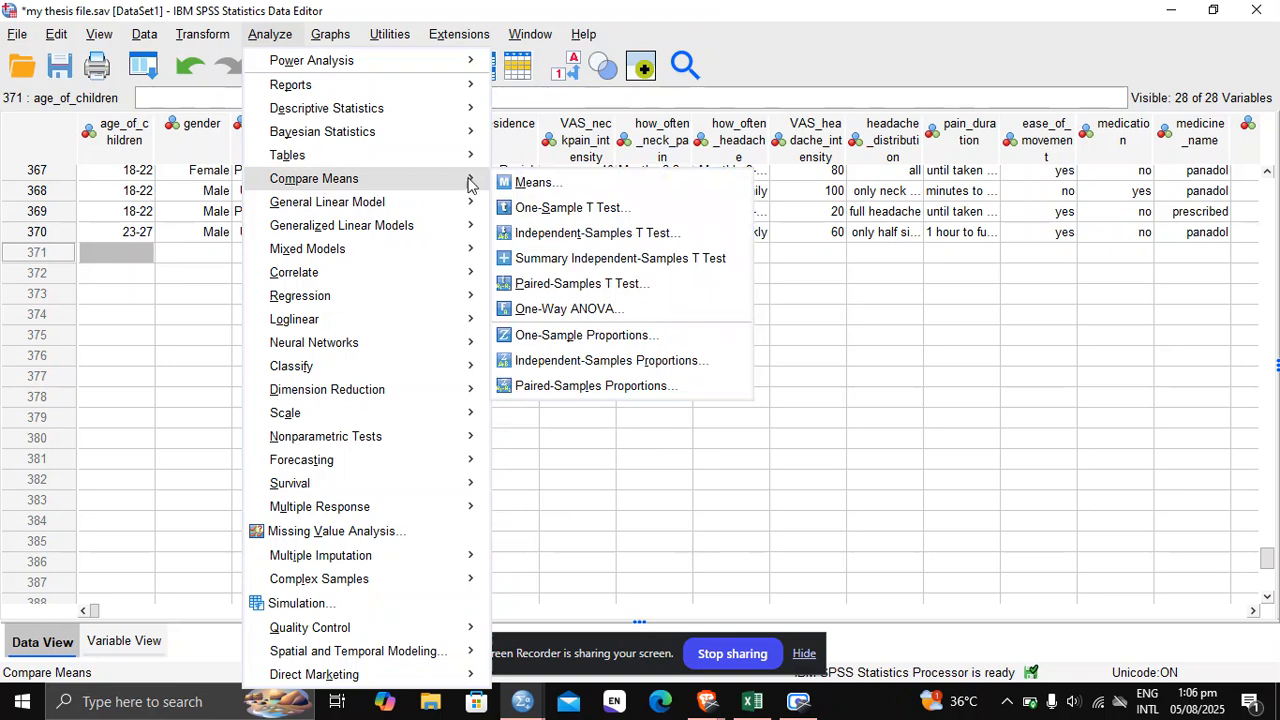
pyautogui.click(541, 212)
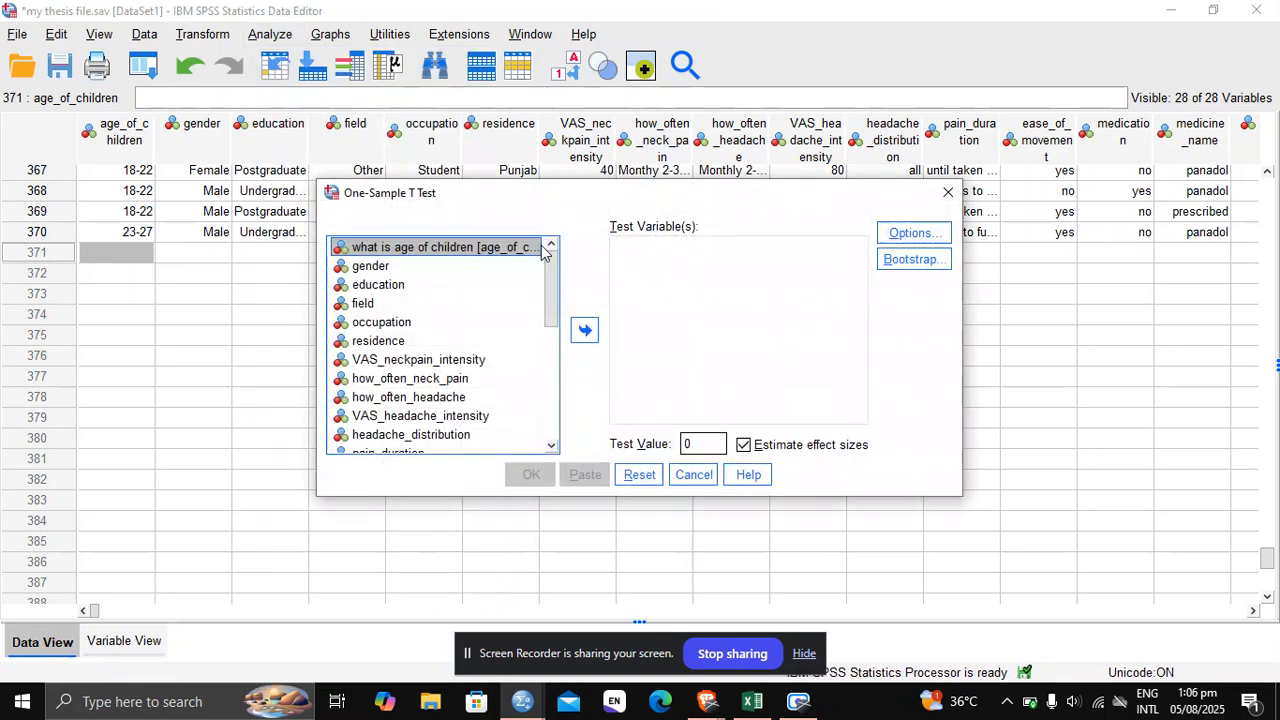
pyautogui.moveTo(552, 286); pyautogui.dragTo(570, 158)
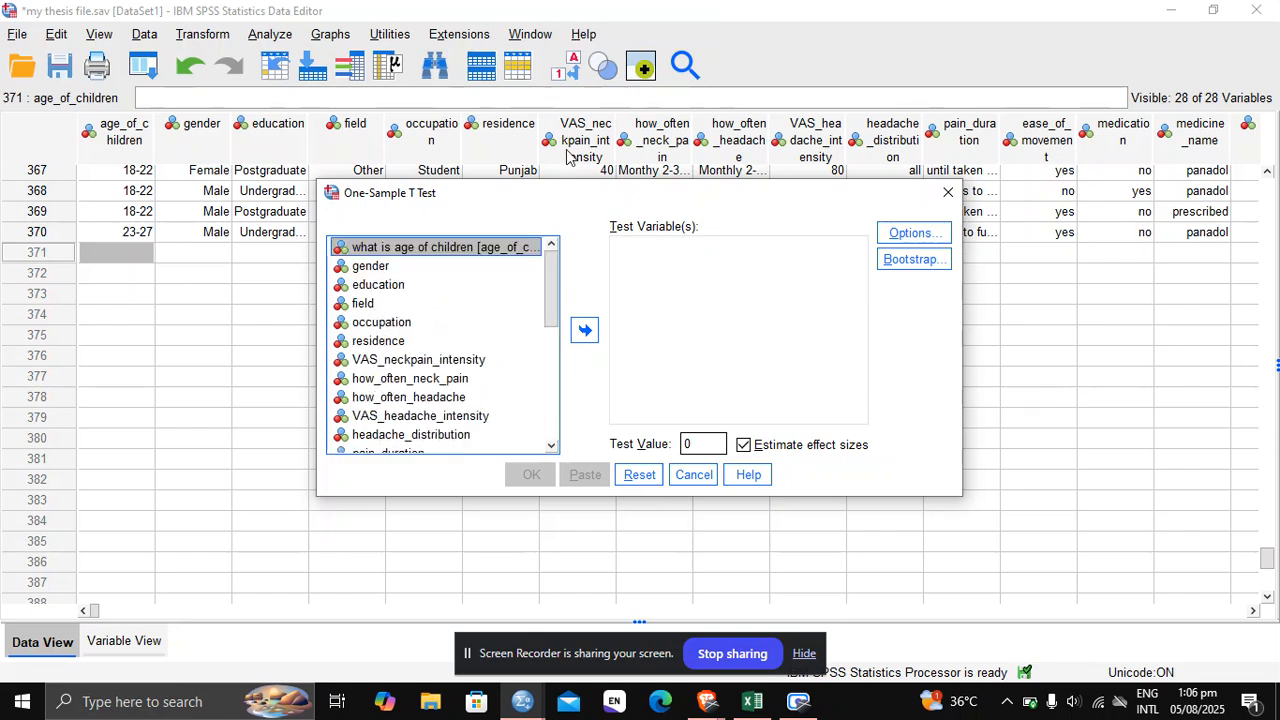
pyautogui.click(405, 284)
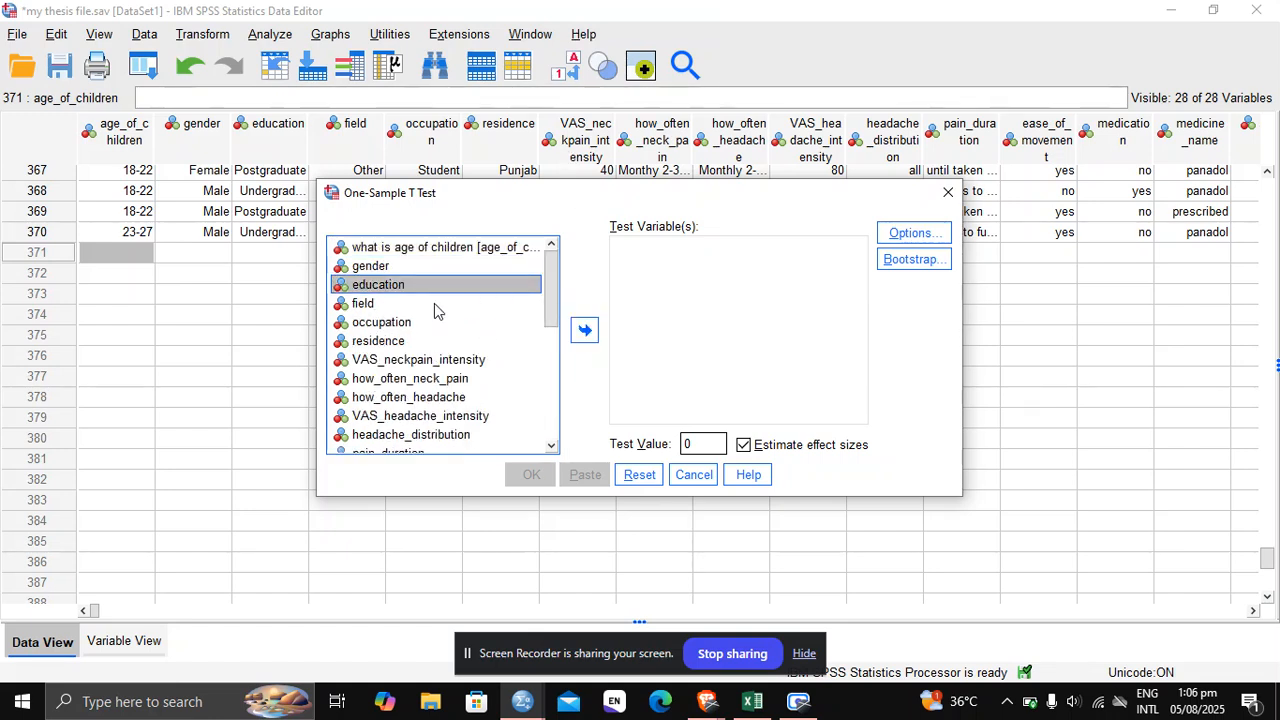
pyautogui.click(434, 305)
pyautogui.click(390, 267)
pyautogui.click(584, 330)
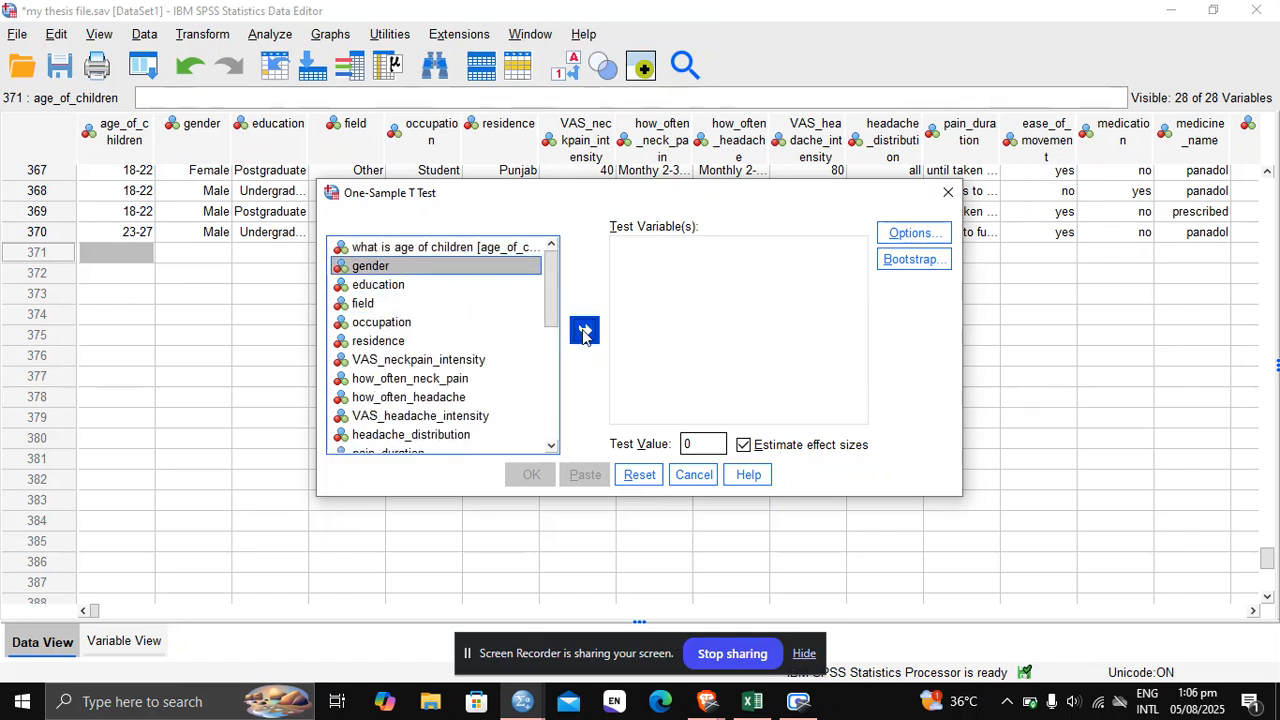
pyautogui.click(528, 476)
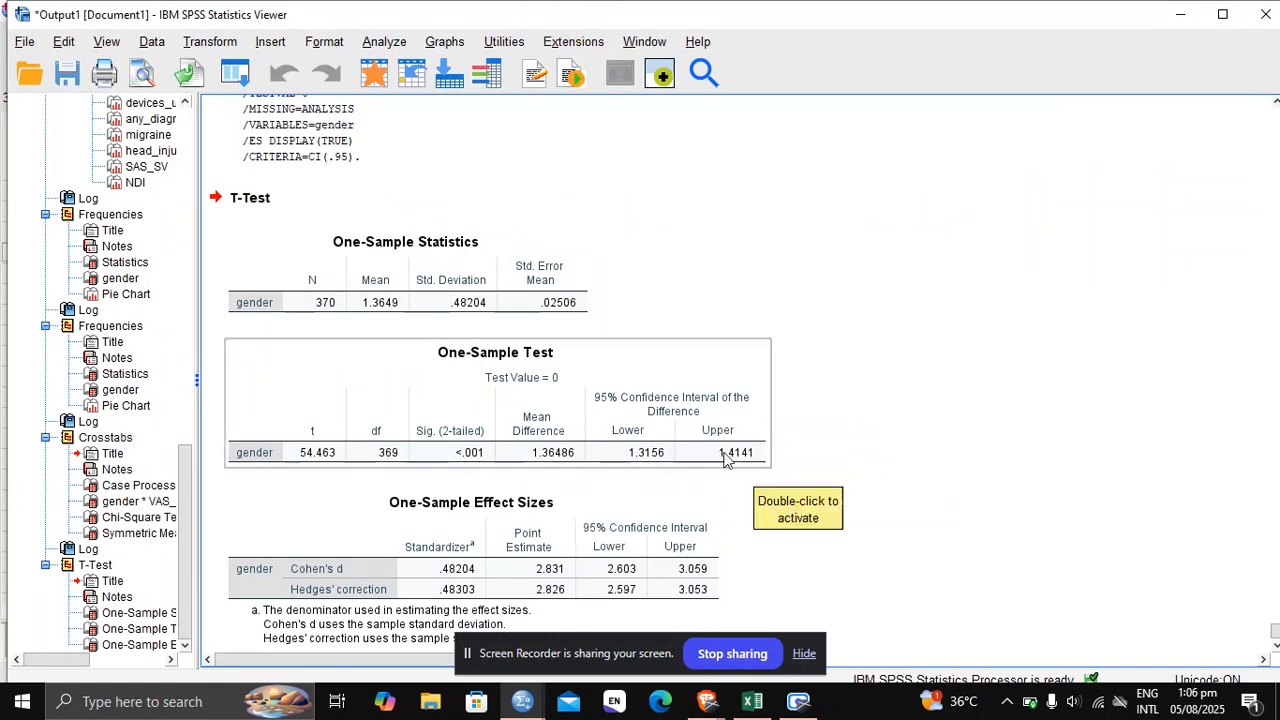
# - Examine the One-Sample Statistics, One-Sample Test and Effect Sizes tables for gender, and return to the Data Editor
pyautogui.scroll(-1, 470, 453)
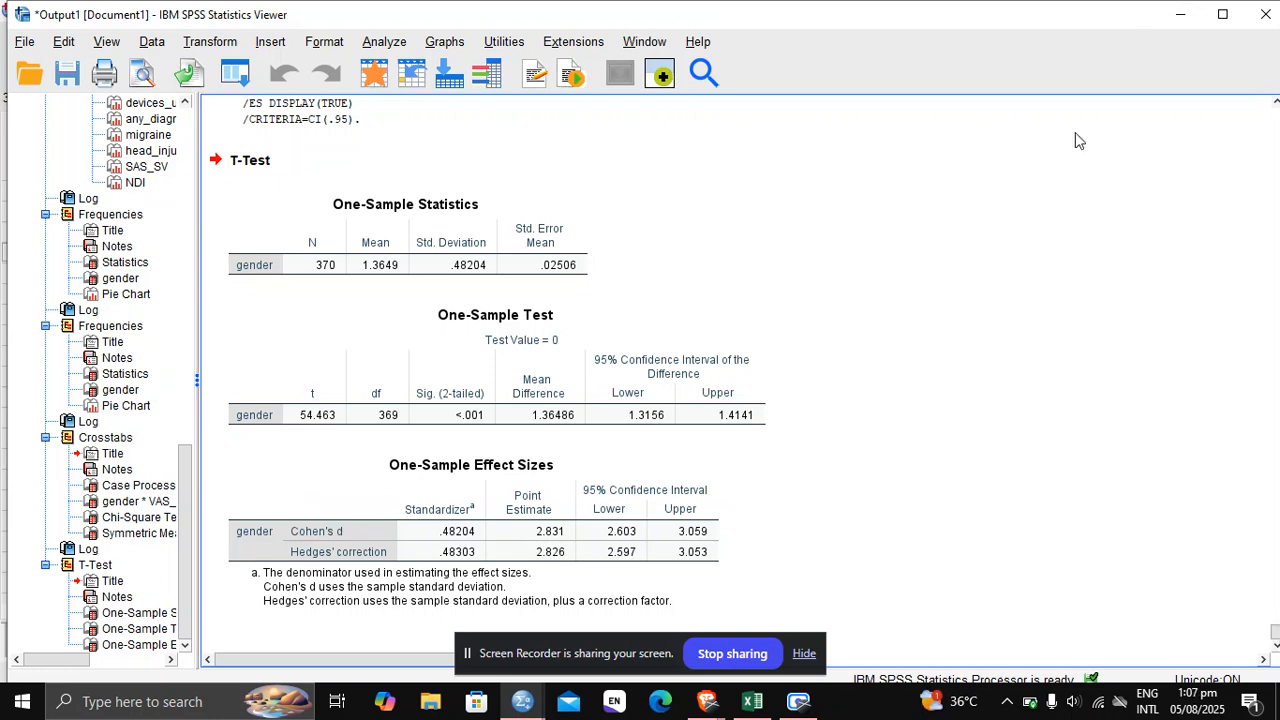
pyautogui.click(1190, 16)
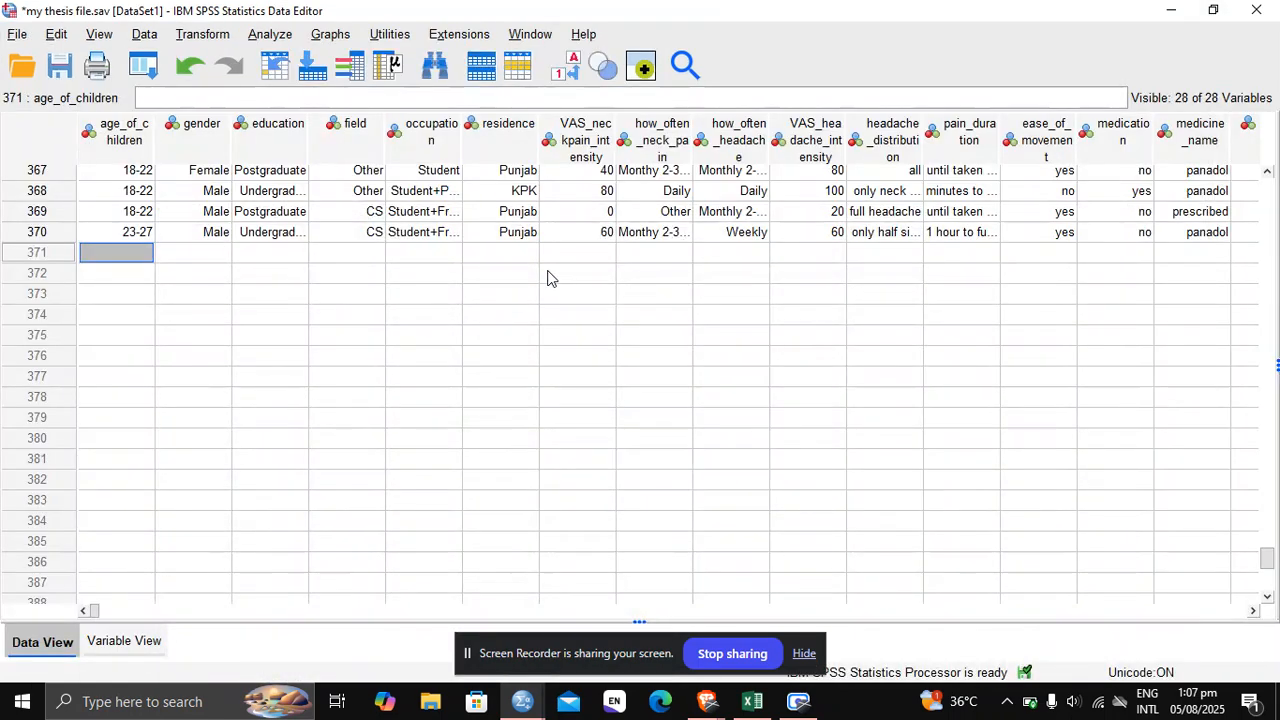
# - Inspect the Bivariate Correlations settings and close them without running a correlation
pyautogui.click(314, 40)
pyautogui.click(276, 40)
pyautogui.click(276, 40)
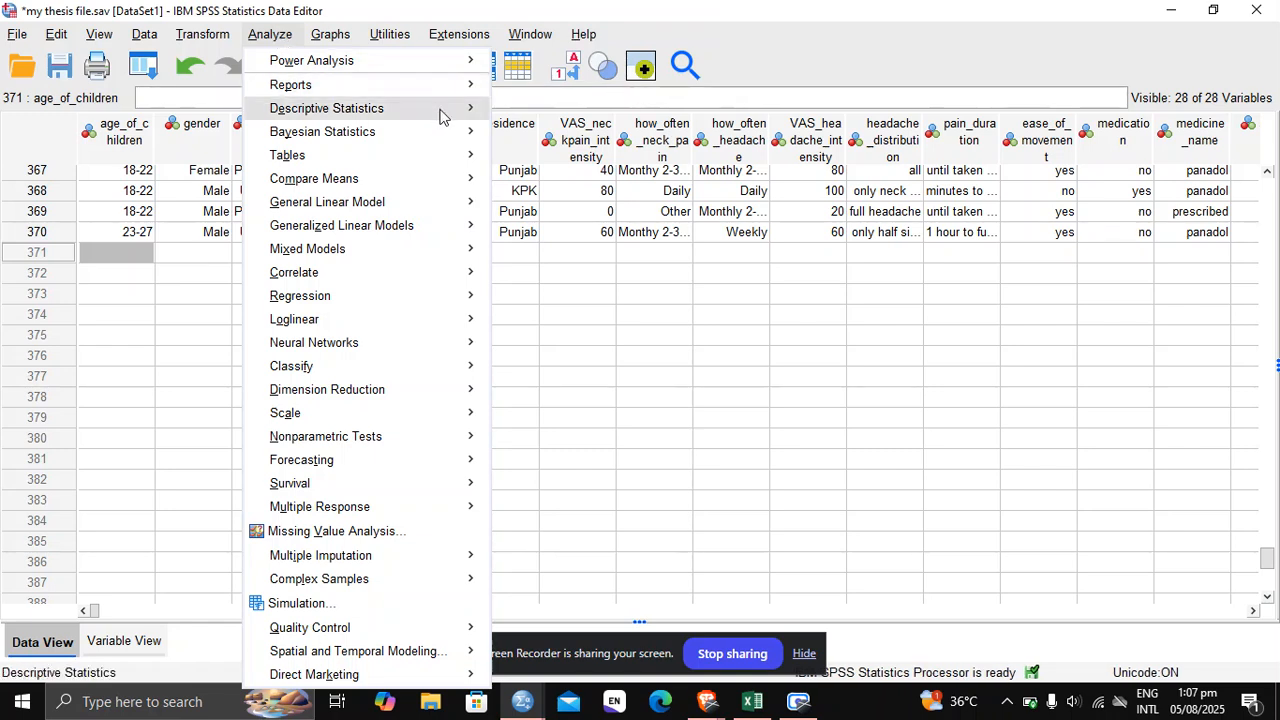
pyautogui.moveTo(443, 117)
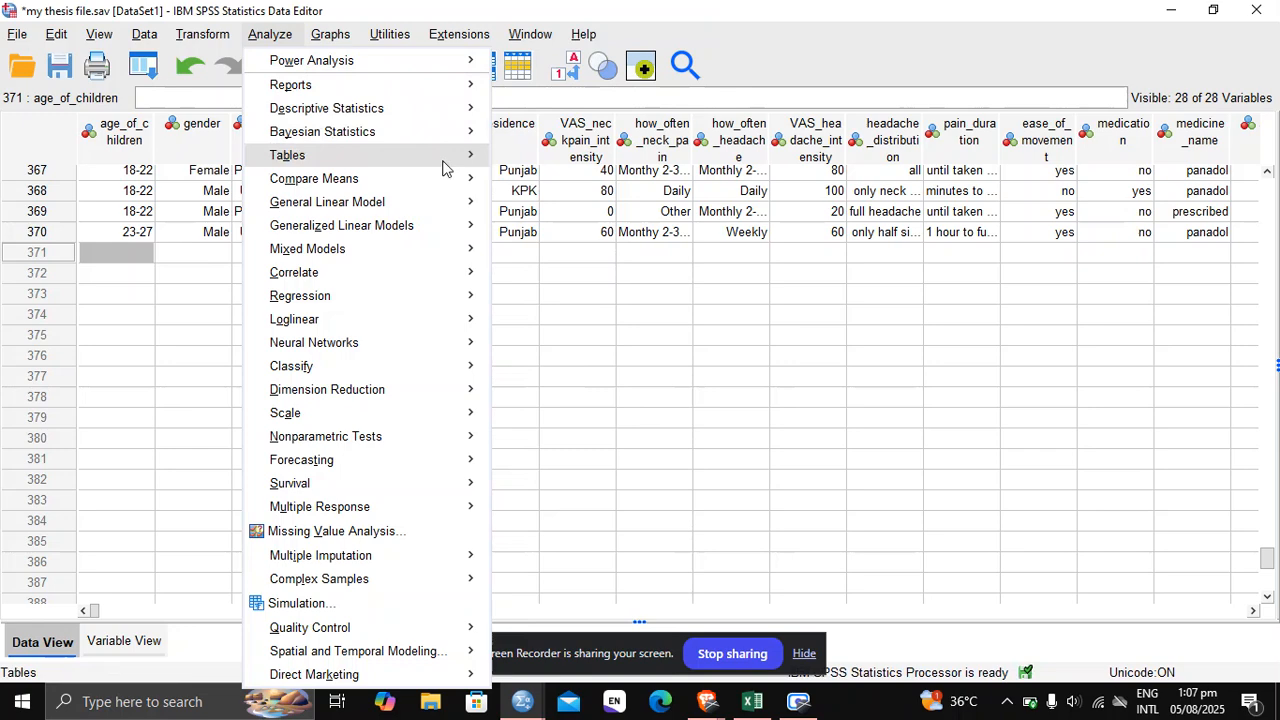
pyautogui.moveTo(449, 205)
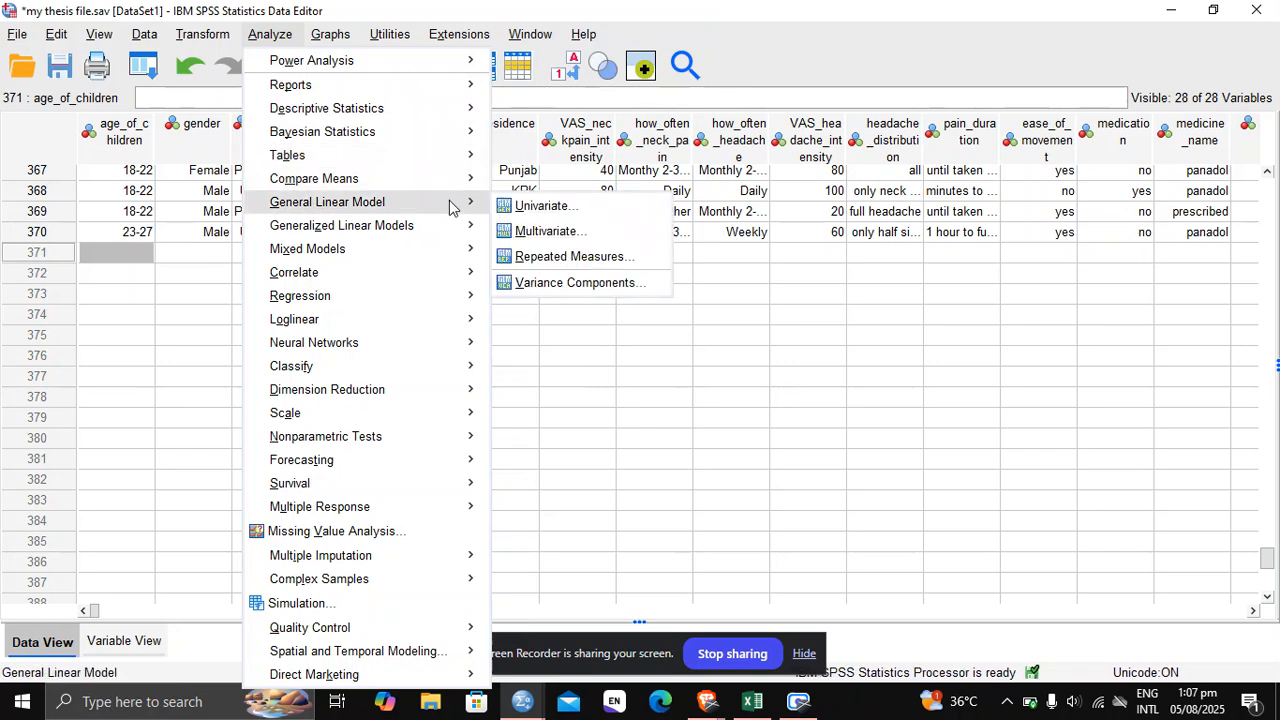
pyautogui.moveTo(449, 279)
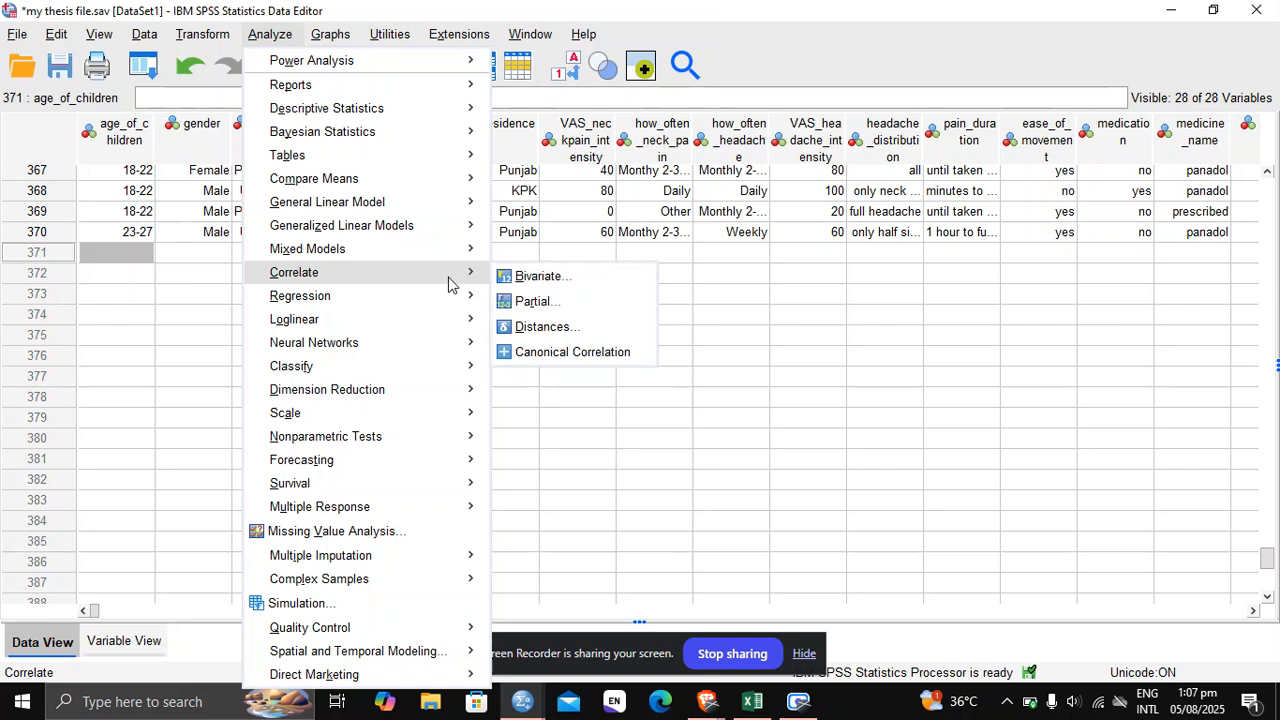
pyautogui.click(521, 280)
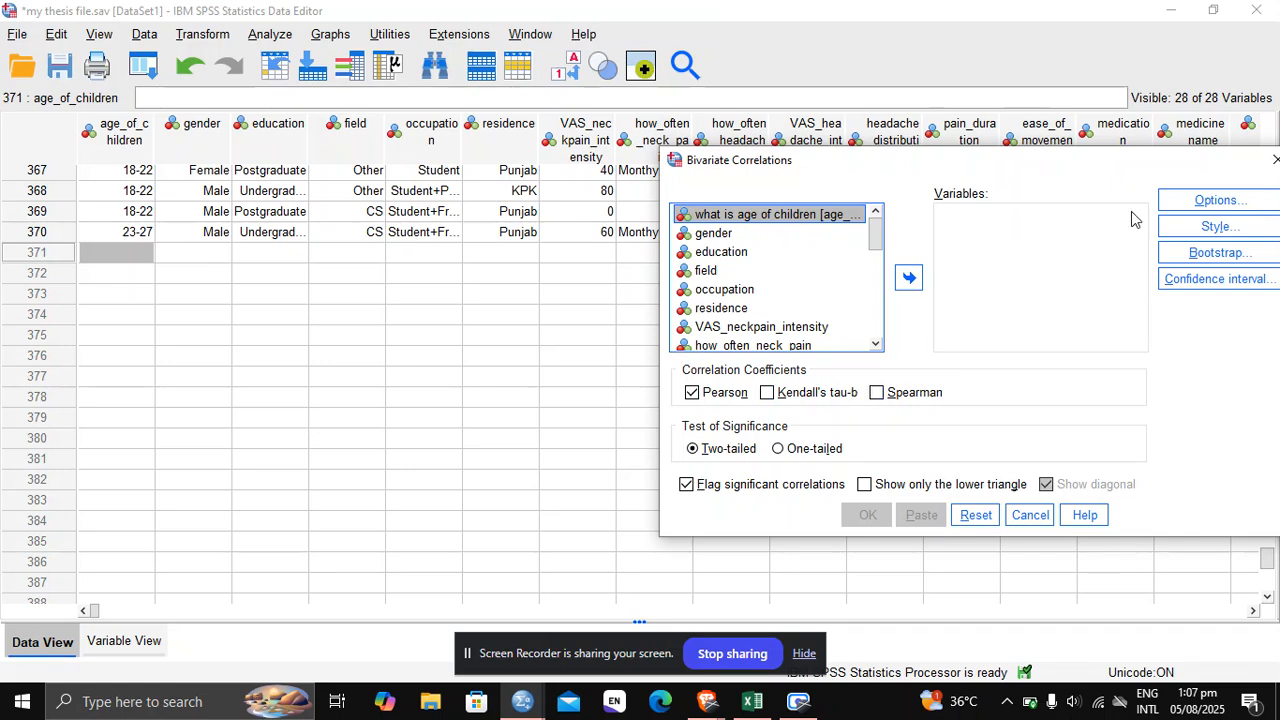
pyautogui.click(1274, 160)
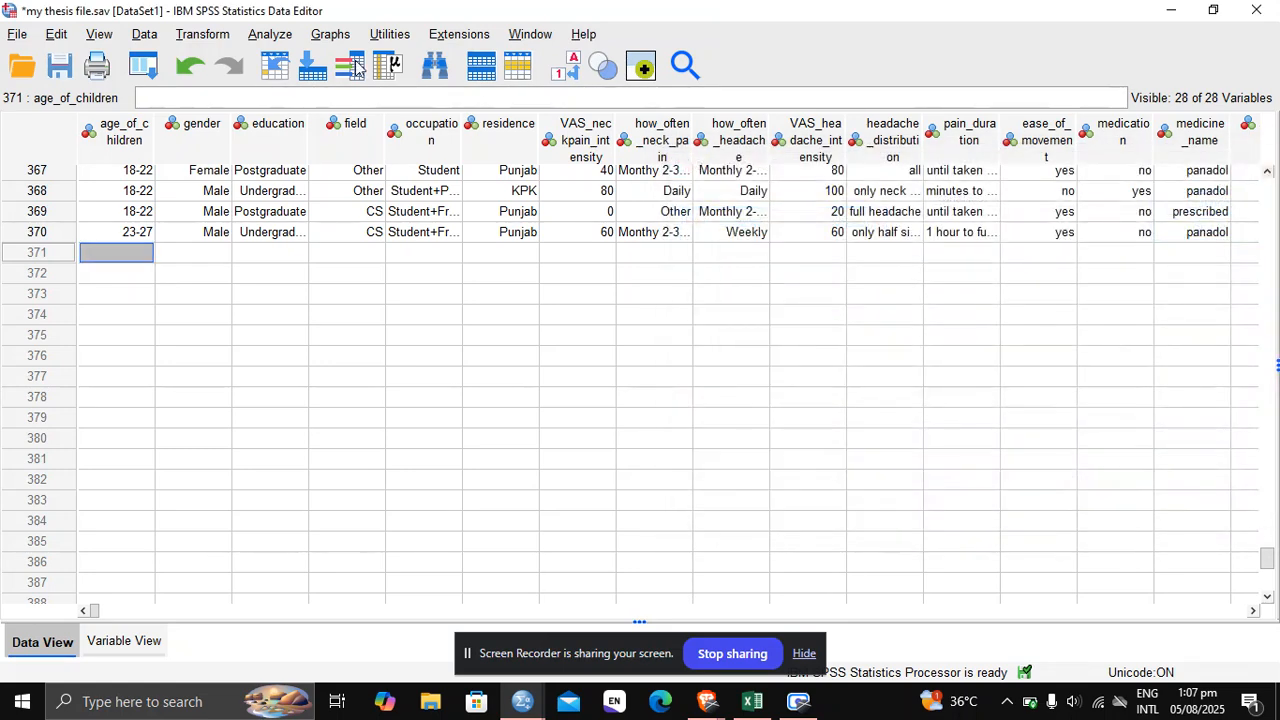
# - Open the nonparametric test for two or more independent samples and try to run it with automatic comparison of distributions across groups
pyautogui.click(280, 38)
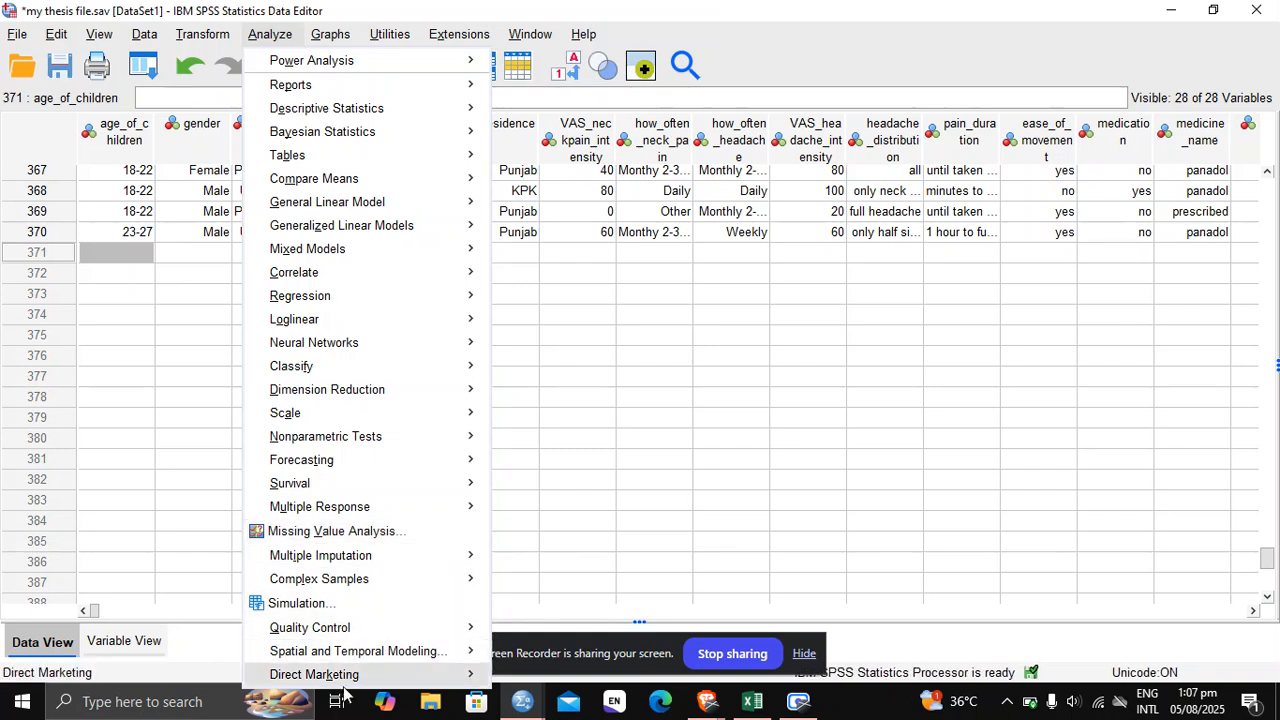
pyautogui.moveTo(394, 442)
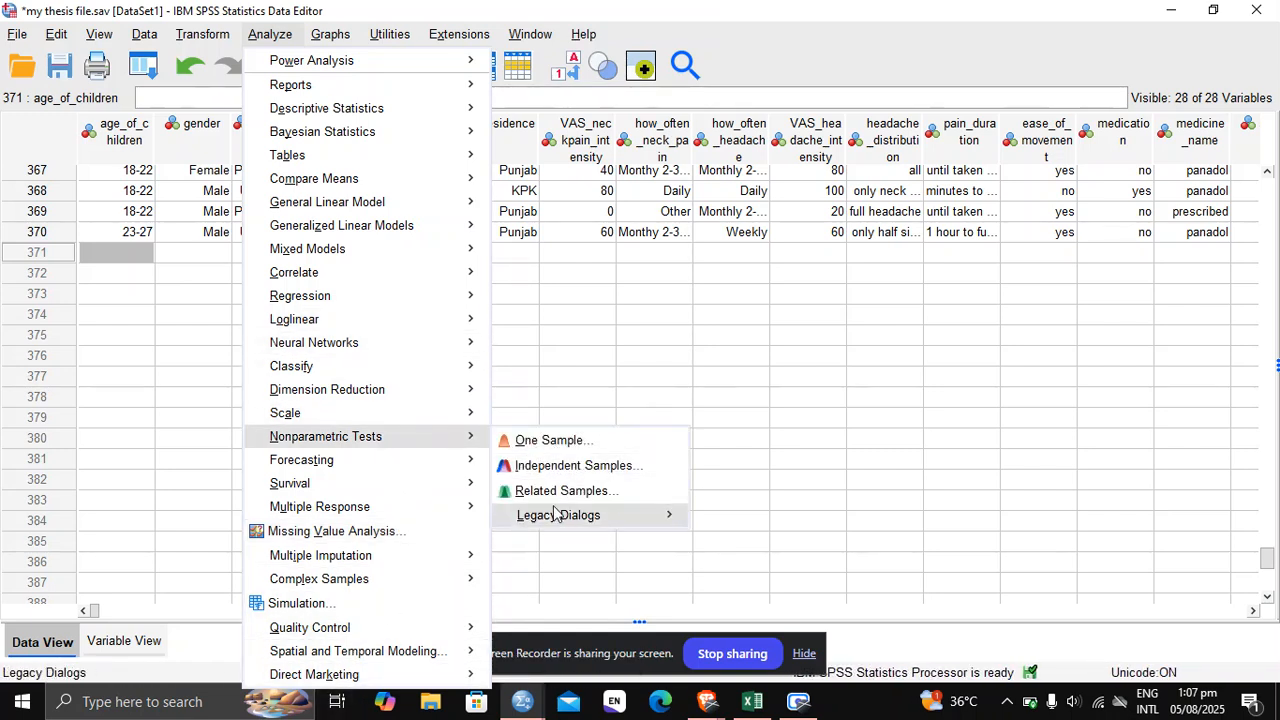
pyautogui.click(533, 468)
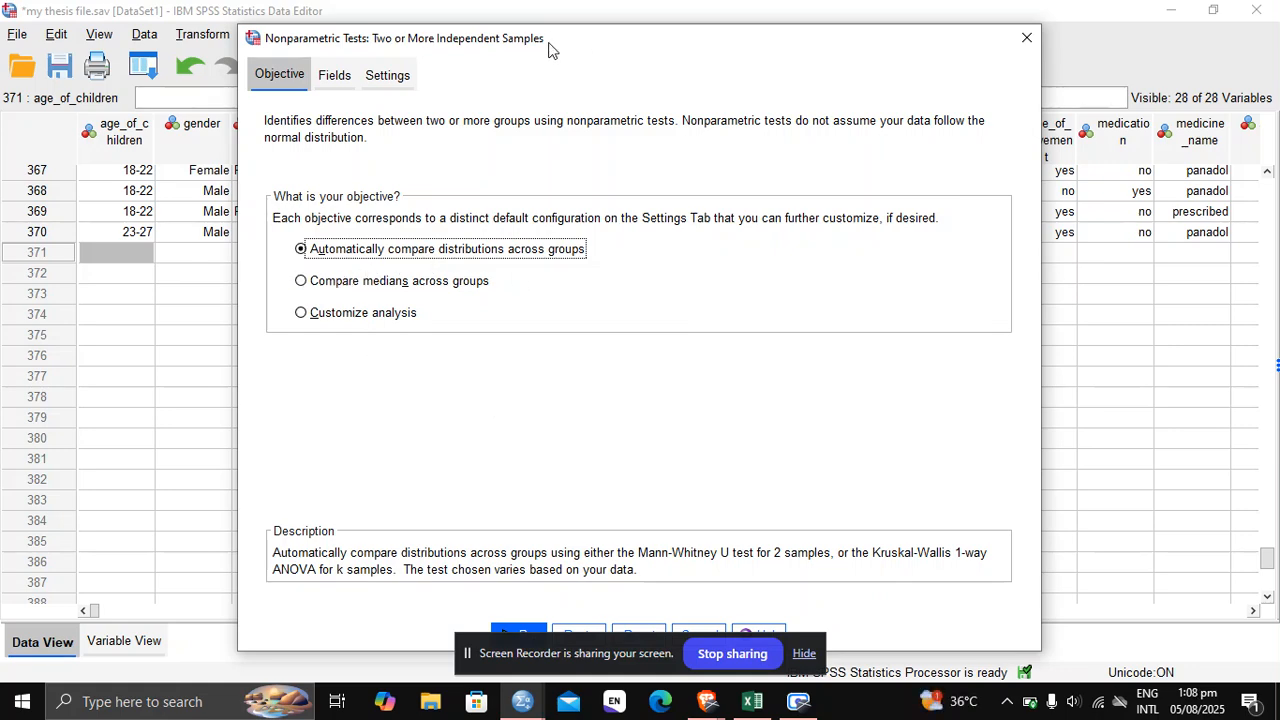
pyautogui.moveTo(548, 50); pyautogui.dragTo(548, 26)
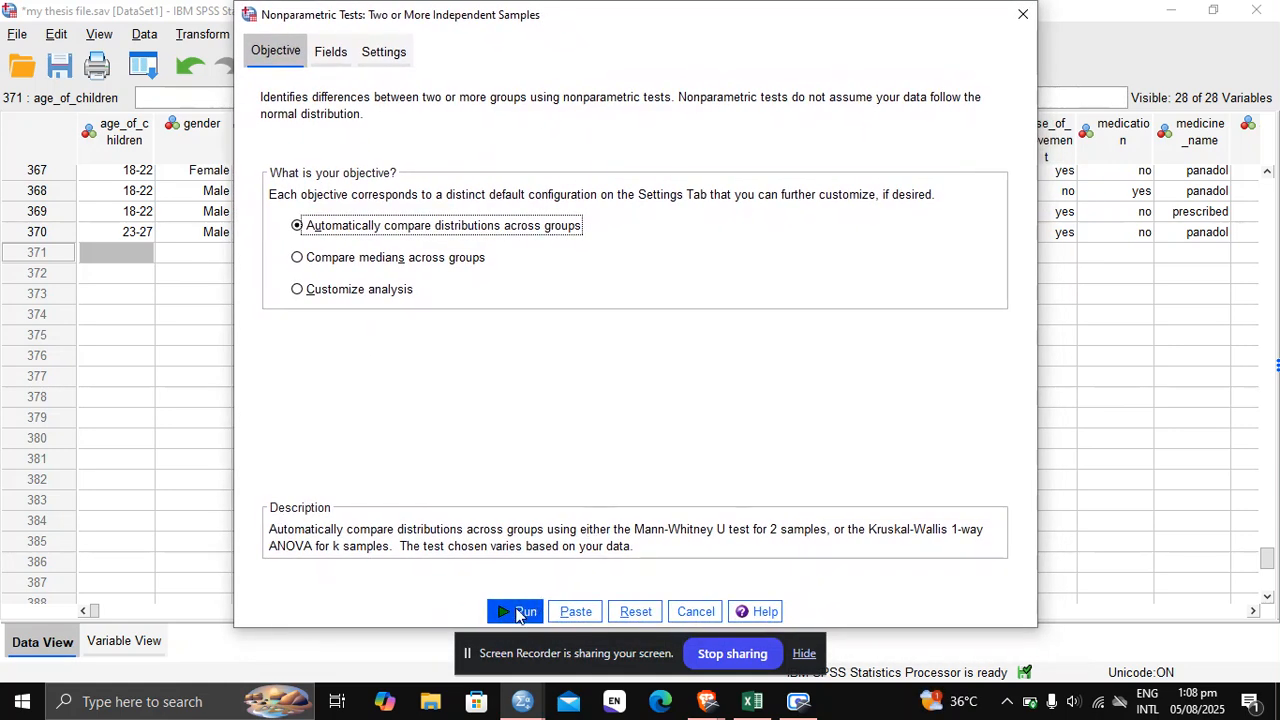
pyautogui.click(517, 612)
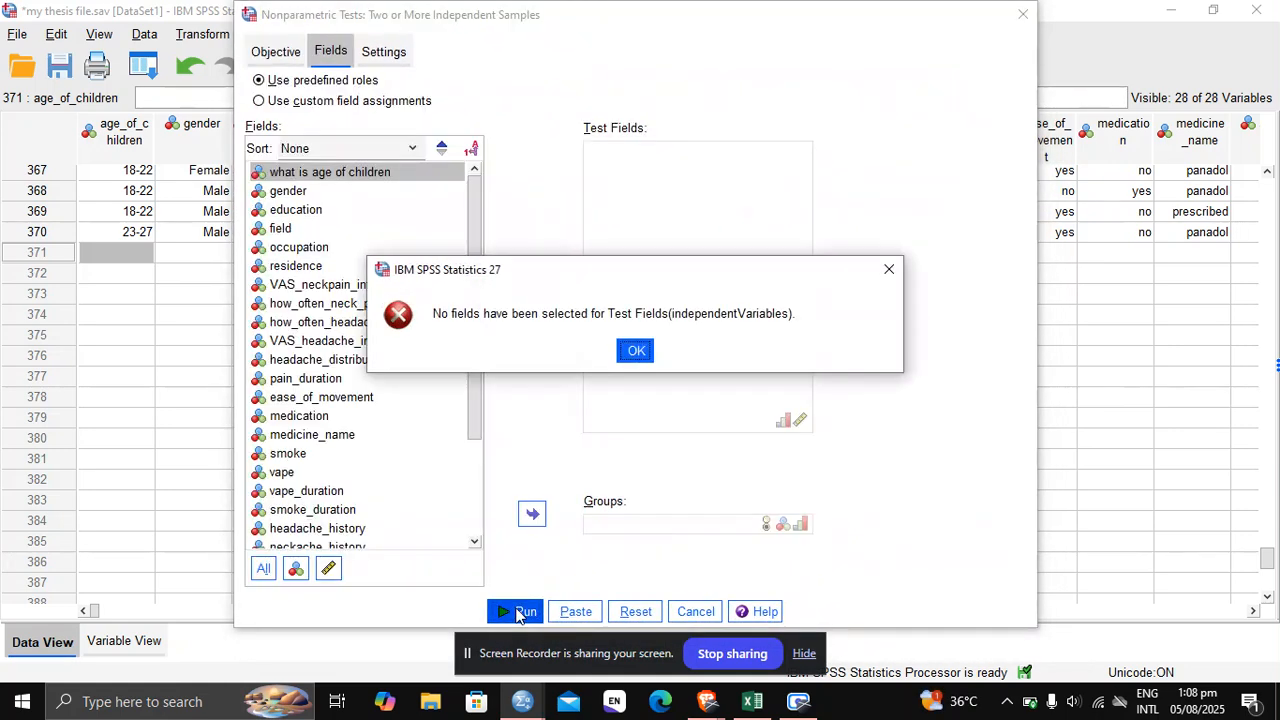
pyautogui.click(636, 350)
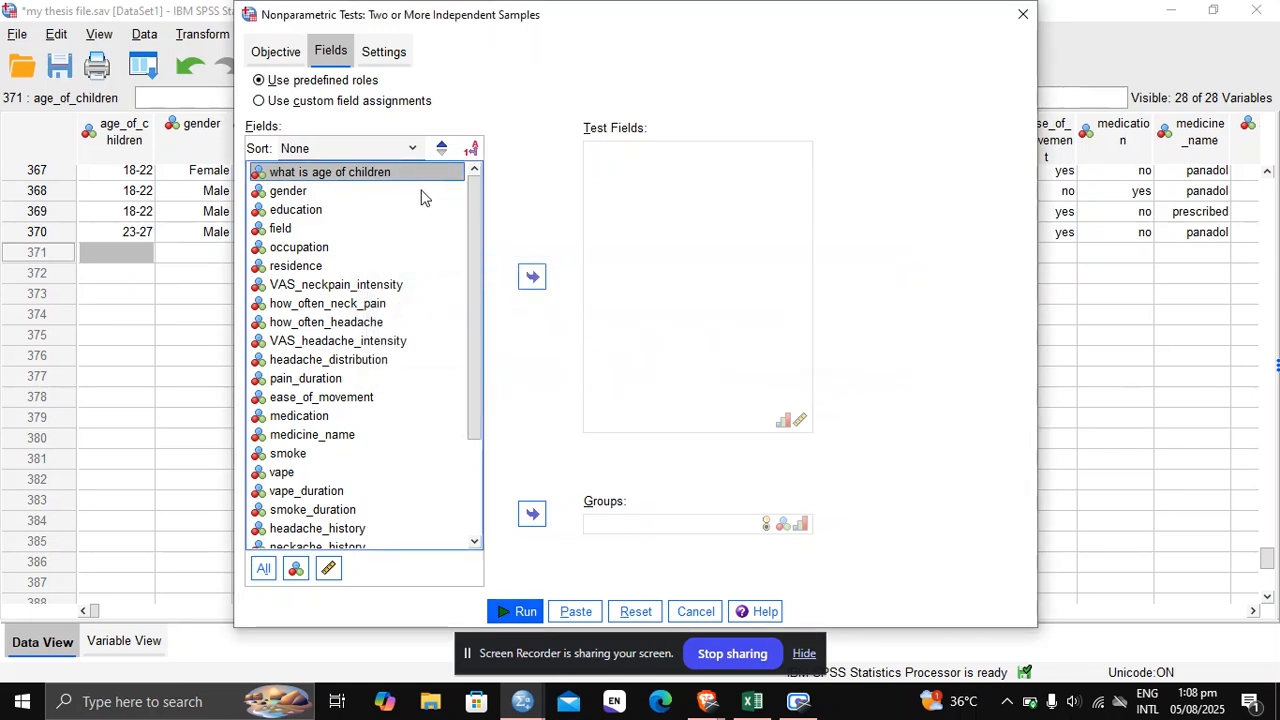
# - Try to assign VAS_neckpain_intensity as a test field for the independent-samples nonparametric test
pyautogui.moveTo(471, 354); pyautogui.dragTo(467, 195)
pyautogui.click(673, 212)
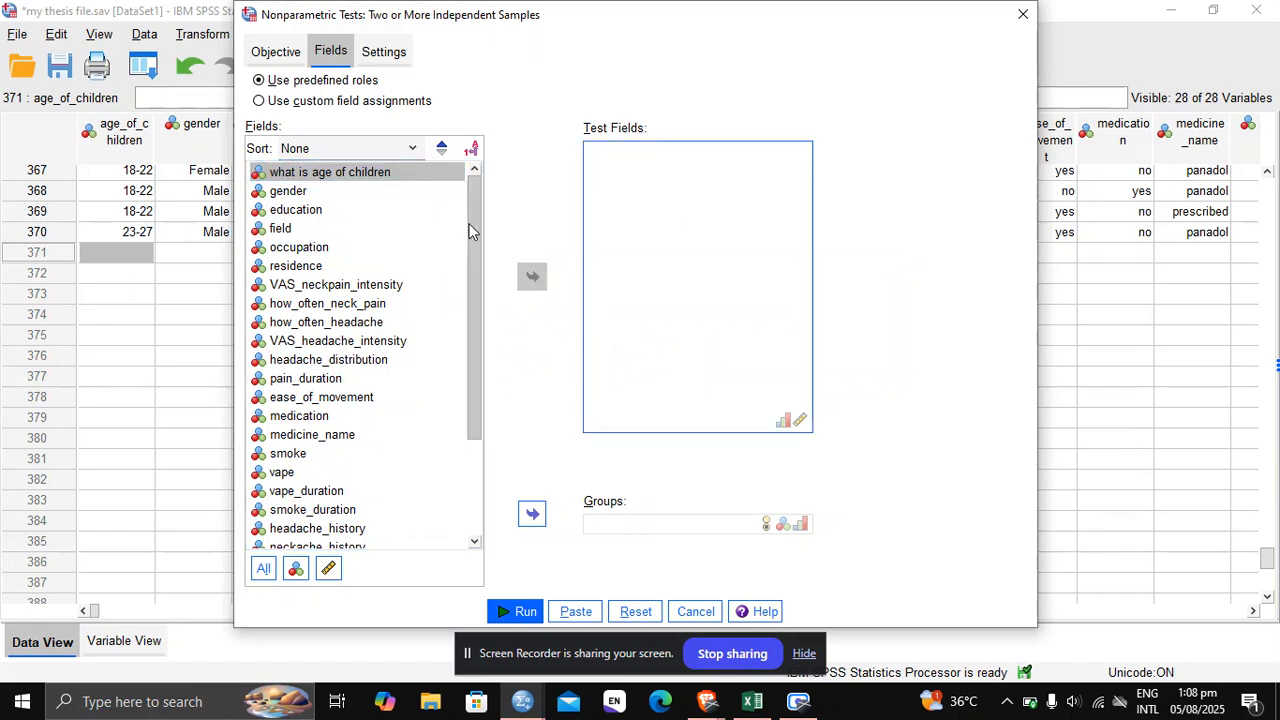
pyautogui.click(293, 287)
pyautogui.click(532, 277)
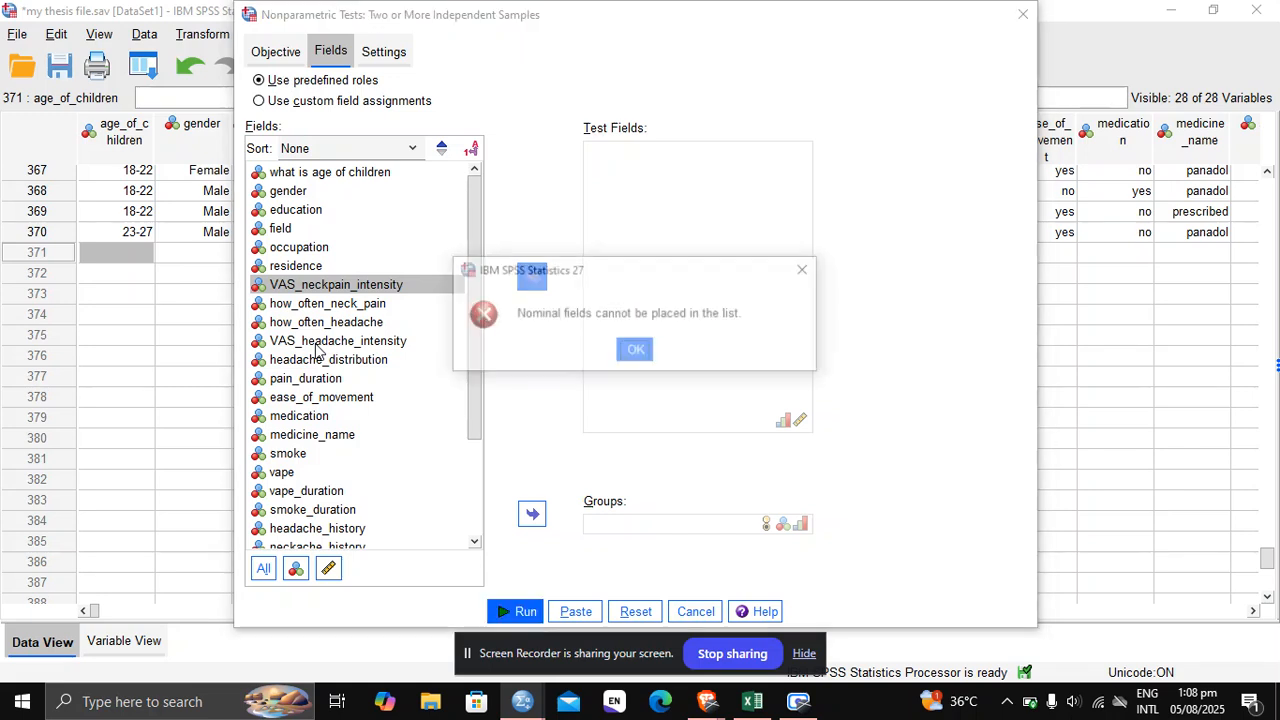
pyautogui.click(636, 352)
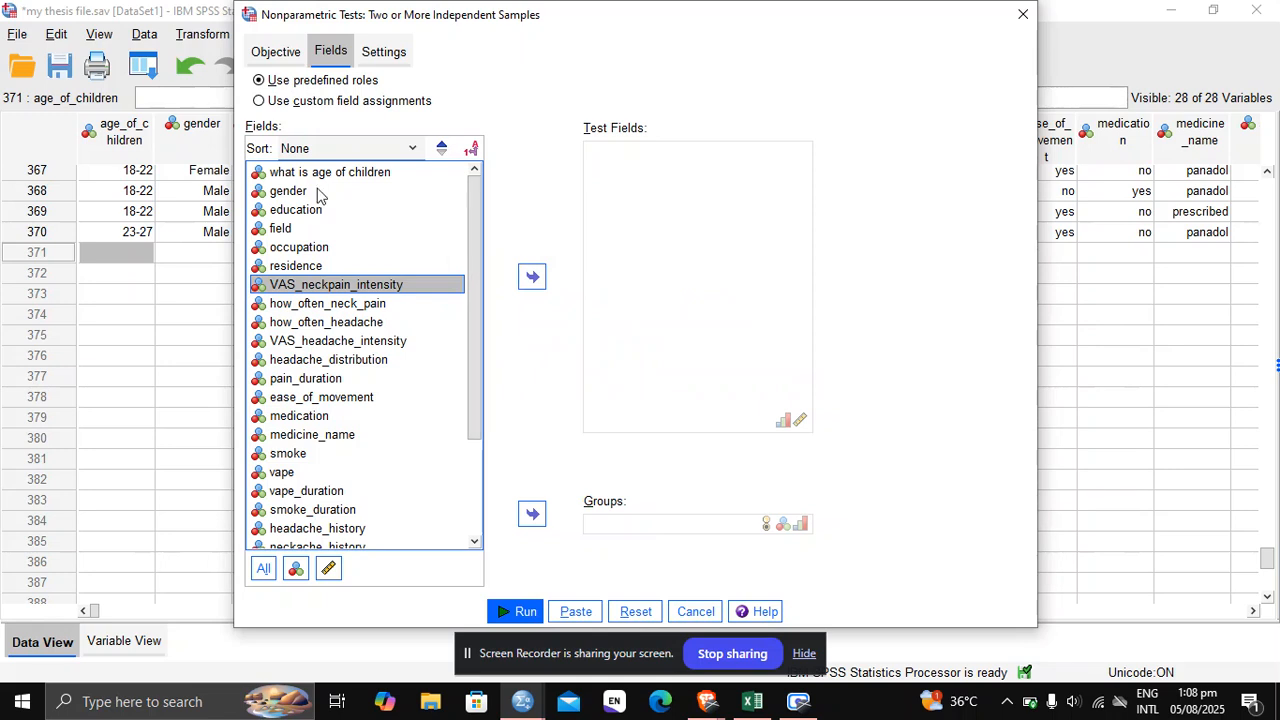
# - Reverse the order of the available fields and assign SAS_SV as the test field
pyautogui.click(297, 176)
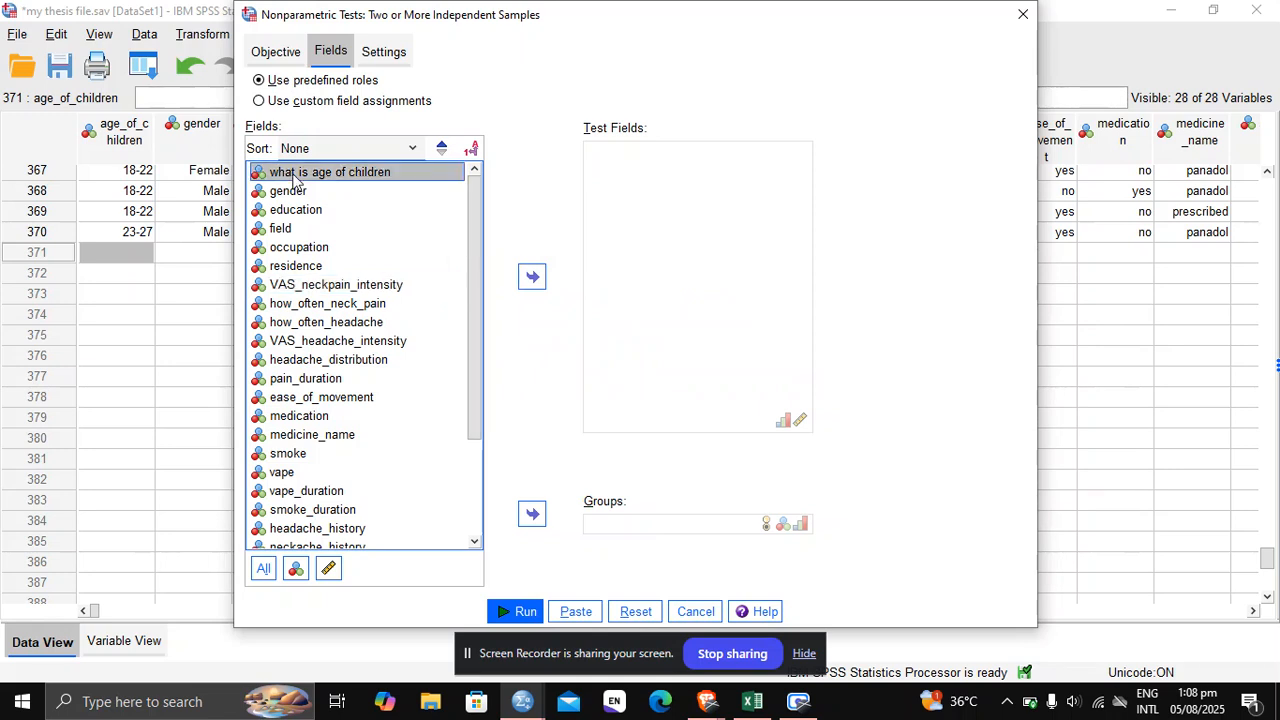
pyautogui.click(443, 150)
pyautogui.click(442, 150)
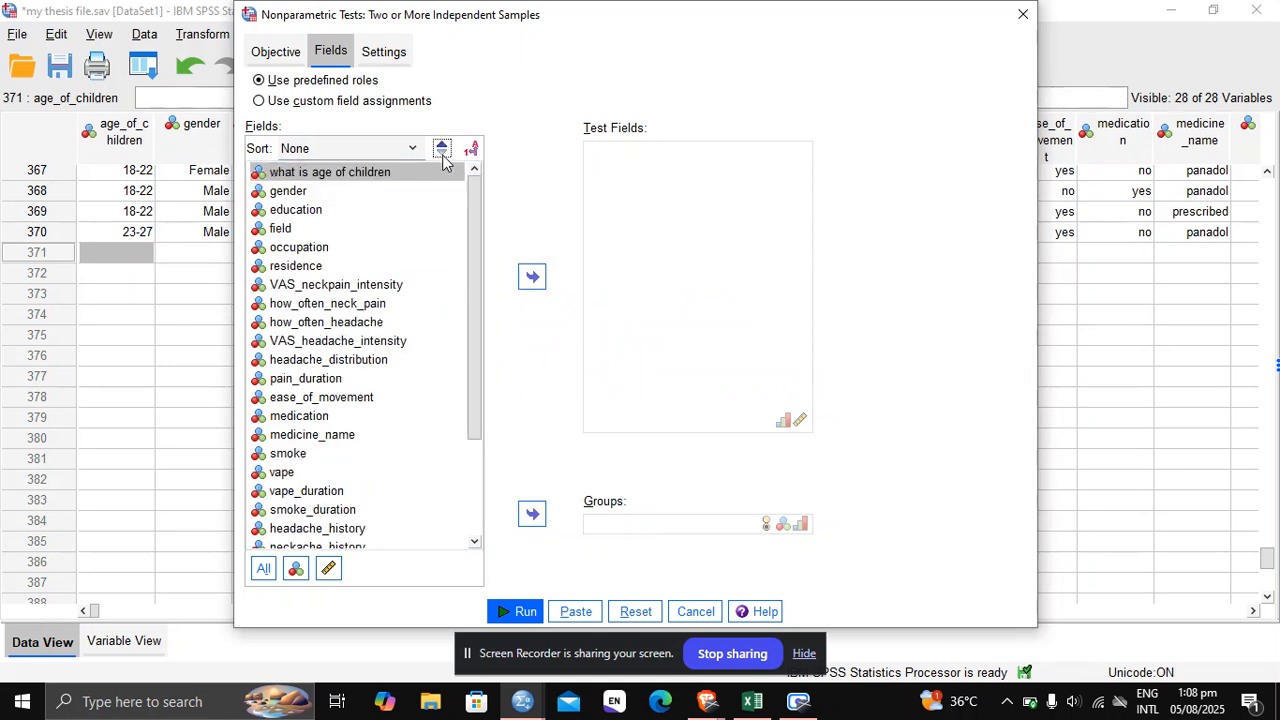
pyautogui.click(443, 150)
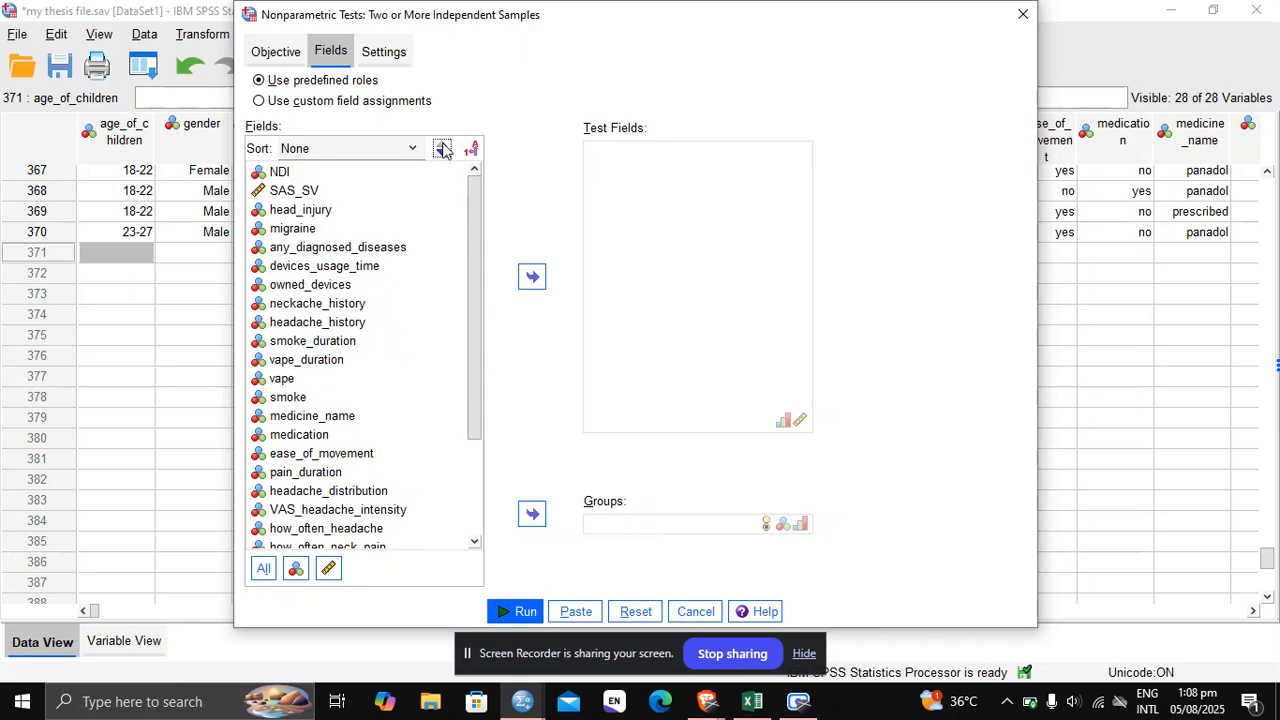
pyautogui.click(342, 191)
pyautogui.click(530, 278)
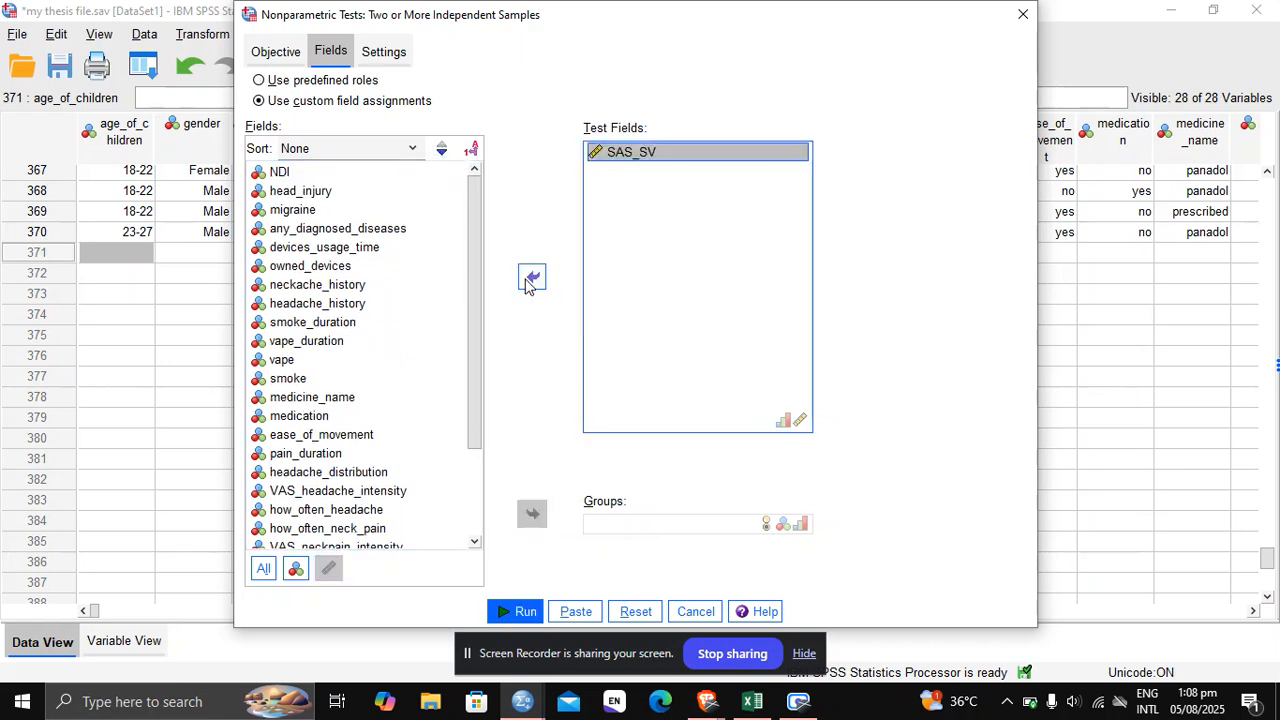
# - Assign VAS_headache_intensity as the grouping field and run the independent-samples nonparametric test
pyautogui.click(605, 530)
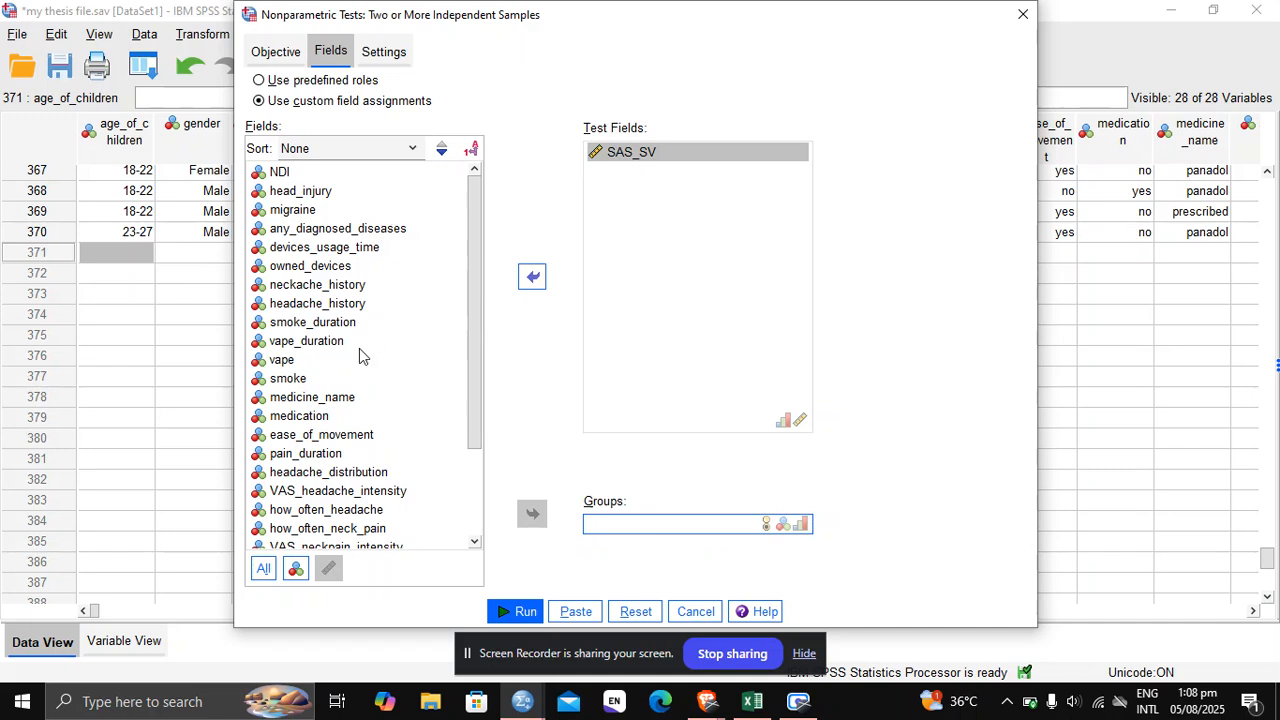
pyautogui.scroll(-1, 475, 245)
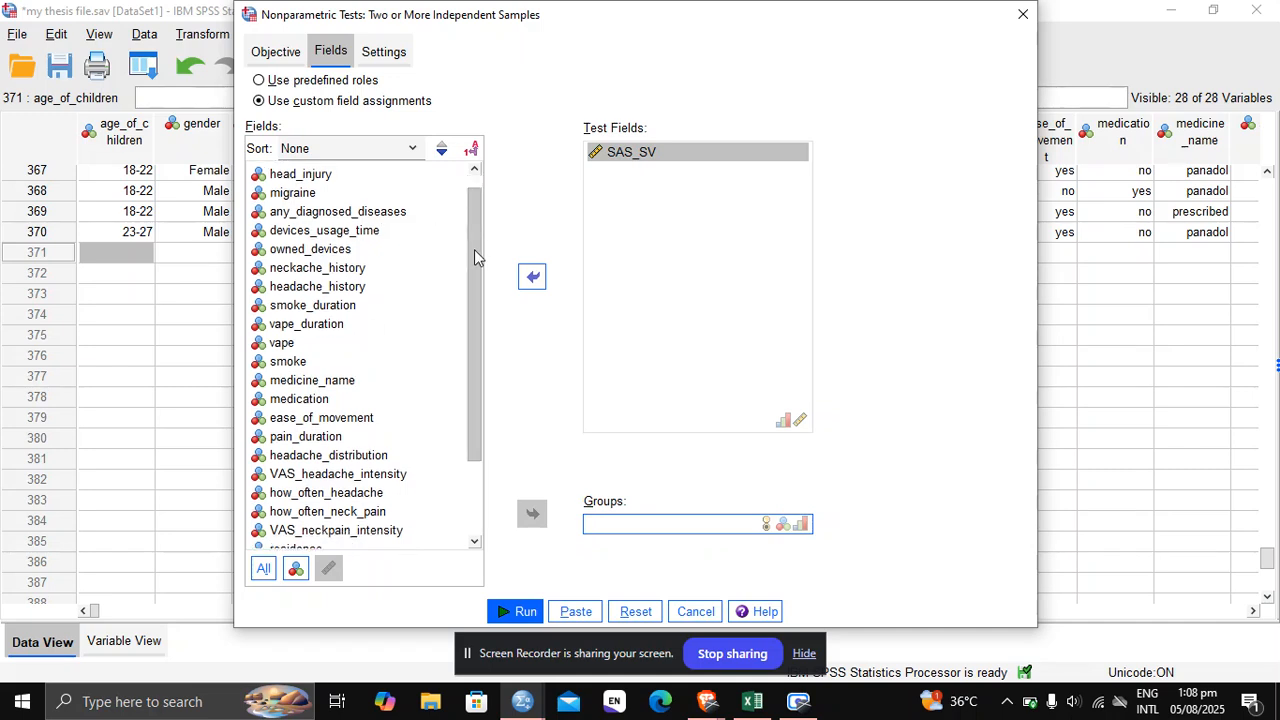
pyautogui.click(318, 476)
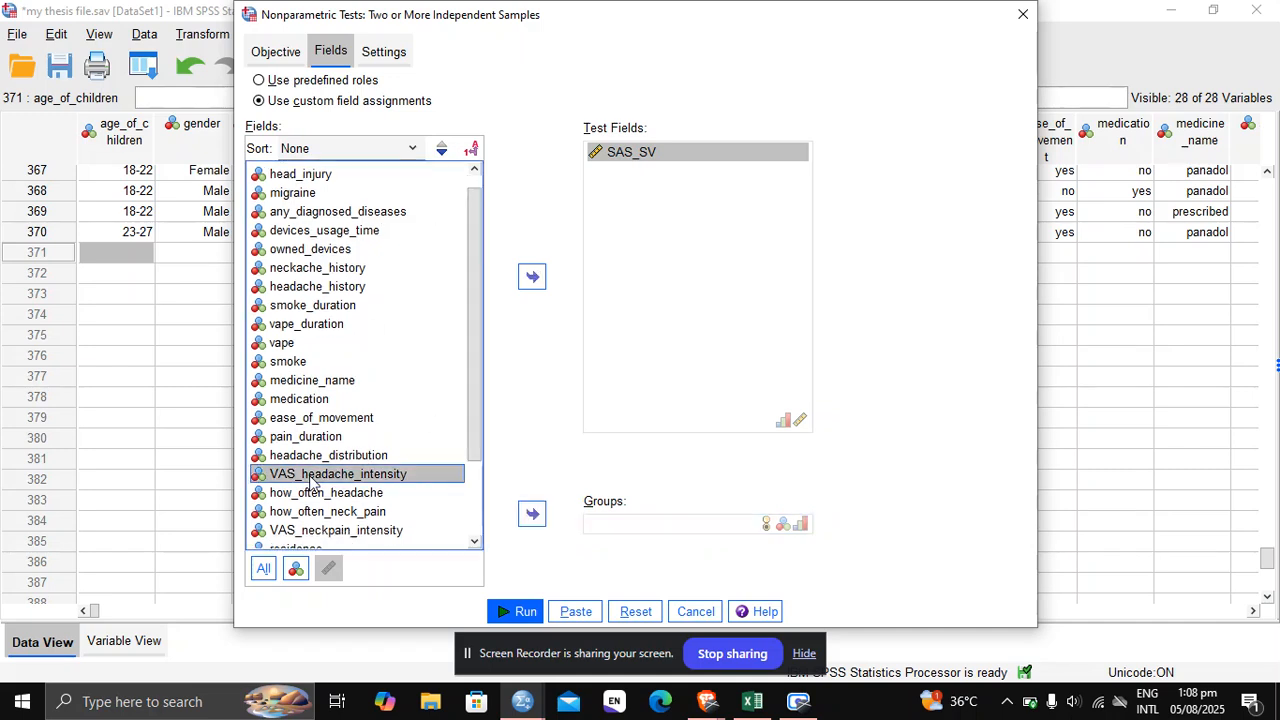
pyautogui.click(530, 515)
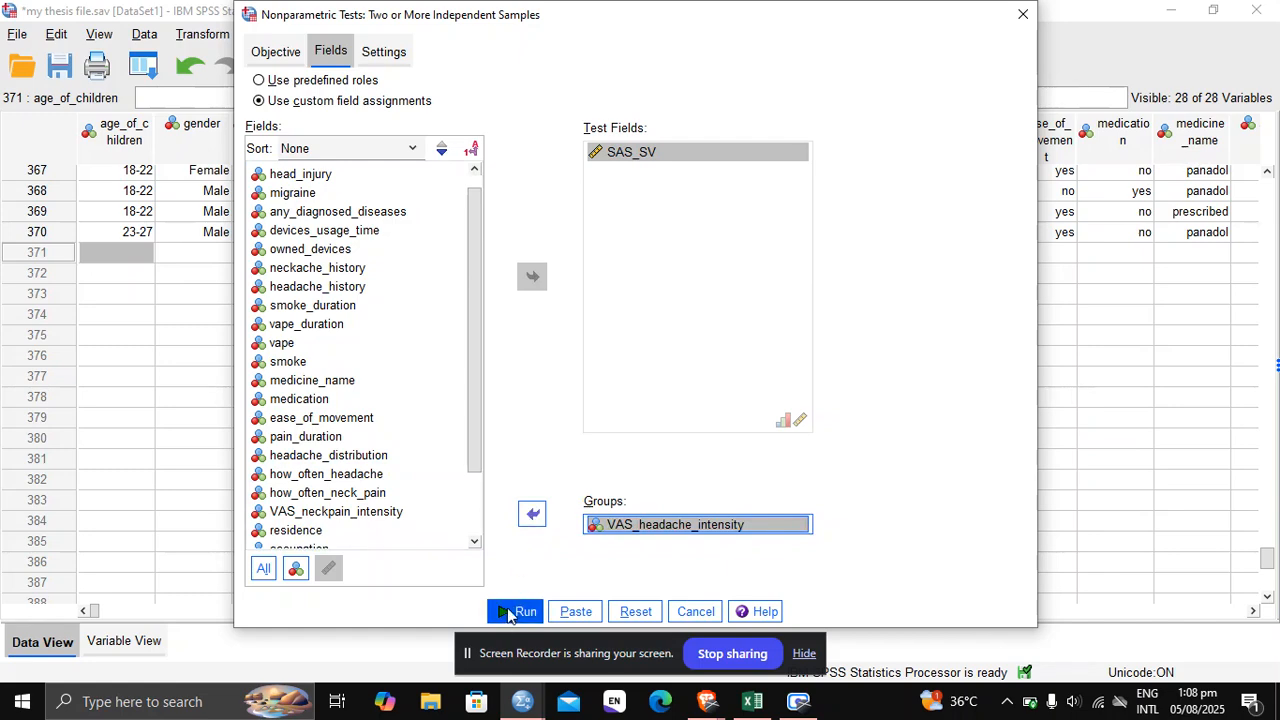
pyautogui.click(508, 614)
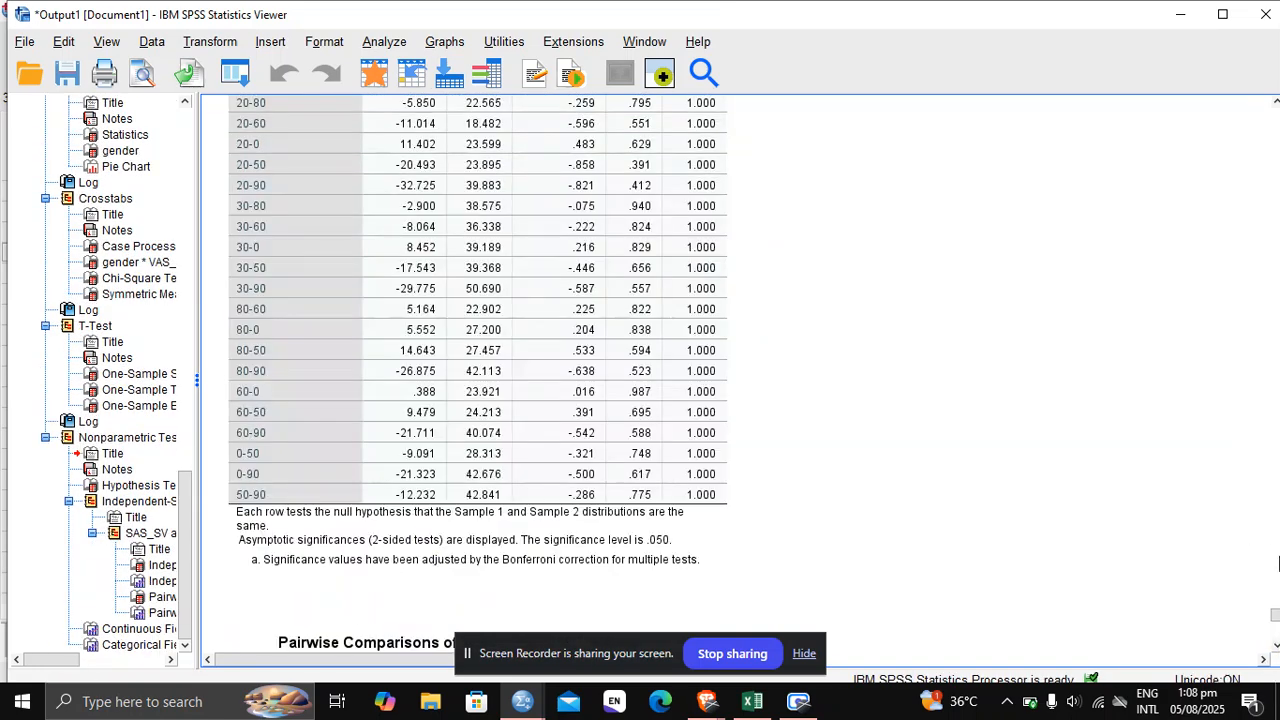
# - Examine the Independent-Samples Kruskal-Wallis Test boxplot of SAS_SV across VAS_headache_intensity
pyautogui.moveTo(1276, 625); pyautogui.dragTo(1276, 594)
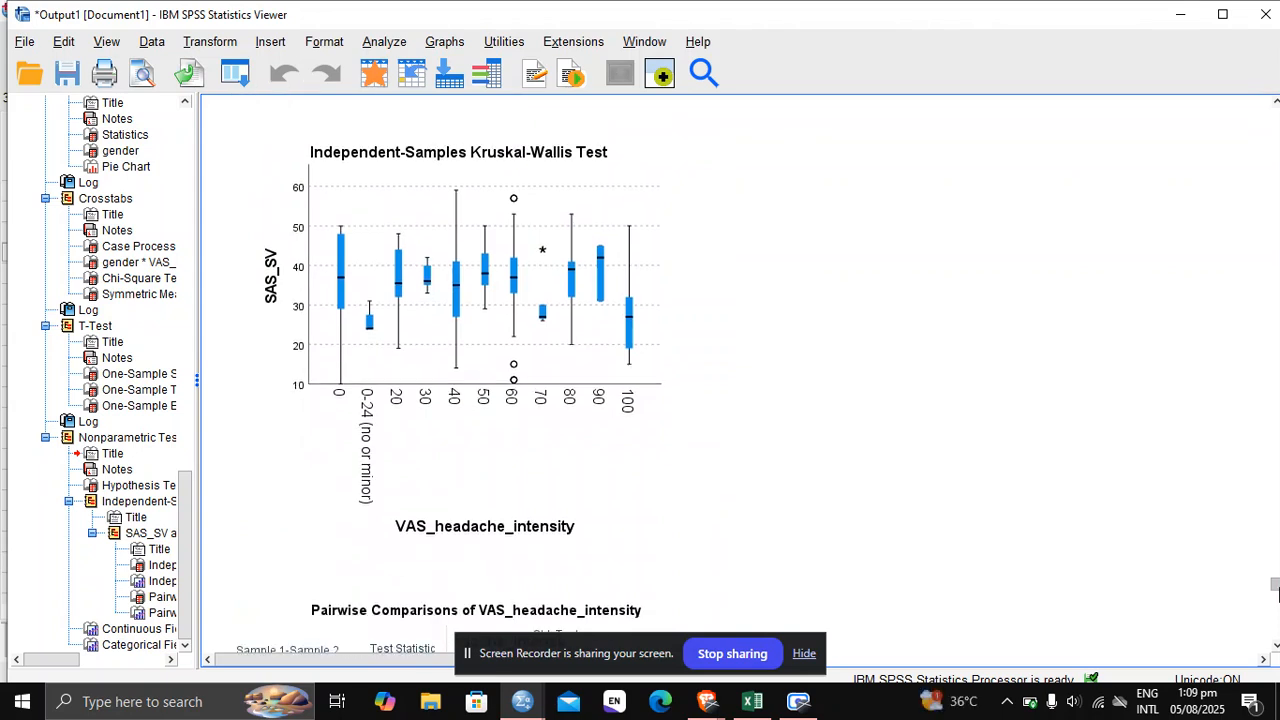
pyautogui.click(650, 324)
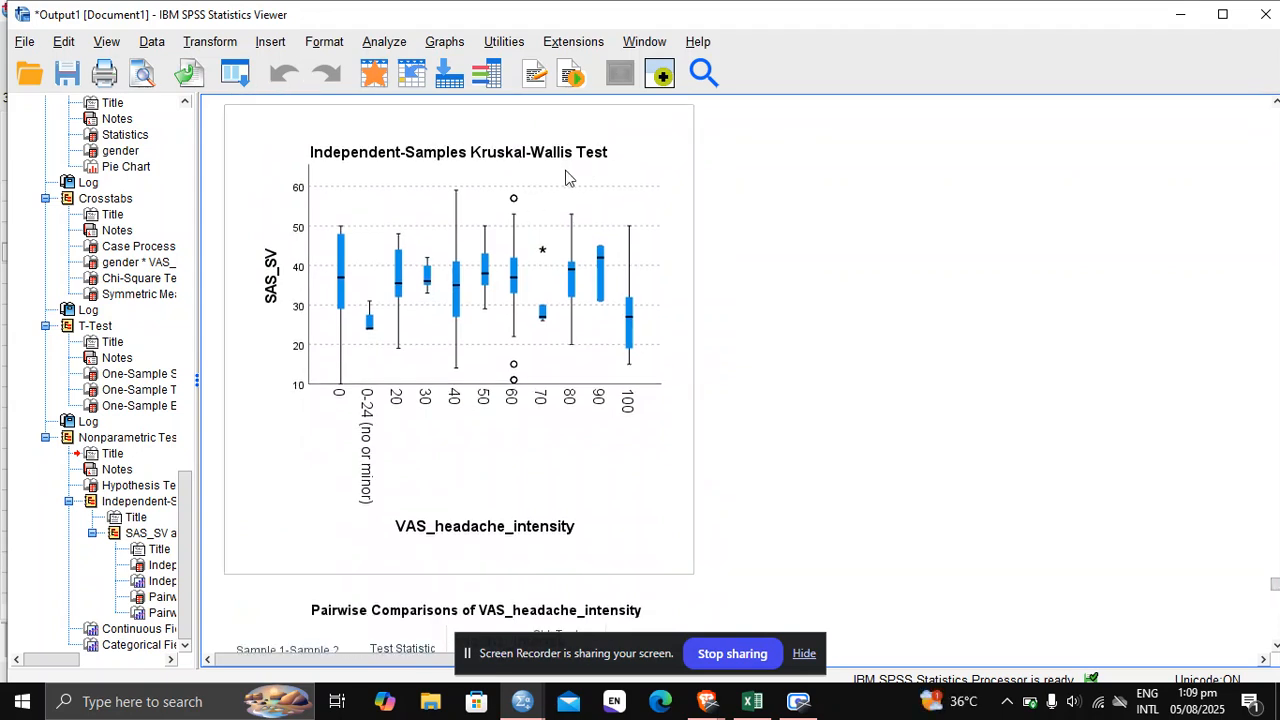
pyautogui.click(1276, 590)
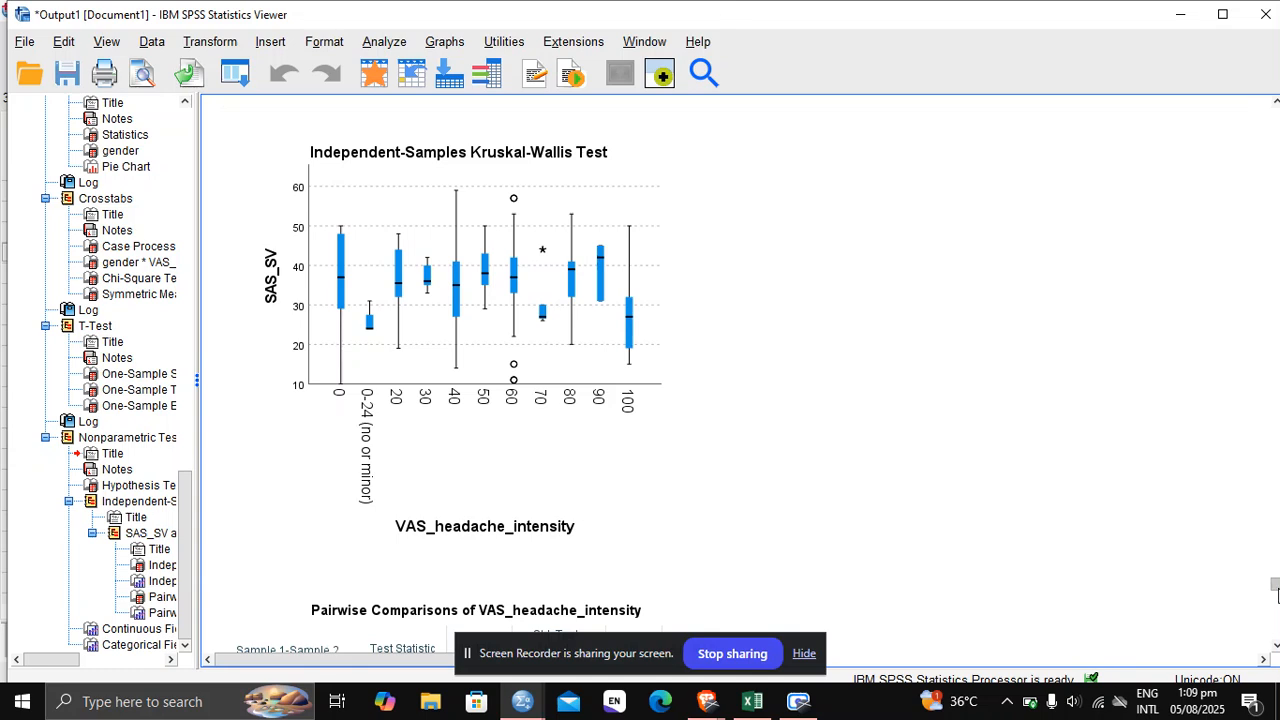
# - Examine the test statistics and significance values in the Pairwise Comparisons of VAS_headache_intensity table
pyautogui.moveTo(1276, 590); pyautogui.dragTo(1277, 598)
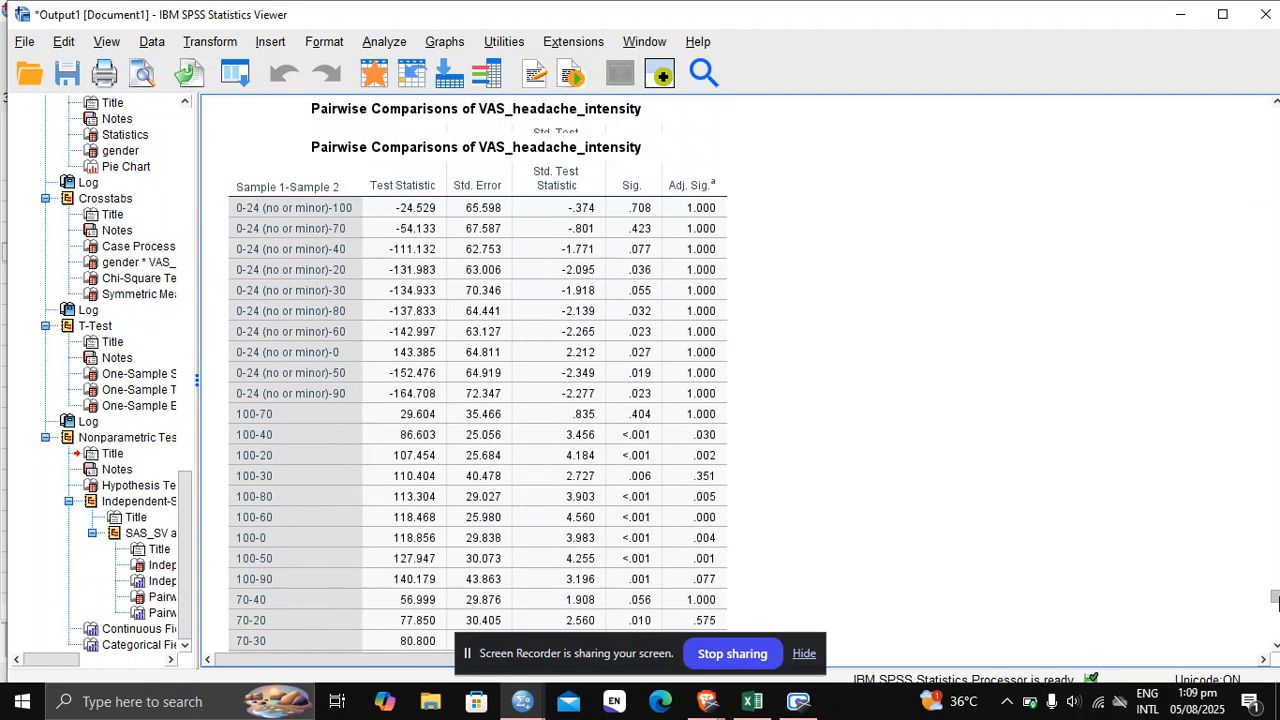
pyautogui.scroll(2, 457, 186)
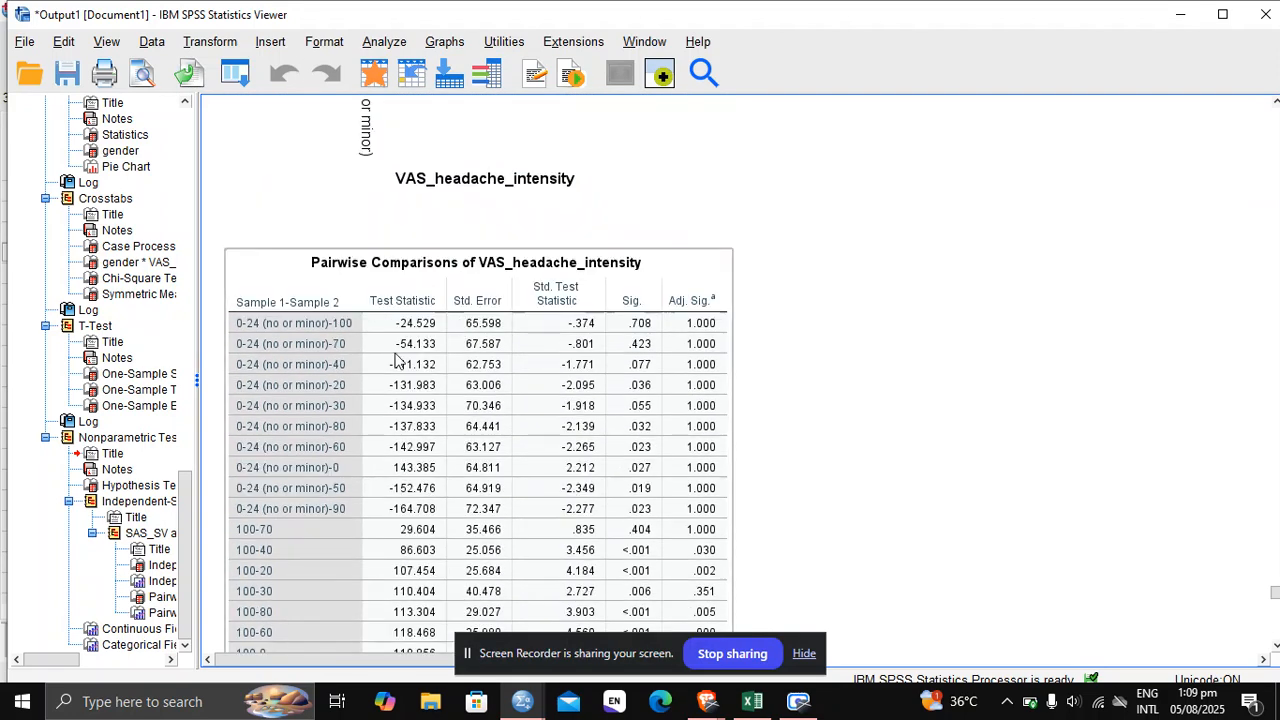
pyautogui.click(898, 338)
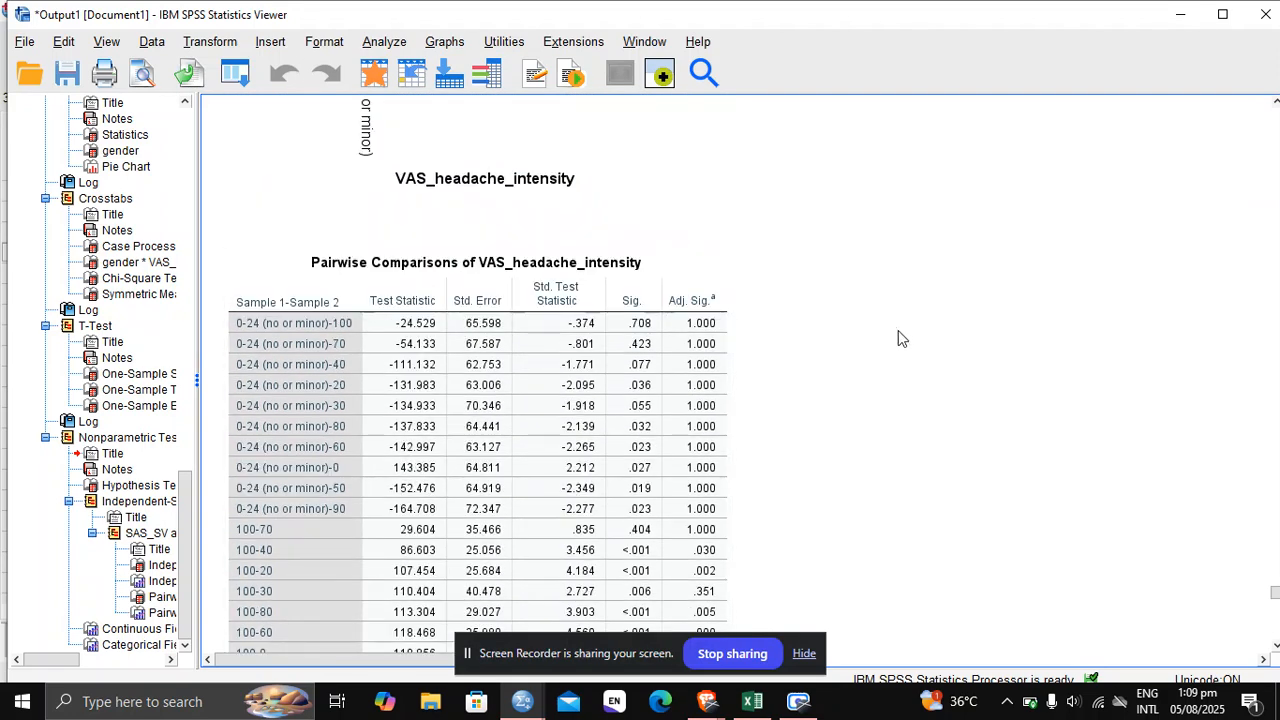
pyautogui.moveTo(1277, 597); pyautogui.dragTo(1277, 601)
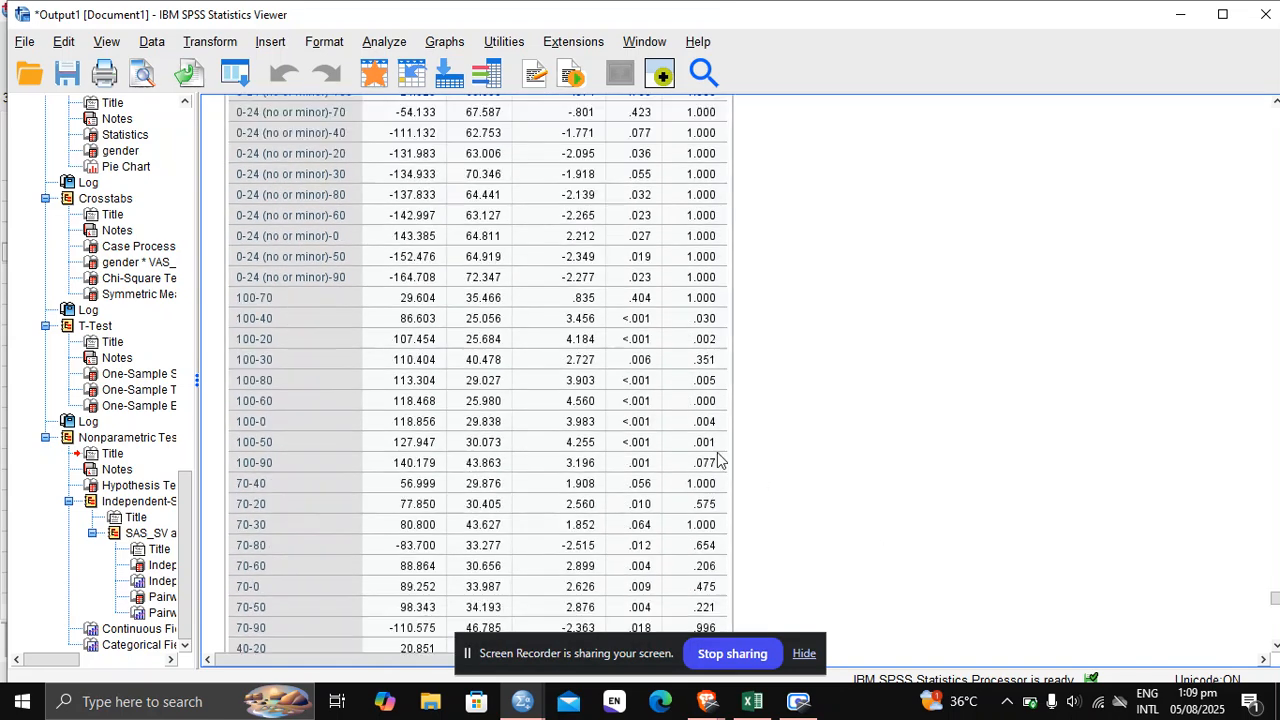
pyautogui.click(633, 320)
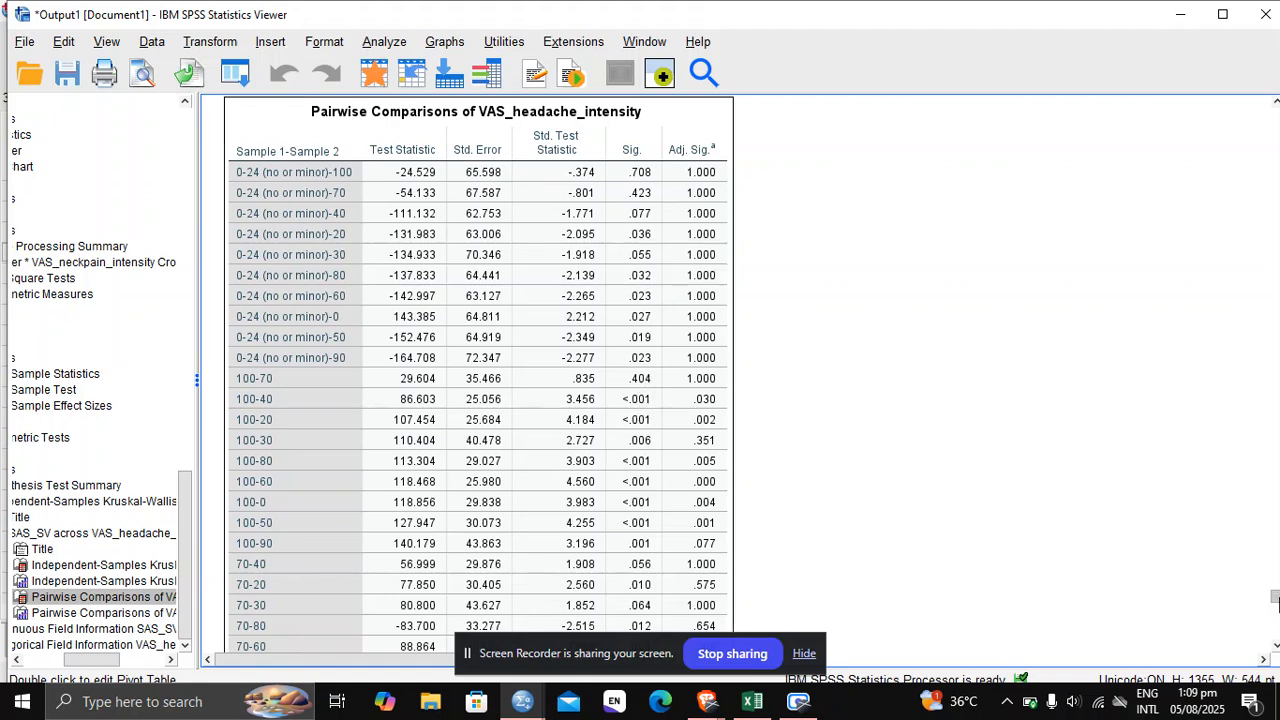
# - Review the end of the pairwise comparisons table, the pairwise node diagram and the field information charts below it
pyautogui.scroll(-5, 480, 380)
pyautogui.moveTo(1275, 605); pyautogui.dragTo(1278, 624)
pyautogui.scroll(-7, 643, 550)
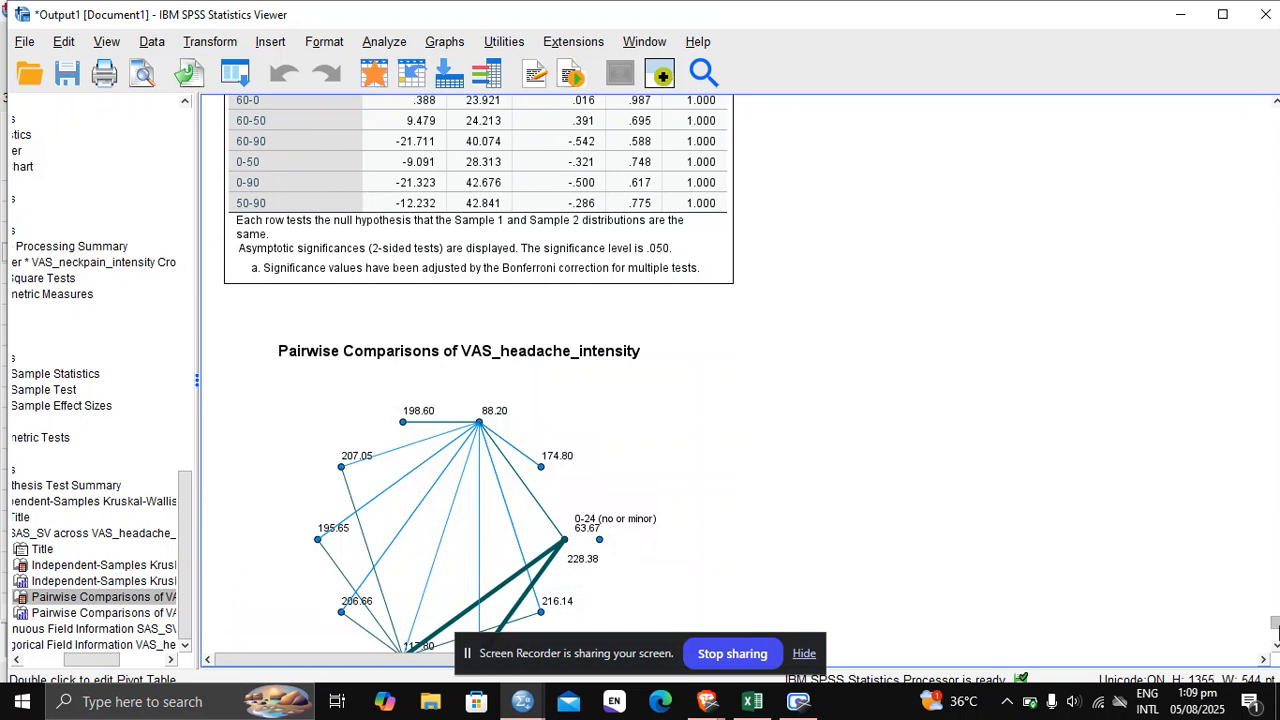
pyautogui.moveTo(1277, 627); pyautogui.dragTo(1277, 636)
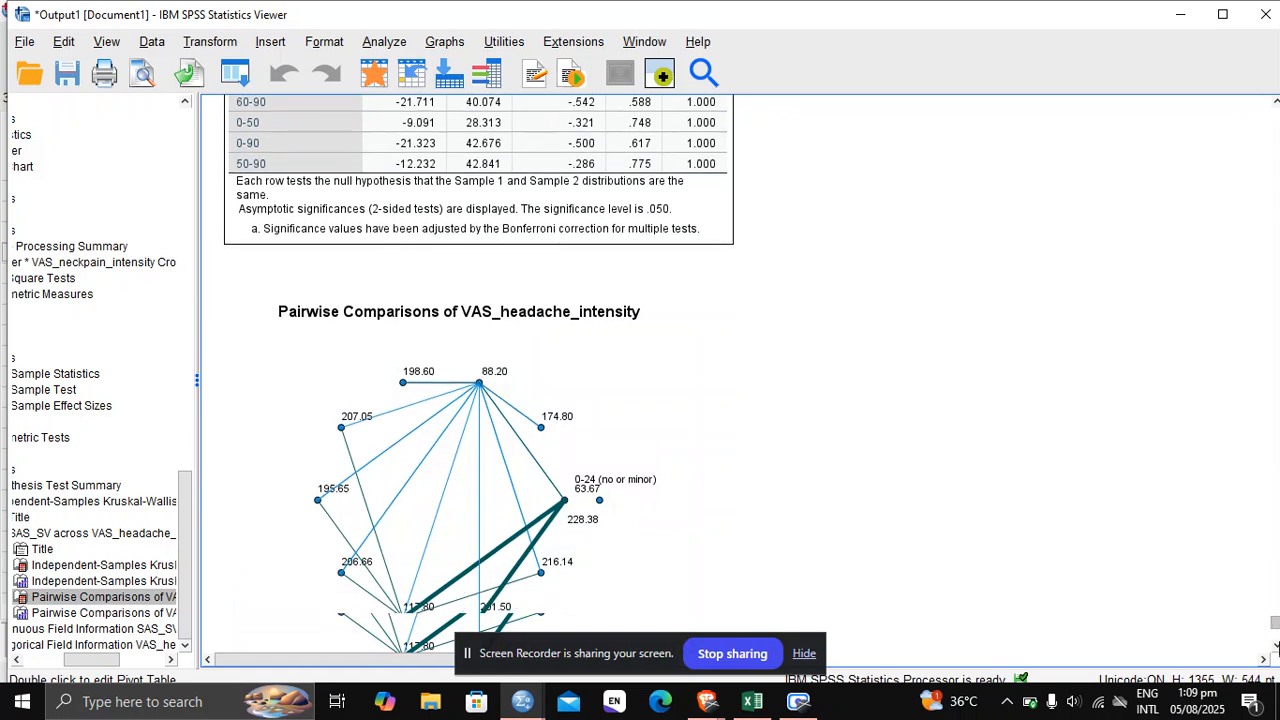
pyautogui.scroll(-8, 1276, 640)
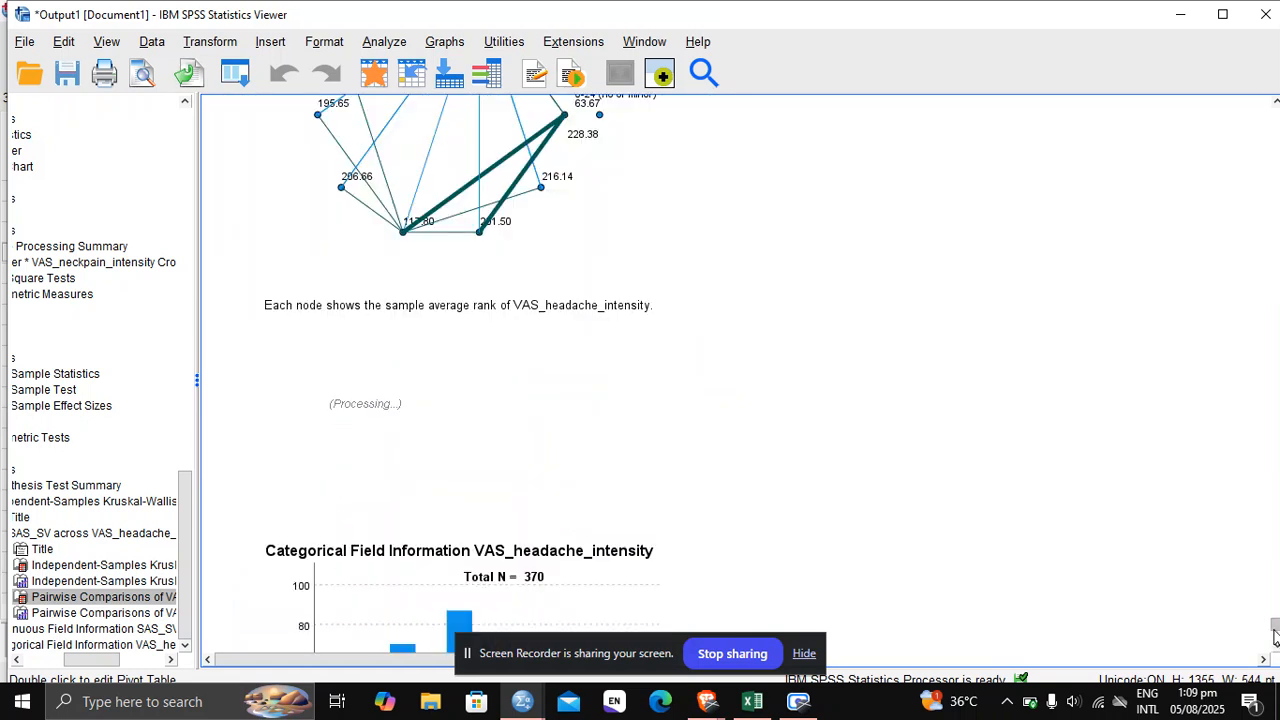
# - Examine the VAS_headache_intensity categorical field chart and recheck the significance values in the pairwise comparisons table
pyautogui.scroll(-7, 1276, 638)
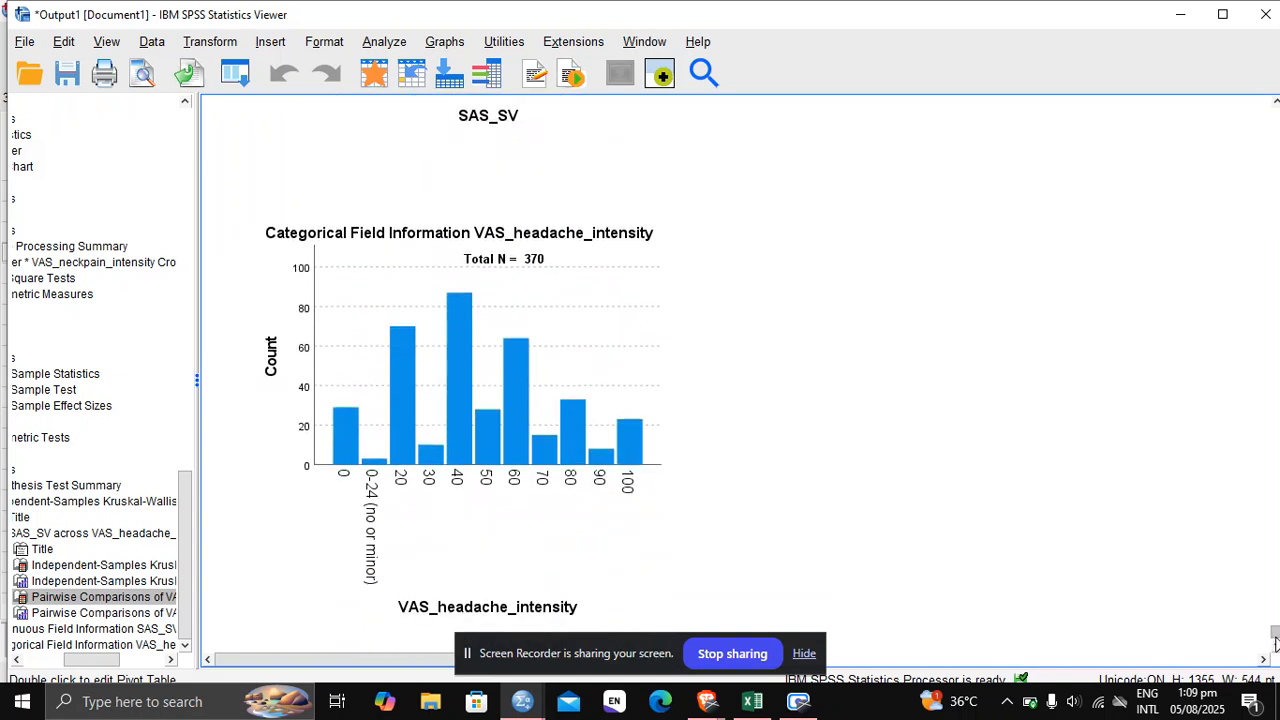
pyautogui.scroll(-1, 1276, 643)
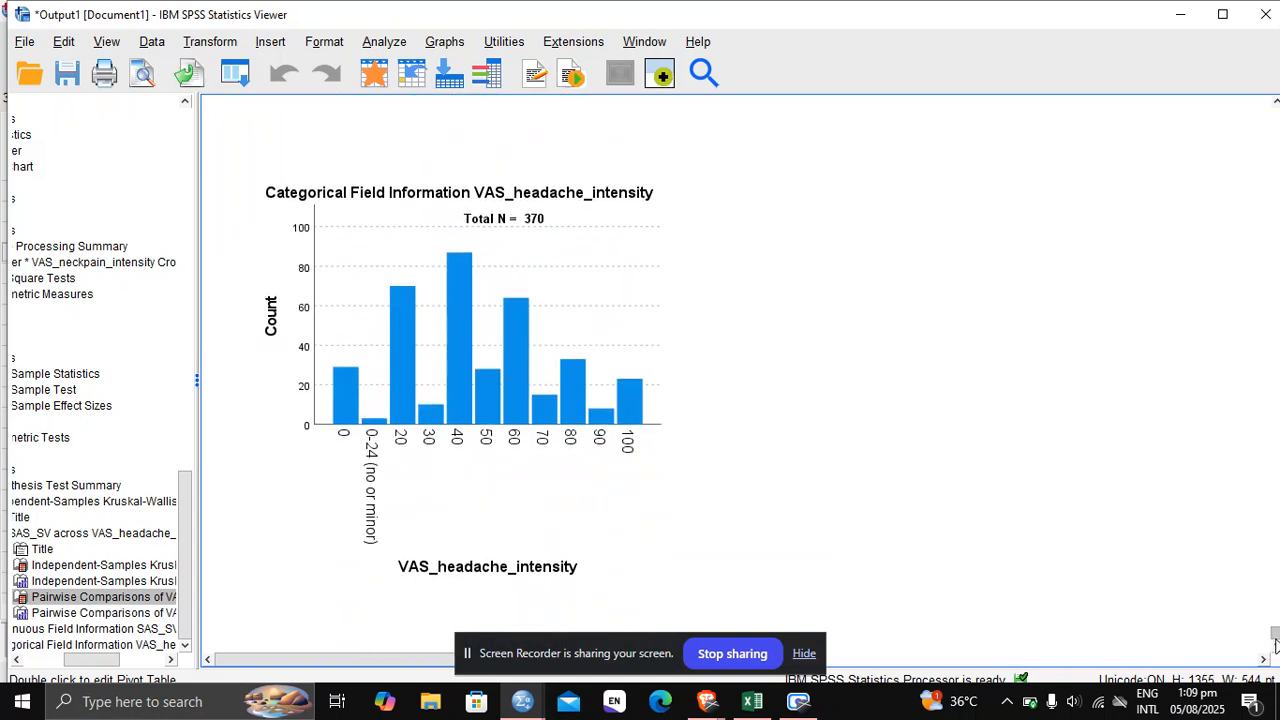
pyautogui.scroll(2, 1276, 640)
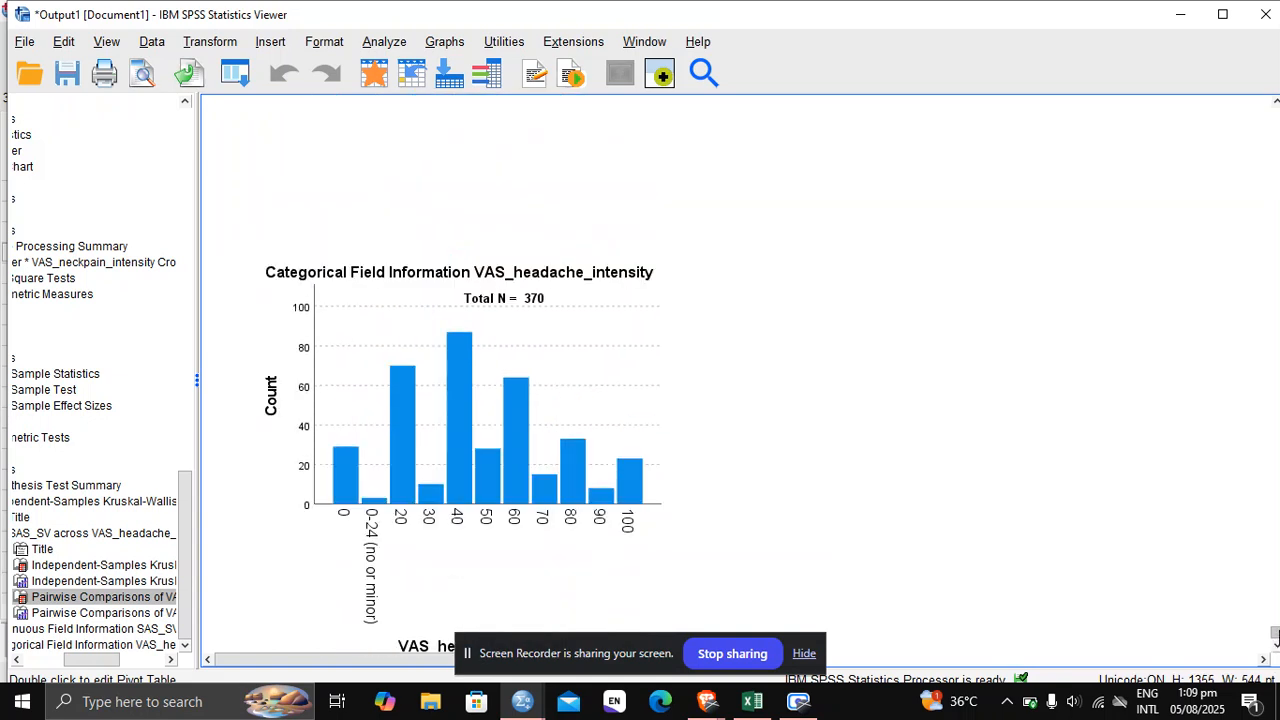
pyautogui.scroll(10, 1277, 614)
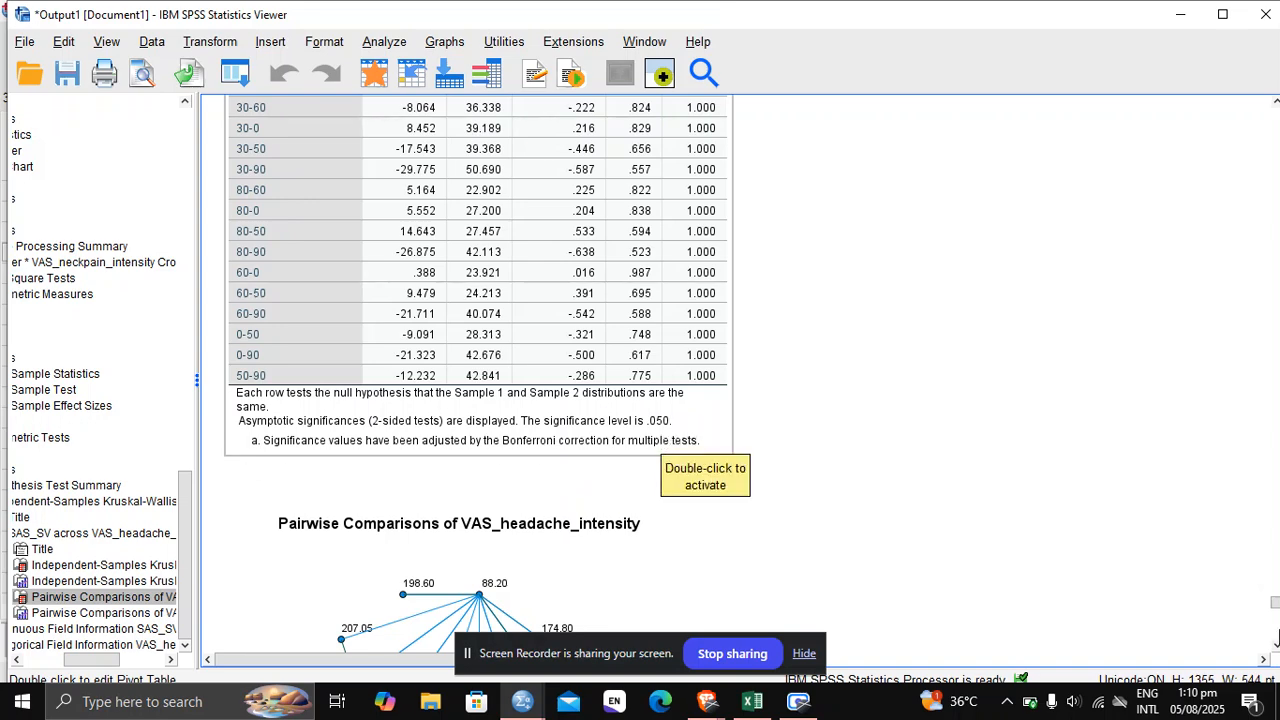
pyautogui.scroll(8, 1276, 604)
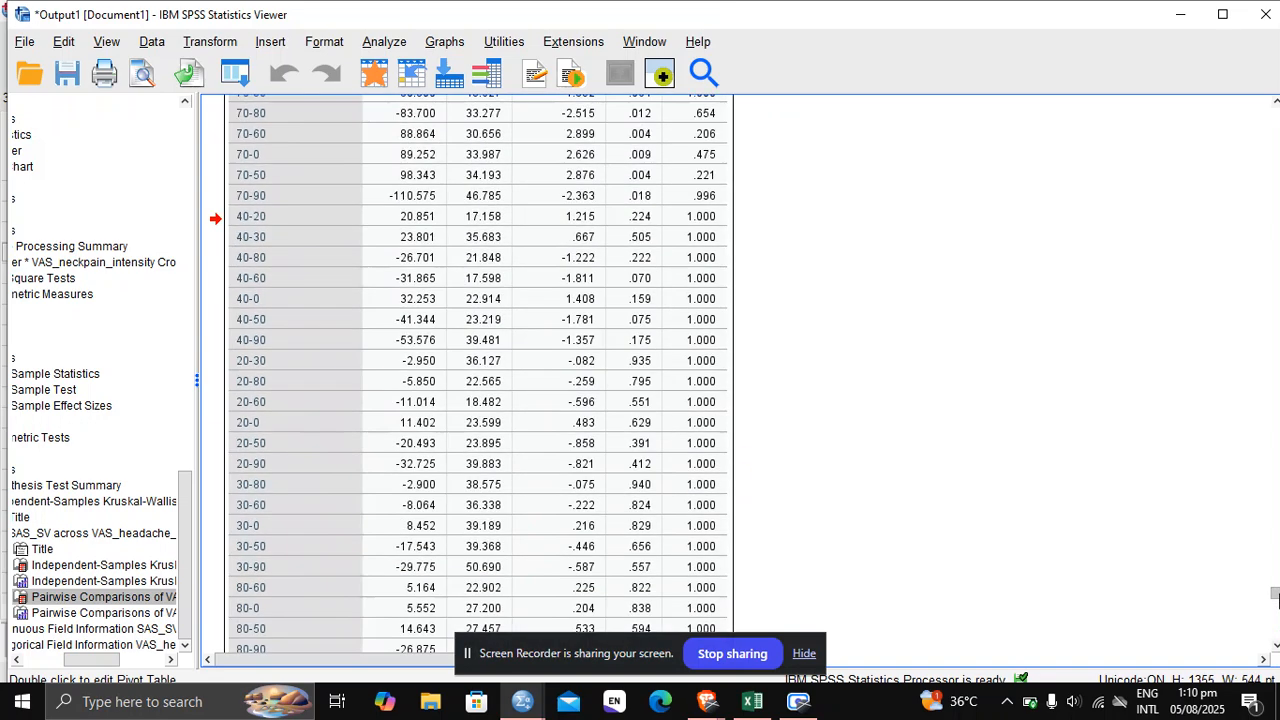
pyautogui.scroll(-4, 1276, 602)
pyautogui.scroll(3, 1276, 601)
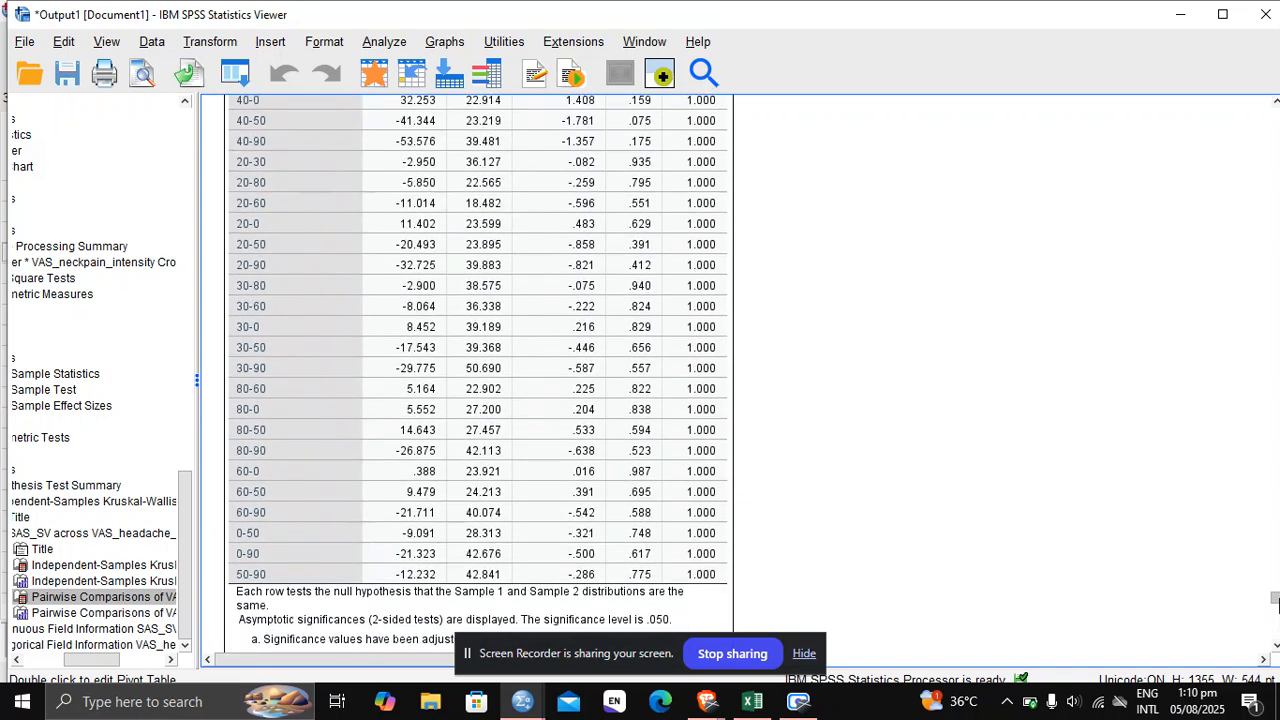
pyautogui.moveTo(1276, 598); pyautogui.dragTo(1276, 597)
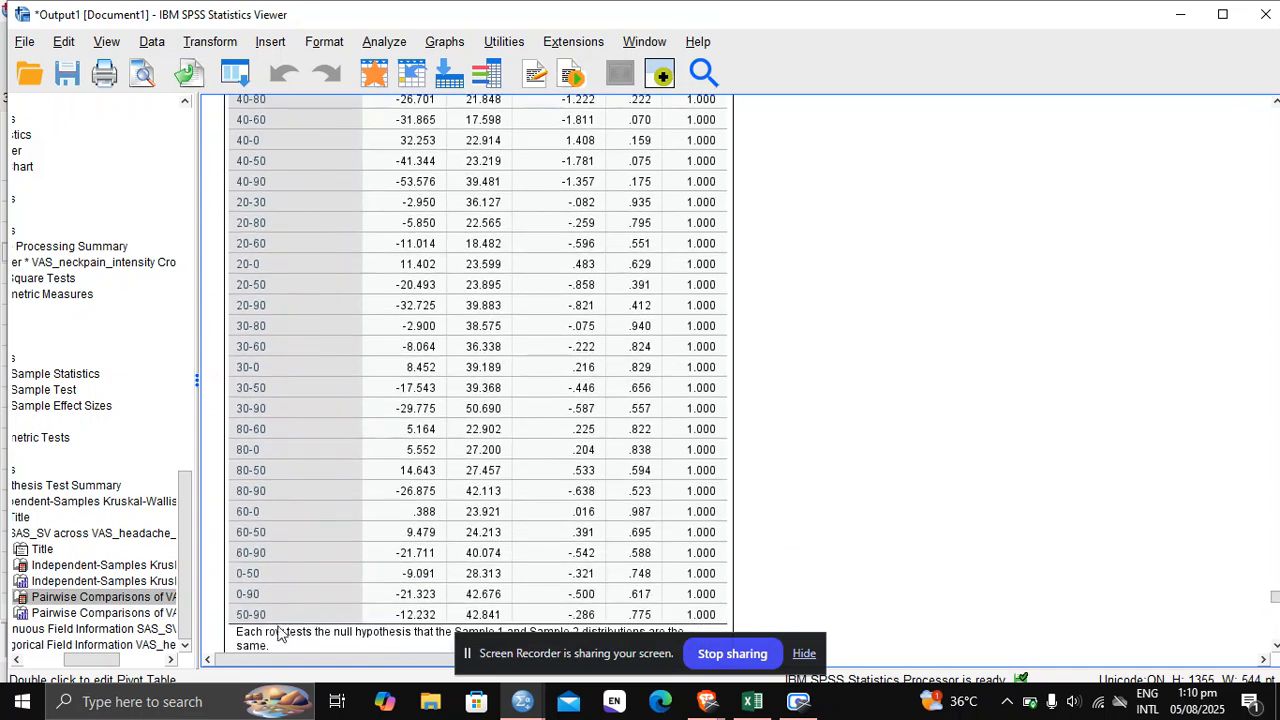
pyautogui.scroll(10, 417, 624)
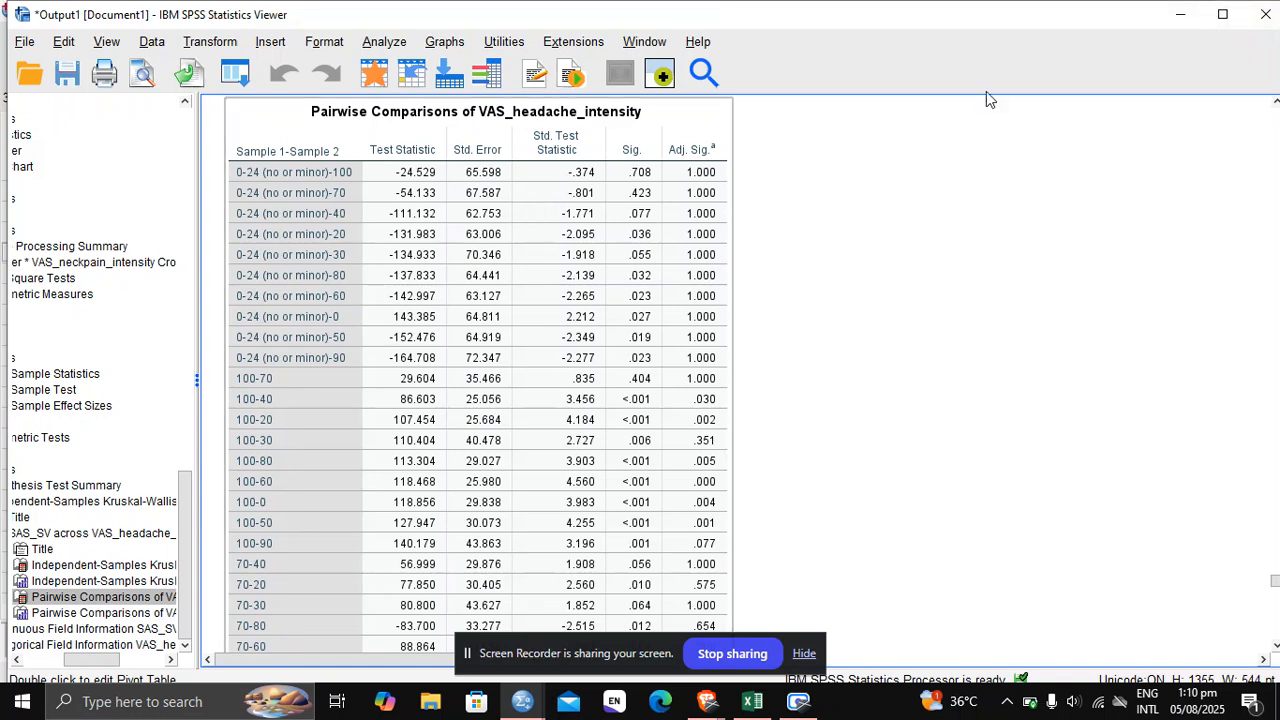
# - Return from the output to the thesis data in the Data Editor and open the Chart Builder
pyautogui.click(1180, 14)
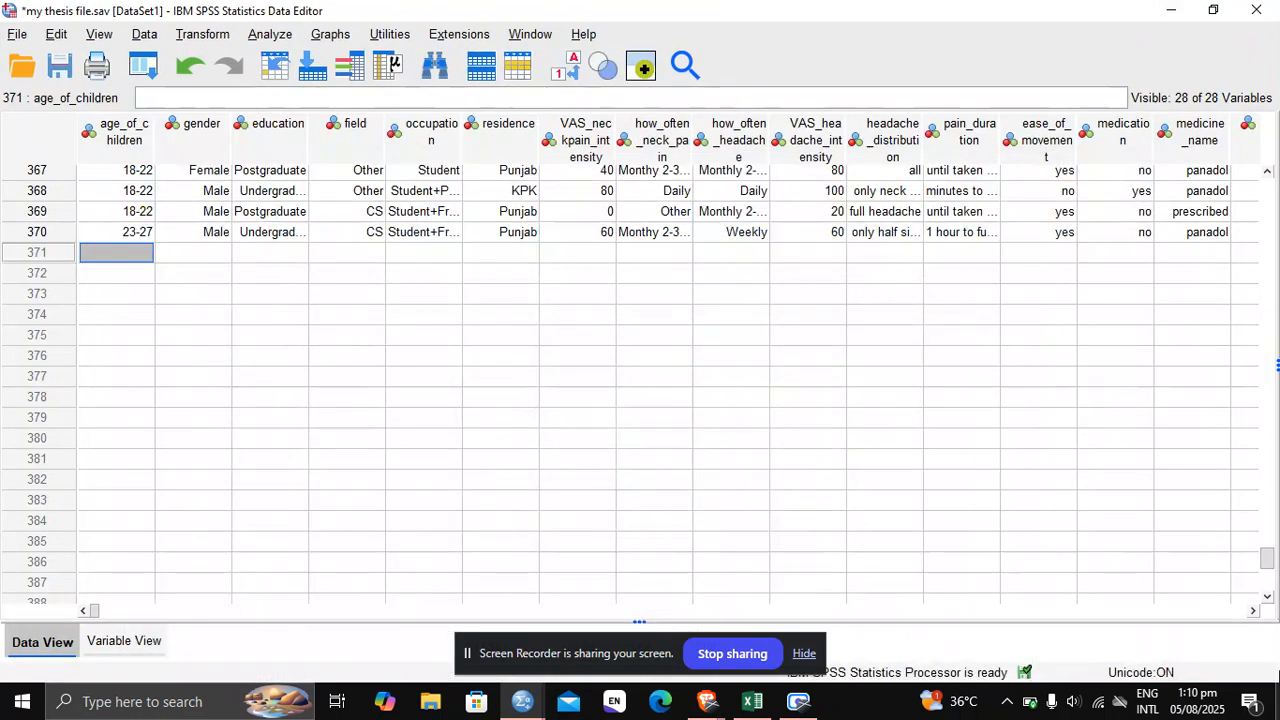
pyautogui.moveTo(1265, 566); pyautogui.dragTo(1265, 506)
pyautogui.click(265, 36)
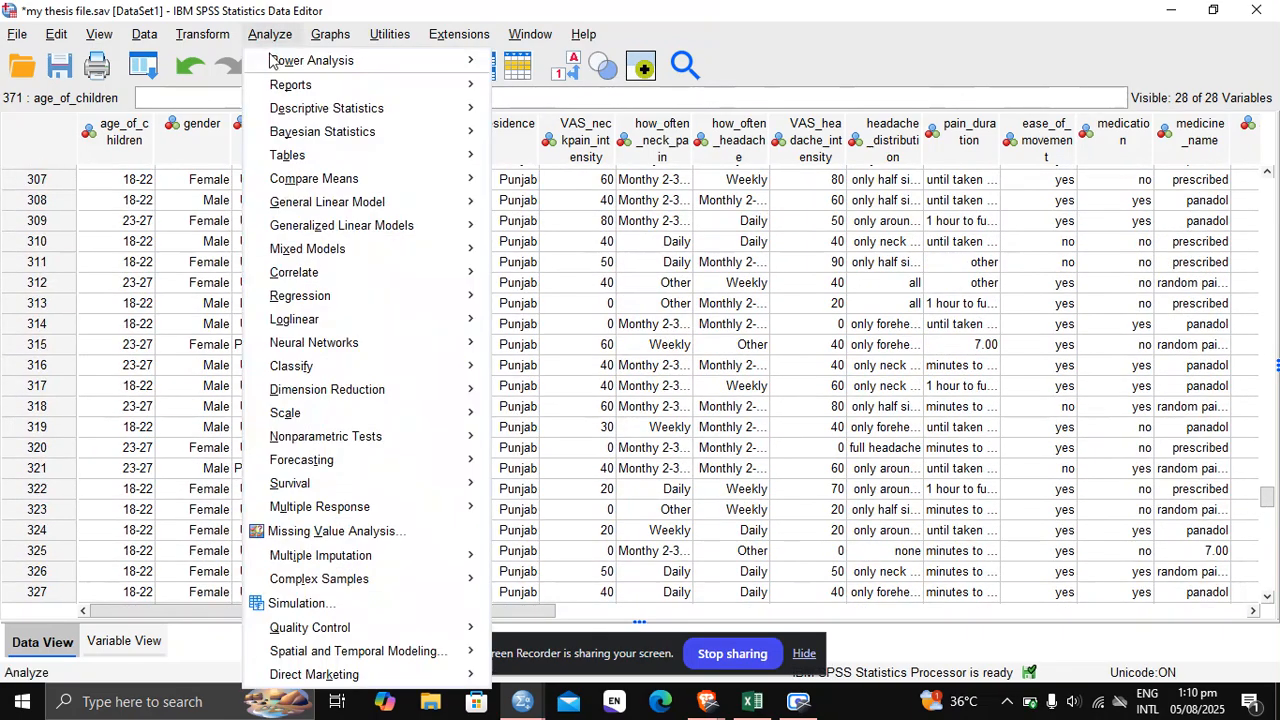
pyautogui.moveTo(398, 110)
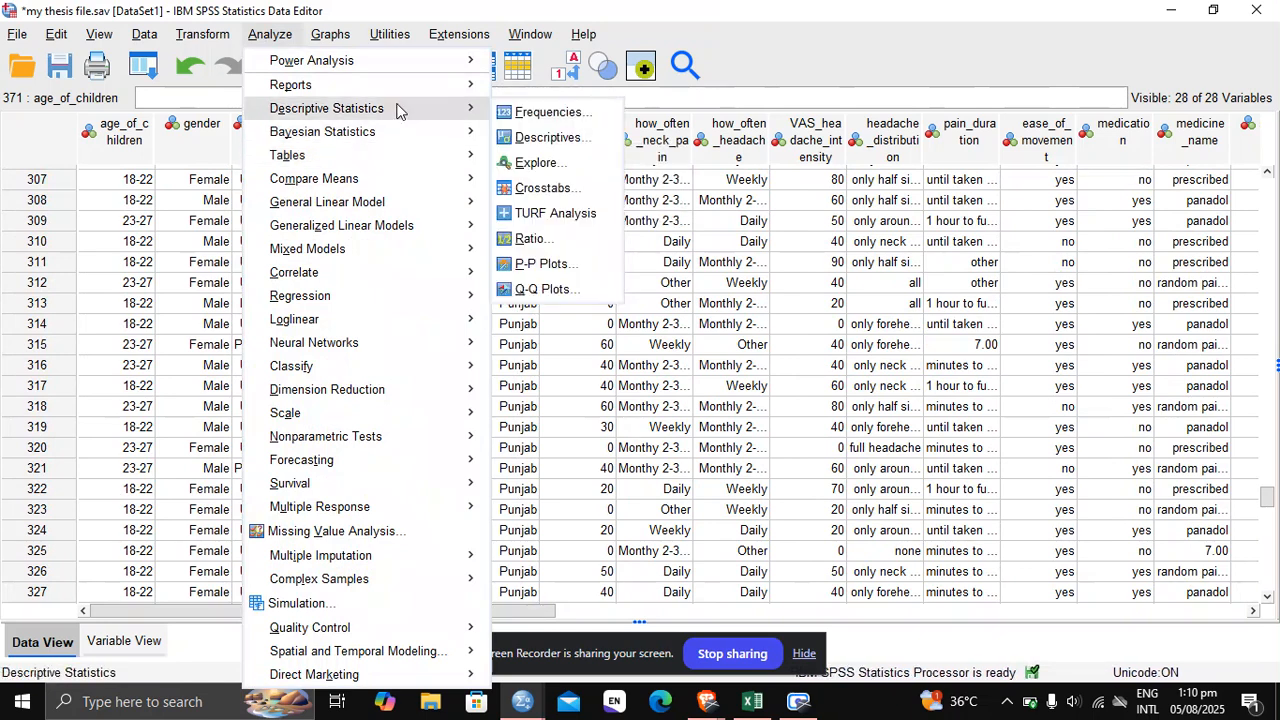
pyautogui.moveTo(411, 279)
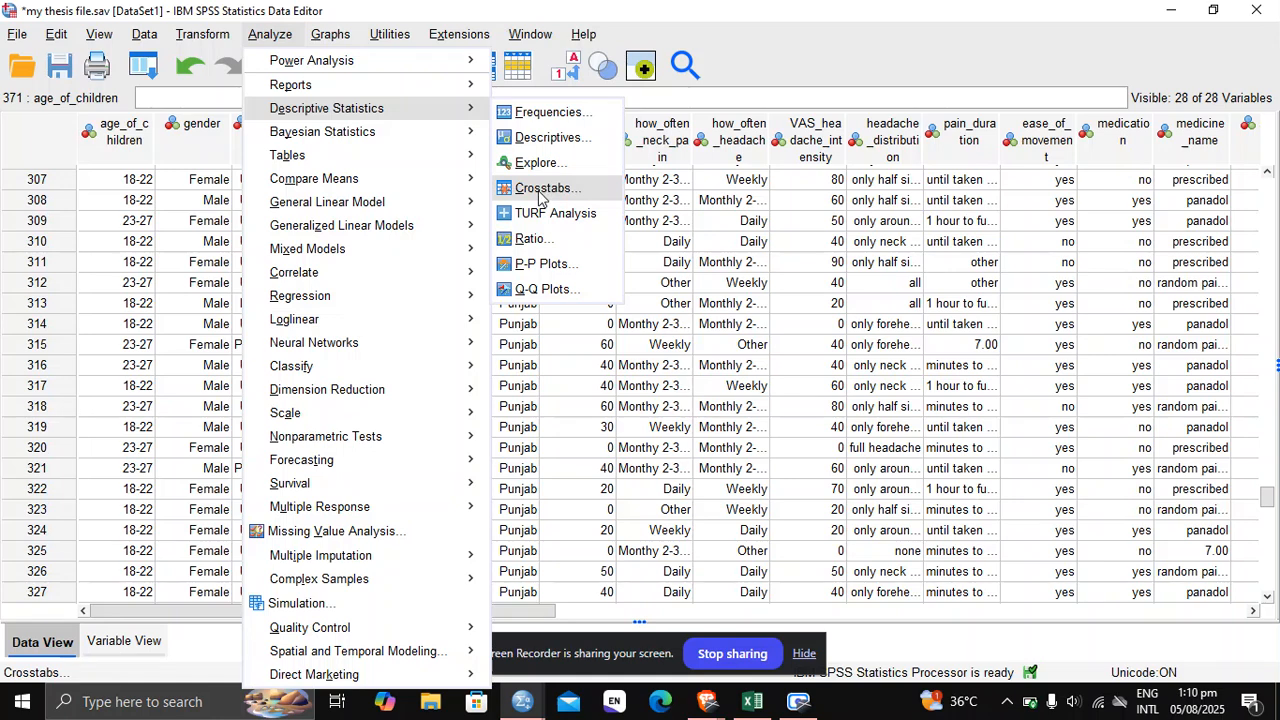
pyautogui.click(332, 36)
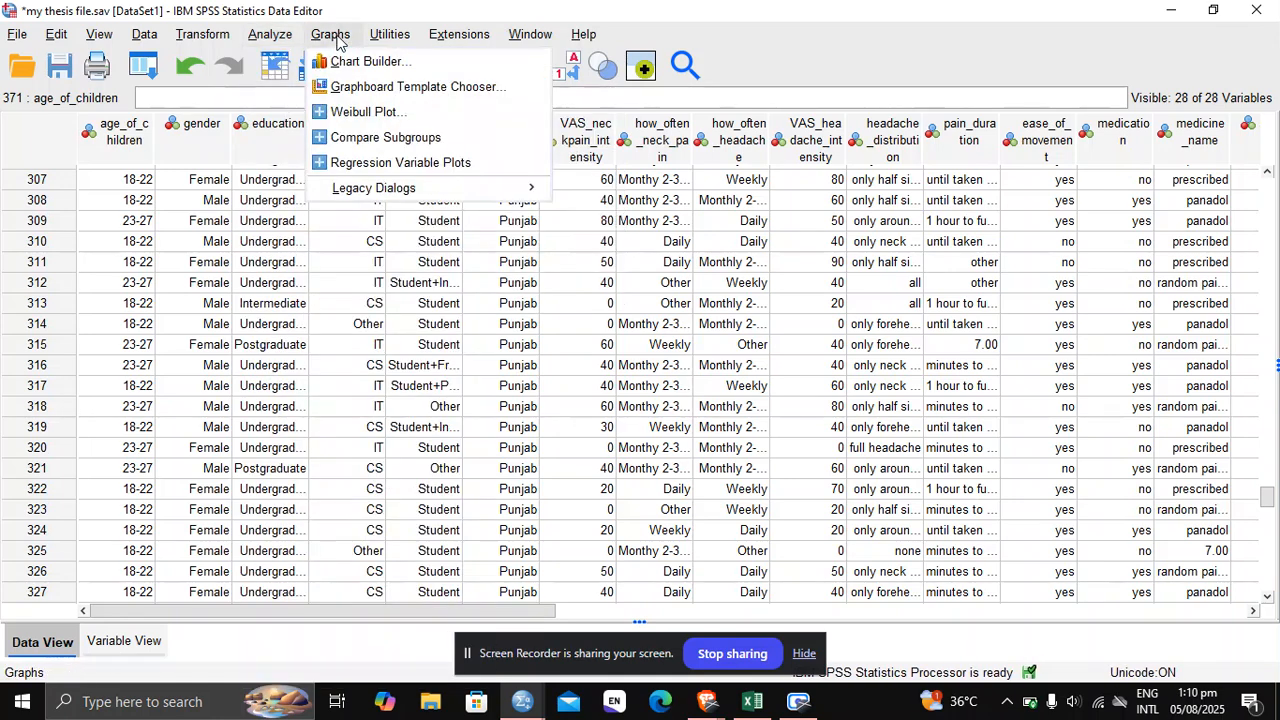
pyautogui.click(424, 64)
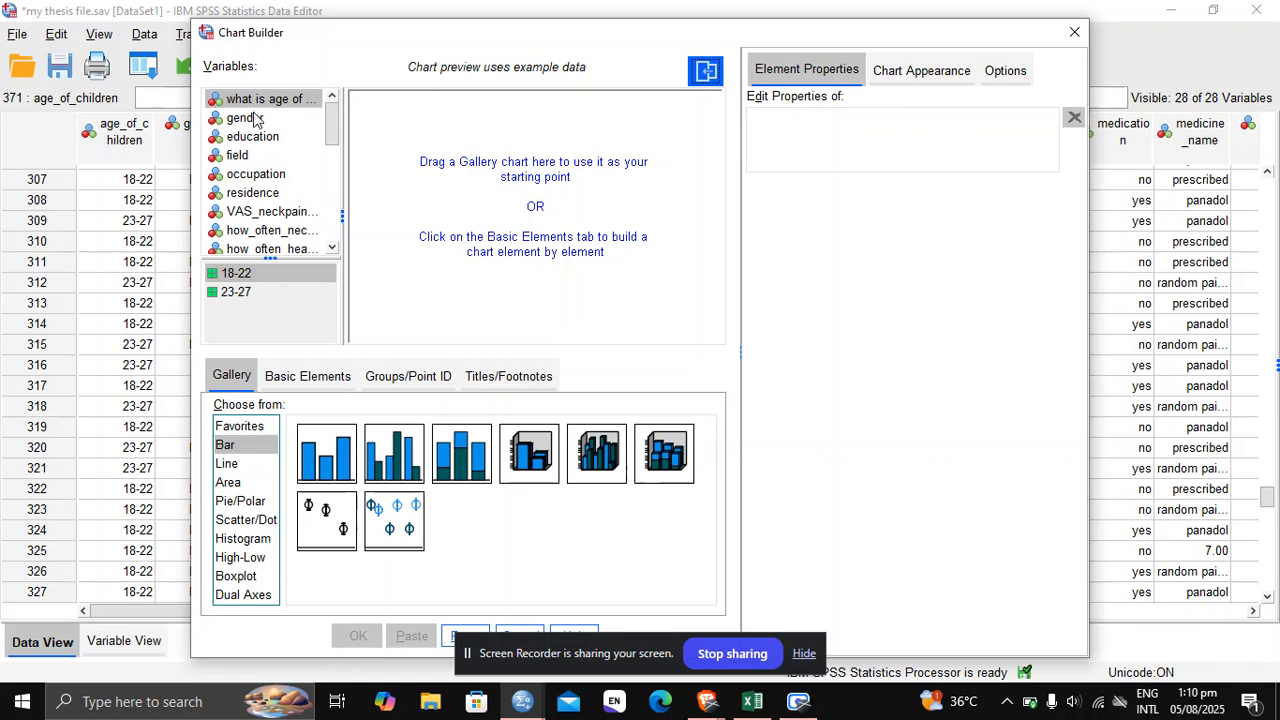
# - Try to build a Simple Bar chart of gender in the Chart Builder and collapse its properties pane
pyautogui.click(294, 121)
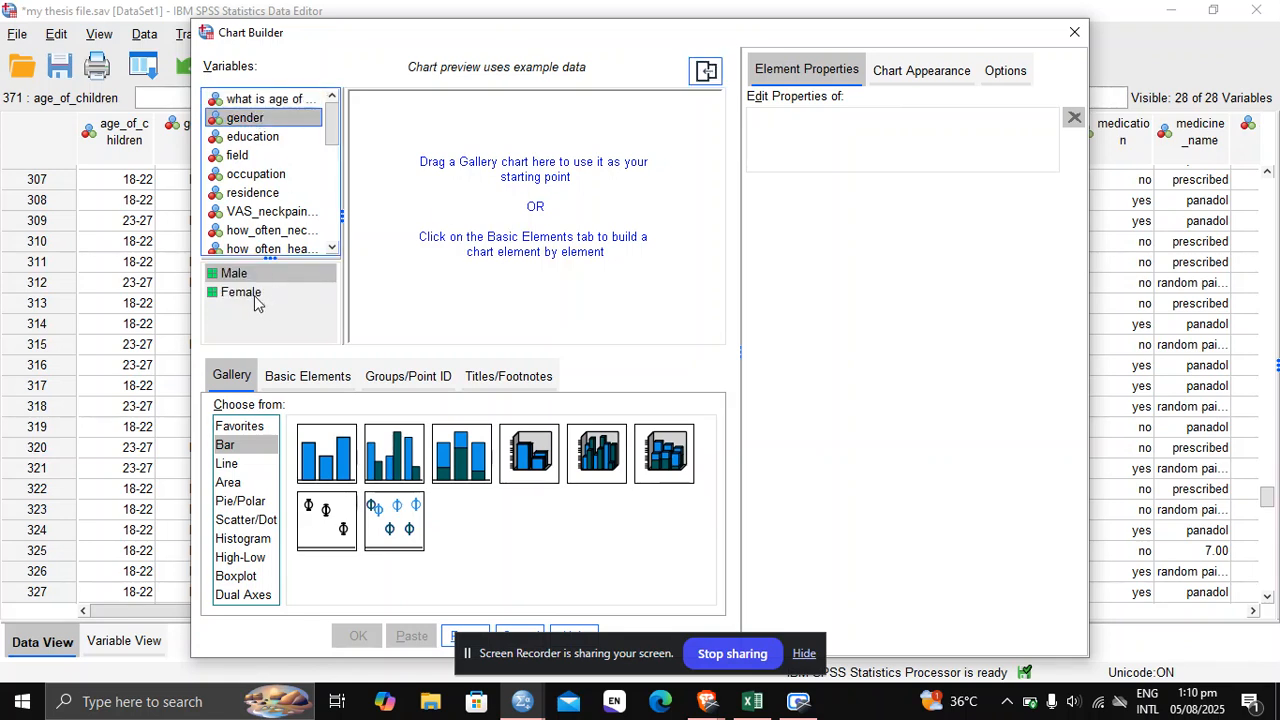
pyautogui.click(326, 464)
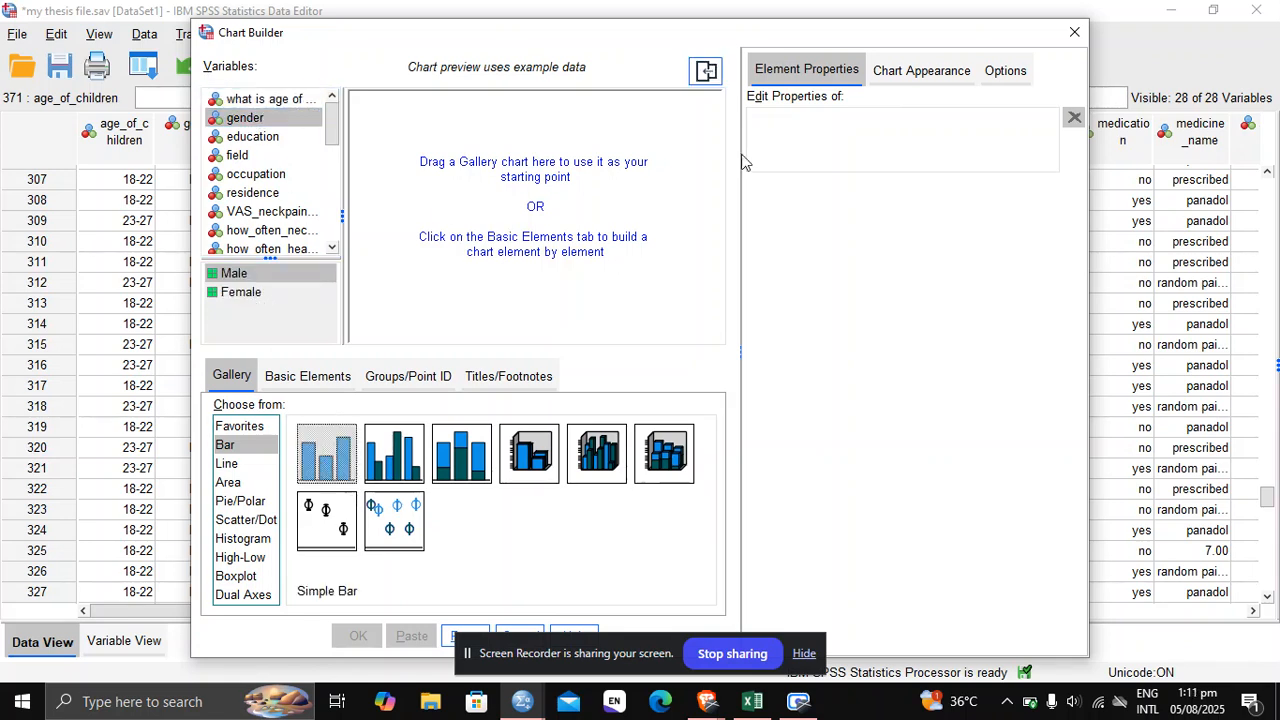
pyautogui.click(229, 463)
pyautogui.click(227, 445)
pyautogui.click(356, 462)
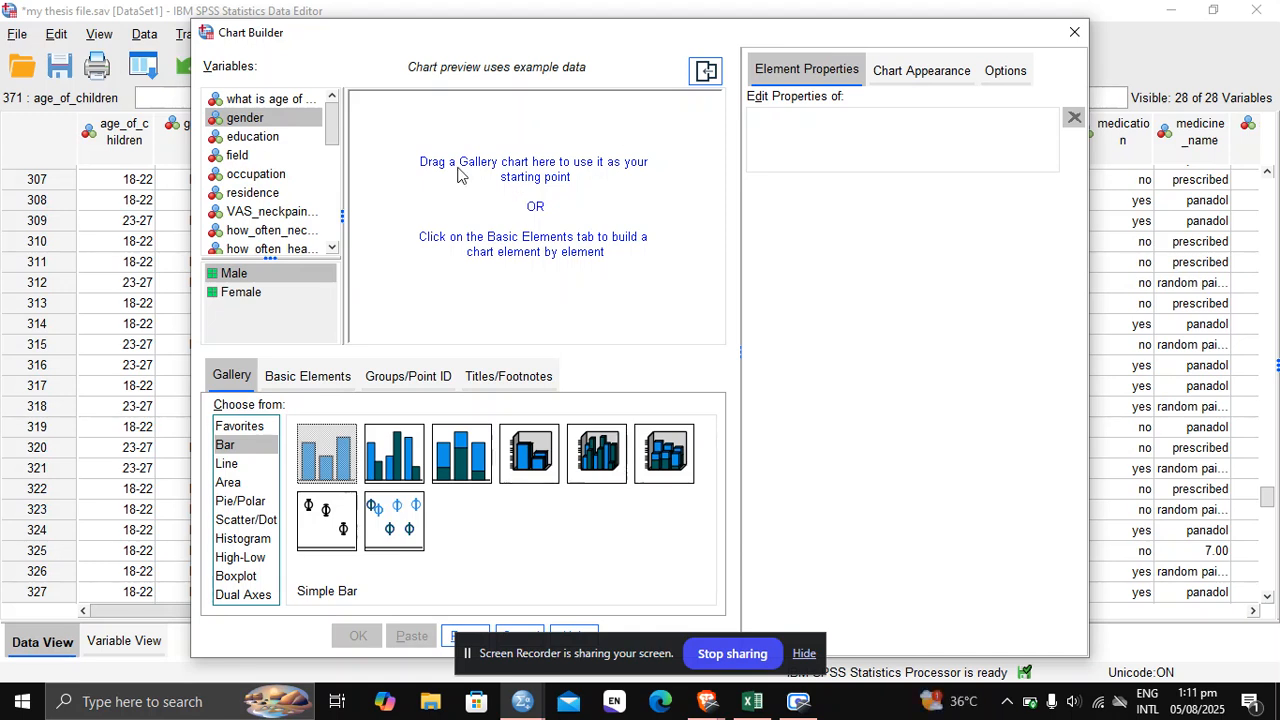
pyautogui.moveTo(253, 127); pyautogui.dragTo(547, 186)
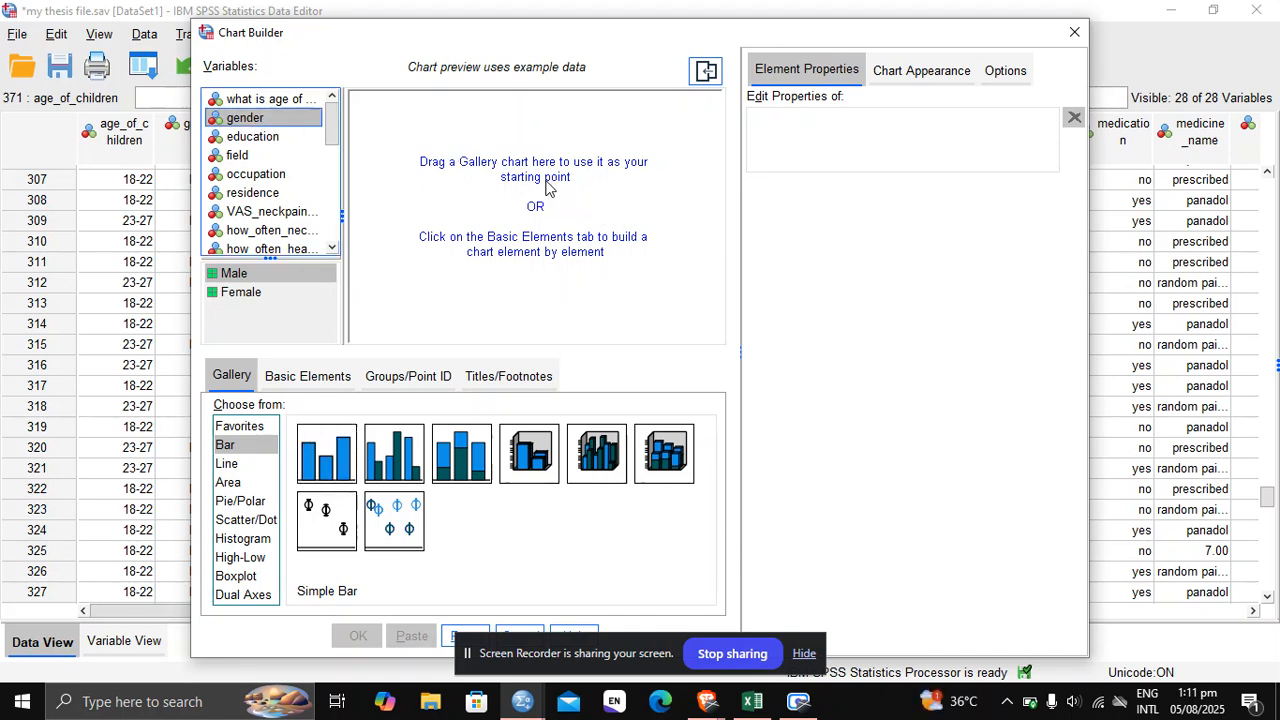
pyautogui.click(706, 72)
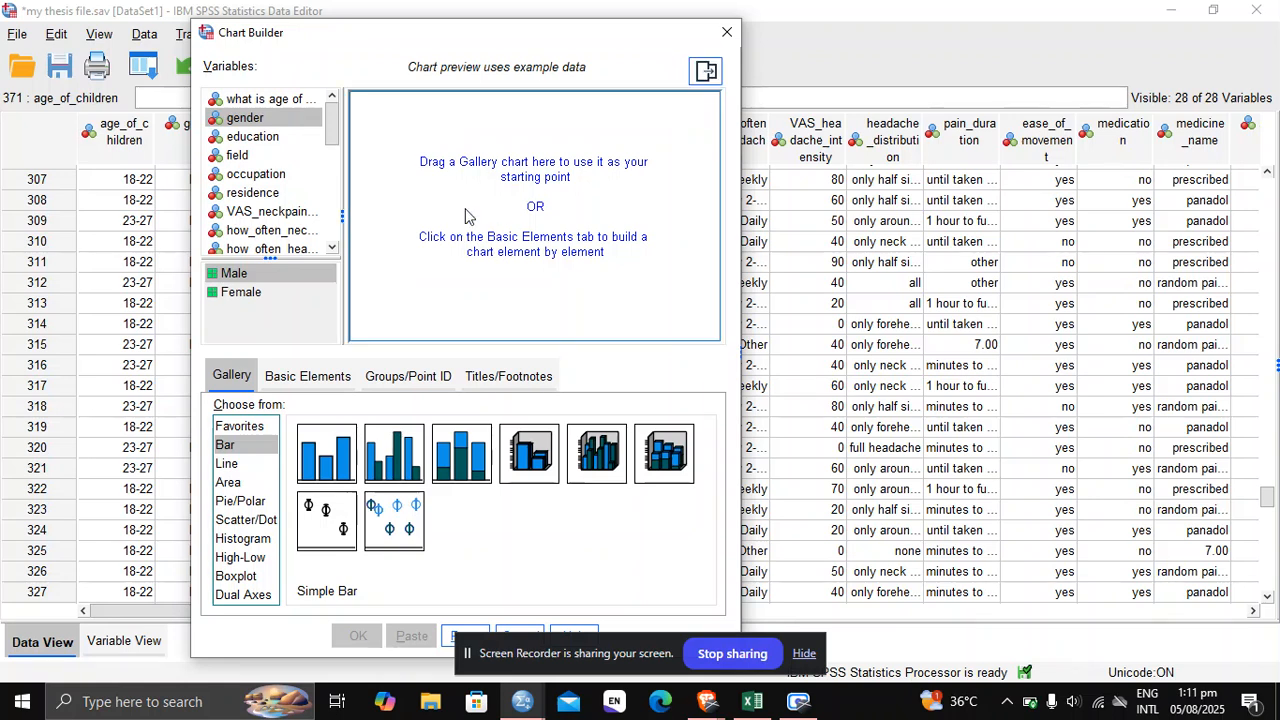
# - Inspect the category values of occupation, education and gender in the Chart Builder, and close it without making a chart
pyautogui.click(255, 177)
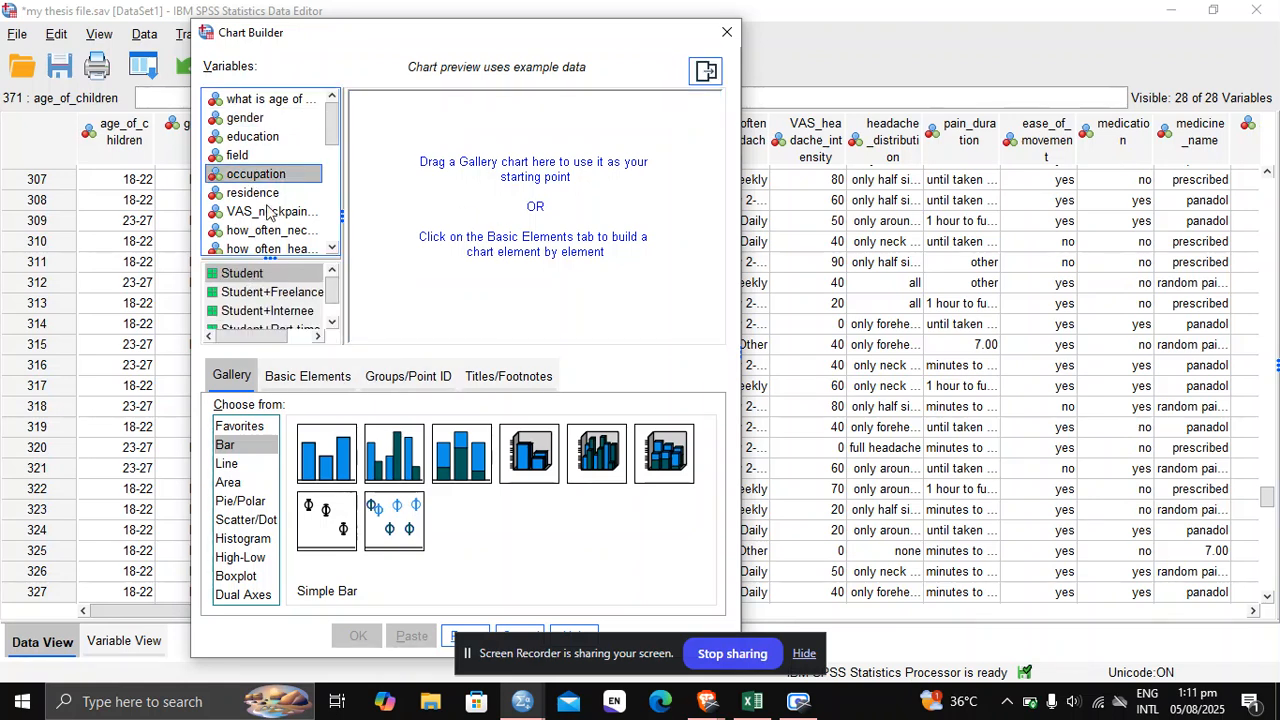
pyautogui.click(252, 138)
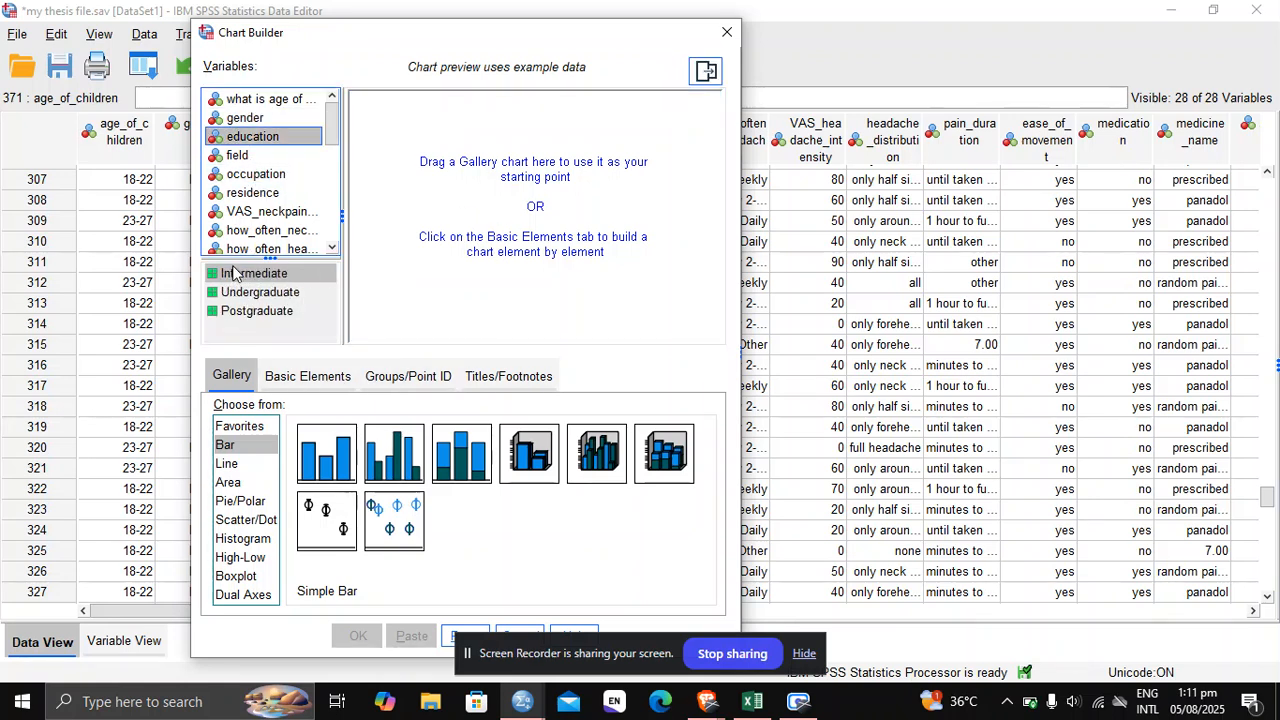
pyautogui.click(245, 120)
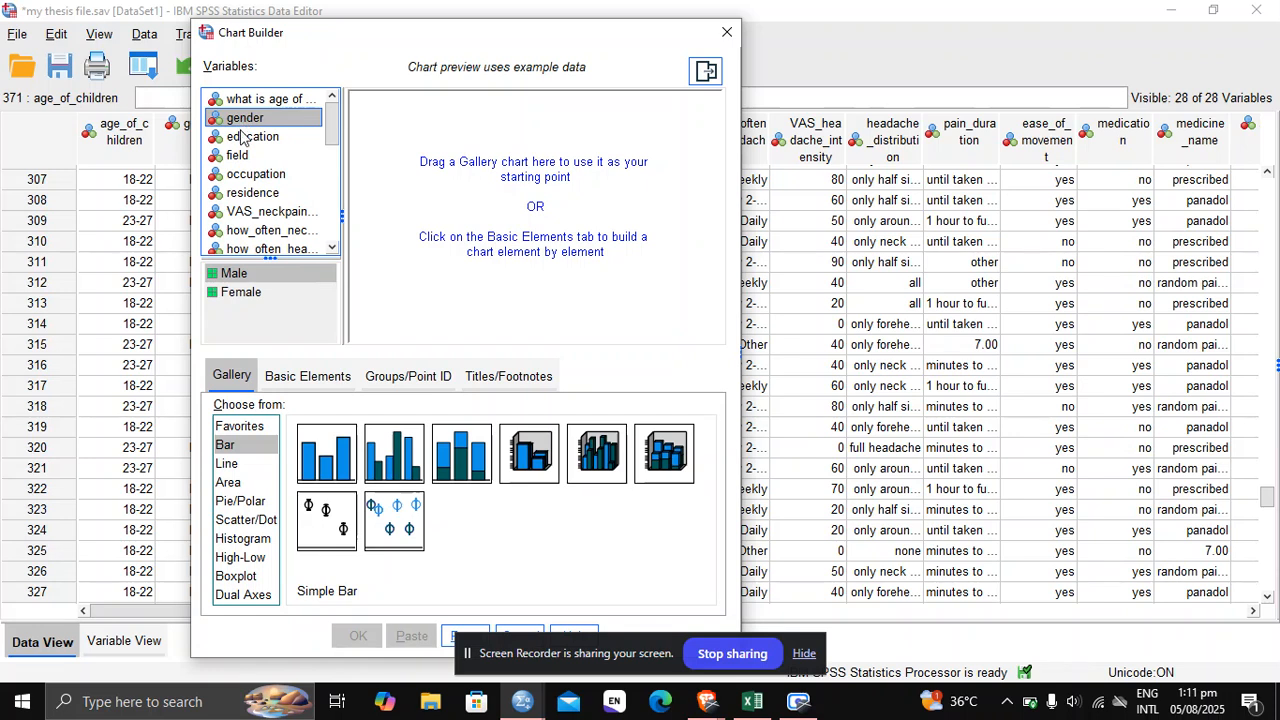
pyautogui.click(239, 296)
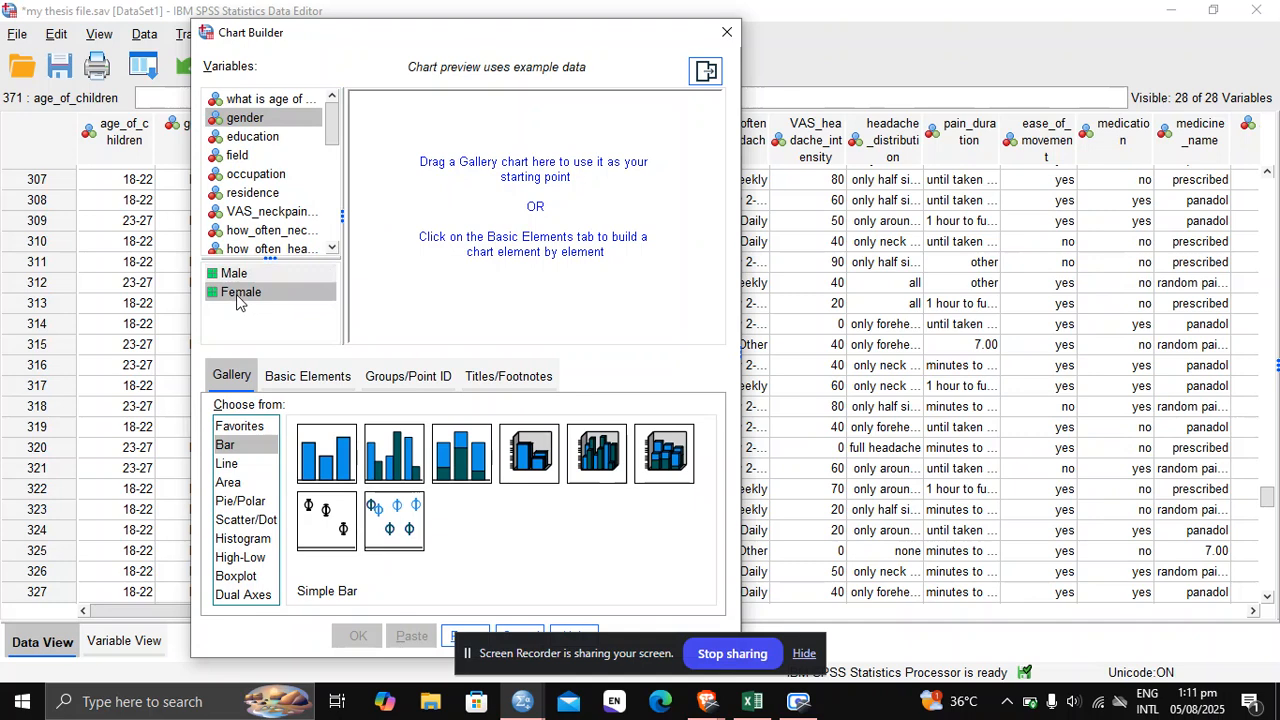
pyautogui.click(250, 124)
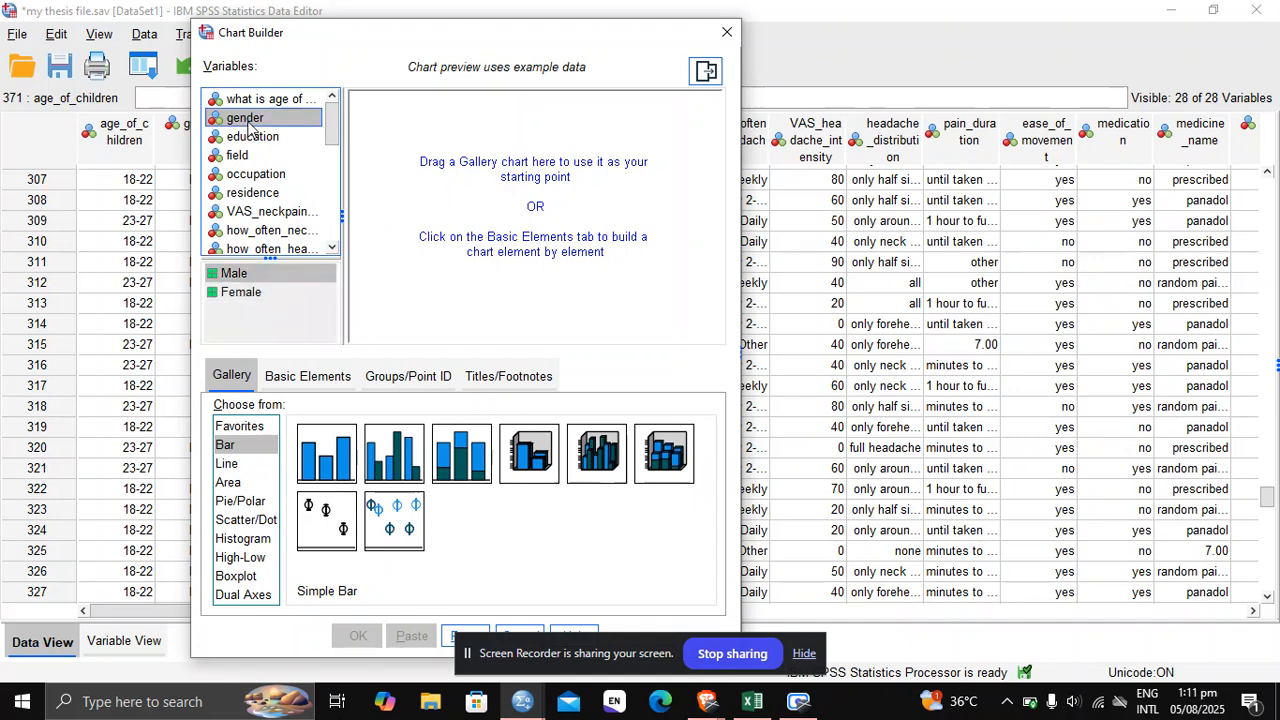
pyautogui.click(726, 37)
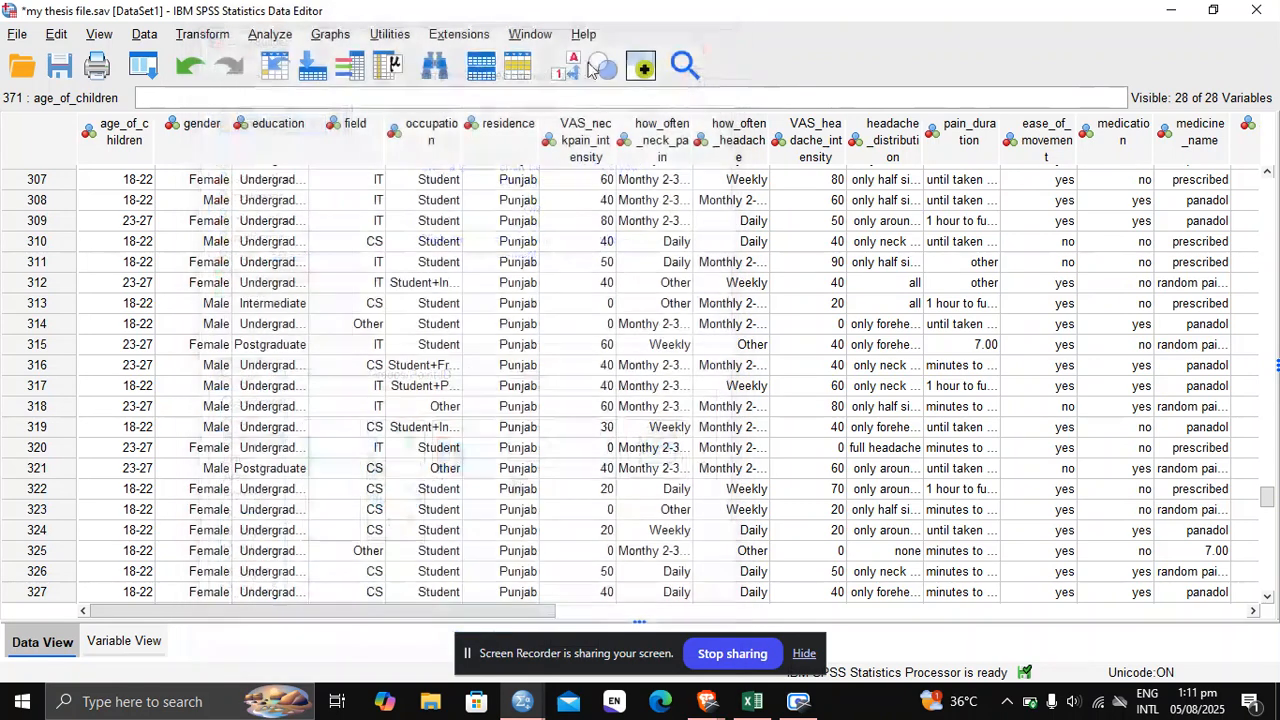
pyautogui.click(343, 42)
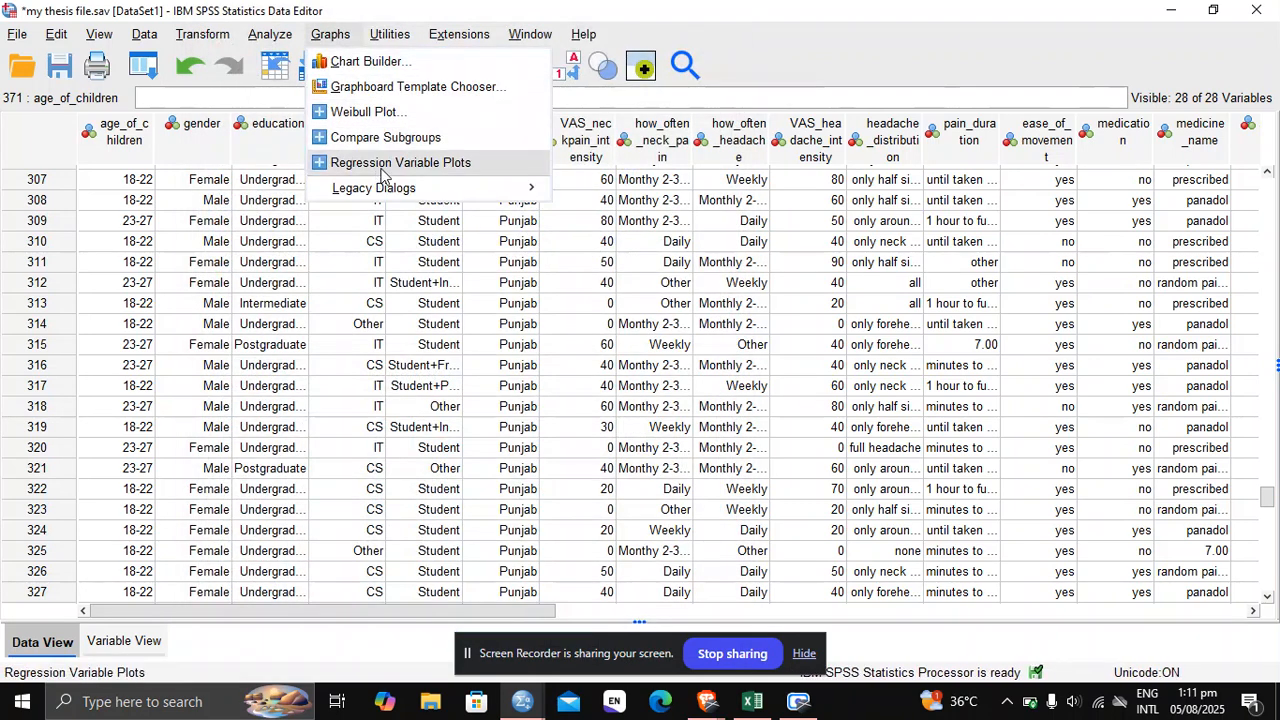
pyautogui.click(396, 43)
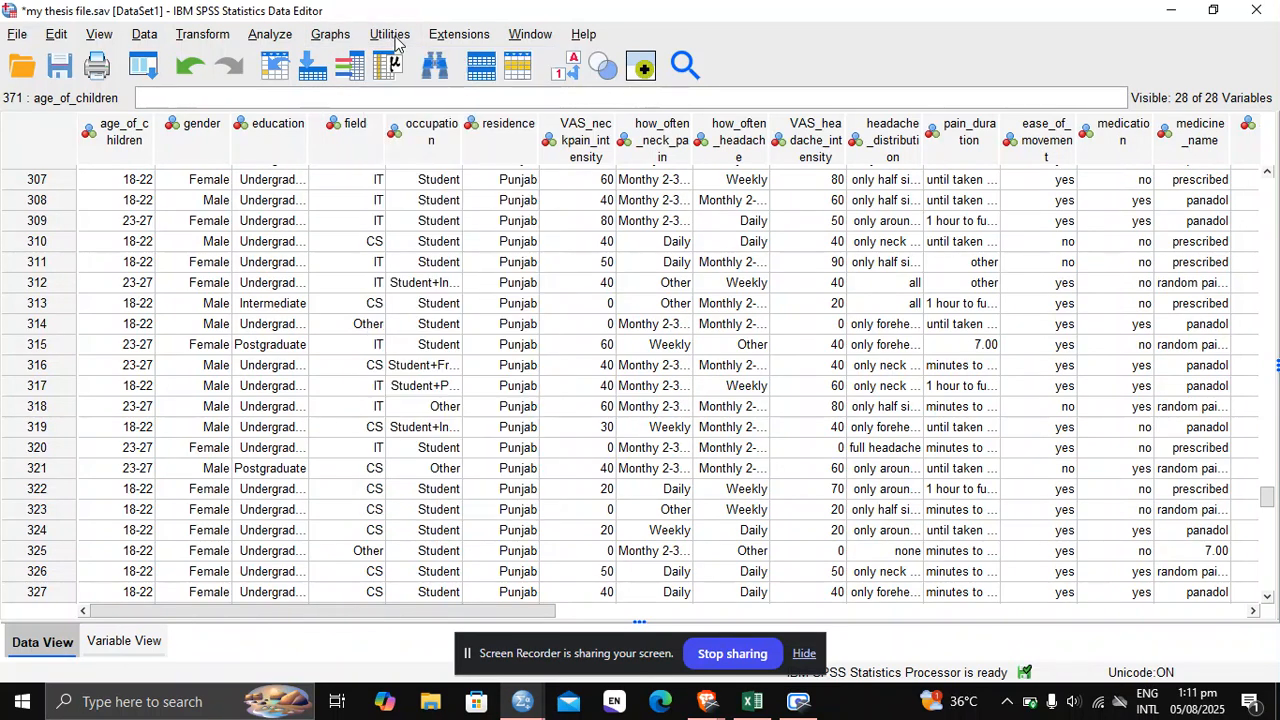
pyautogui.click(395, 40)
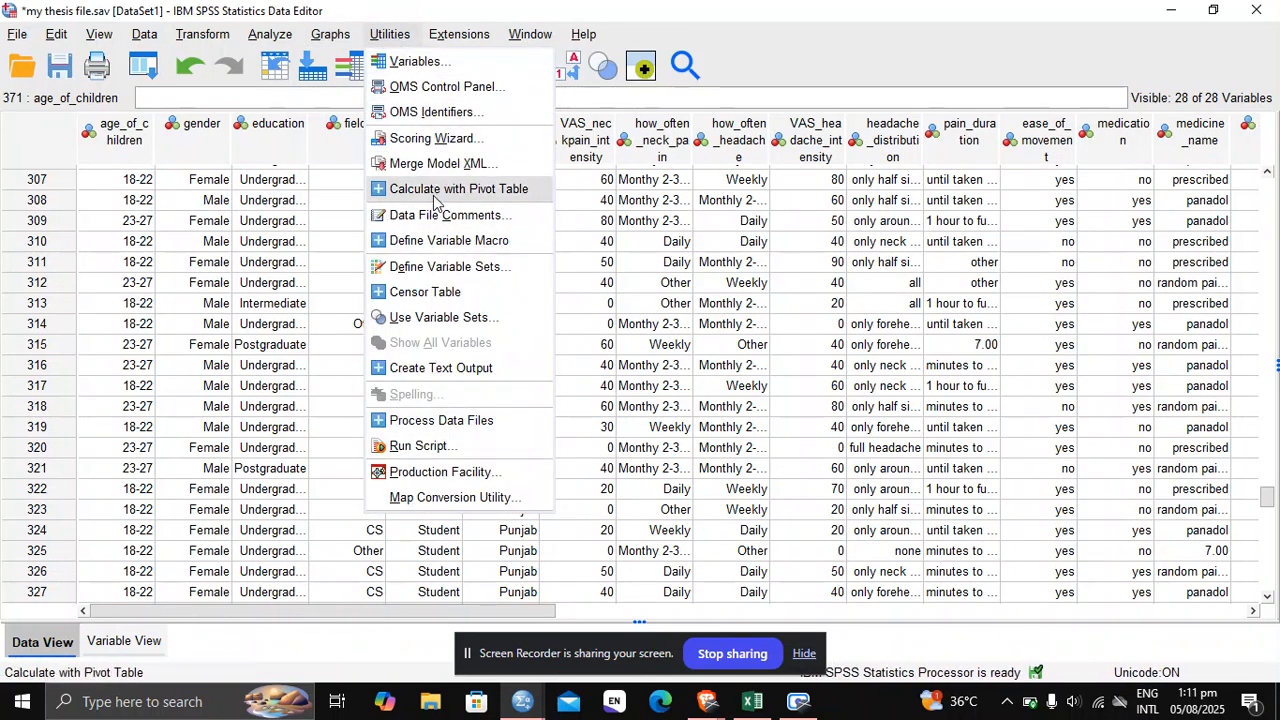
pyautogui.moveTo(450, 24)
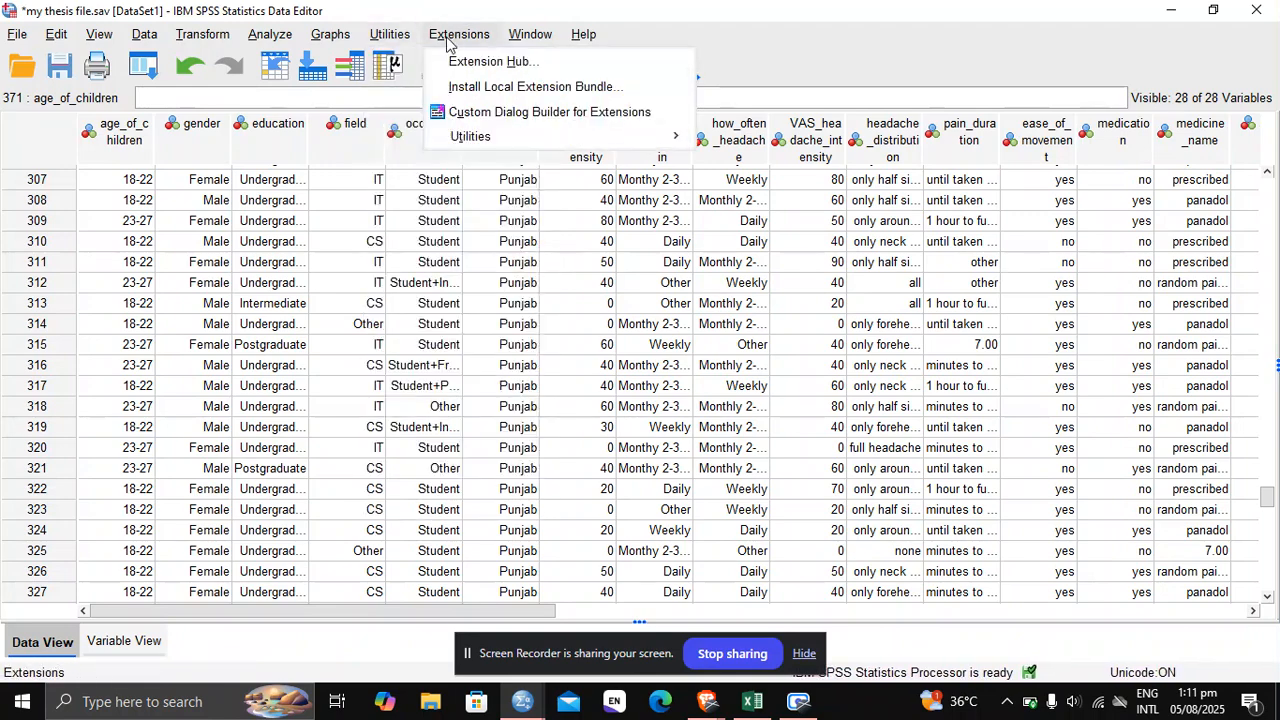
pyautogui.click(446, 40)
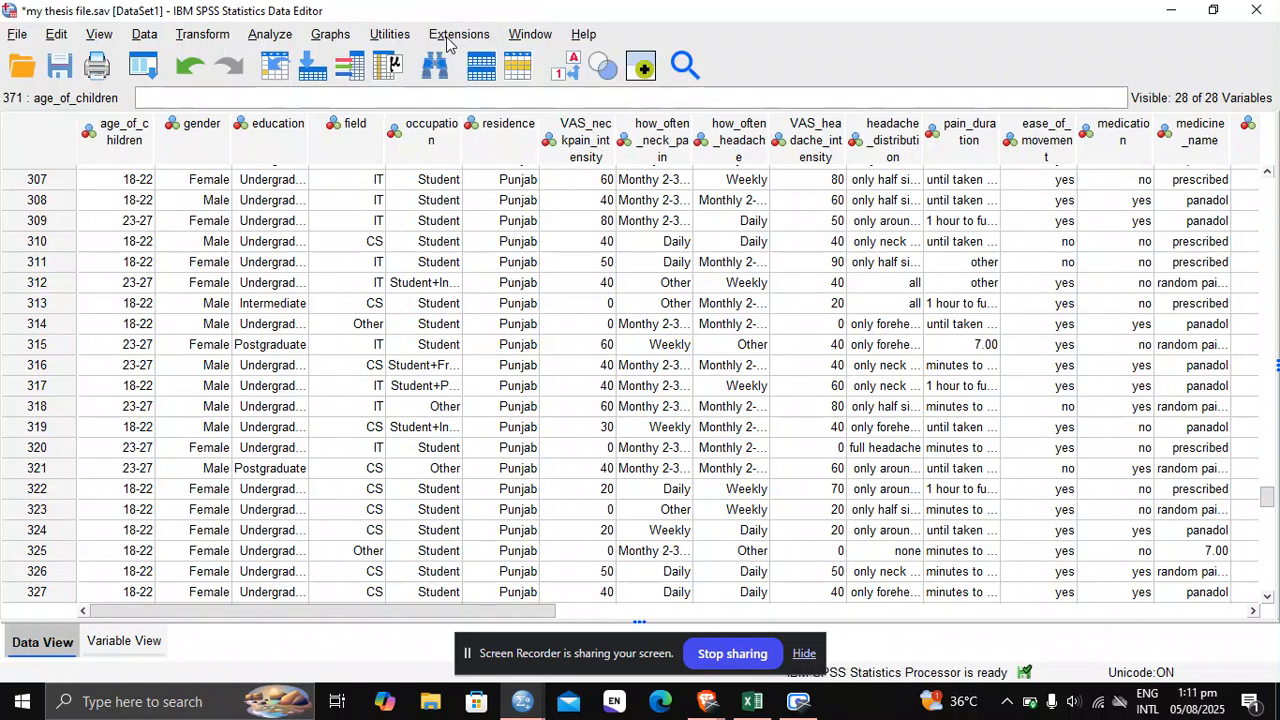
pyautogui.click(446, 40)
pyautogui.click(284, 40)
pyautogui.click(284, 40)
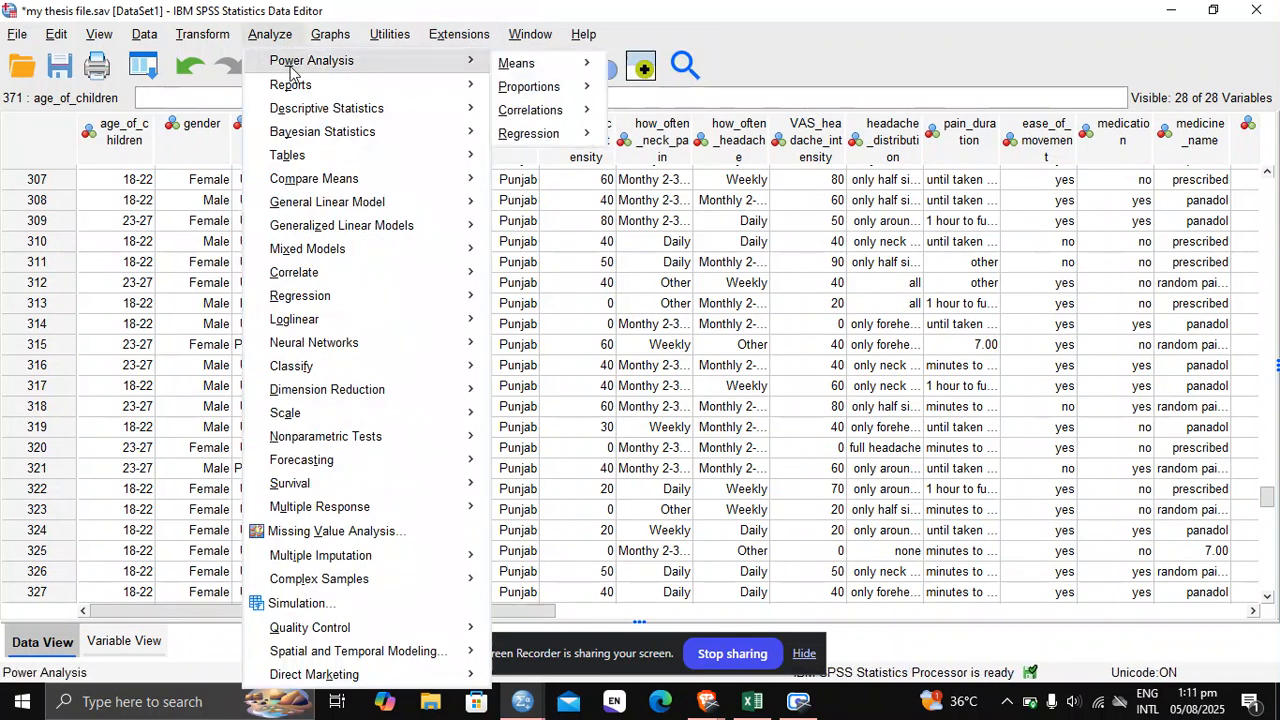
pyautogui.moveTo(323, 116)
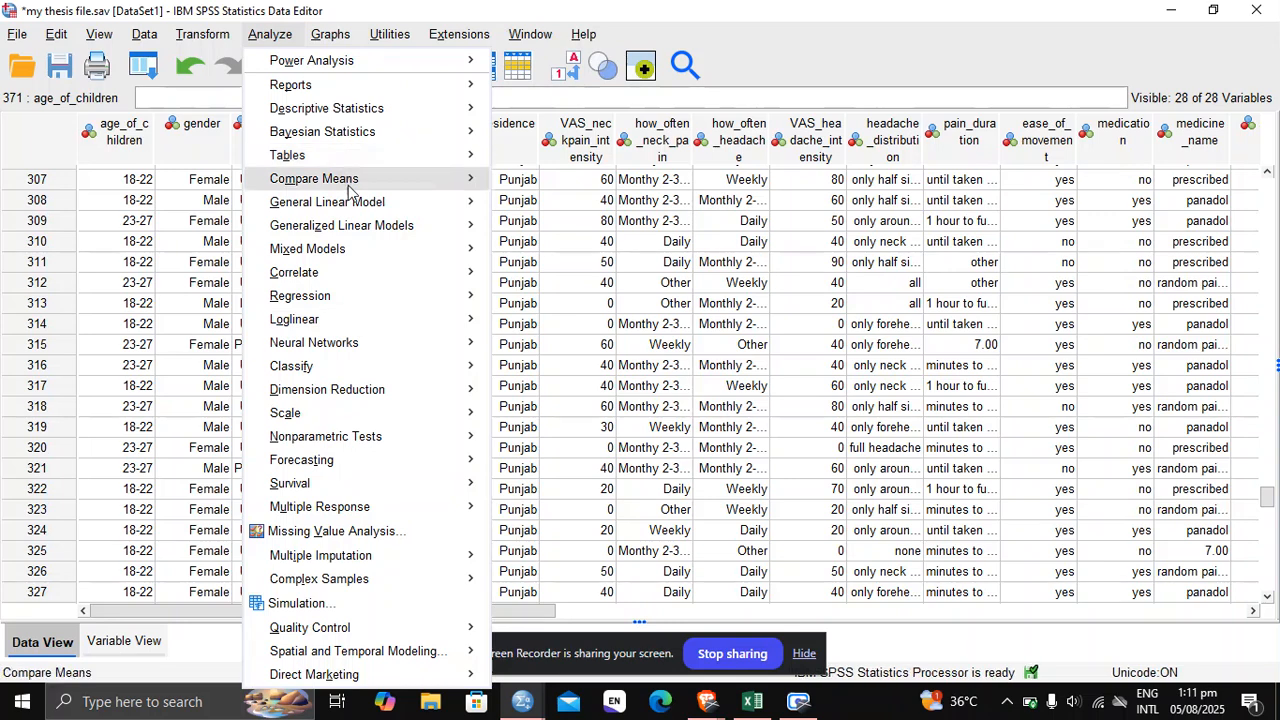
pyautogui.moveTo(349, 285)
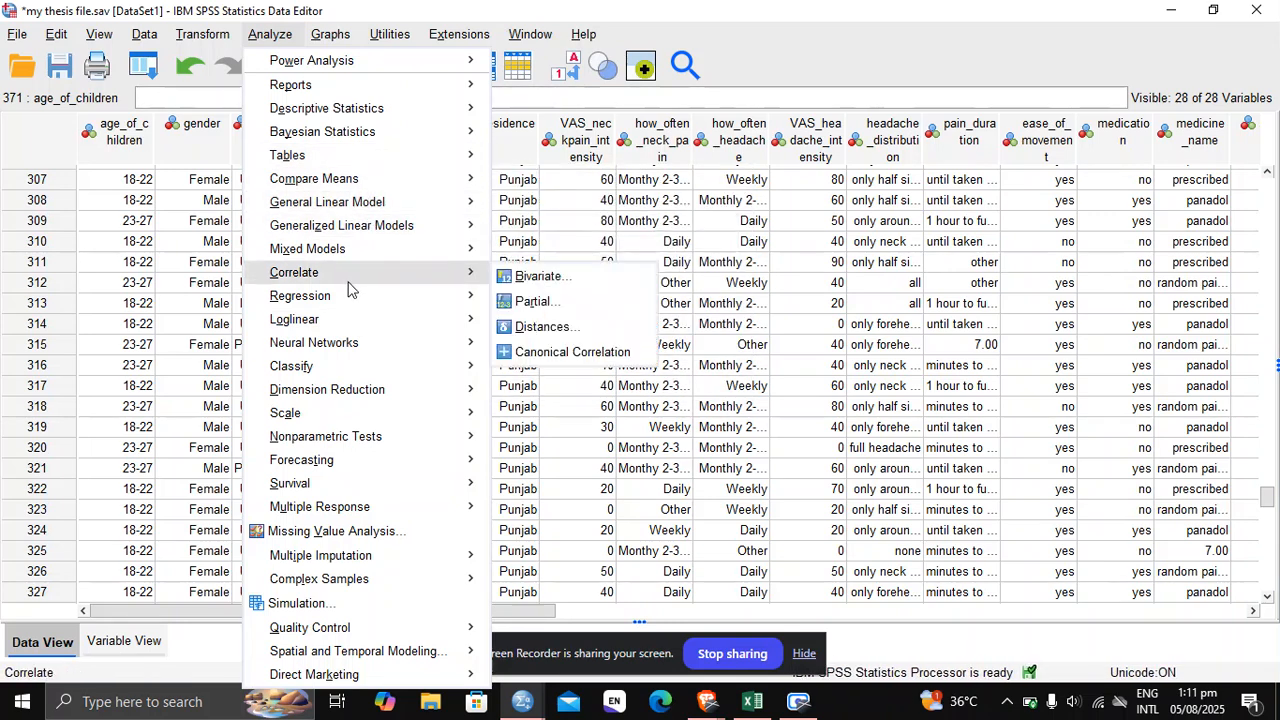
pyautogui.moveTo(348, 310)
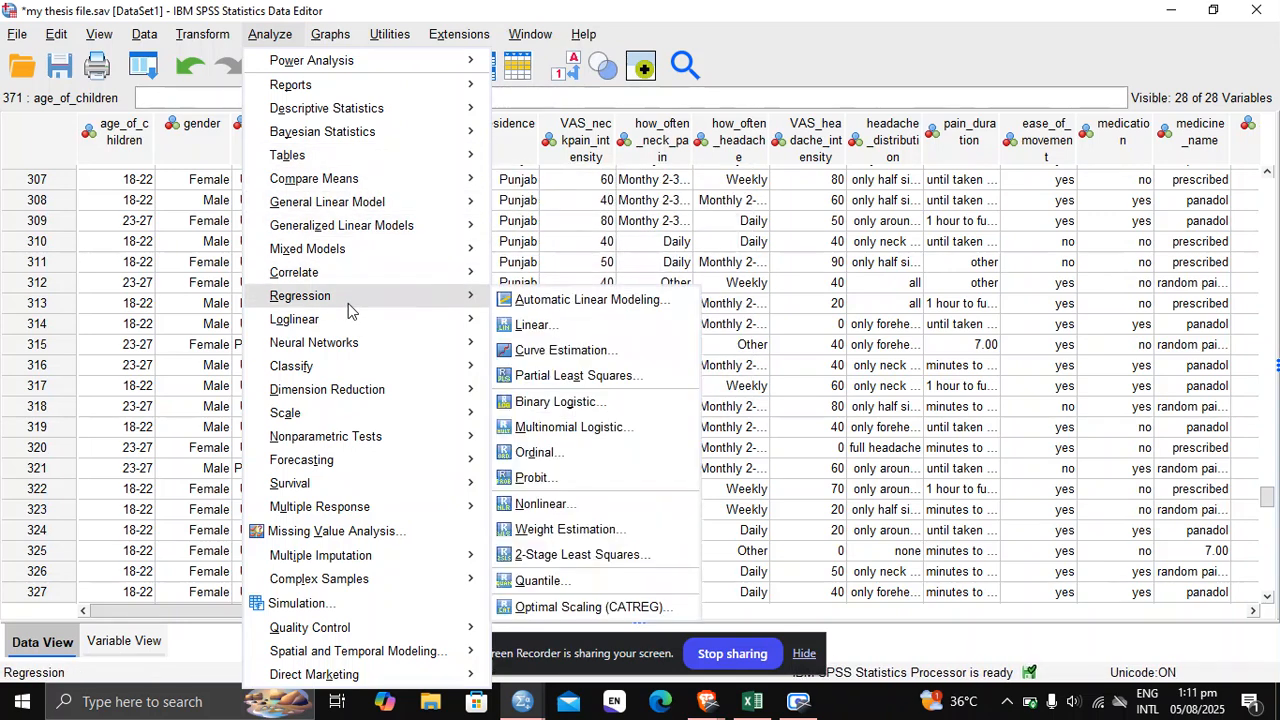